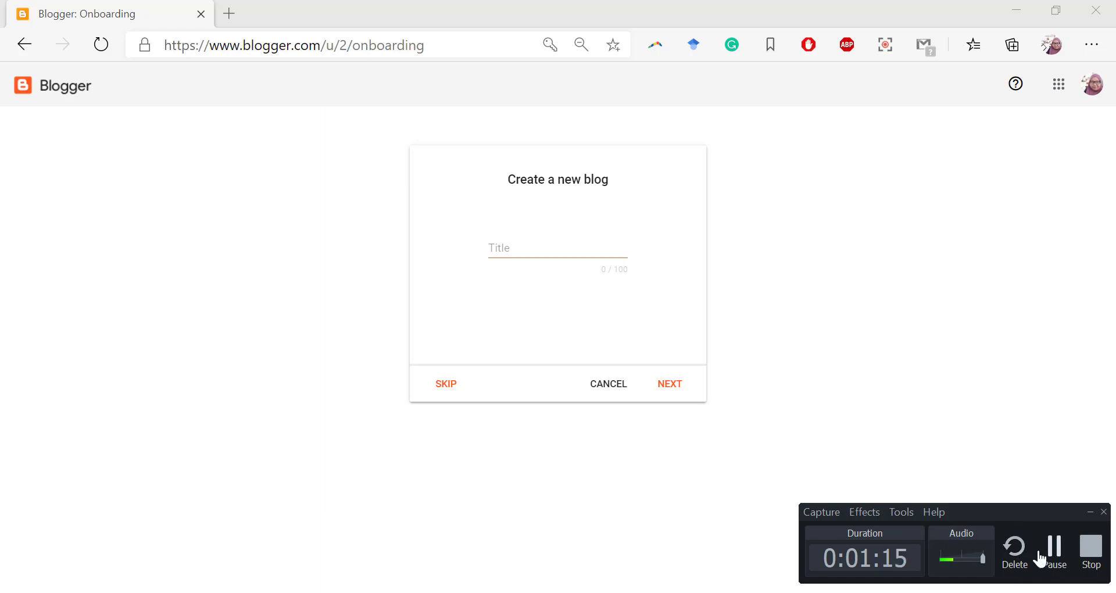
Enter the blogger's name as the title of the new blog and continue to the address page.
left_click(1046, 562)
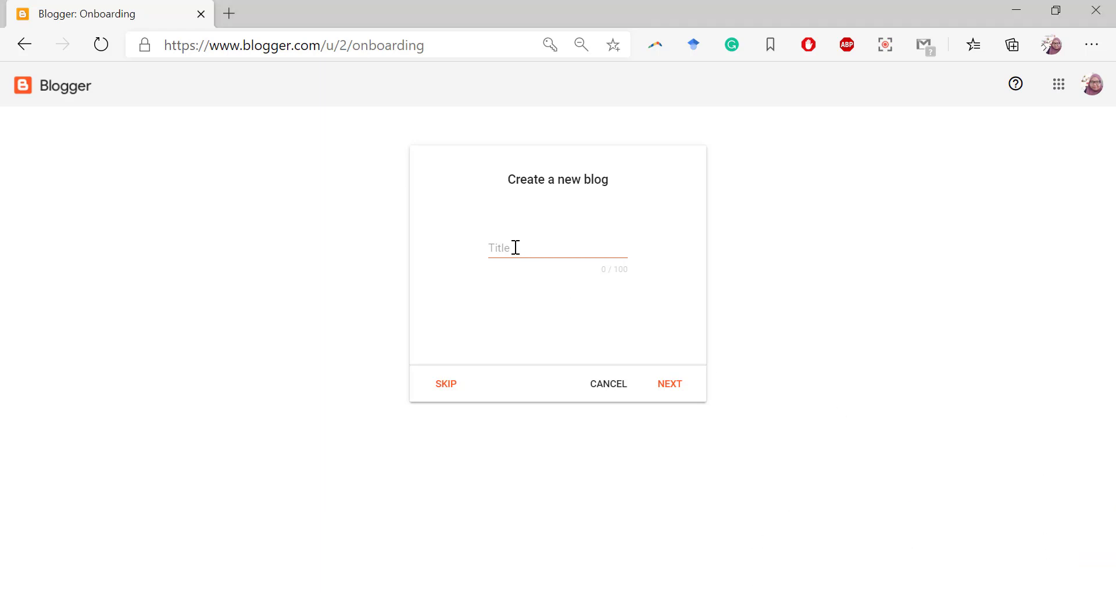
left_click(516, 247)
type("Fatin Husna")
left_click(674, 388)
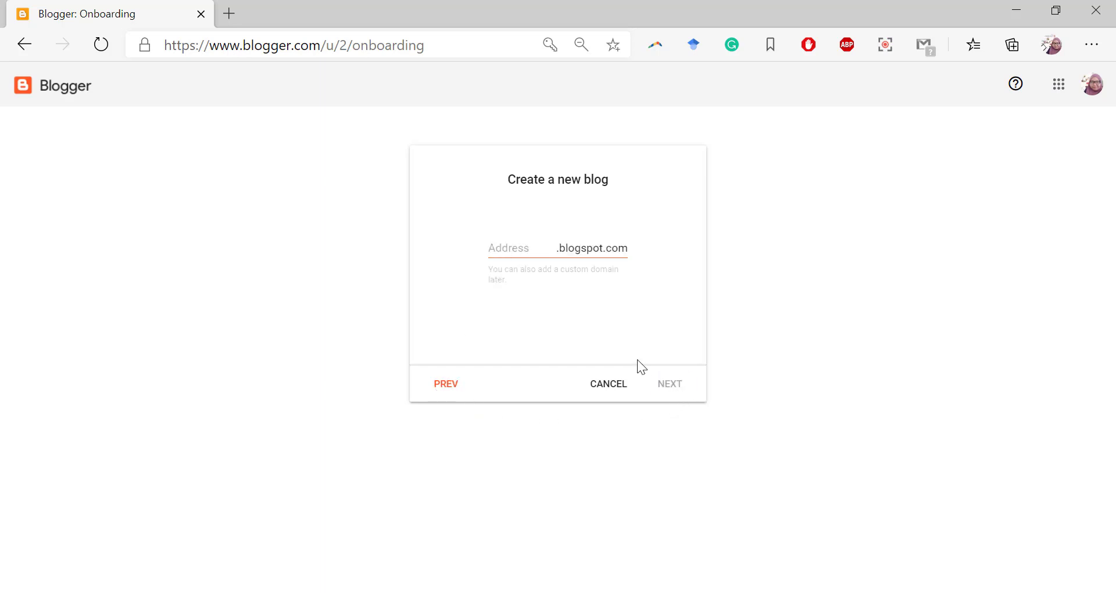
Enter the blogger's full name without spaces as the blogspot.com address and continue to the profile page.
left_click(507, 248)
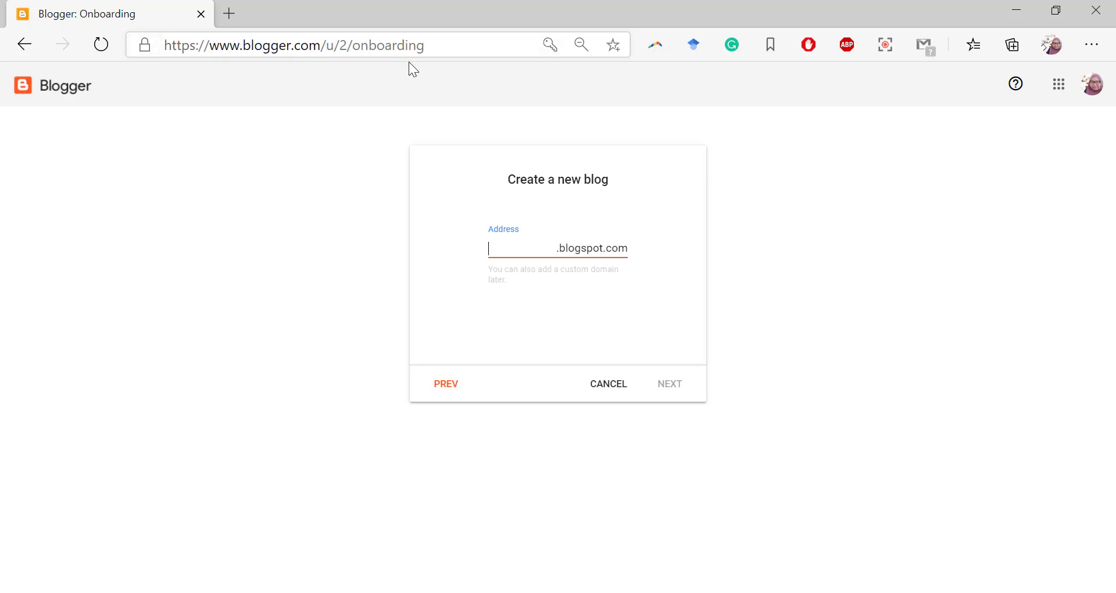
type("f")
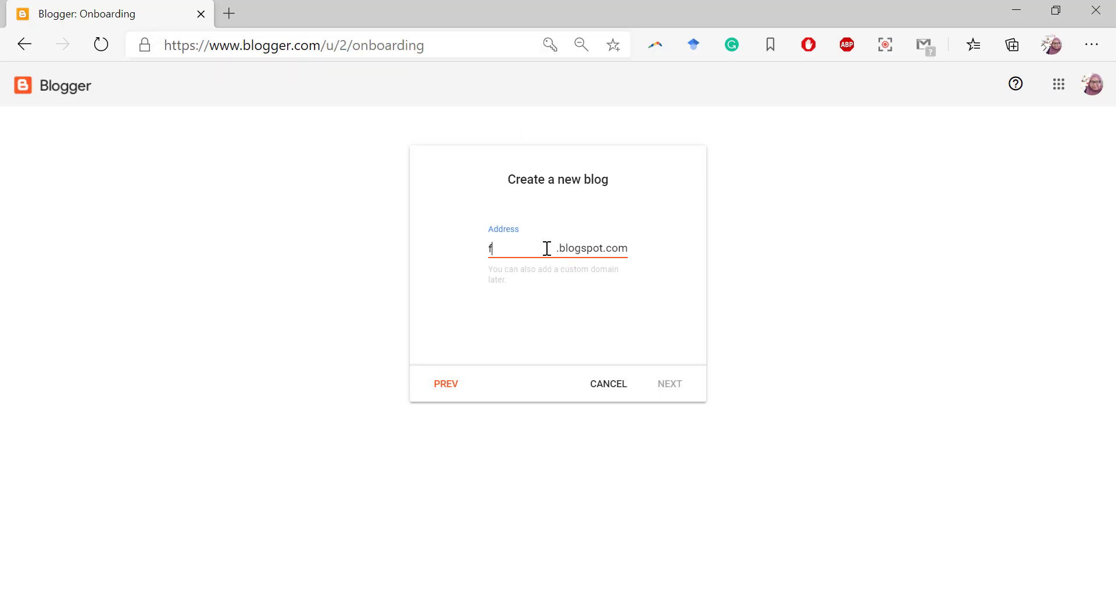
type("atinhusnasuib")
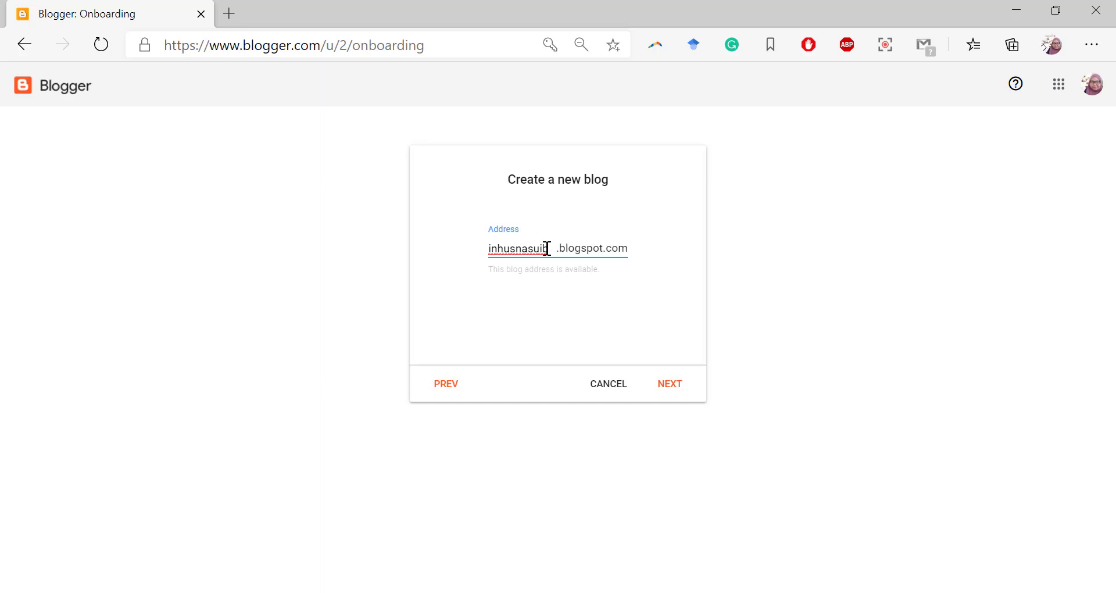
left_click(672, 386)
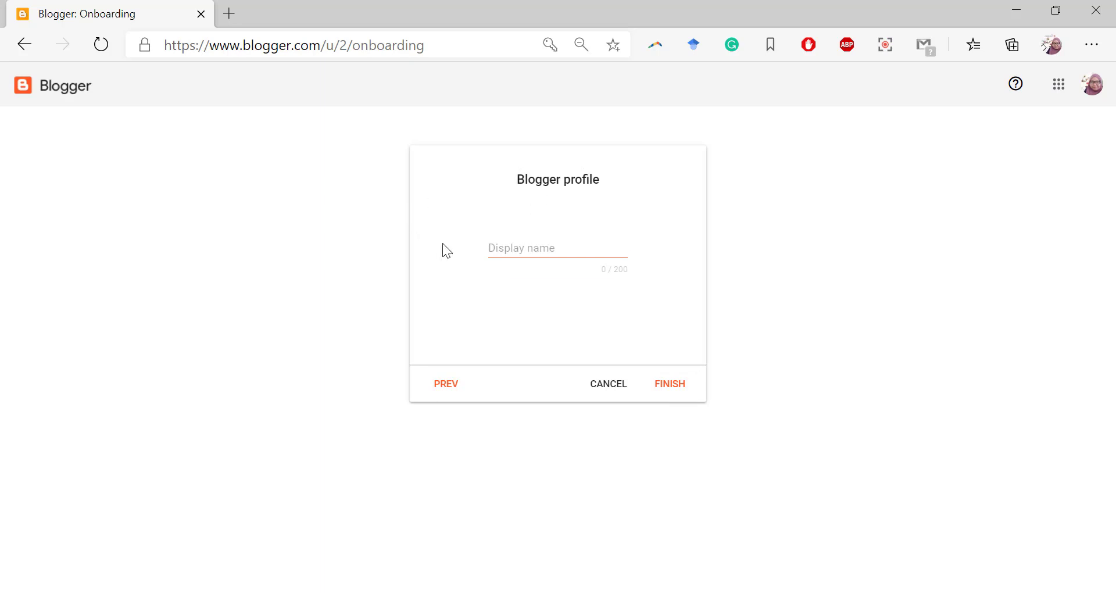
Complete the Blogger profile's display name, finish creating the blog, and dismiss the European Union cookie notice.
left_click(521, 249)
left_click(666, 389)
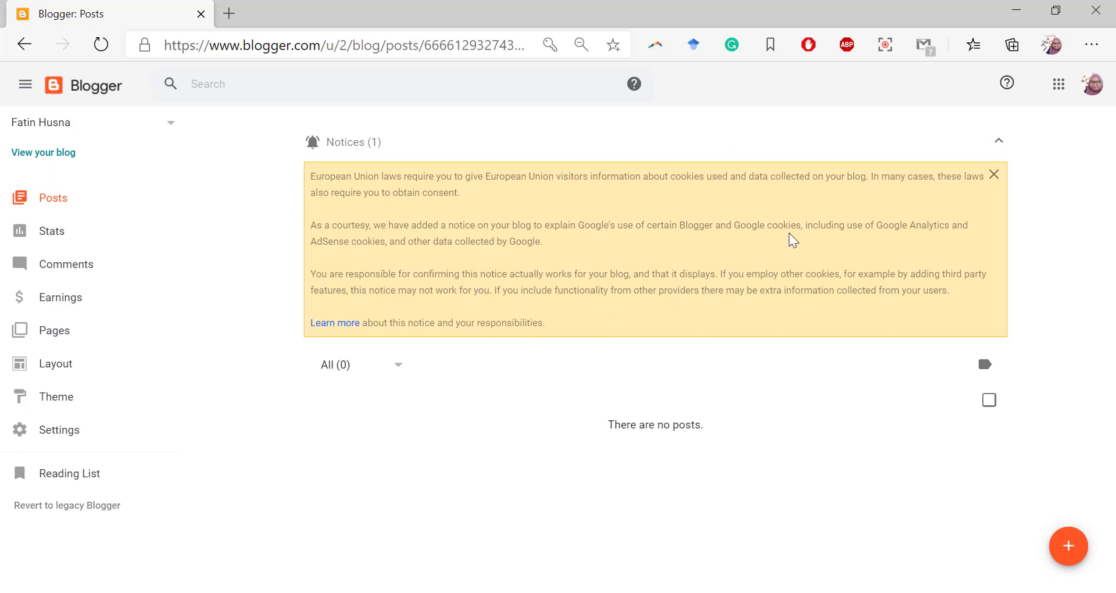
left_click(994, 176)
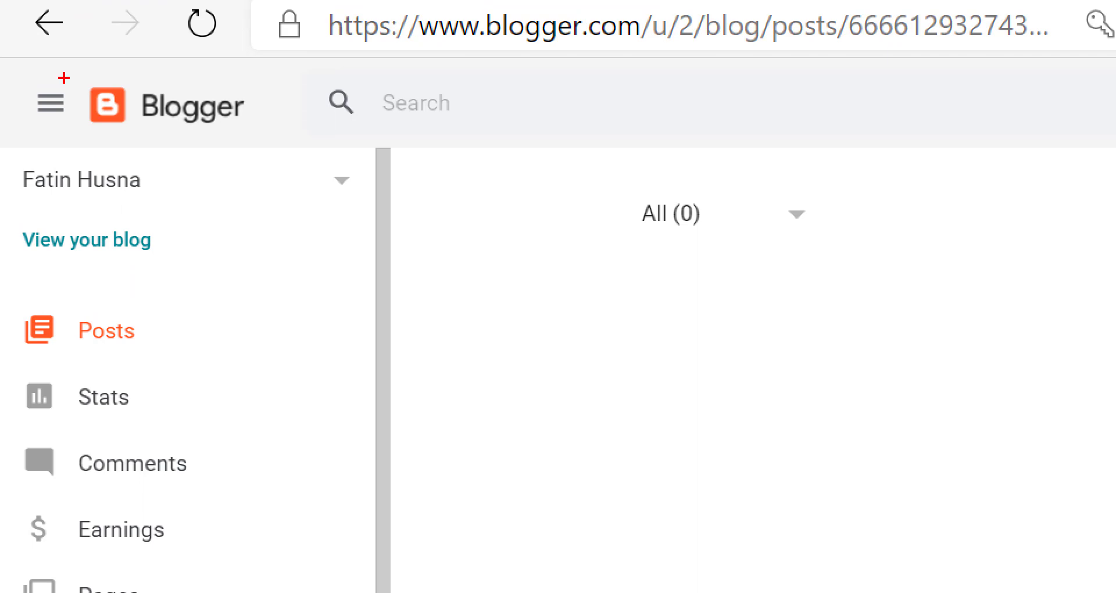
mouse_move(161, 169)
left_mouse_down()
mouse_move(6, 182)
mouse_move(206, 213)
mouse_move(132, 165)
left_mouse_up()
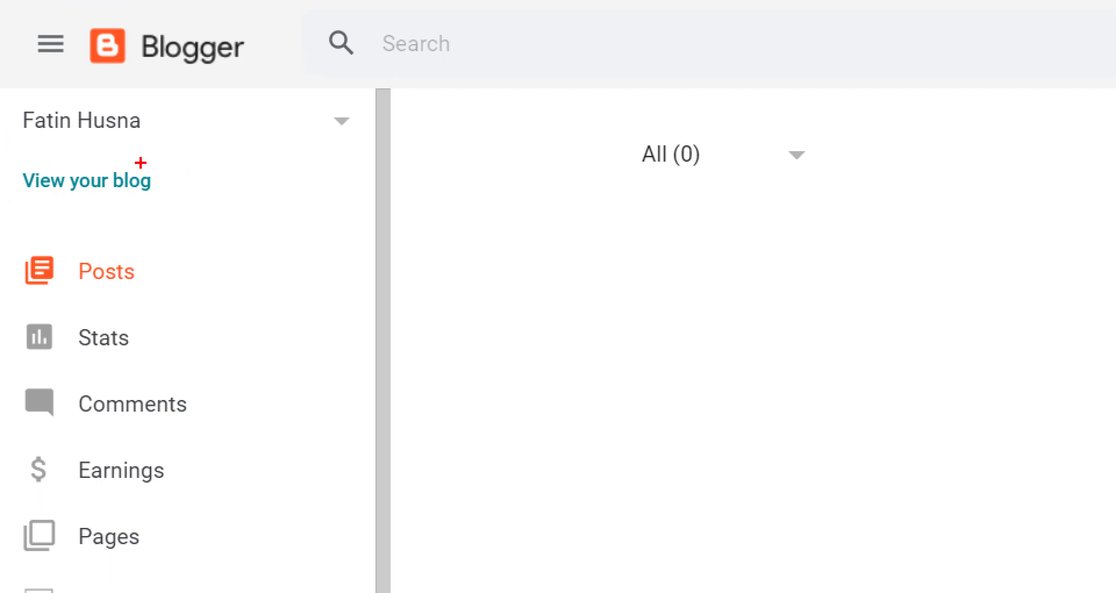
mouse_move(140, 163)
left_mouse_down()
mouse_move(5, 166)
mouse_move(61, 208)
mouse_move(175, 200)
mouse_move(134, 158)
left_mouse_up()
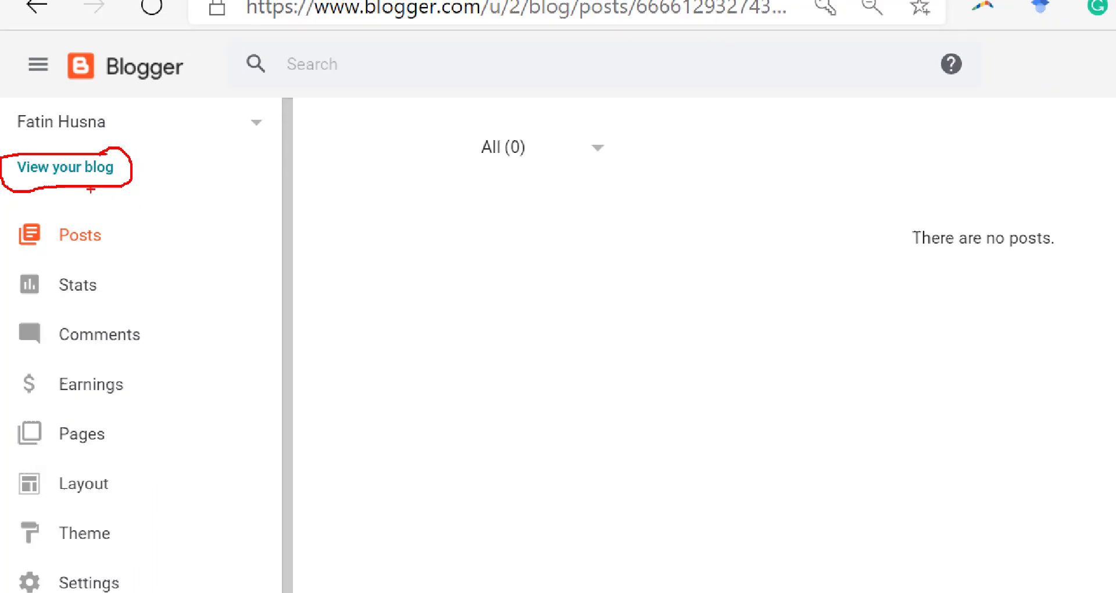
mouse_move(67, 207)
left_mouse_down()
mouse_move(26, 207)
mouse_move(20, 241)
mouse_move(87, 256)
mouse_move(70, 210)
mouse_move(46, 208)
left_mouse_up()
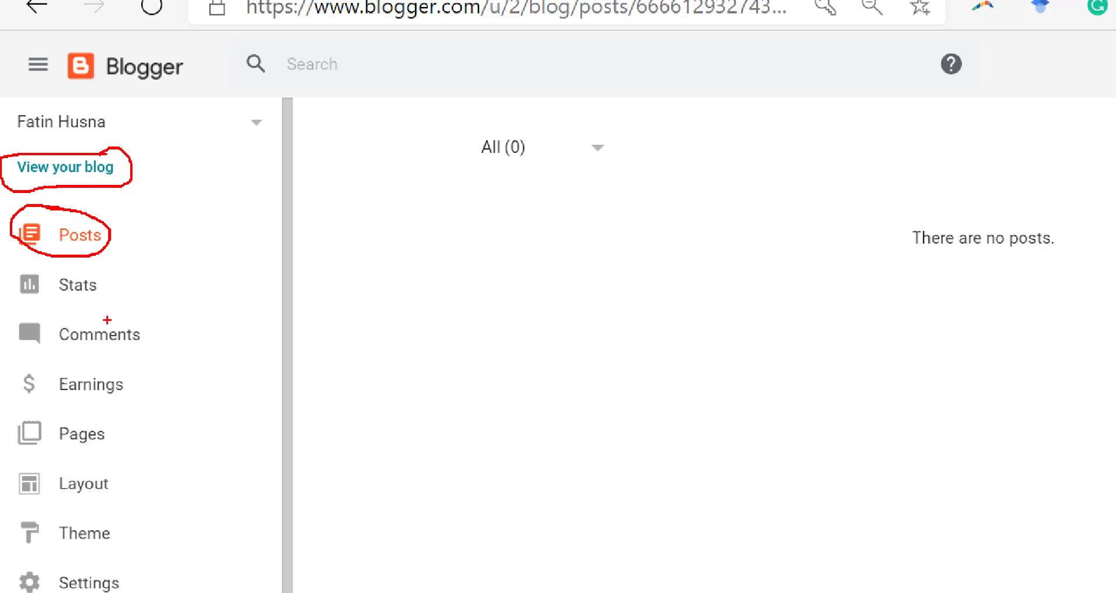
mouse_move(117, 277)
left_mouse_down()
mouse_move(21, 269)
mouse_move(42, 310)
mouse_move(118, 294)
mouse_move(117, 273)
left_mouse_up()
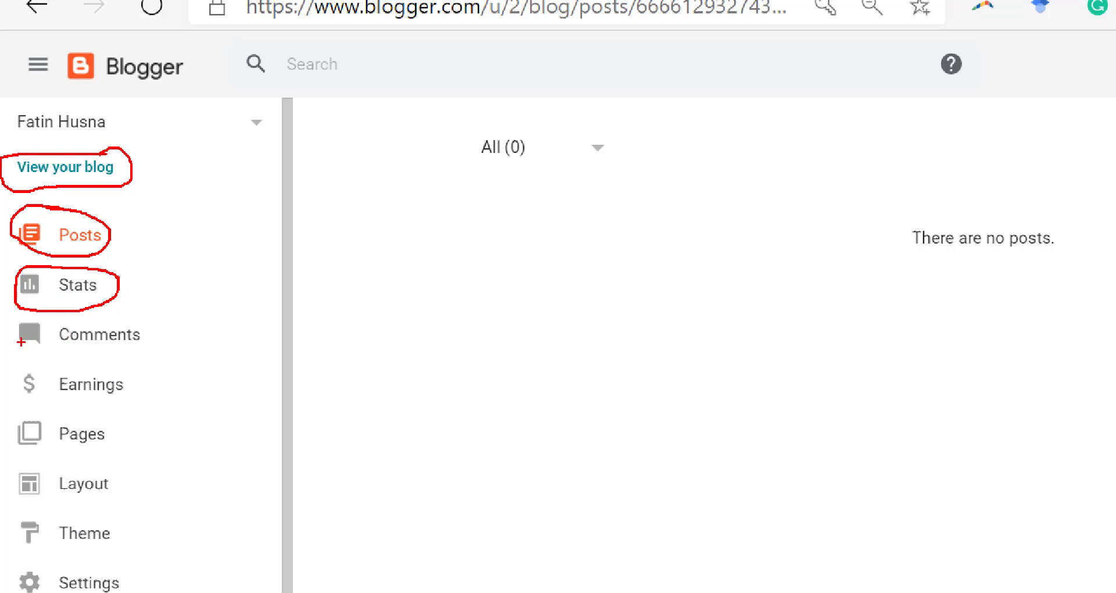
mouse_move(19, 343)
left_mouse_down()
mouse_move(131, 364)
mouse_move(164, 326)
mouse_move(41, 314)
mouse_move(4, 343)
left_mouse_up()
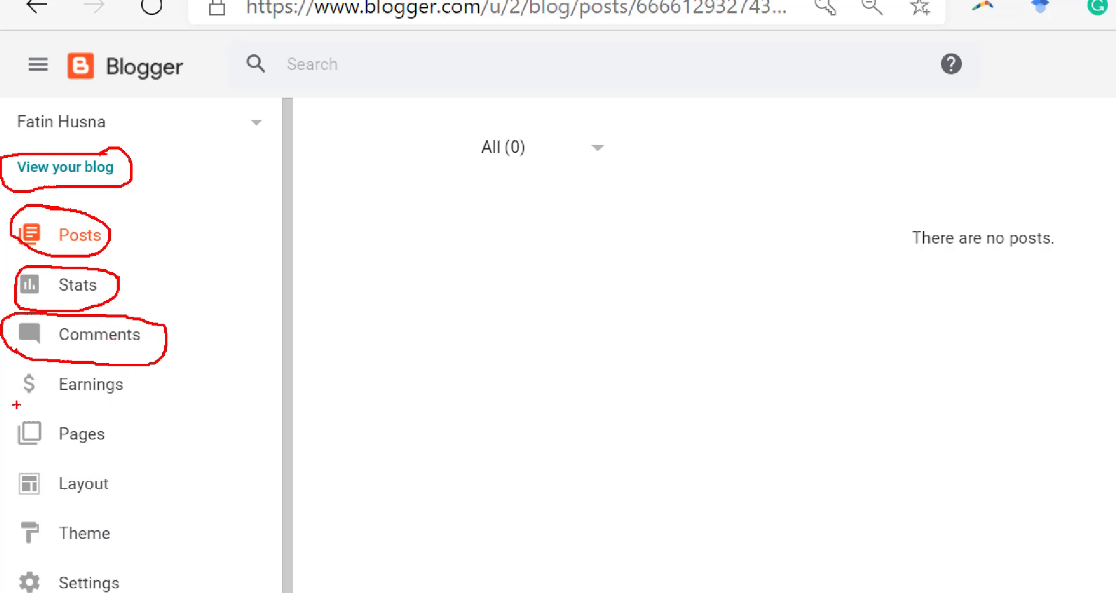
mouse_move(20, 398)
left_mouse_down()
mouse_move(113, 400)
mouse_move(101, 367)
mouse_move(35, 367)
mouse_move(11, 381)
mouse_move(20, 401)
left_mouse_up()
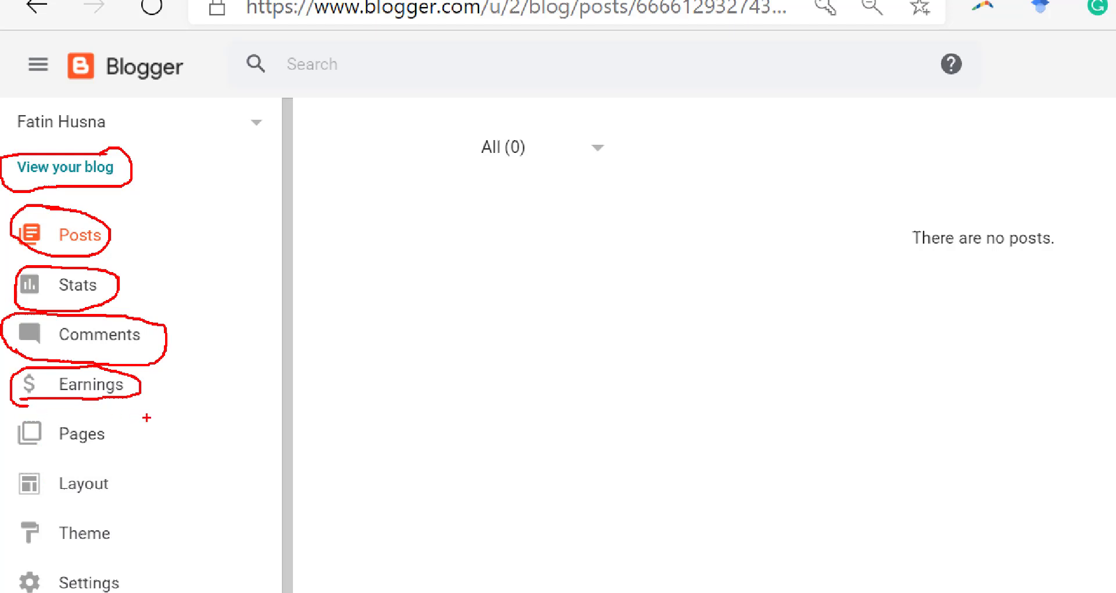
mouse_move(147, 418)
left_mouse_down()
mouse_move(110, 445)
mouse_move(133, 439)
mouse_move(145, 451)
left_mouse_up()
mouse_move(155, 377)
left_mouse_down()
mouse_move(131, 397)
mouse_move(155, 401)
left_mouse_up()
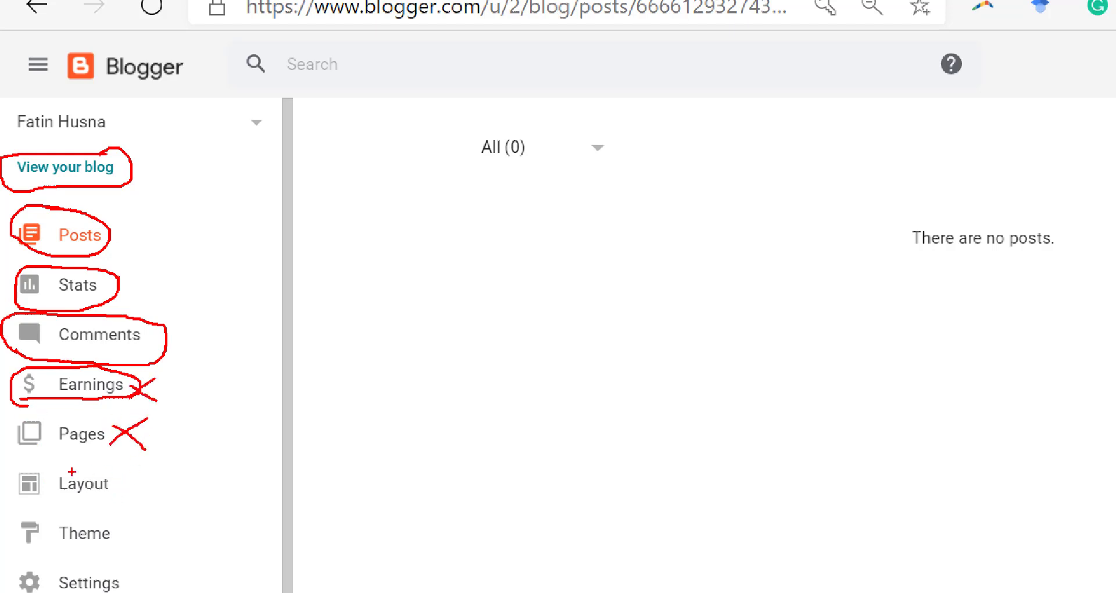
mouse_move(71, 463)
left_mouse_down()
mouse_move(122, 467)
mouse_move(3, 478)
mouse_move(42, 501)
mouse_move(109, 505)
mouse_move(126, 476)
left_mouse_up()
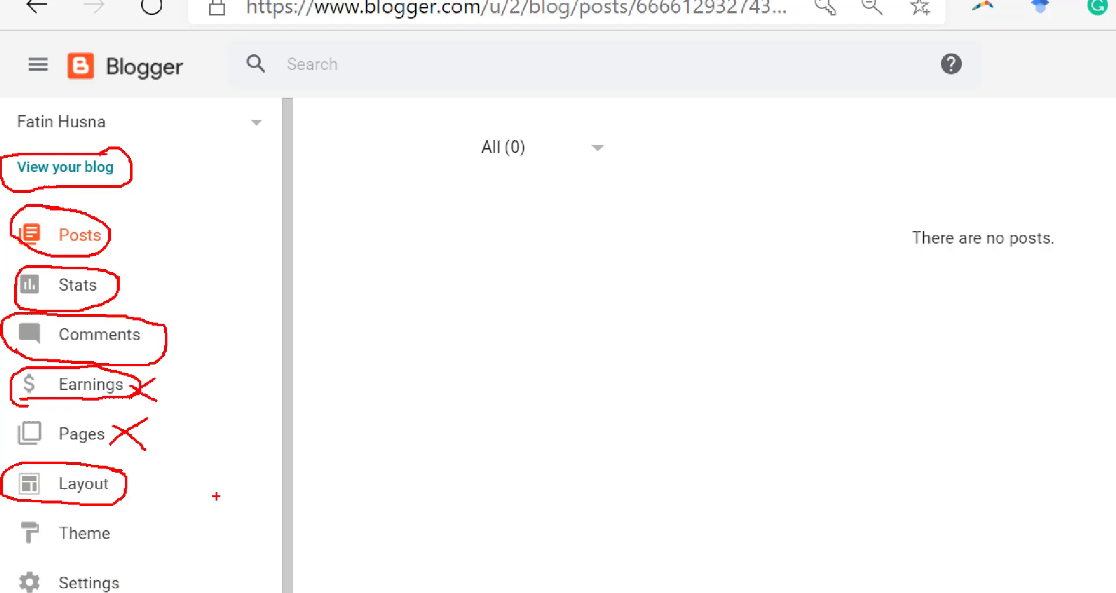
mouse_move(29, 512)
left_mouse_down()
mouse_move(13, 554)
mouse_move(113, 559)
mouse_move(78, 524)
mouse_move(21, 512)
left_mouse_up()
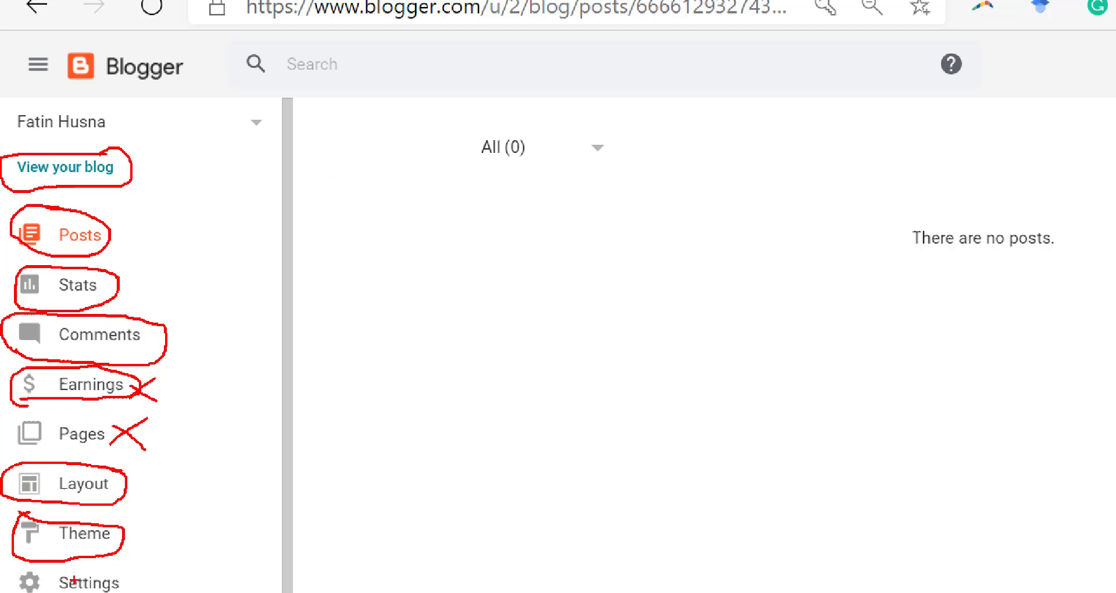
left_click_drag(21, 571, 13, 592)
mouse_move(140, 592)
left_mouse_down()
mouse_move(114, 569)
mouse_move(16, 567)
left_mouse_up()
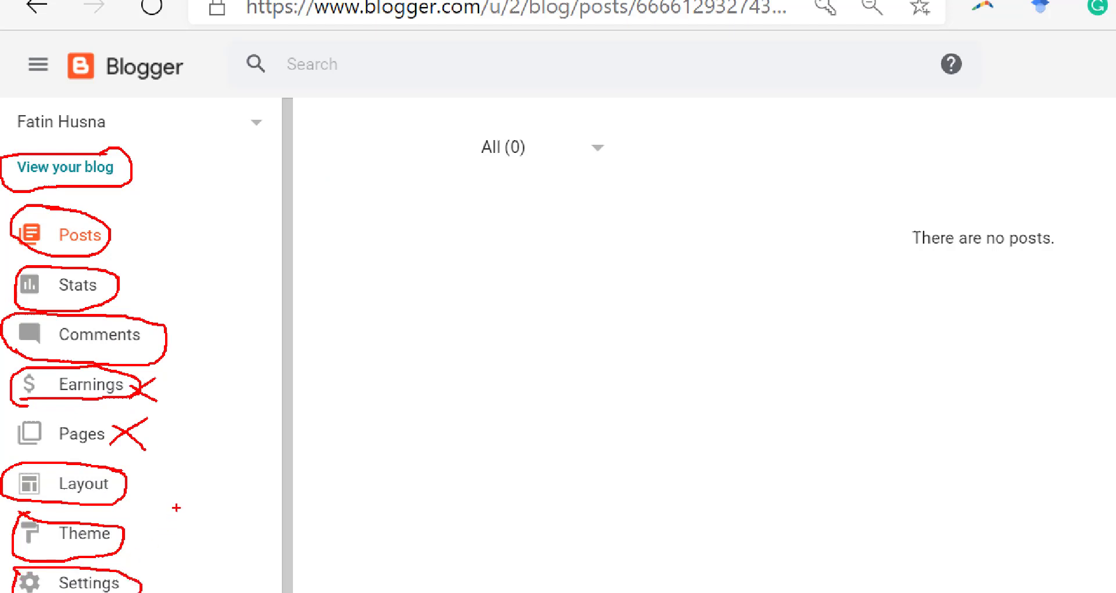
left_click_drag(150, 592, 171, 566)
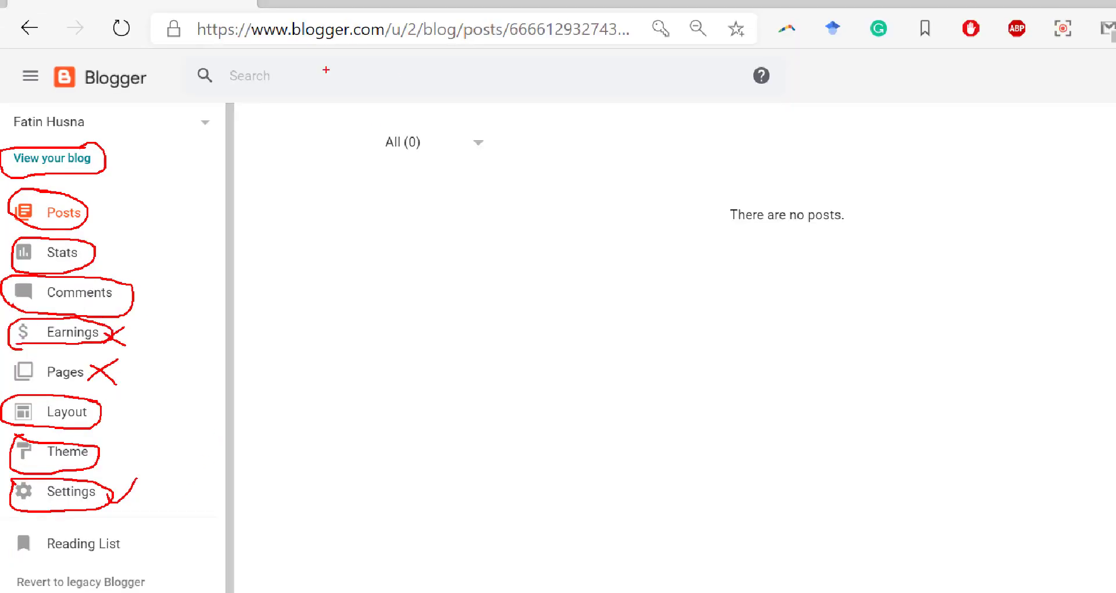
key("Escape")
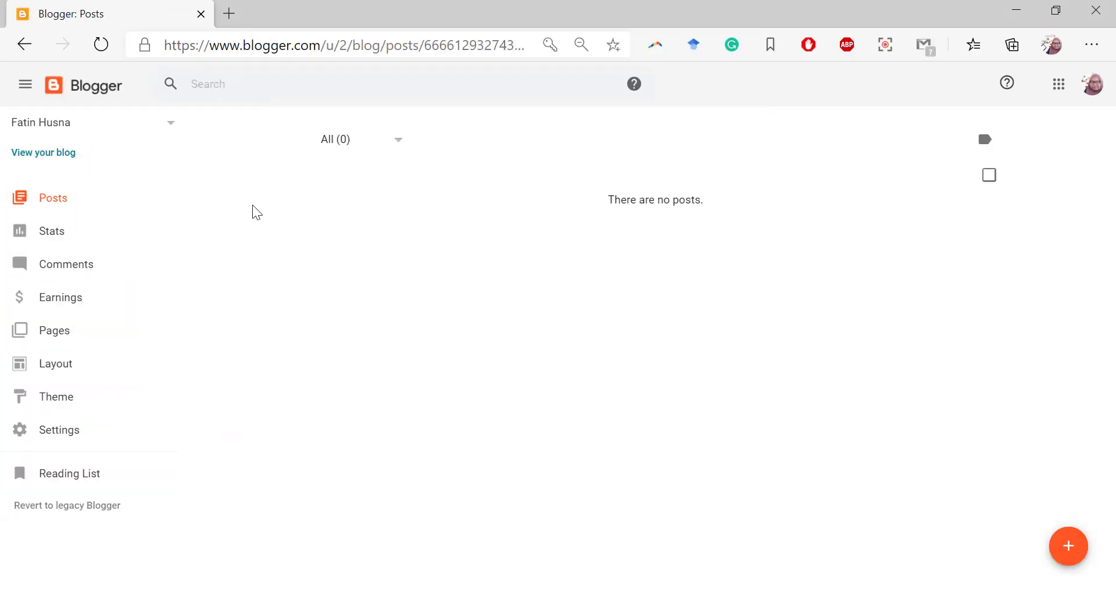
Open the blog's settings and enlarge the page zoom by one level.
left_click(102, 440)
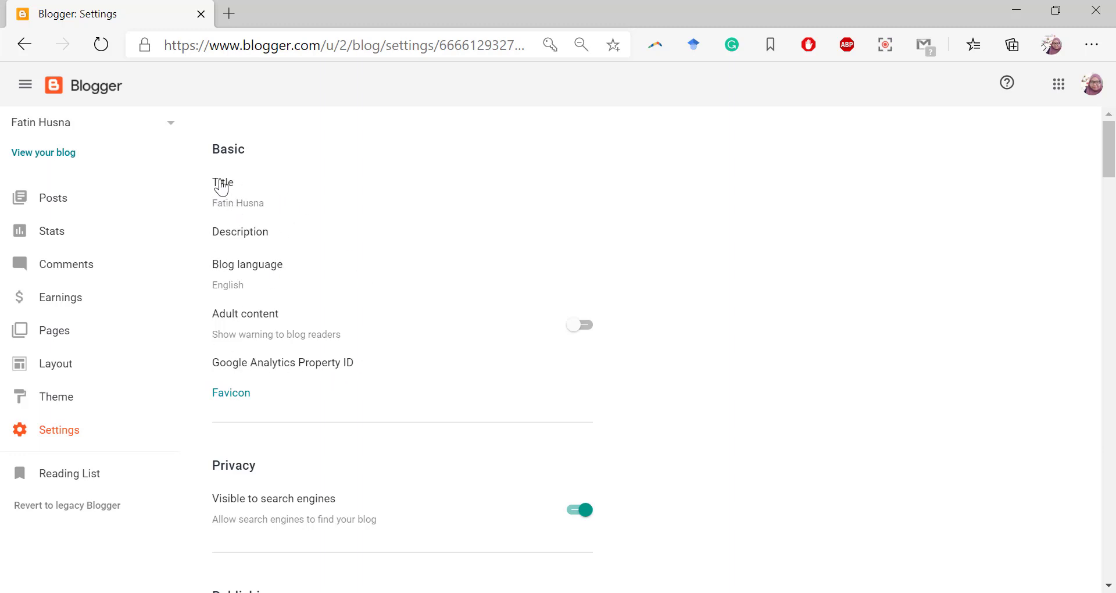
left_click(1090, 47)
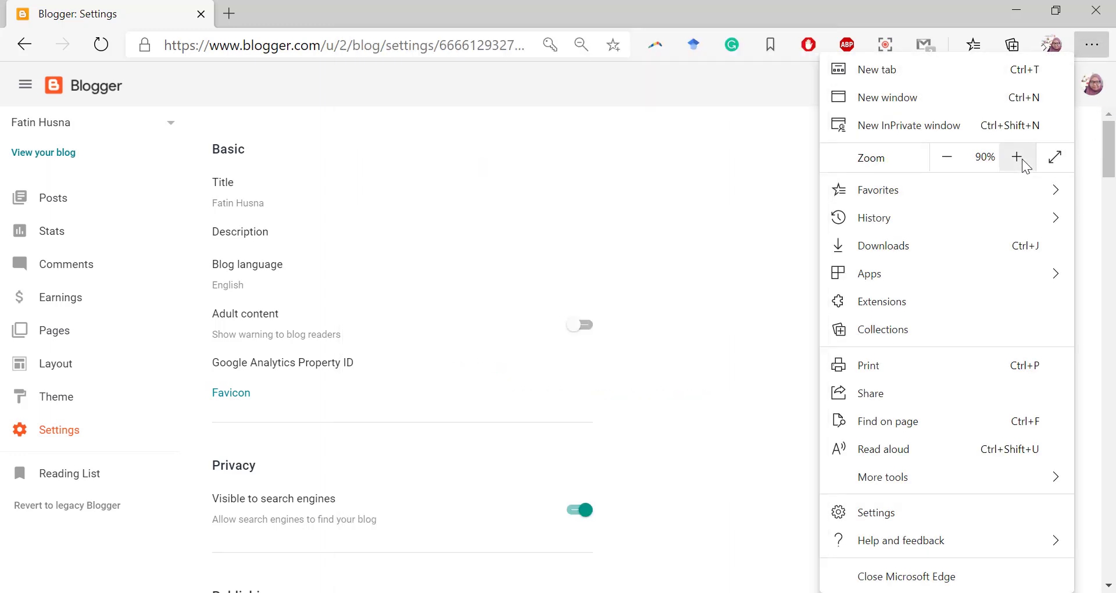
left_click(1022, 159)
left_click(746, 227)
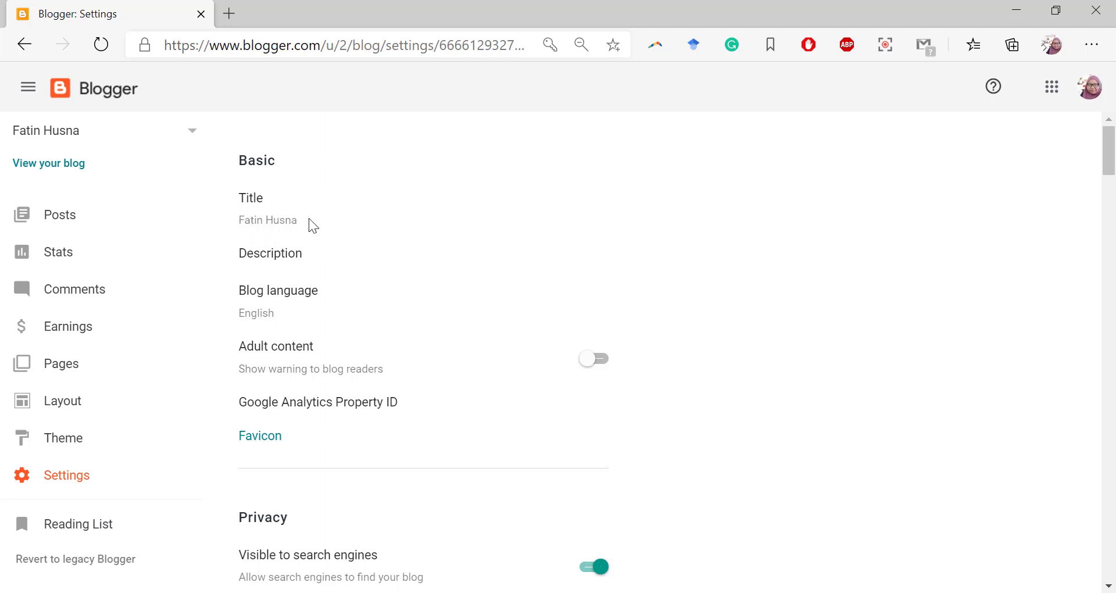
View the public blog in a new browser tab, and return to the blog settings.
right_click(52, 173)
left_click(78, 179)
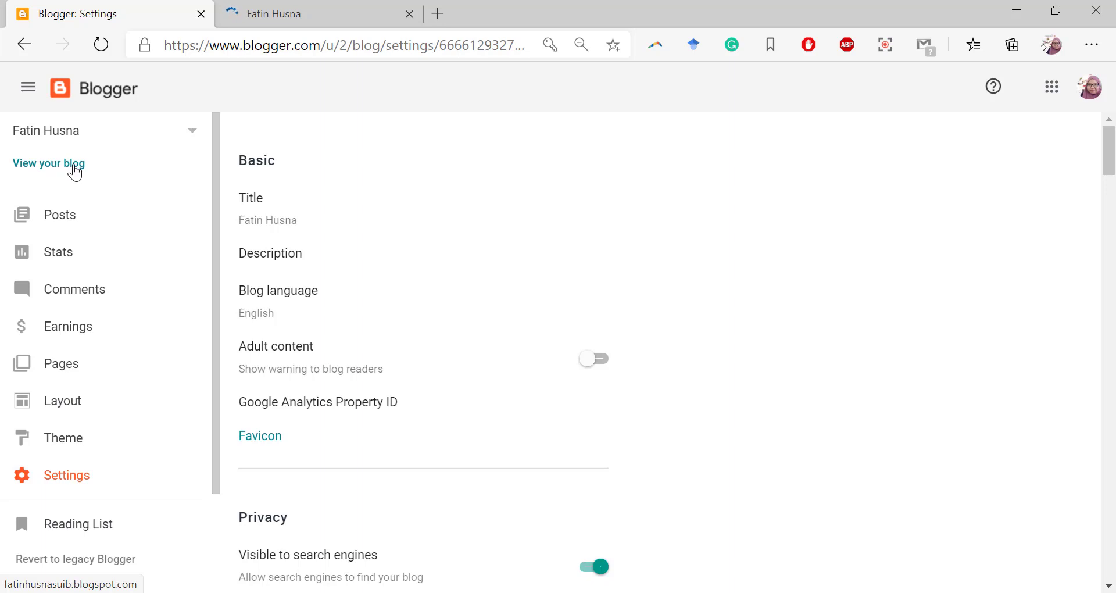
left_click(257, 14)
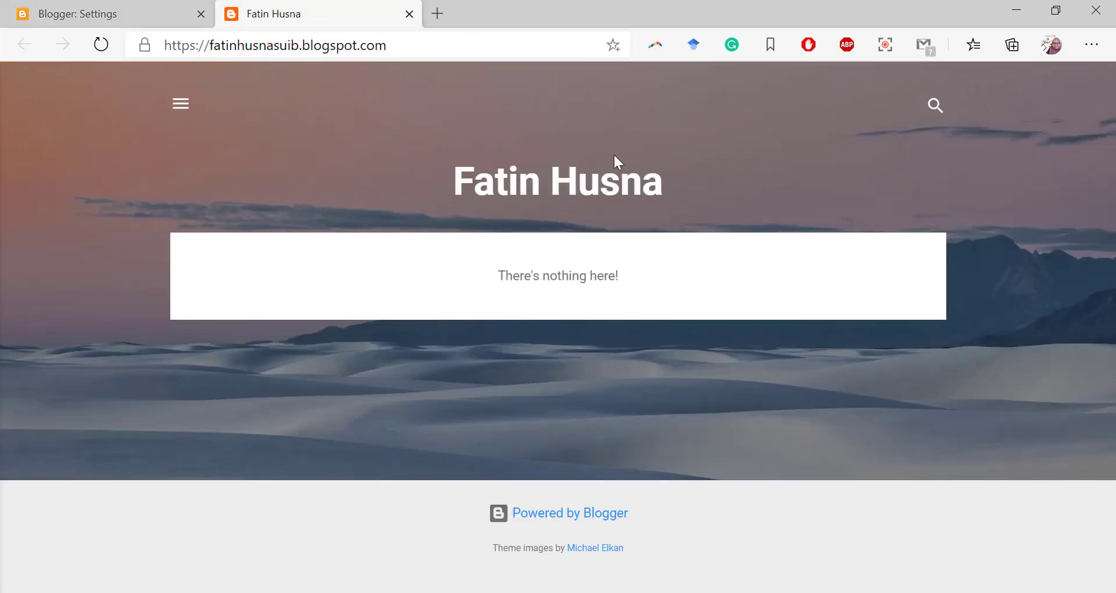
left_click(99, 13)
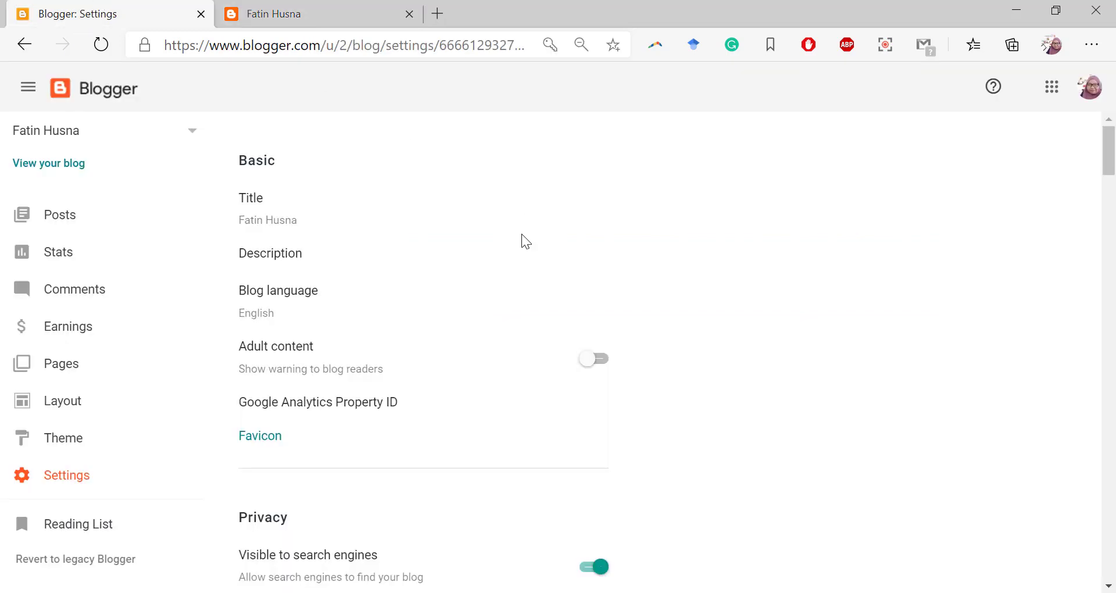
Set the blog description to "My blog review:" followed by the blogger's name, and save it.
left_click(290, 262)
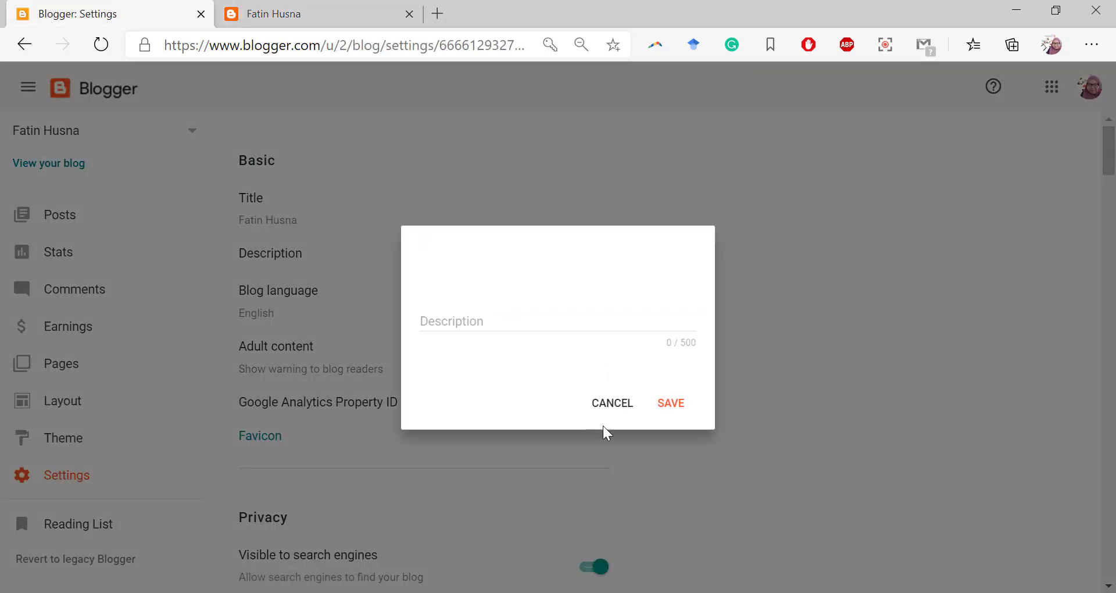
left_click(502, 314)
type("My ")
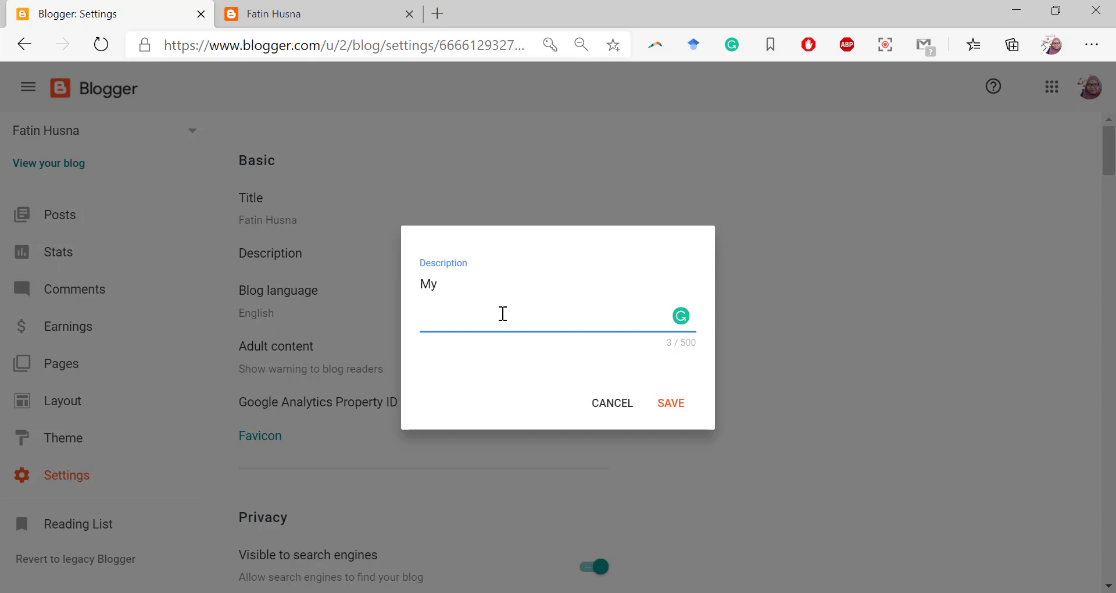
type("blog review: Fatin Husna")
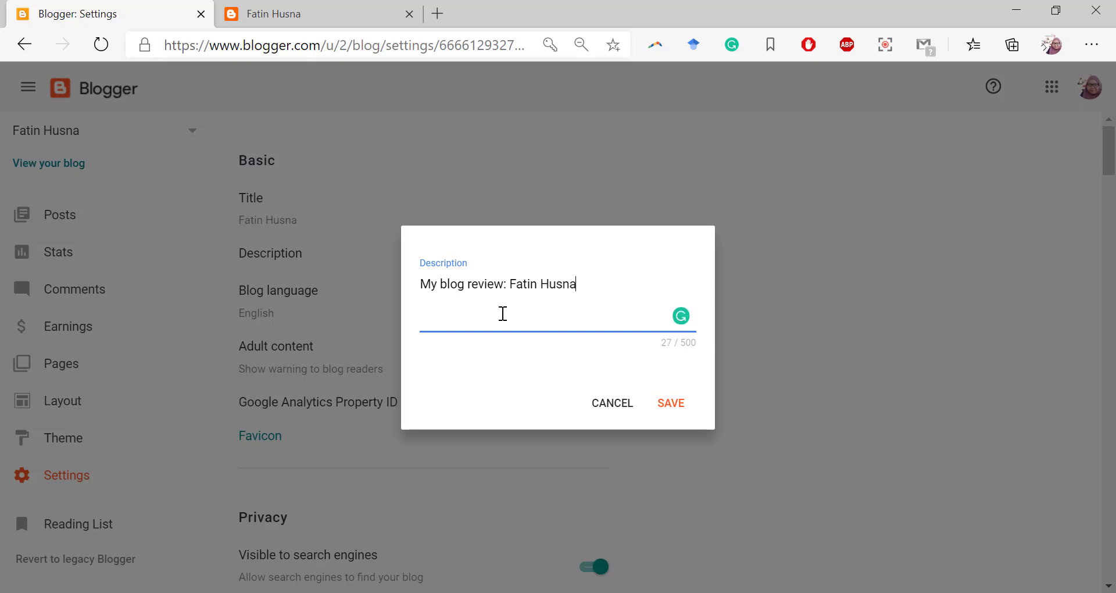
left_click(668, 404)
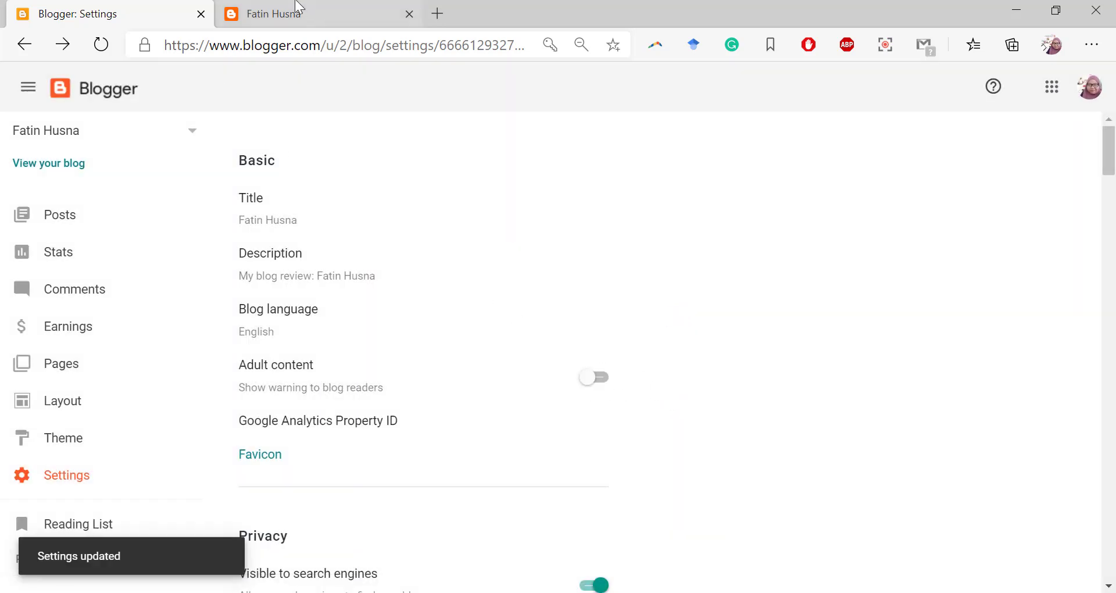
Reload the public blog page to check its description, and return to the blog settings.
left_click(300, 8)
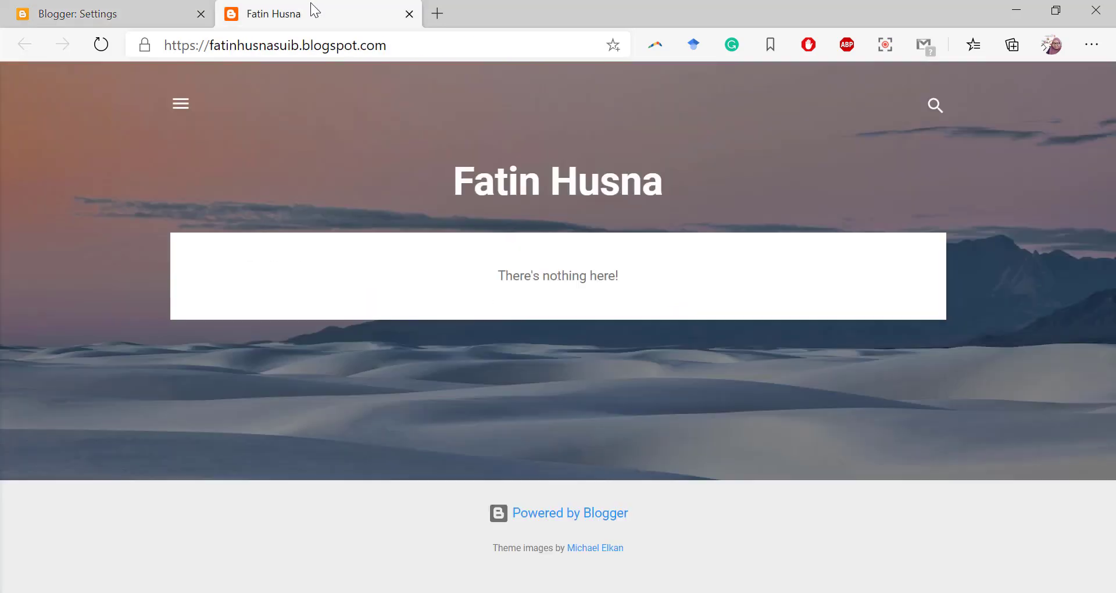
left_click(108, 42)
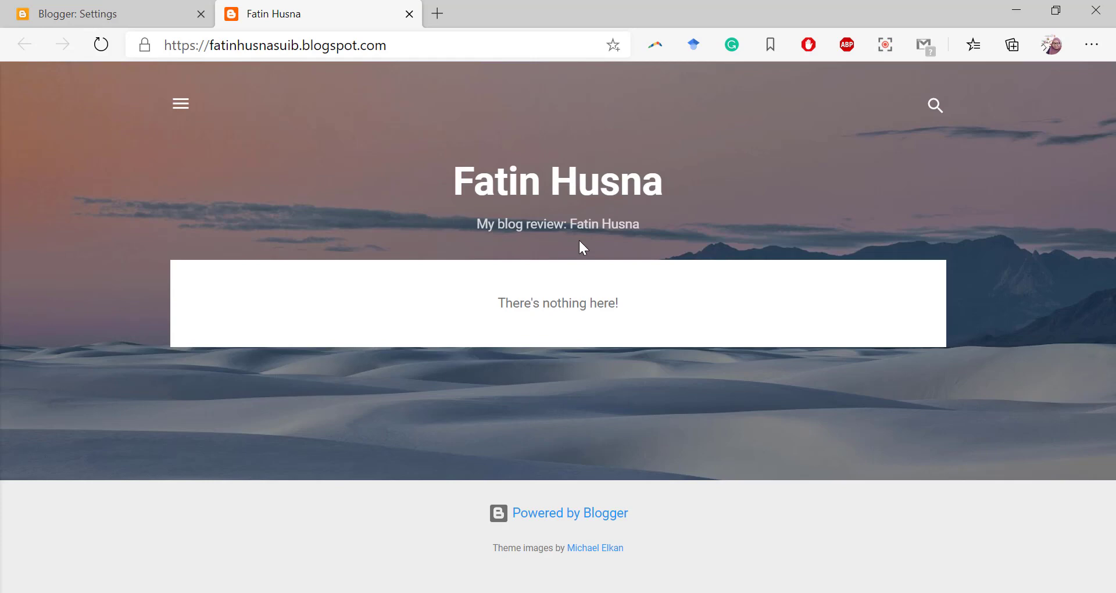
left_click(145, 12)
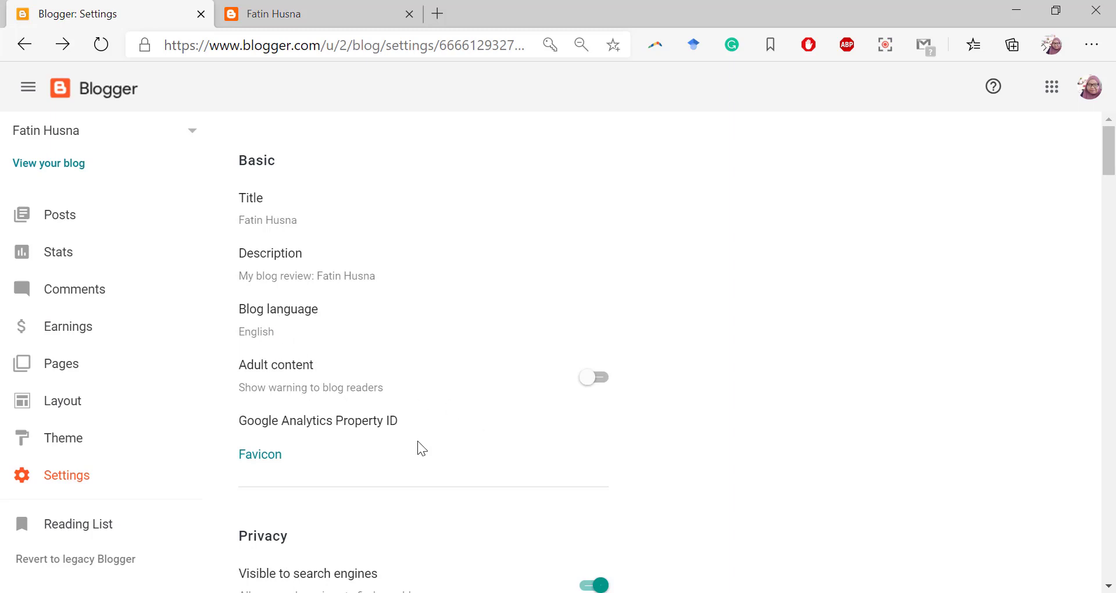
Review the blog's Privacy and Publishing settings, and check the blog address on the public blog page.
left_click_drag(1110, 163, 1115, 179)
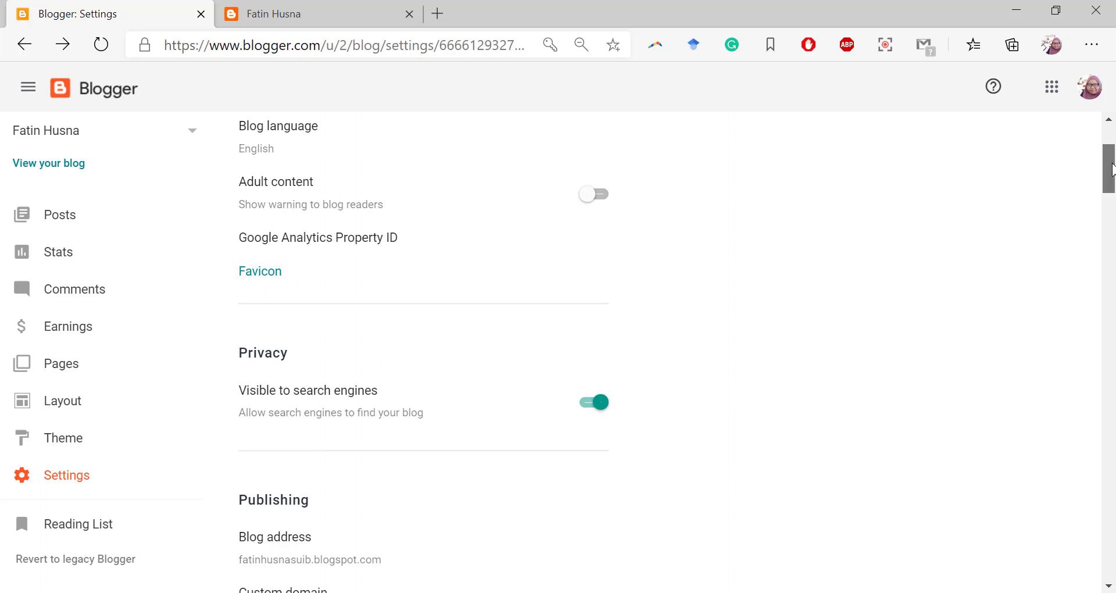
left_click_drag(1114, 168, 1114, 189)
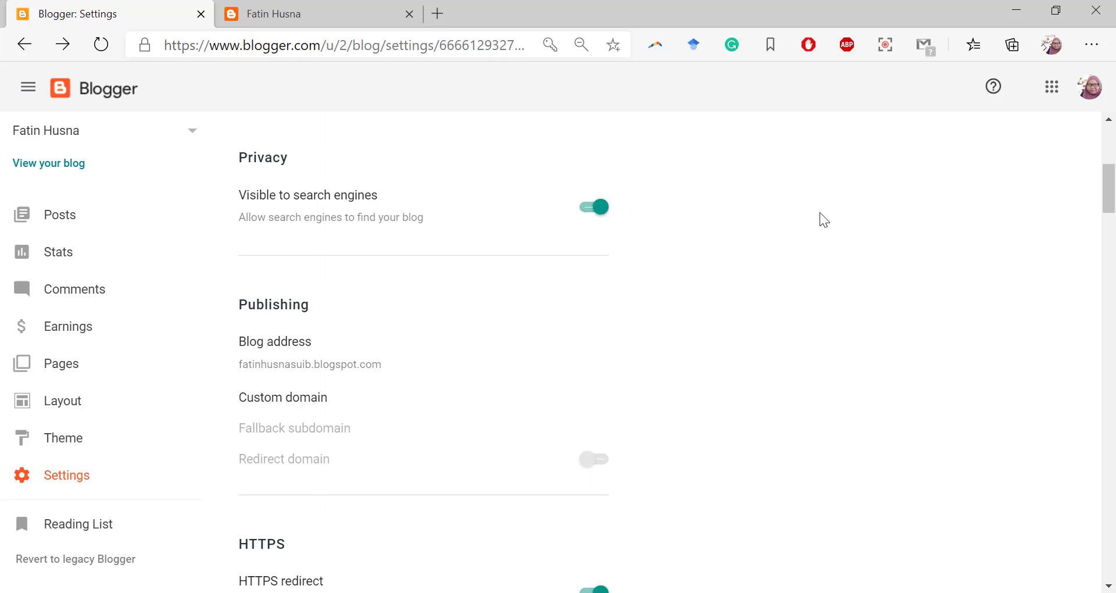
scroll(295, 218, "down", 3)
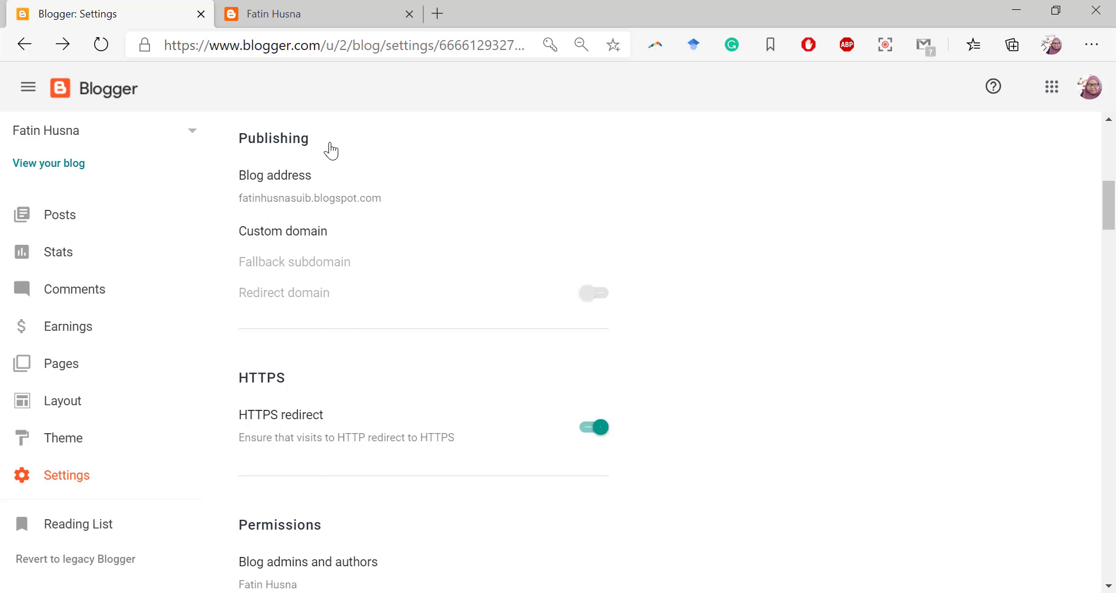
left_click(319, 7)
left_click_drag(388, 46, 137, 47)
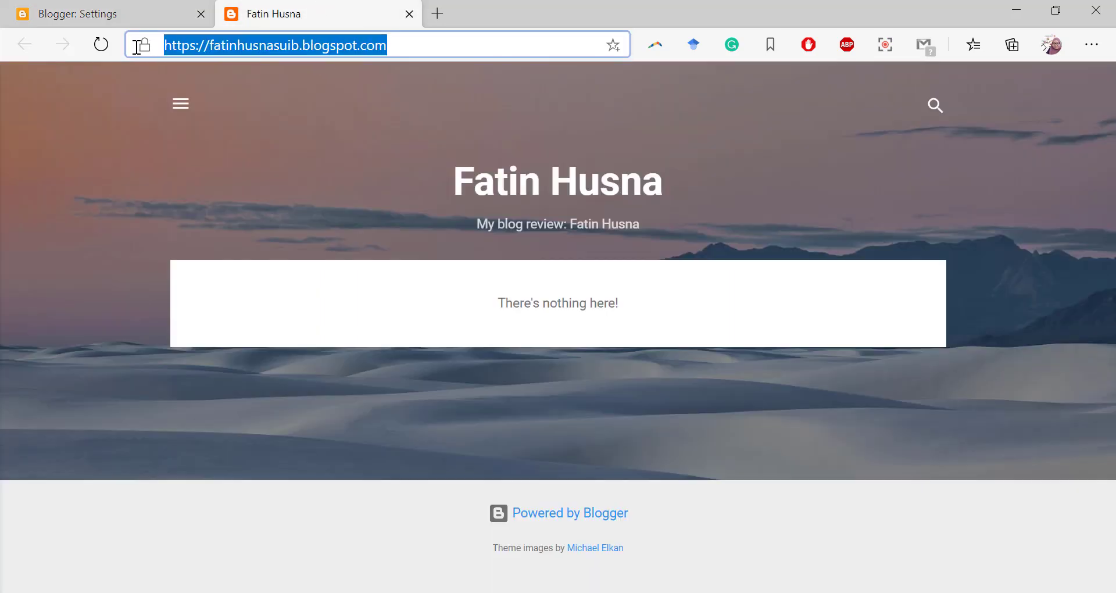
left_click(143, 10)
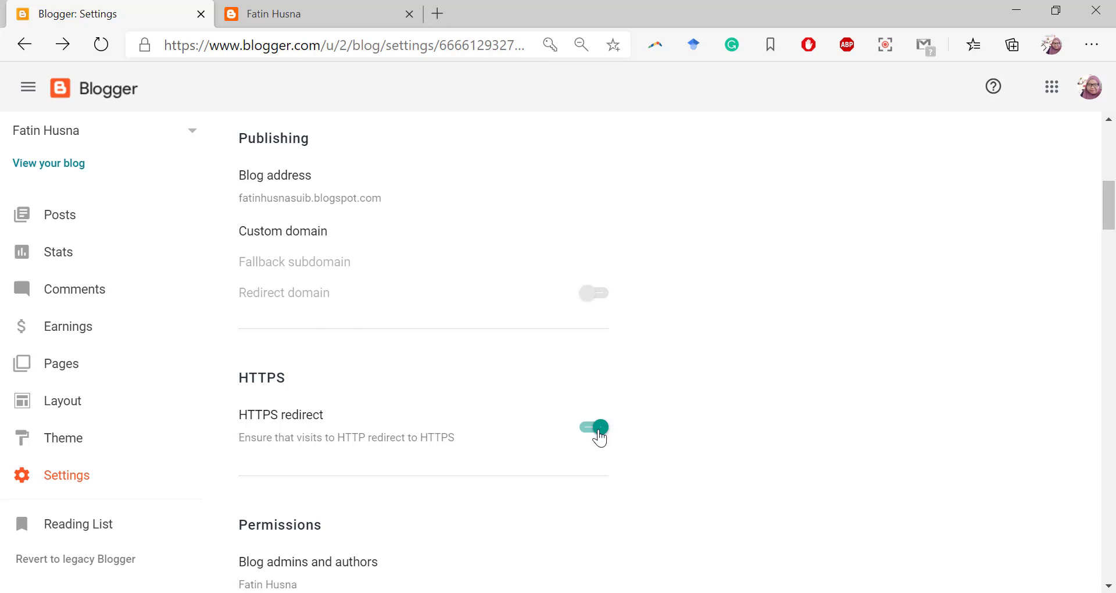
Check the https prefix of the public blog's address, and return to the blog settings.
left_click(347, 9)
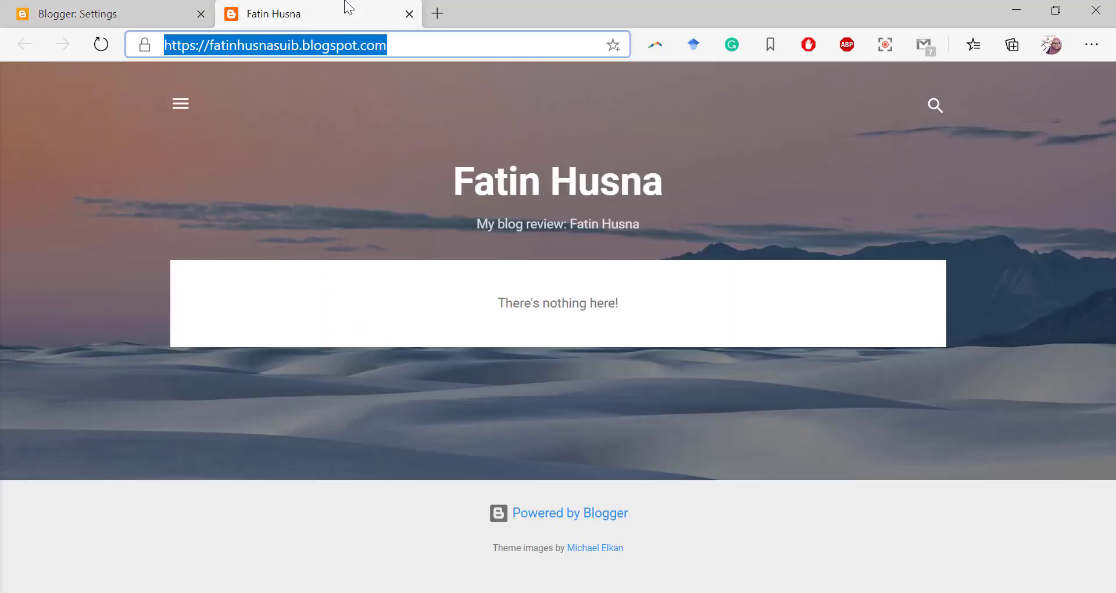
left_click(188, 45)
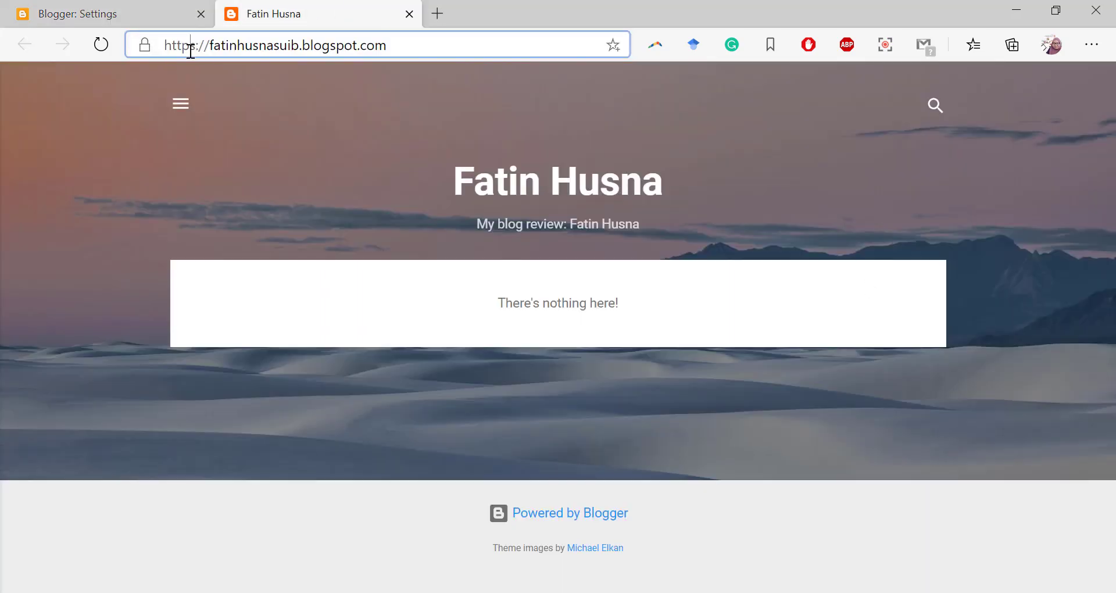
left_click(135, 8)
View the list of blog admins and authors in the Permissions settings, and cancel out of it.
scroll(1114, 268, "down", 3)
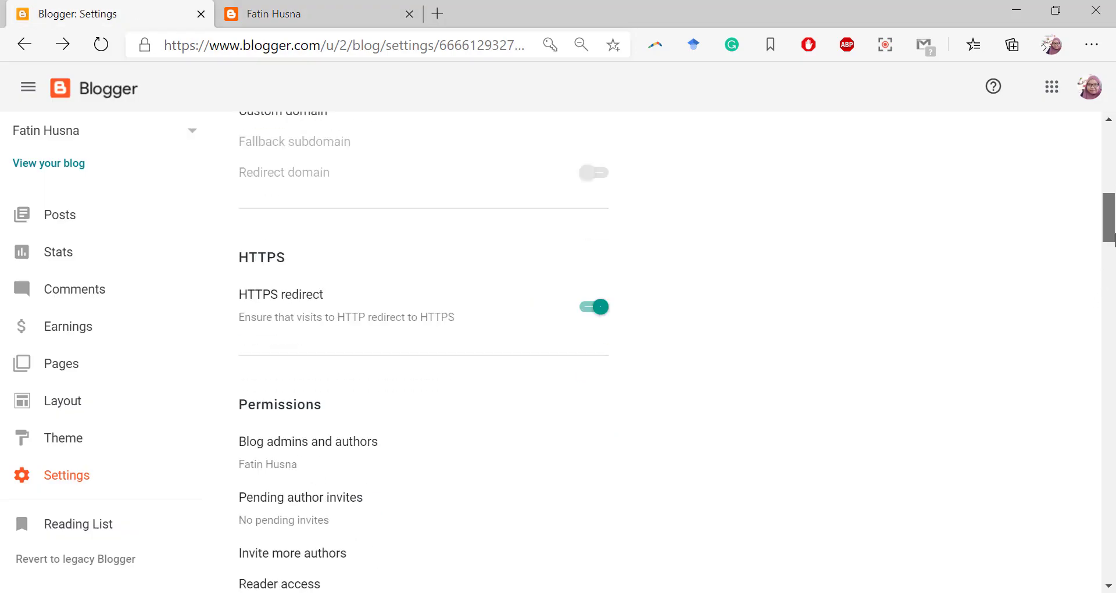
scroll(1114, 255, "down", 1)
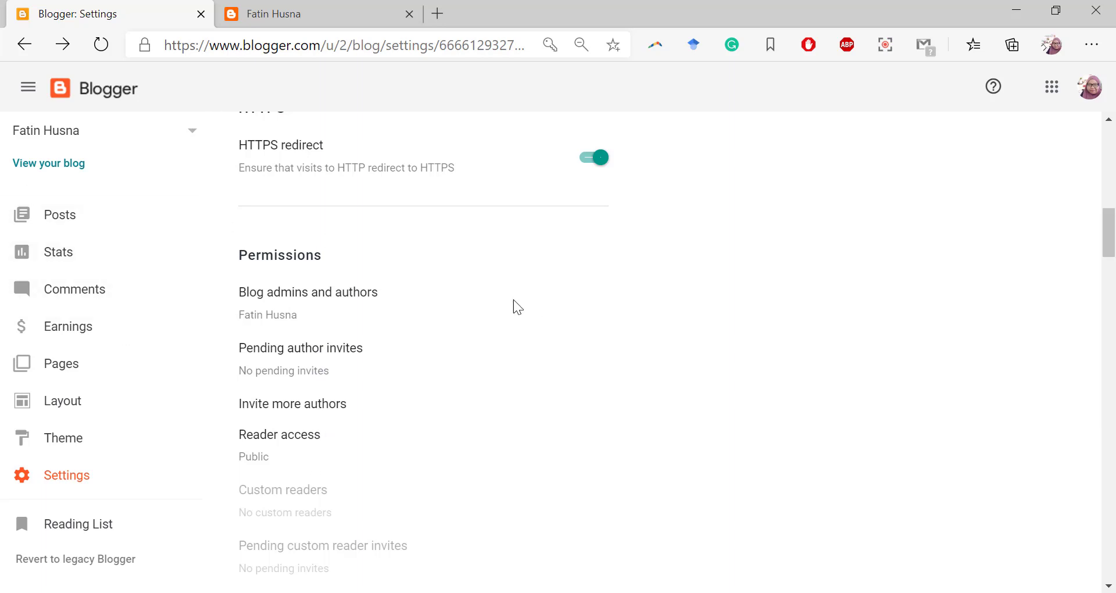
left_click(353, 303)
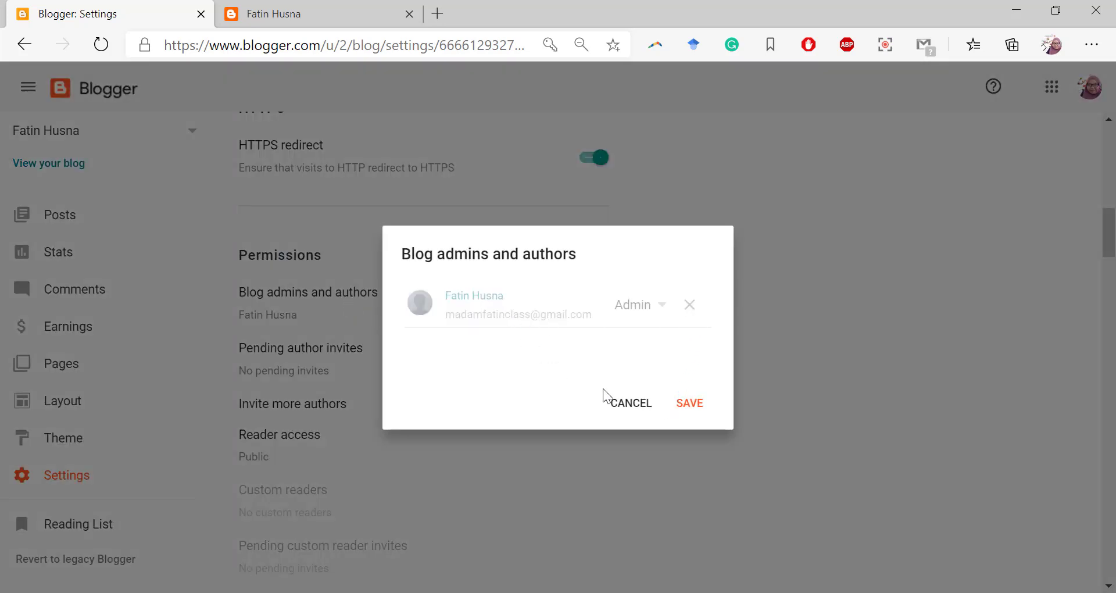
left_click(629, 404)
left_click(506, 302)
left_click(630, 408)
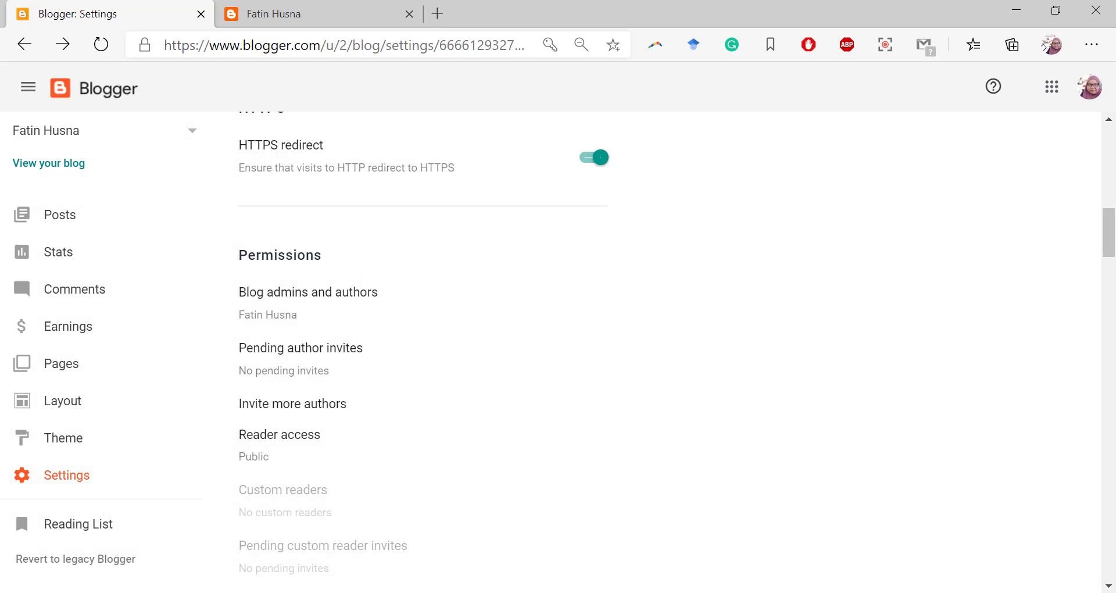
Open the form for inviting more authors by e-mail, and cancel it.
left_click(1054, 548)
left_click(273, 410)
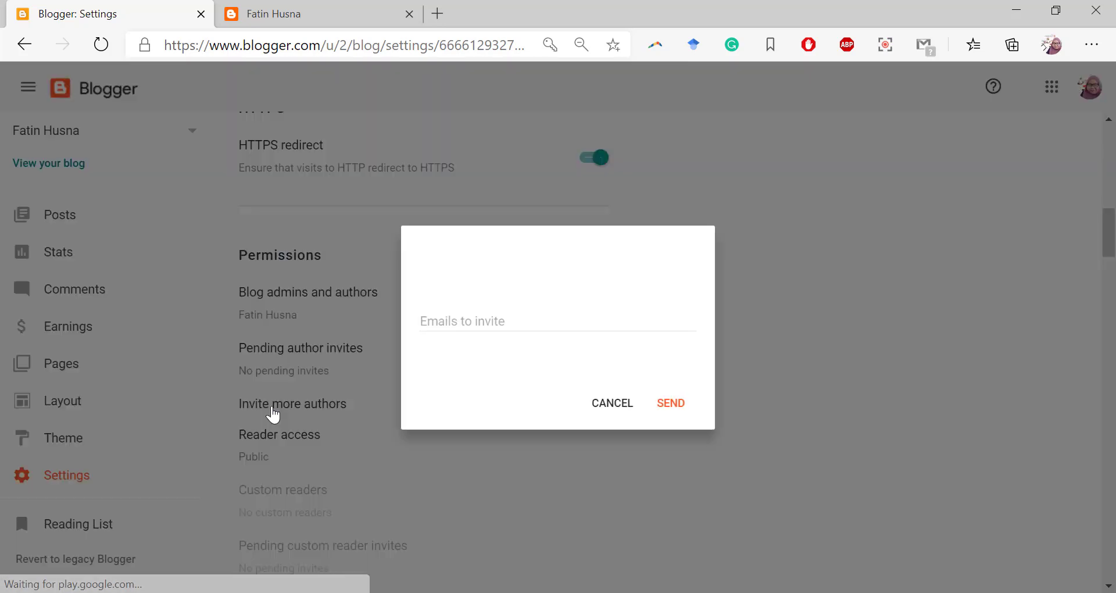
left_click(474, 316)
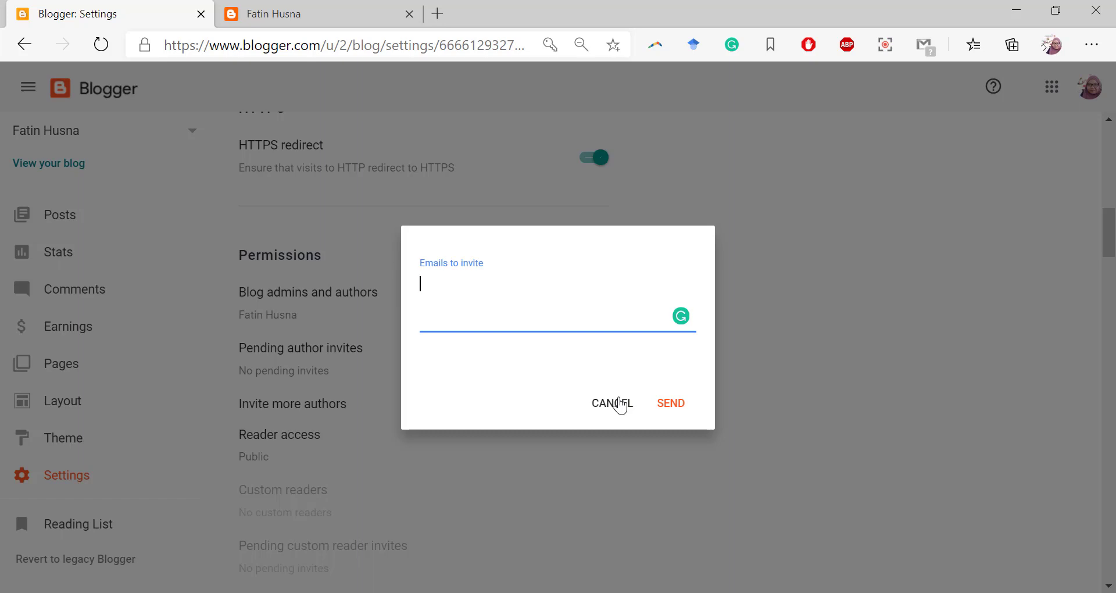
left_click(616, 404)
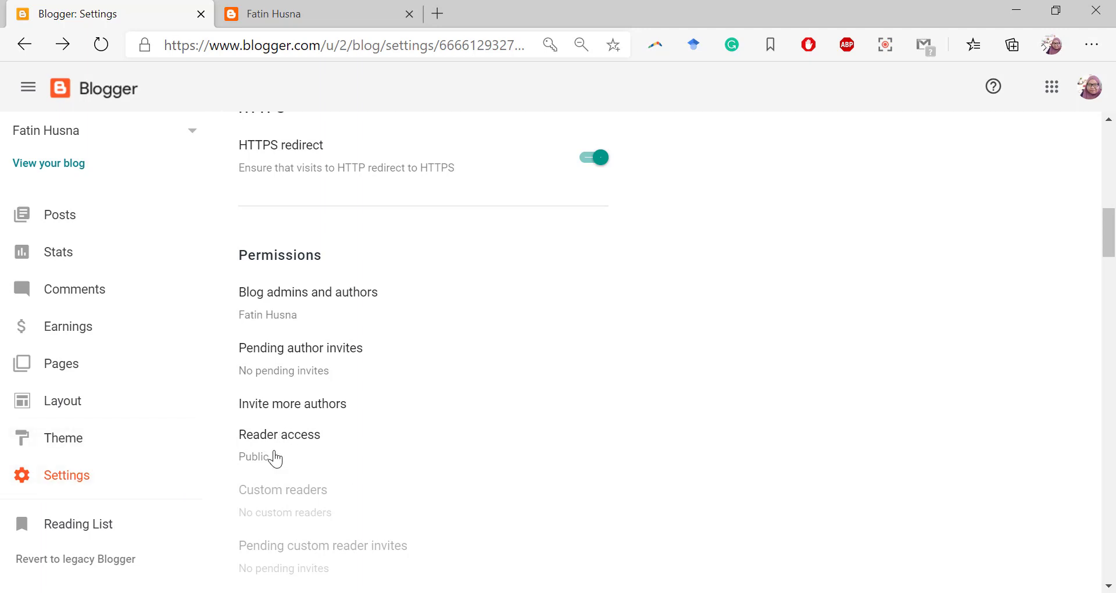
Set the maximum number of posts shown on the main page to 10, and save the setting.
scroll(559, 449, "down", 3)
scroll(560, 445, "down", 5)
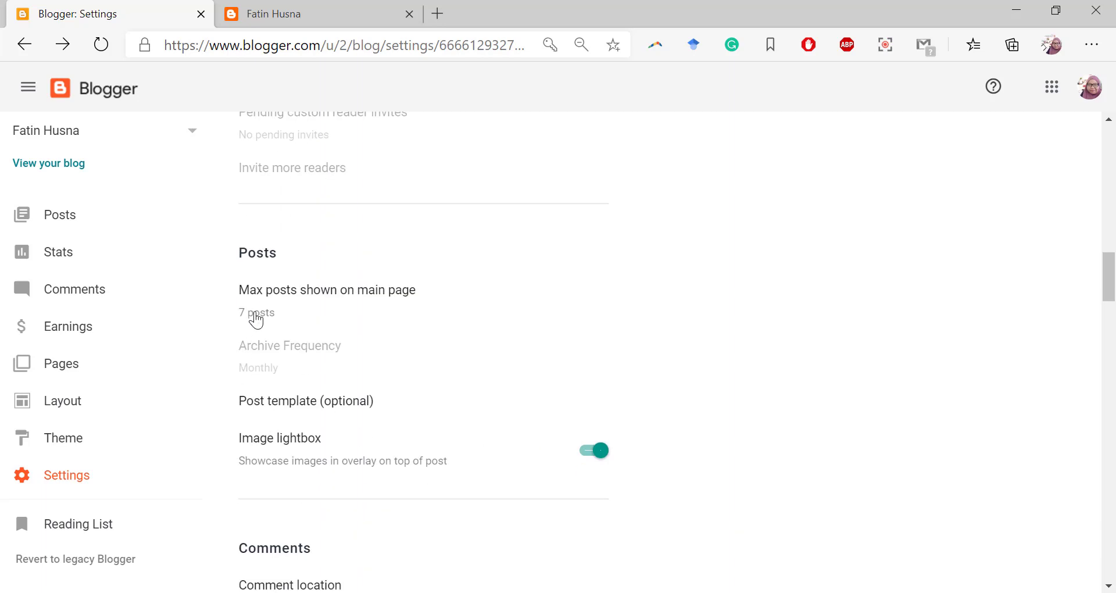
left_click(294, 14)
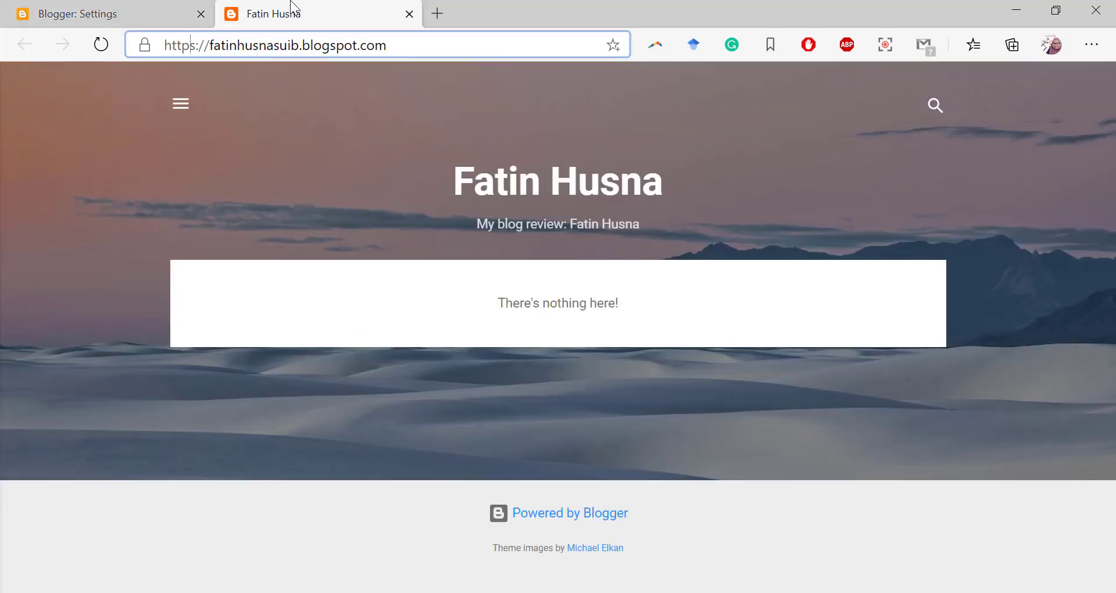
left_click(74, 13)
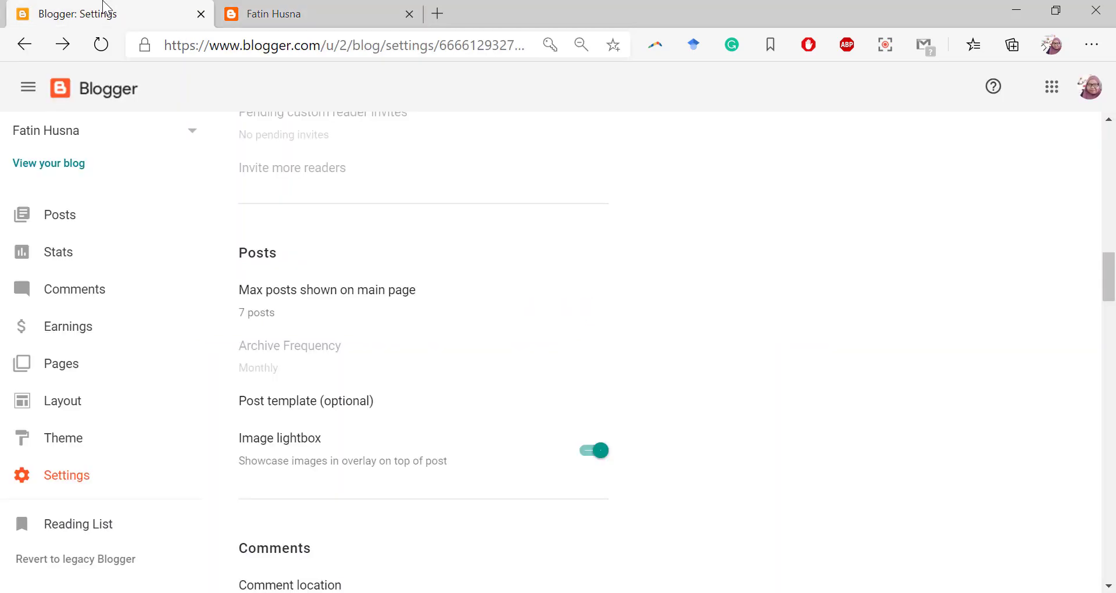
left_click(265, 314)
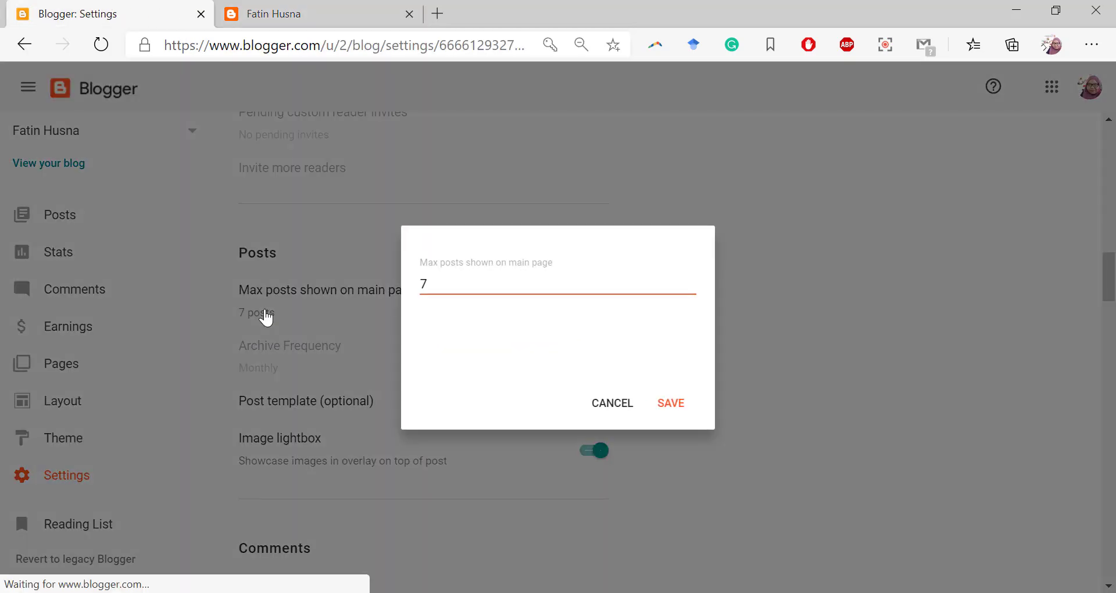
left_click(689, 280)
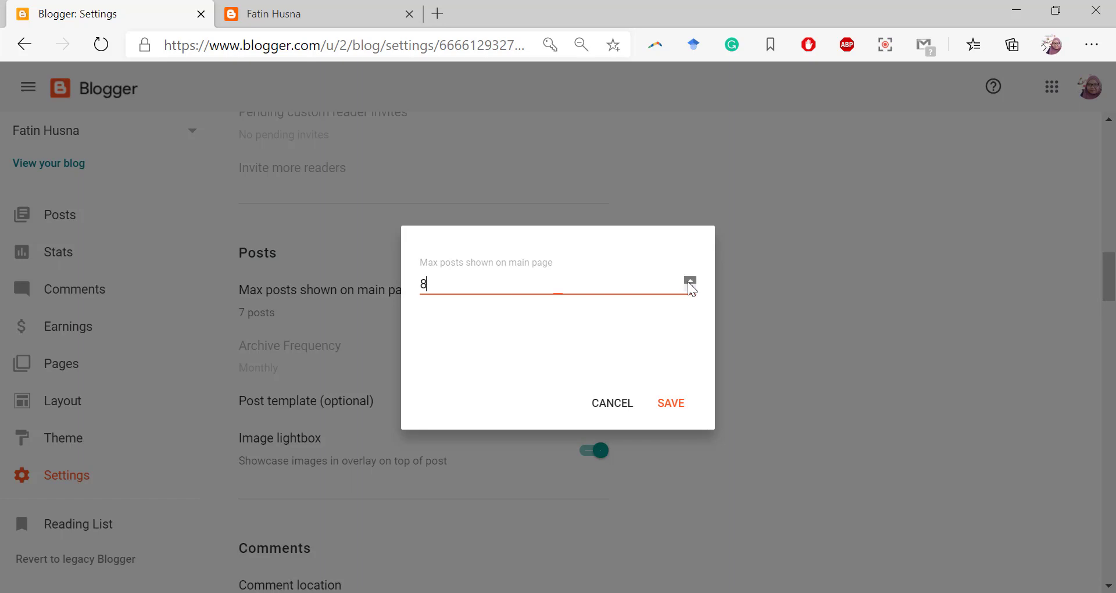
left_click(689, 281)
left_click(691, 281)
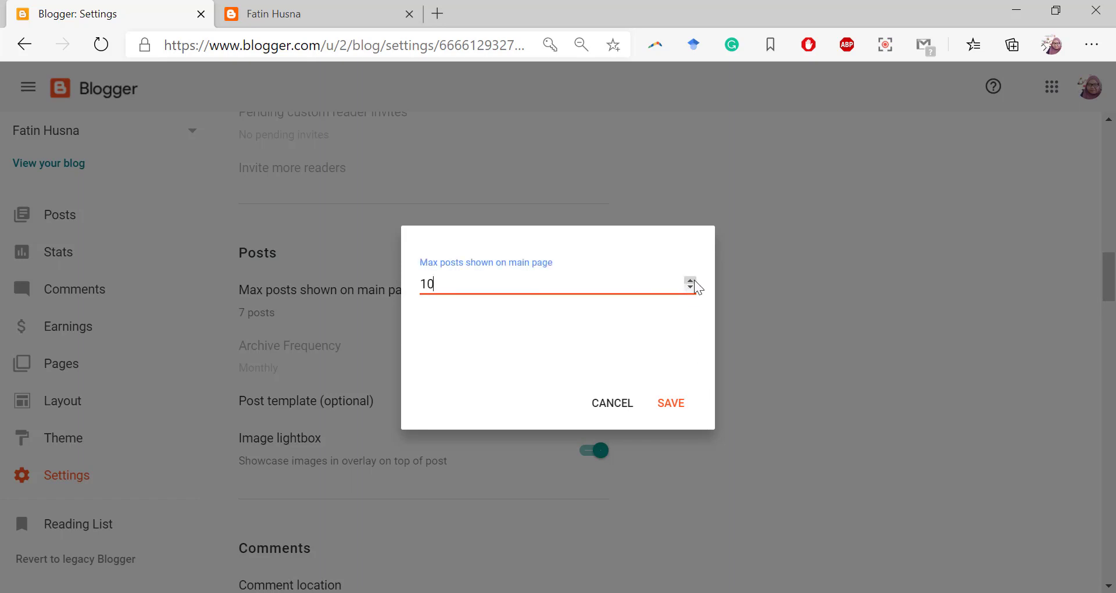
left_click(681, 407)
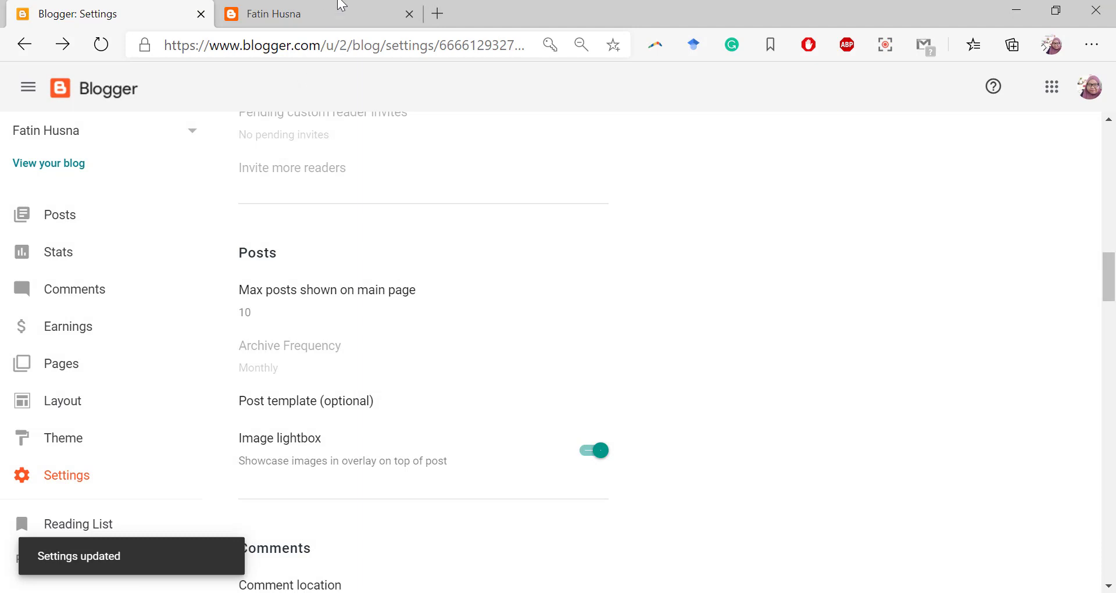
View the public blog page, and open the blogger's existing .com website in a new browser tab.
left_click(343, 7)
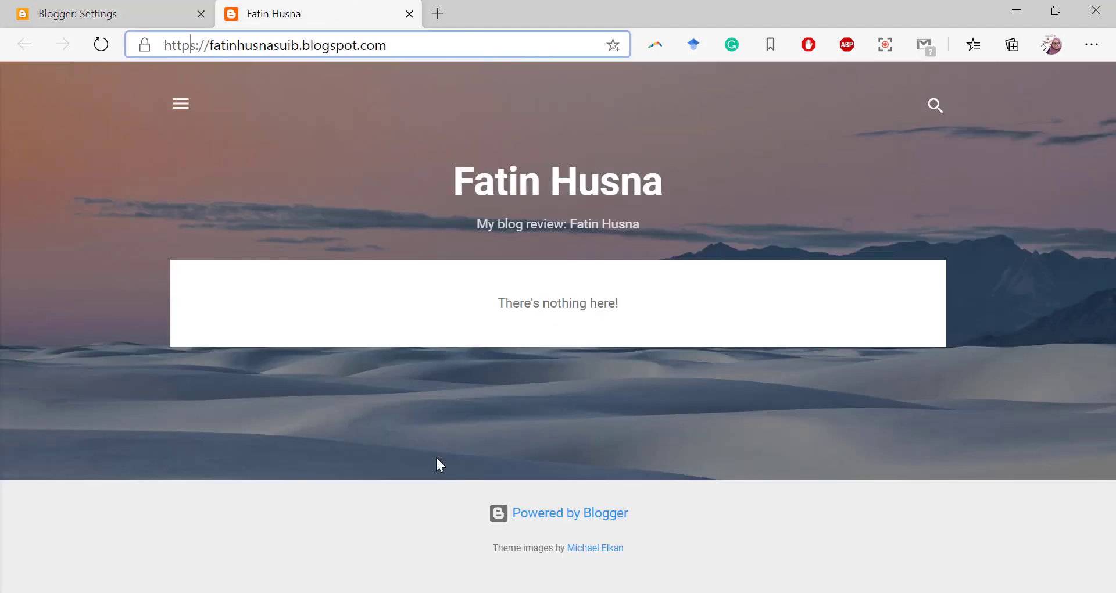
left_click(438, 11)
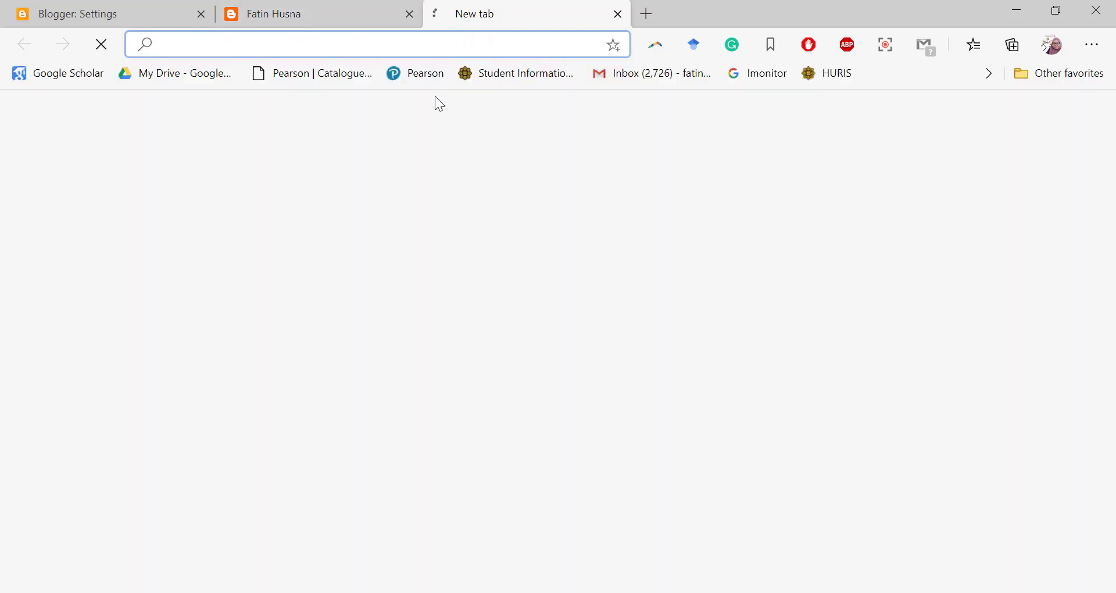
type("fat")
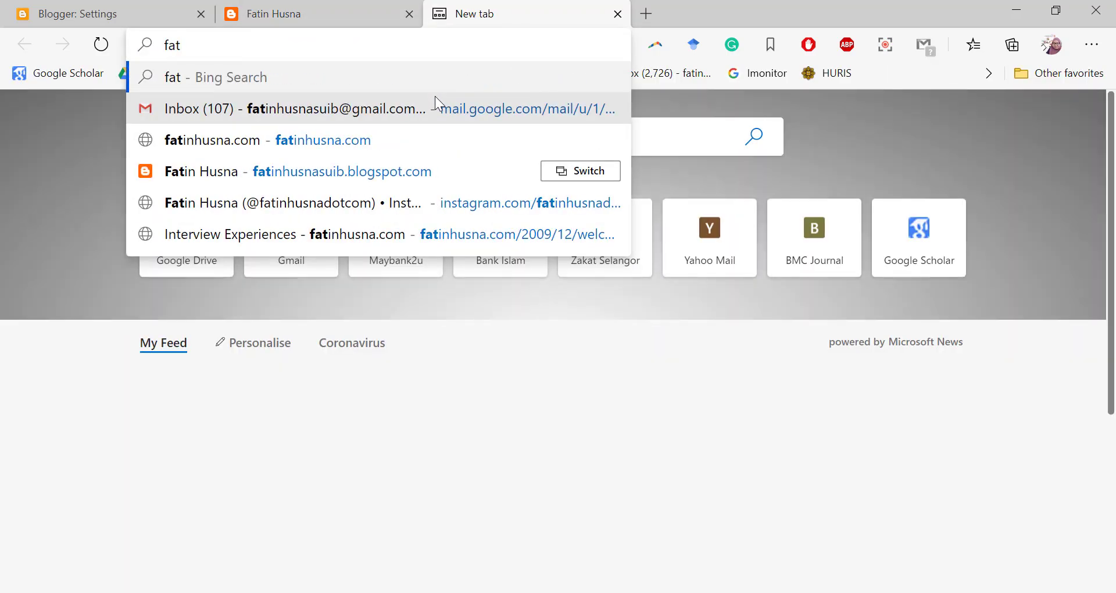
type("inhusna")
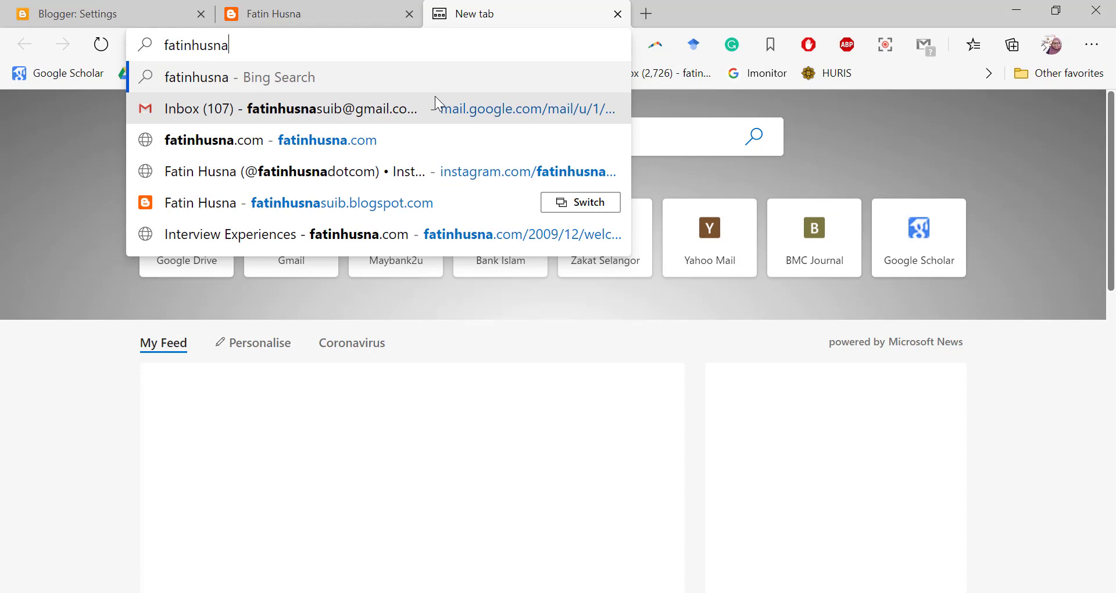
type(".com")
key("Return")
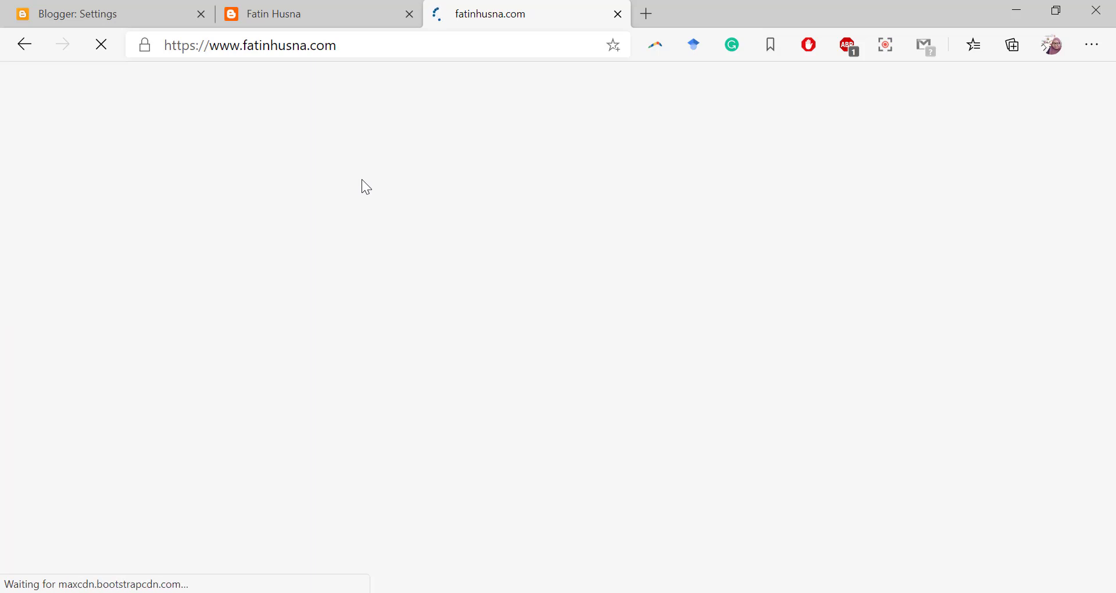
Examine the posts listed on the main page of the blogger's website, down to the page numbers.
scroll(364, 184, "down", 4)
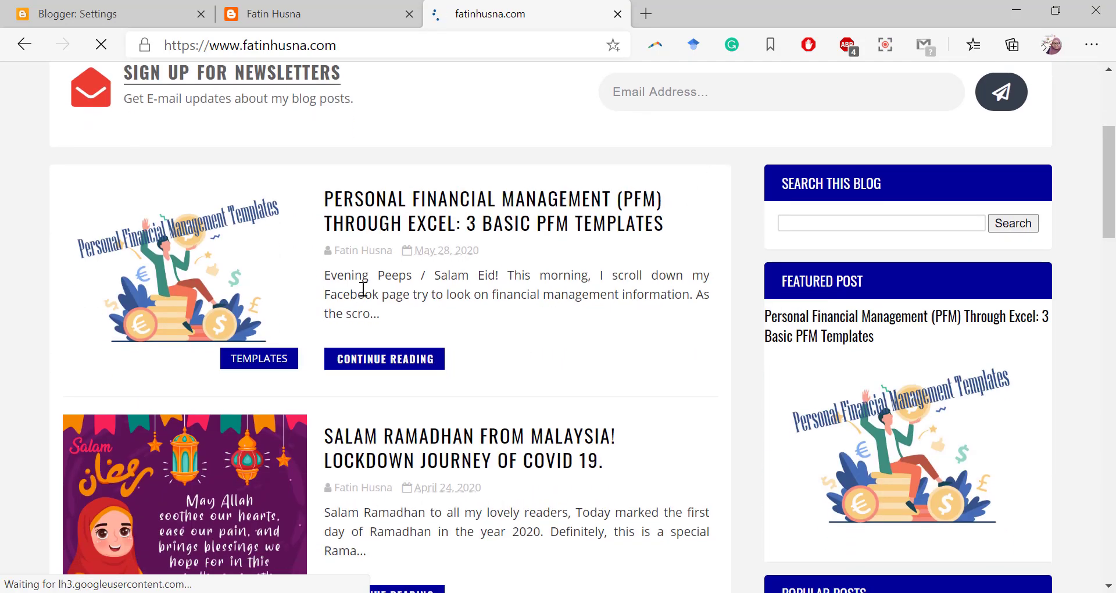
scroll(601, 224, "down", 2)
scroll(601, 224, "up", 1)
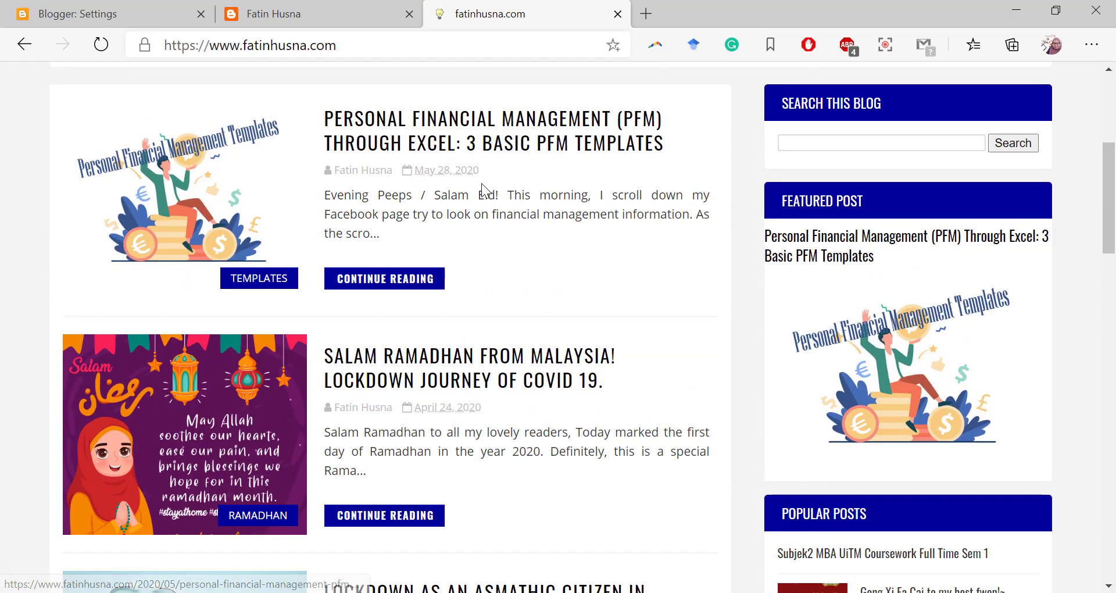
scroll(482, 184, "down", 10)
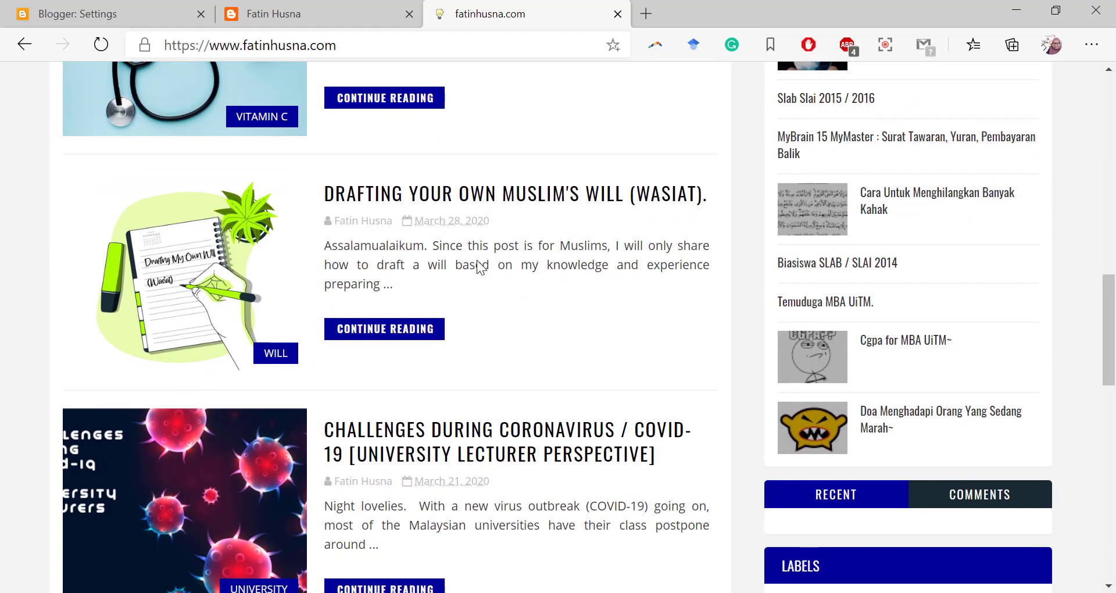
scroll(477, 263, "down", 4)
scroll(459, 300, "down", 4)
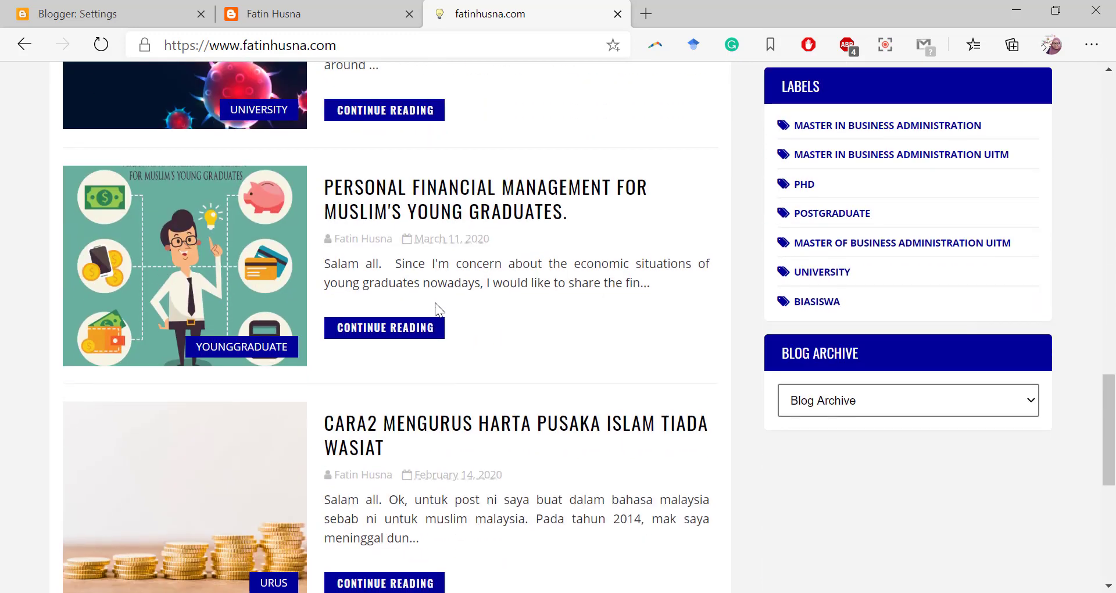
scroll(456, 320, "down", 4)
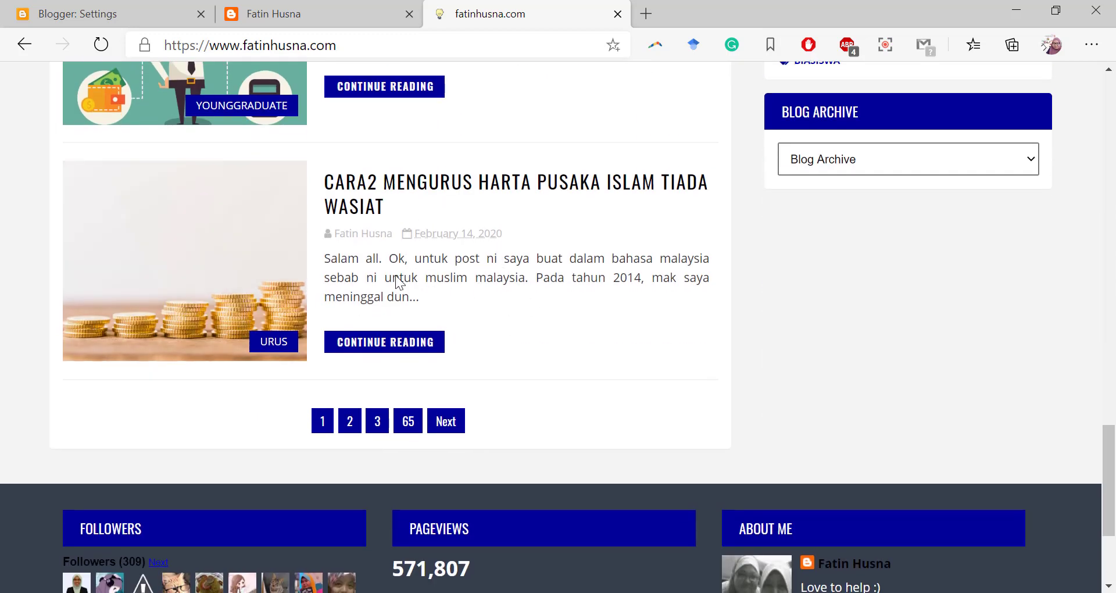
Compare the main-page post limit in the blog settings with the posts listed on the blogger's website.
left_click(111, 13)
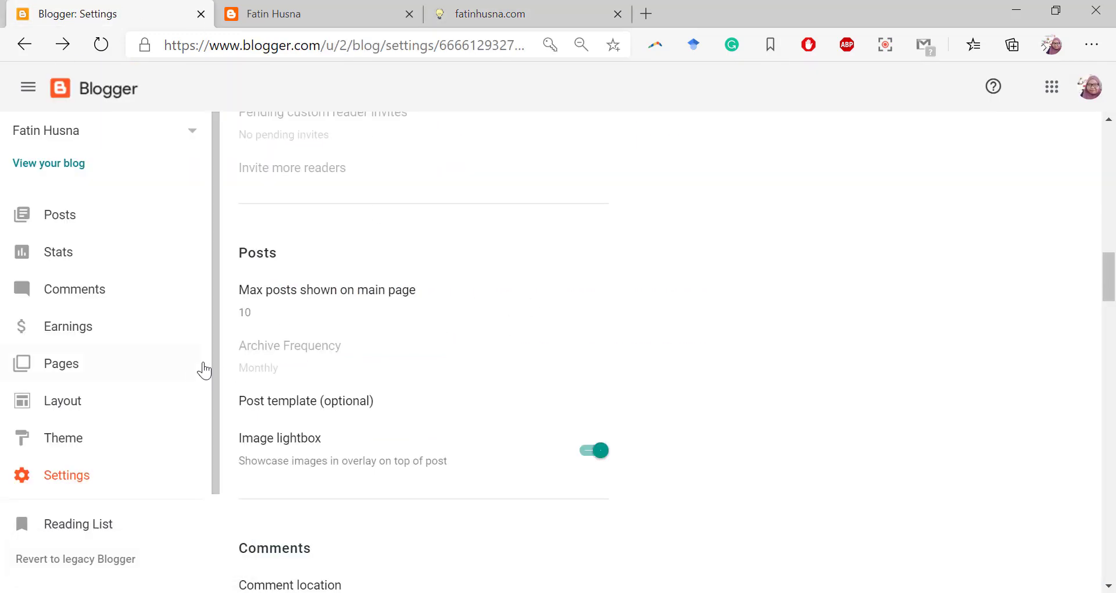
left_click(541, 11)
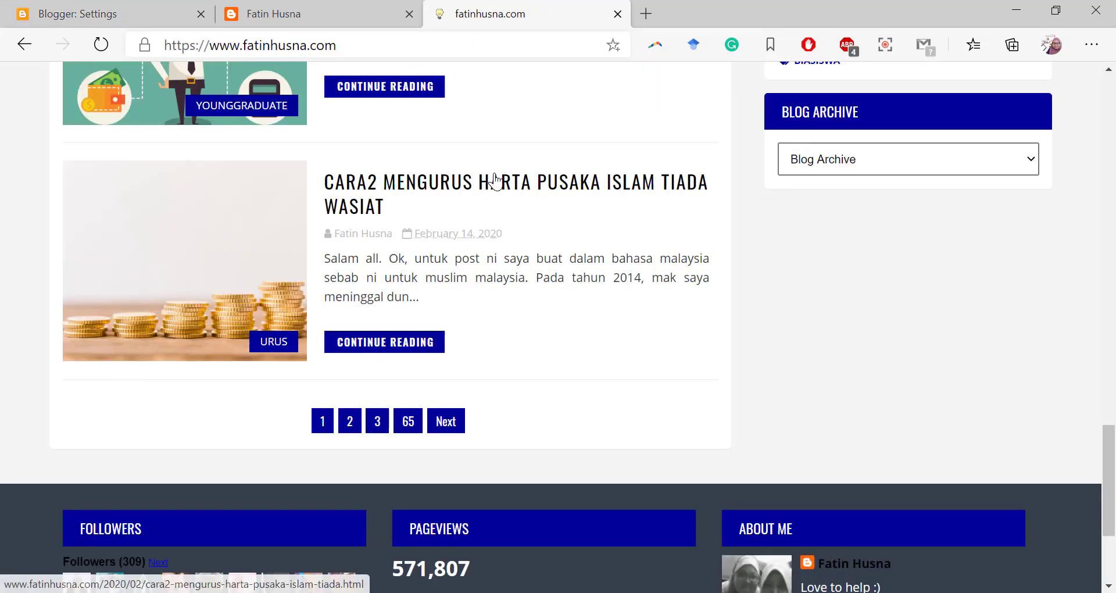
scroll(578, 247, "up", 5)
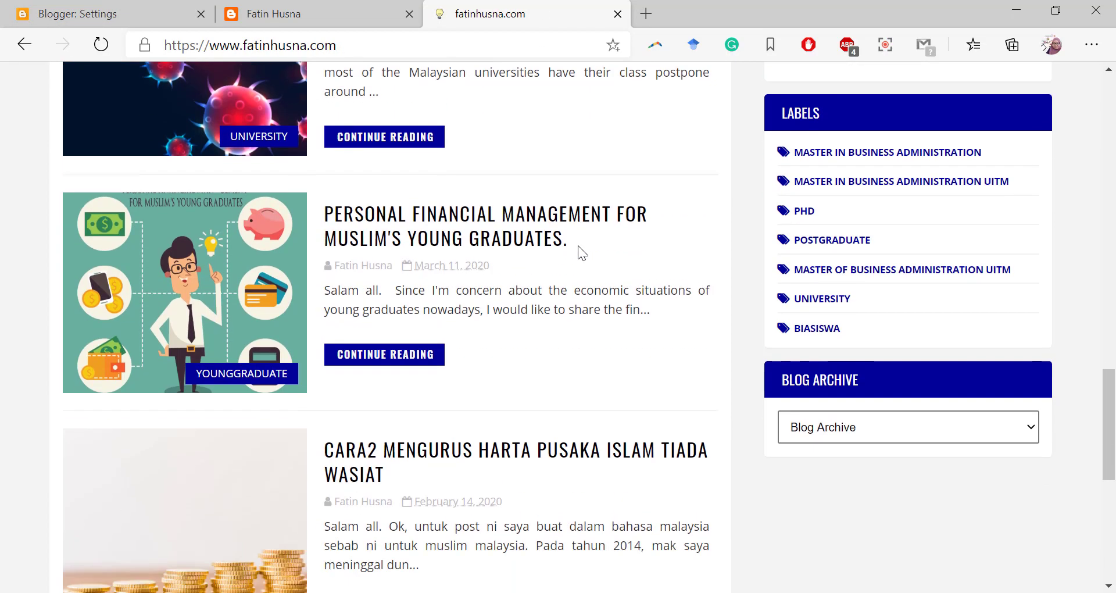
scroll(578, 247, "down", 8)
scroll(678, 315, "up", 20)
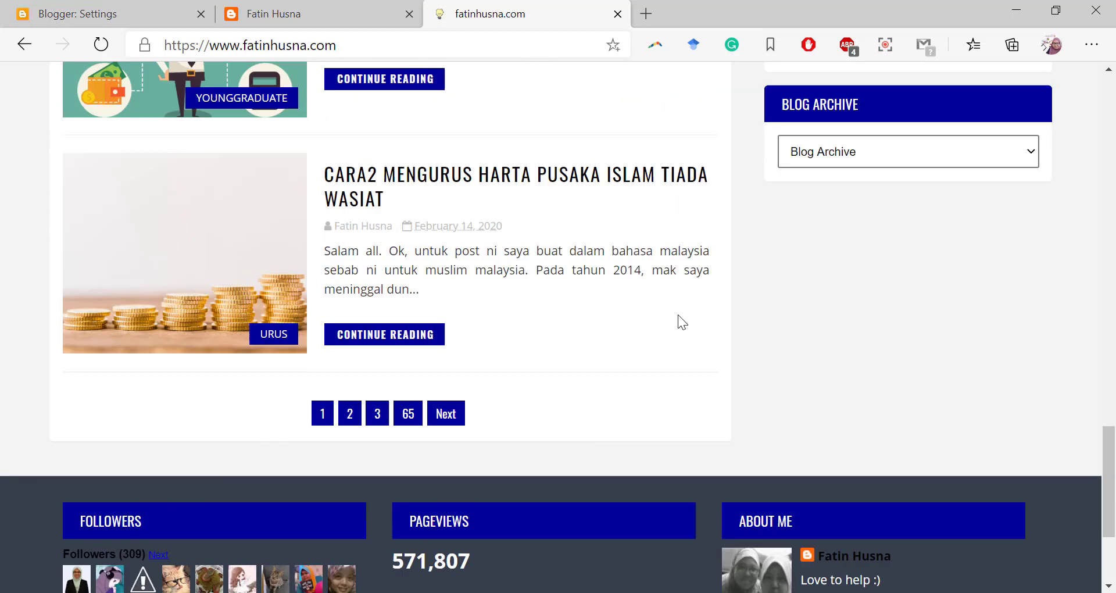
Return to the blog settings and review the options for who can comment, closing them without a change.
scroll(488, 108, "up", 4)
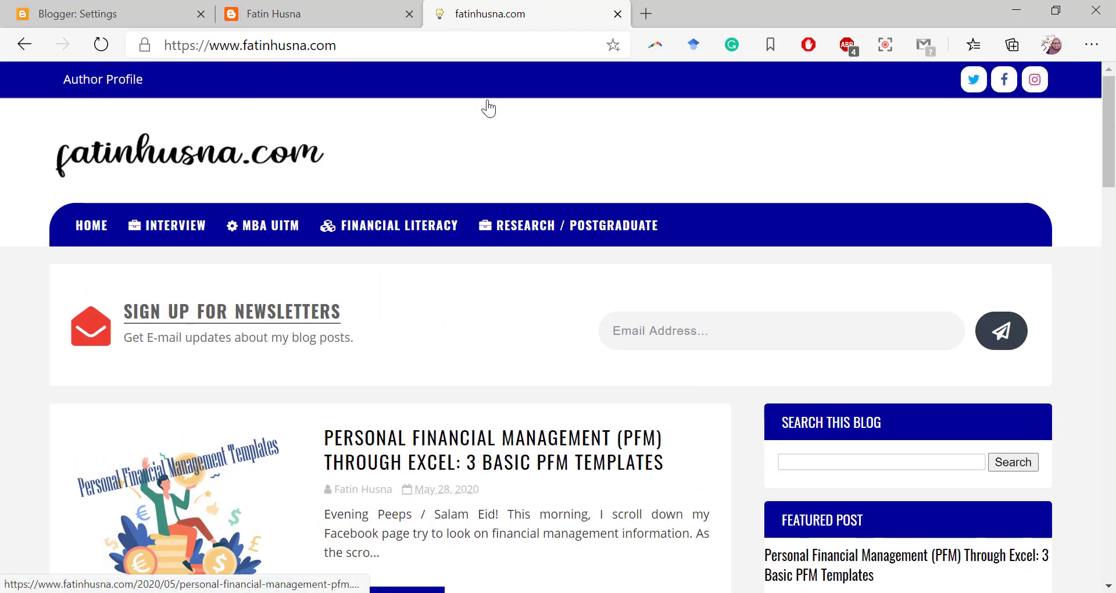
left_click(175, 13)
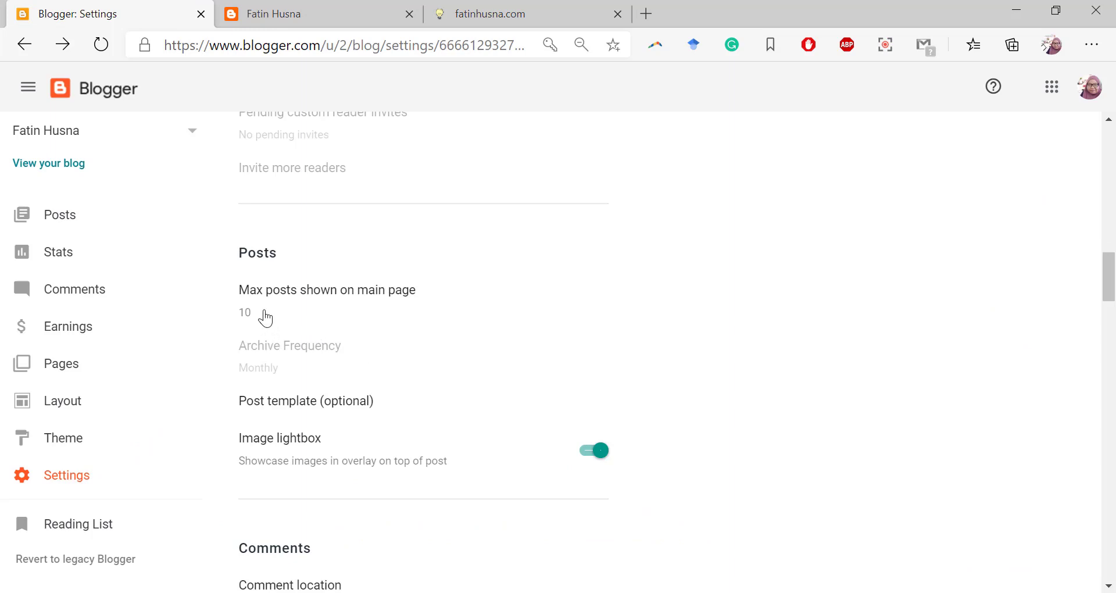
scroll(263, 353, "down", 1)
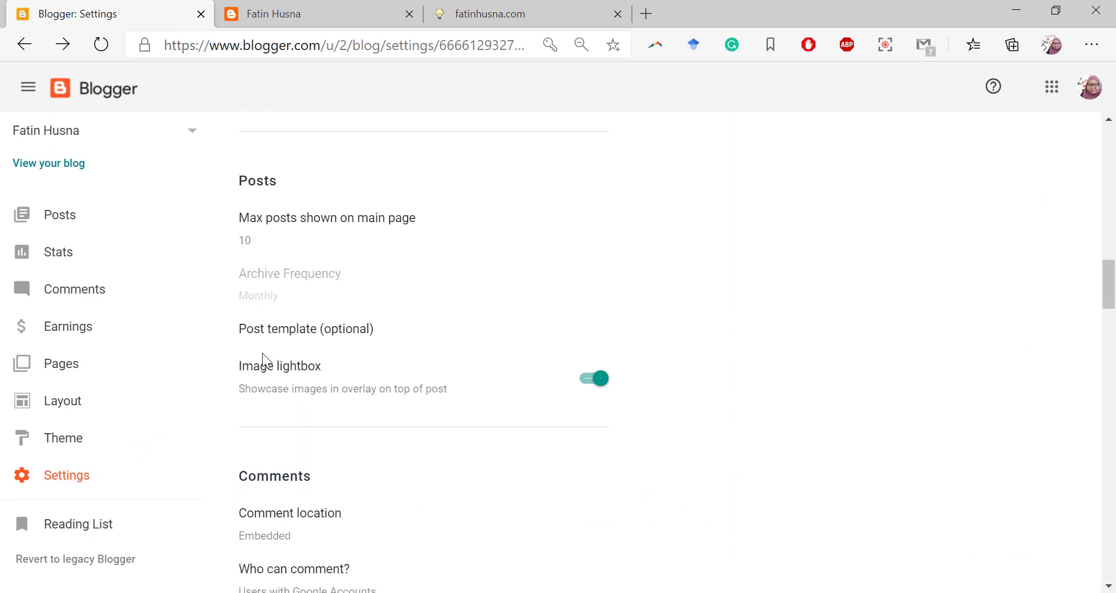
scroll(279, 353, "down", 2)
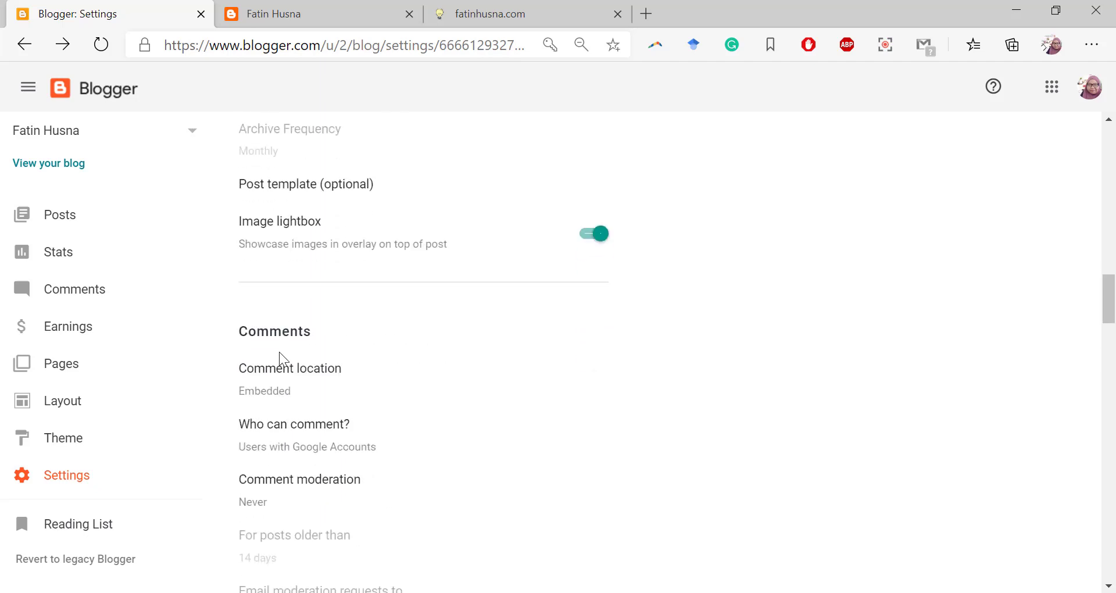
scroll(279, 353, "down", 2)
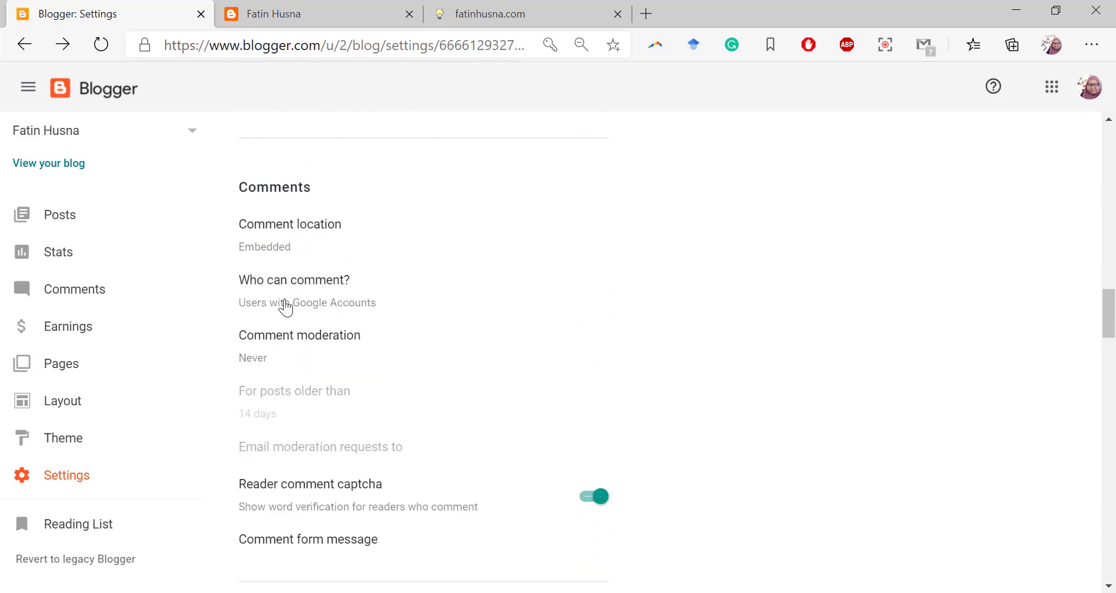
left_click(286, 303)
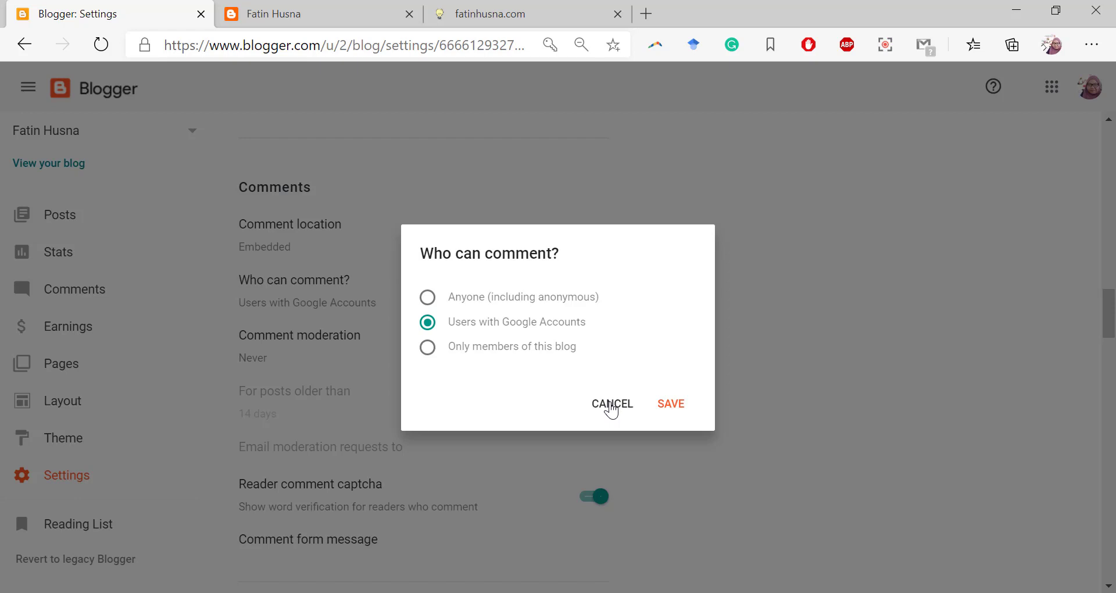
left_click(610, 406)
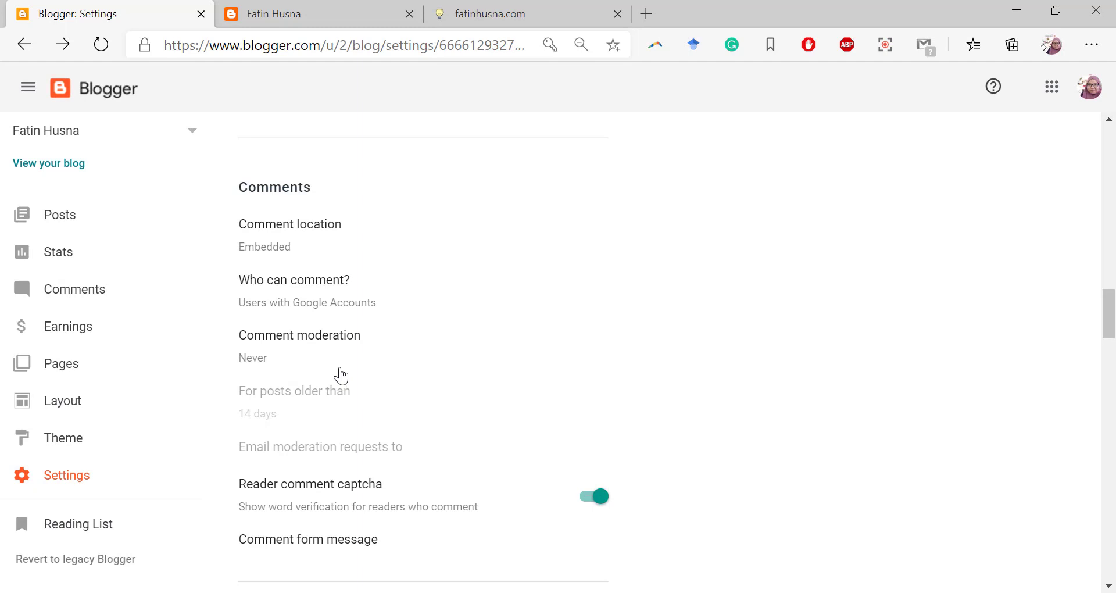
Review the post-using-email options in the email settings, closing them without a change.
scroll(341, 377, "down", 2)
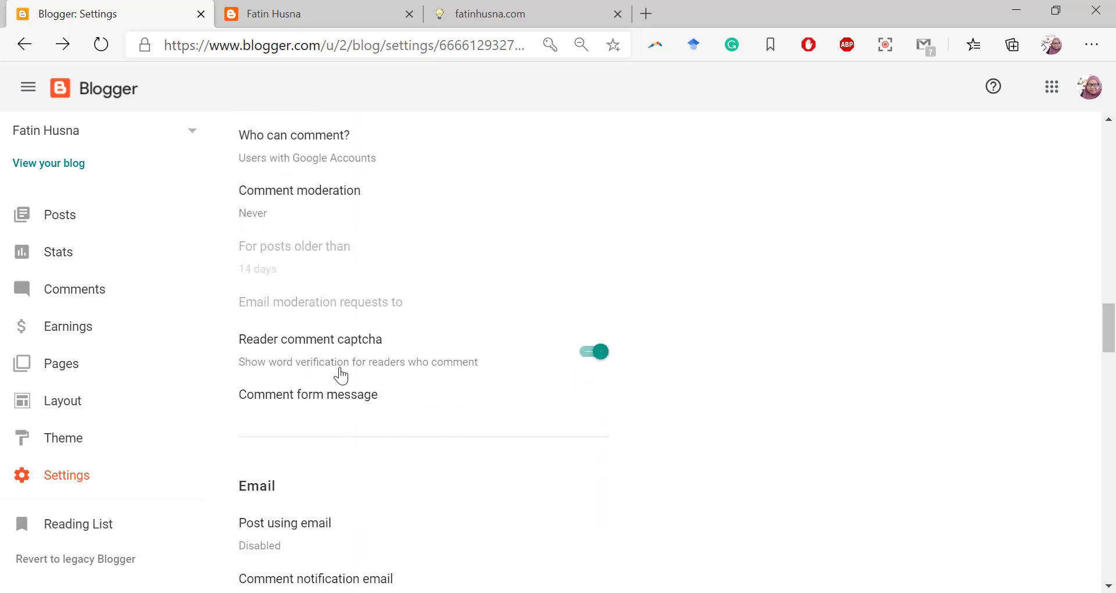
scroll(341, 376, "down", 5)
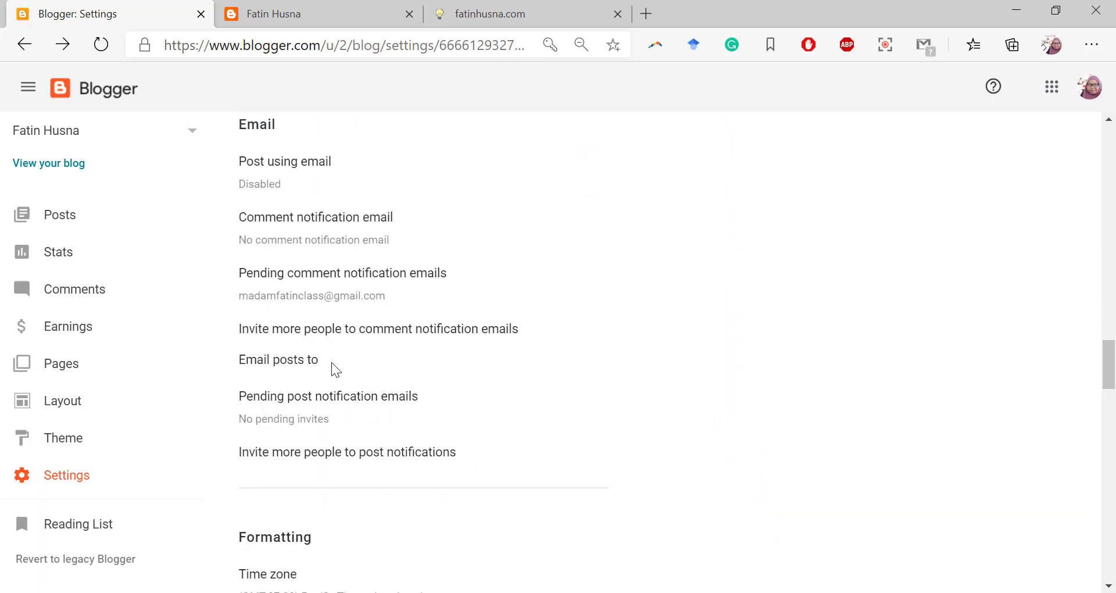
left_click(271, 191)
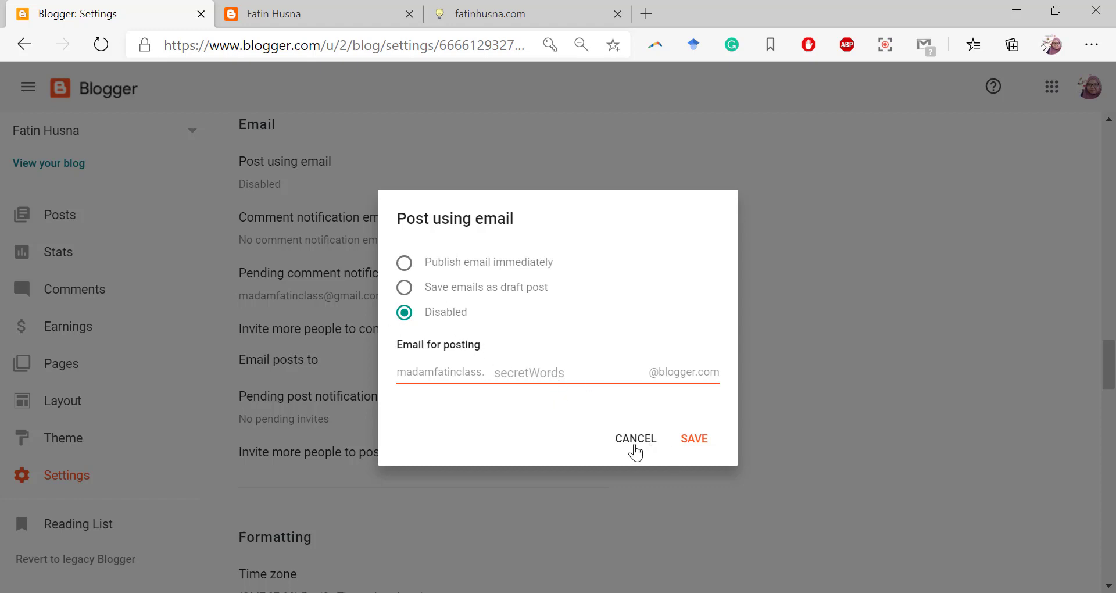
left_click(635, 441)
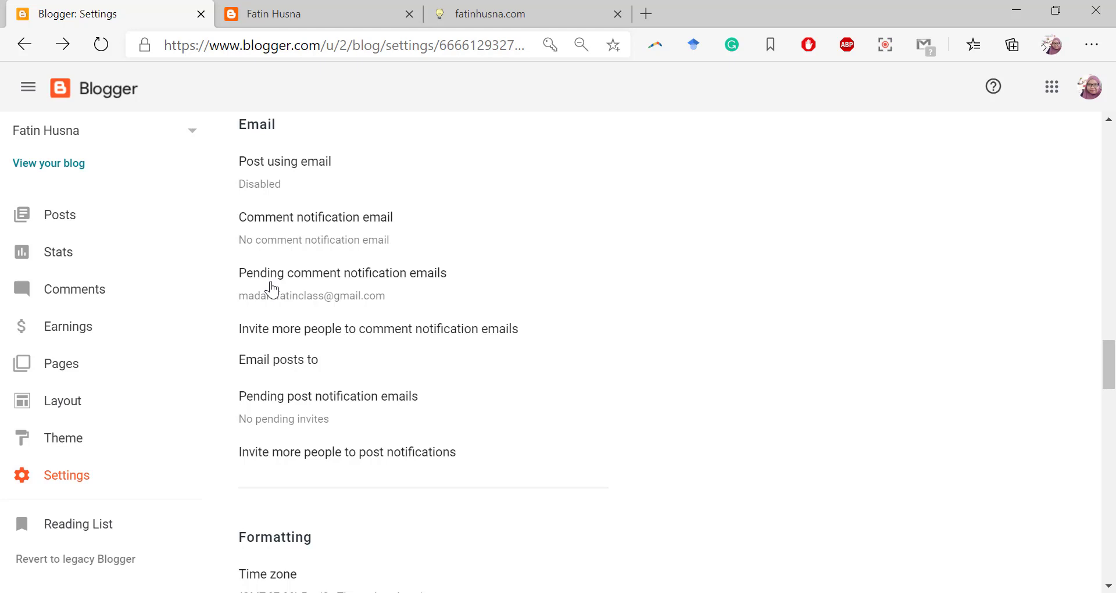
Set the blog's time zone to (GMT+08:00) Malaysia Time – Kuala Lumpur, and save it.
scroll(301, 470, "down", 2)
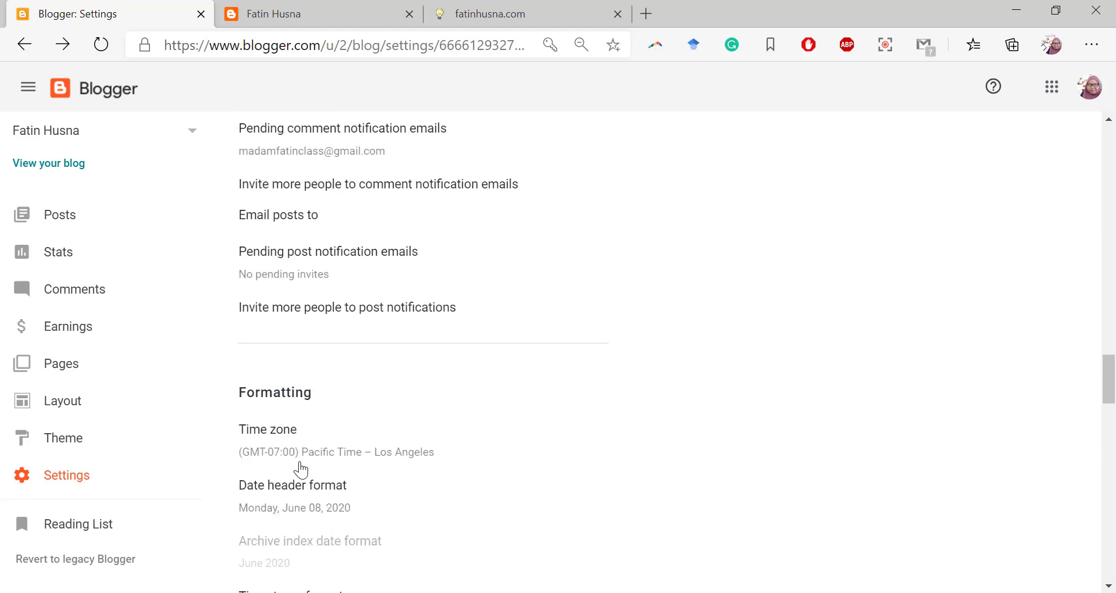
scroll(282, 411, "down", 3)
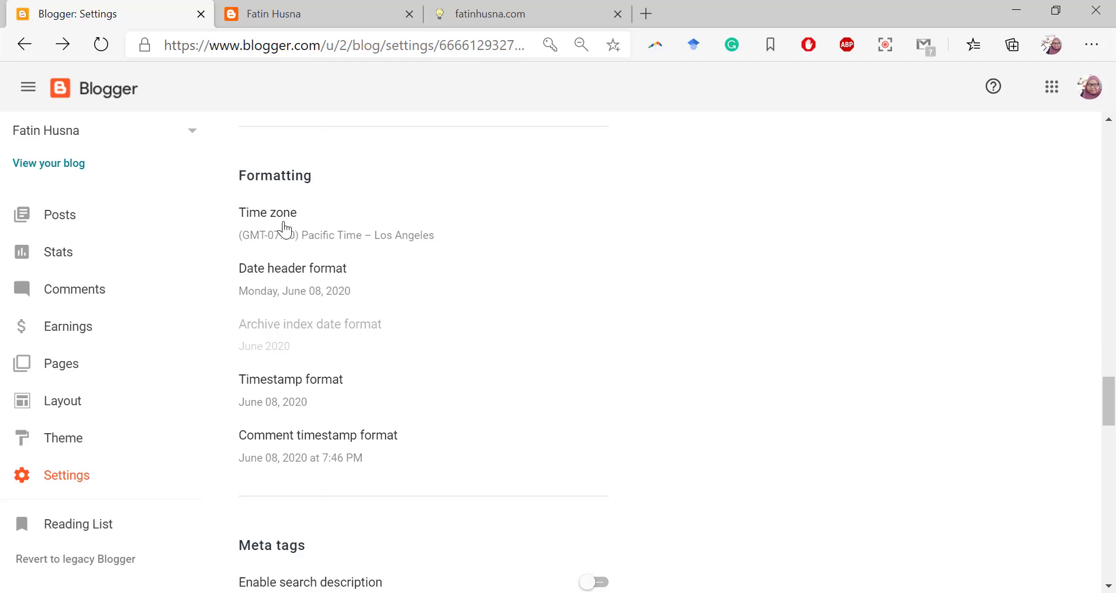
left_click(293, 237)
scroll(512, 345, "down", 4)
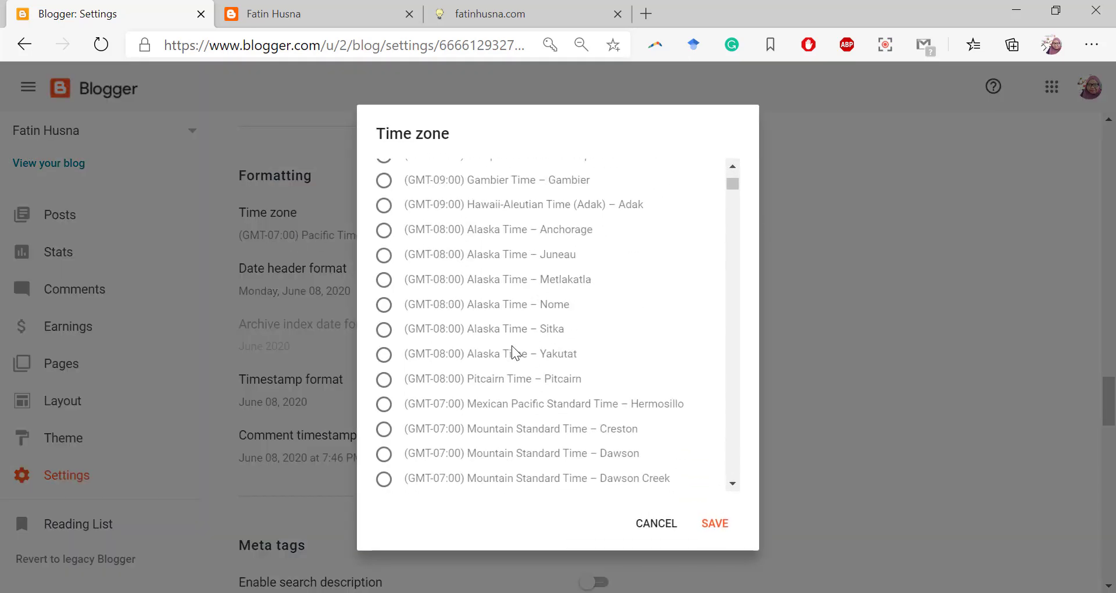
scroll(512, 345, "down", 9)
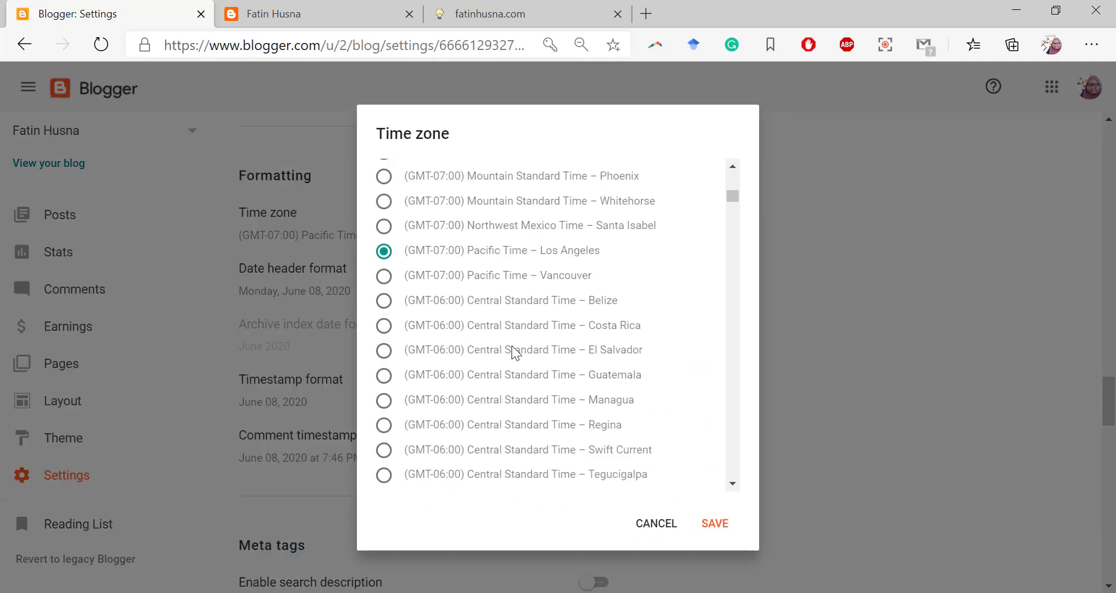
scroll(514, 350, "down", 12)
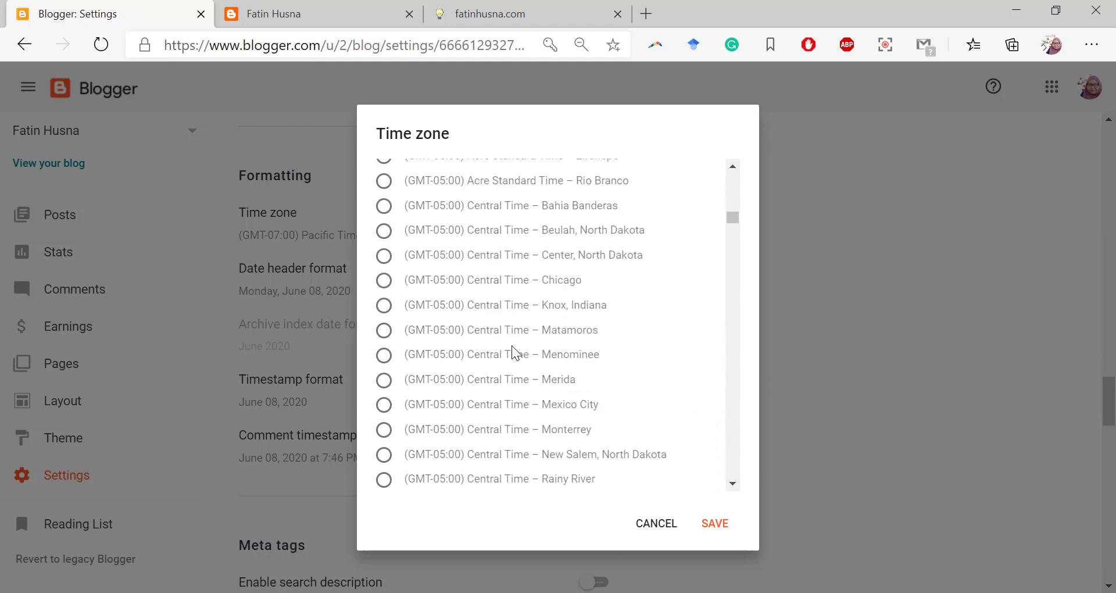
scroll(514, 349, "down", 10)
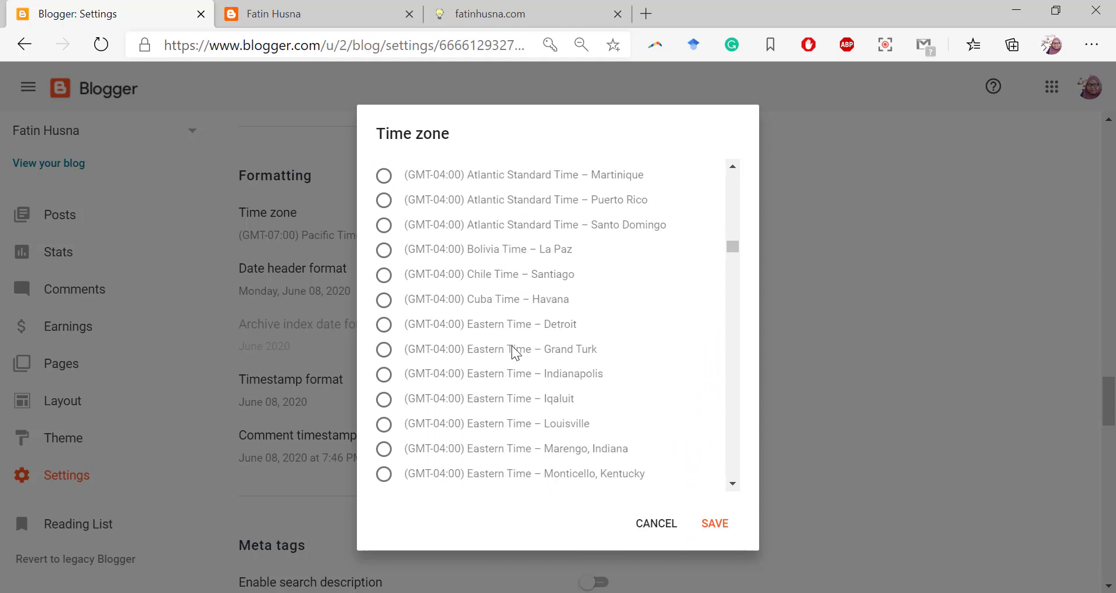
scroll(514, 350, "down", 9)
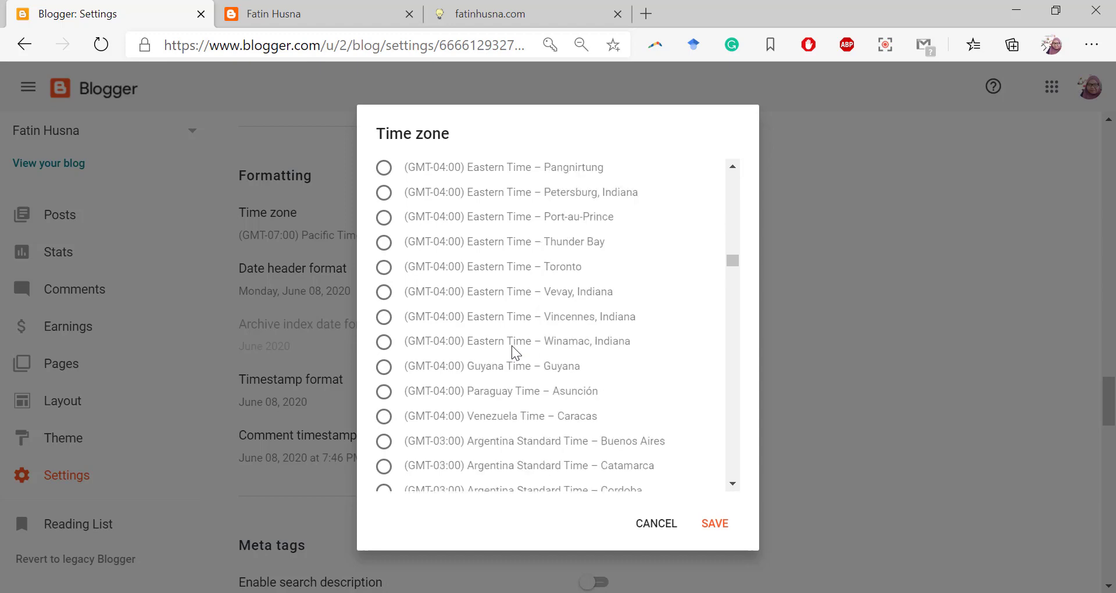
scroll(514, 349, "down", 9)
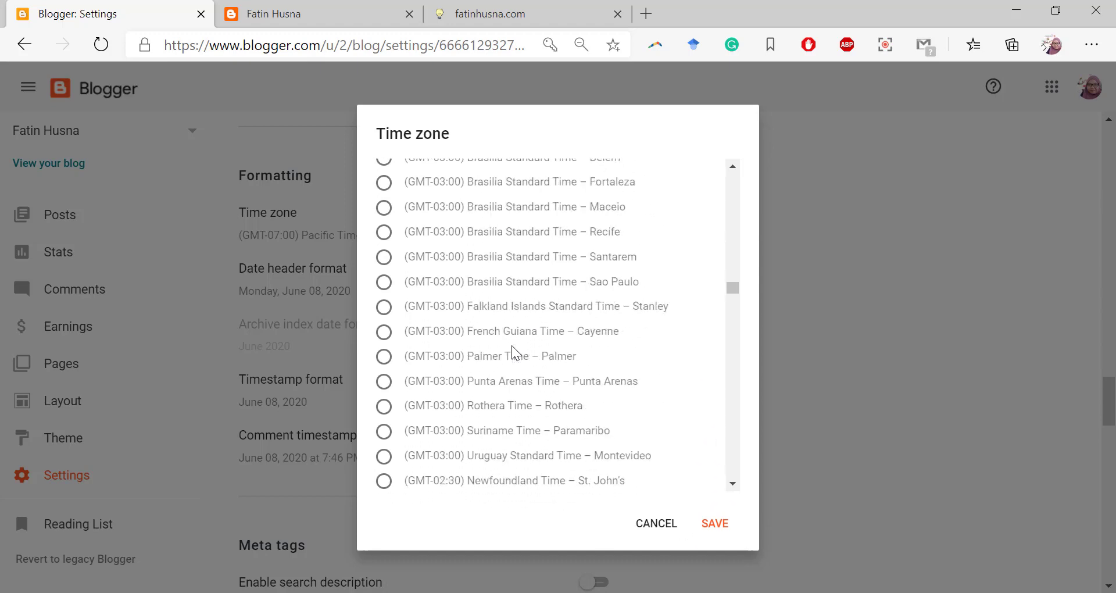
scroll(514, 350, "down", 15)
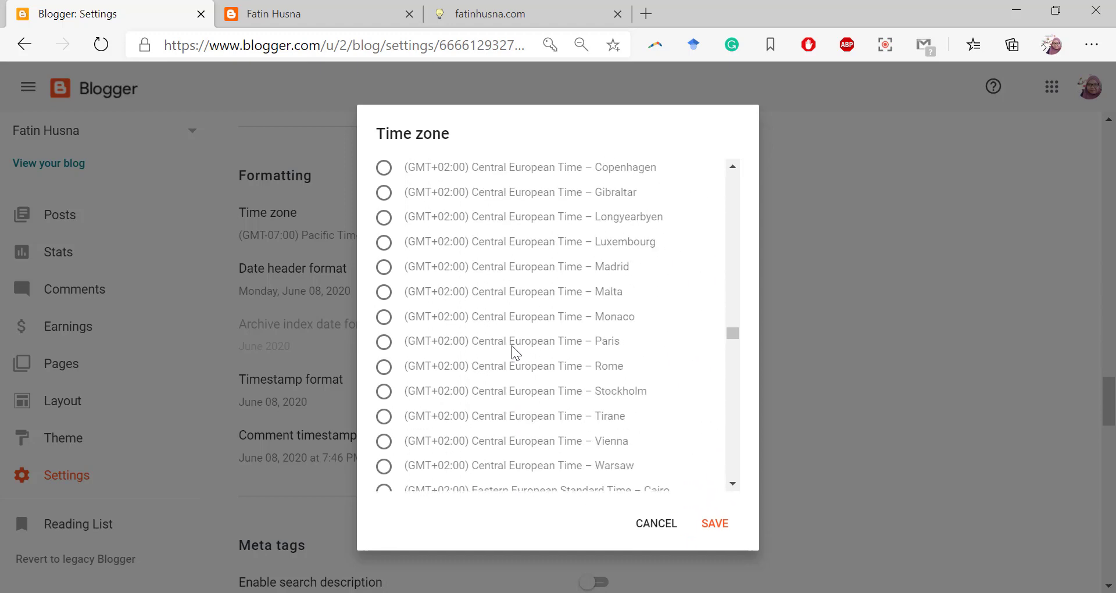
scroll(514, 351, "down", 15)
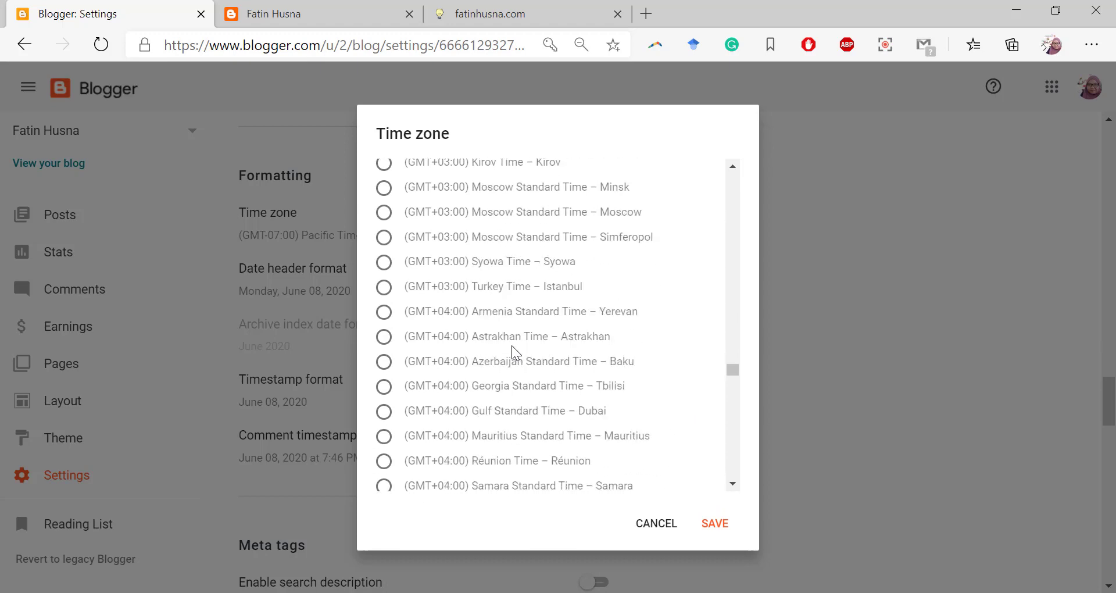
scroll(514, 349, "down", 7)
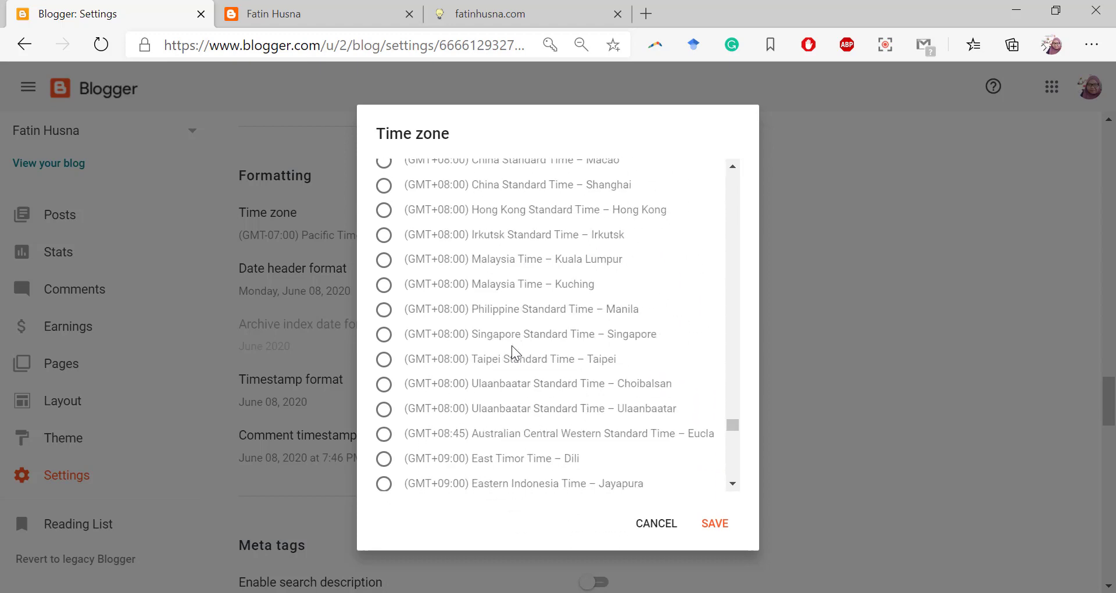
left_click(531, 285)
left_click(531, 268)
left_click(714, 525)
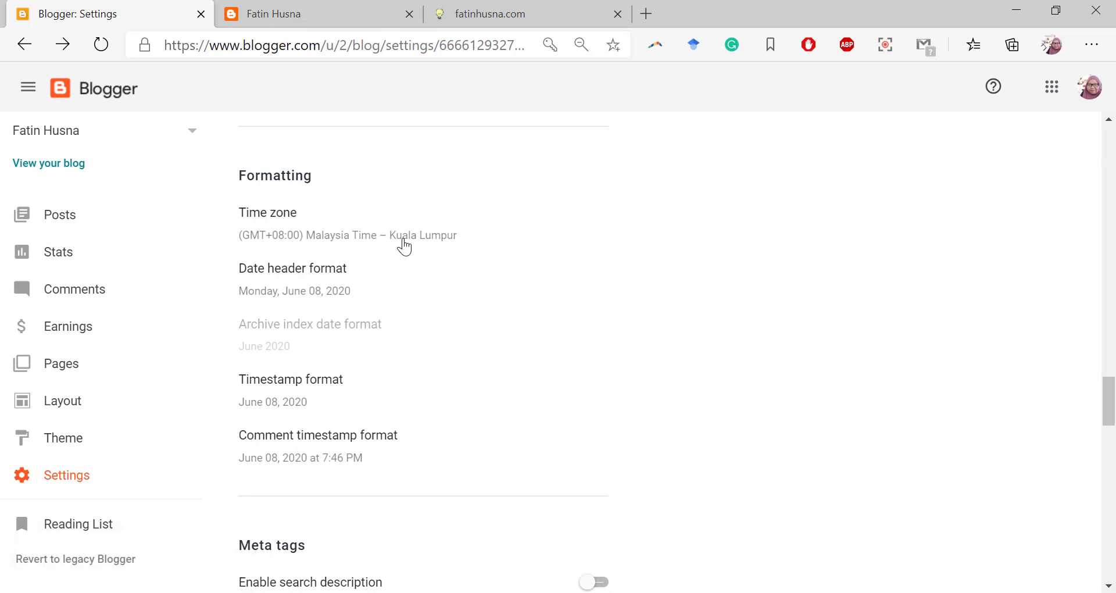
Save the date header format as Monday, June 08, 2020 in the formatting settings.
left_click(309, 302)
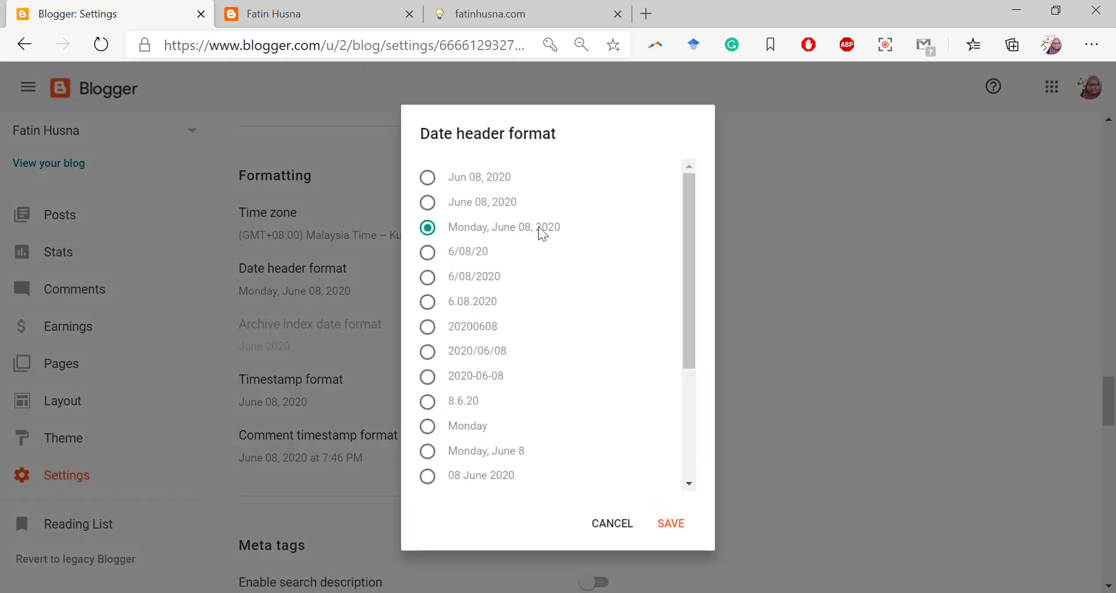
left_click(670, 526)
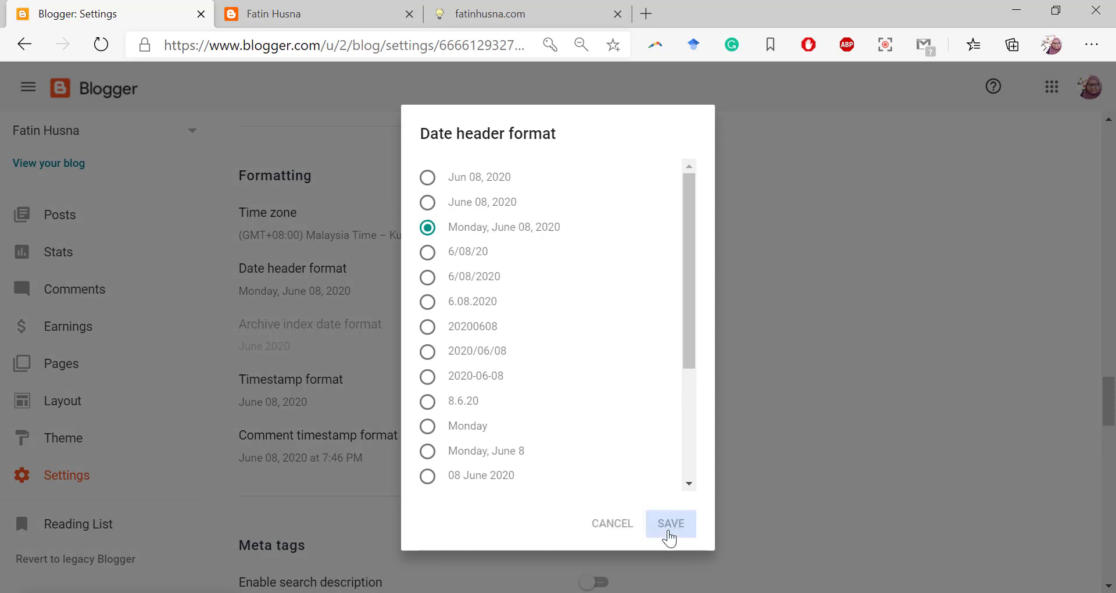
scroll(372, 390, "down", 3)
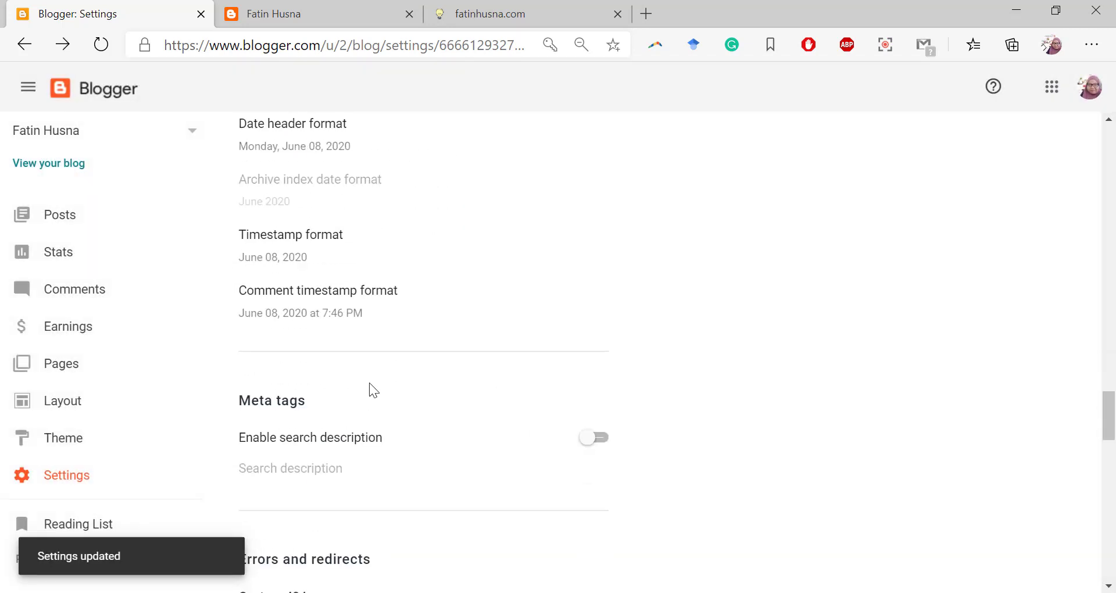
Examine the remaining blog settings, from crawlers and indexing through monetization and blog management to the site feed.
scroll(369, 384, "down", 8)
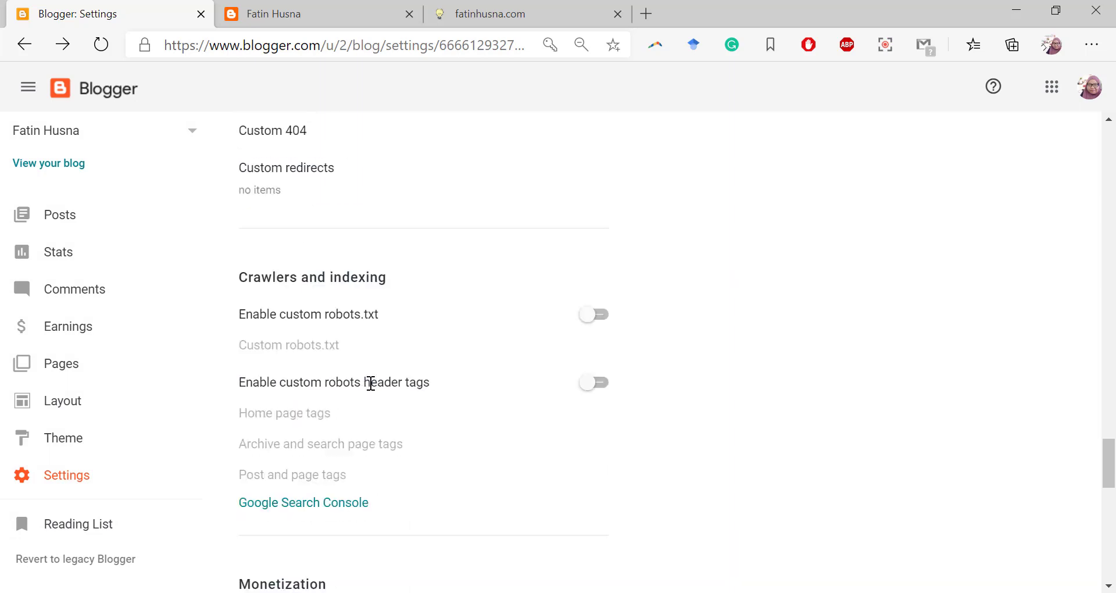
scroll(370, 384, "down", 8)
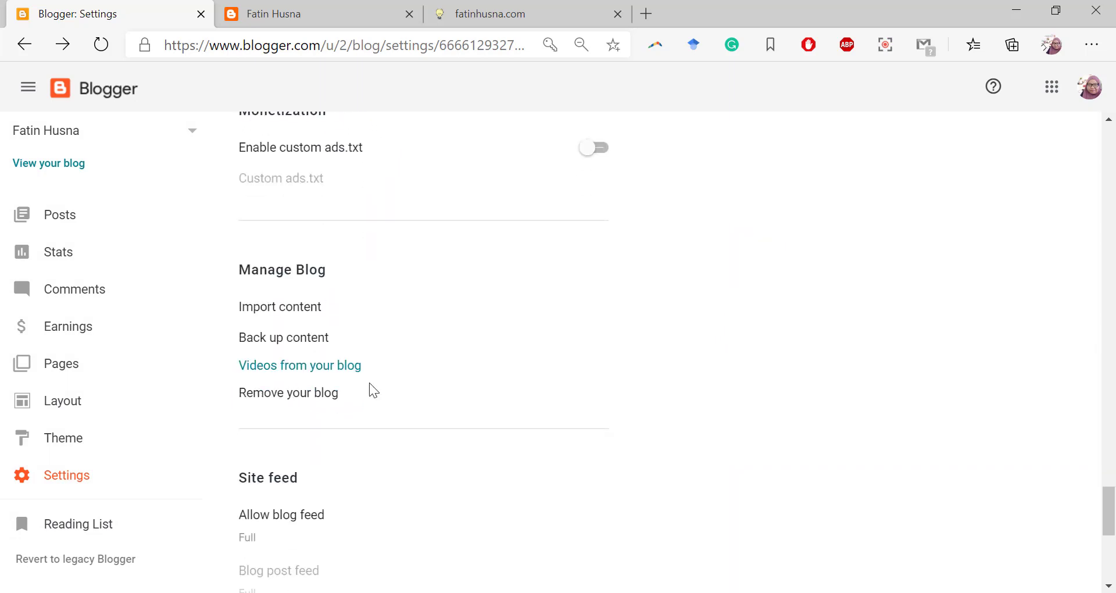
scroll(372, 390, "down", 4)
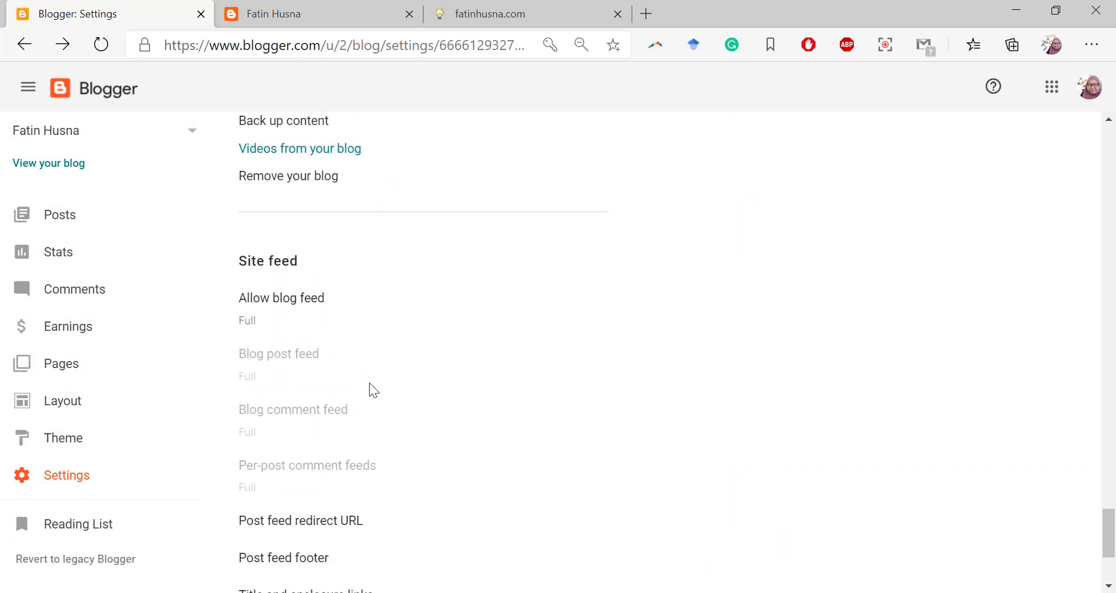
scroll(368, 383, "down", 3)
scroll(369, 383, "up", 7)
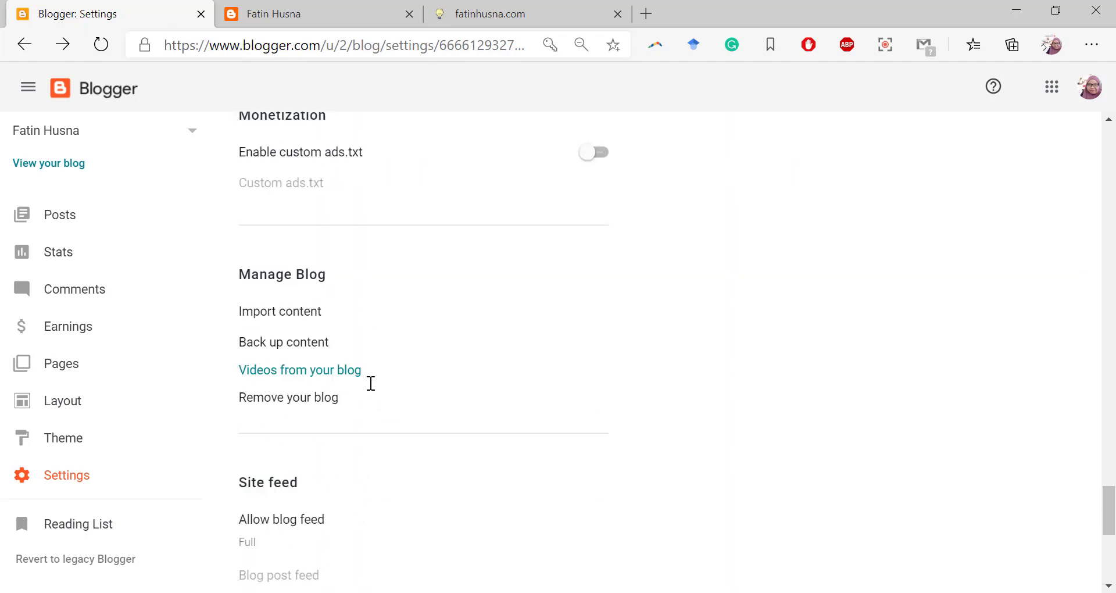
scroll(371, 383, "up", 10)
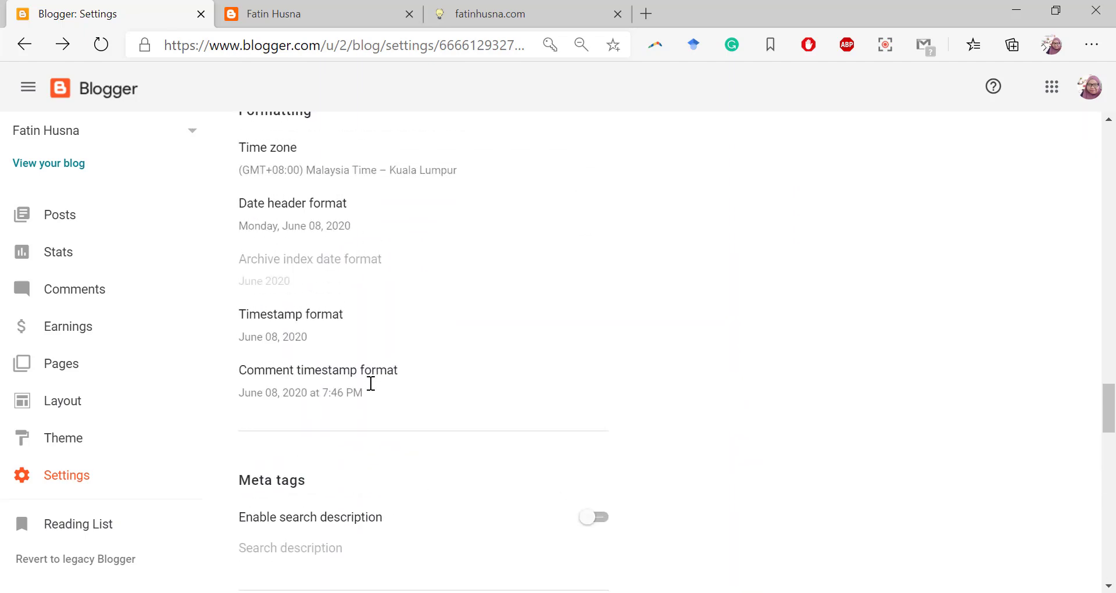
scroll(371, 384, "up", 12)
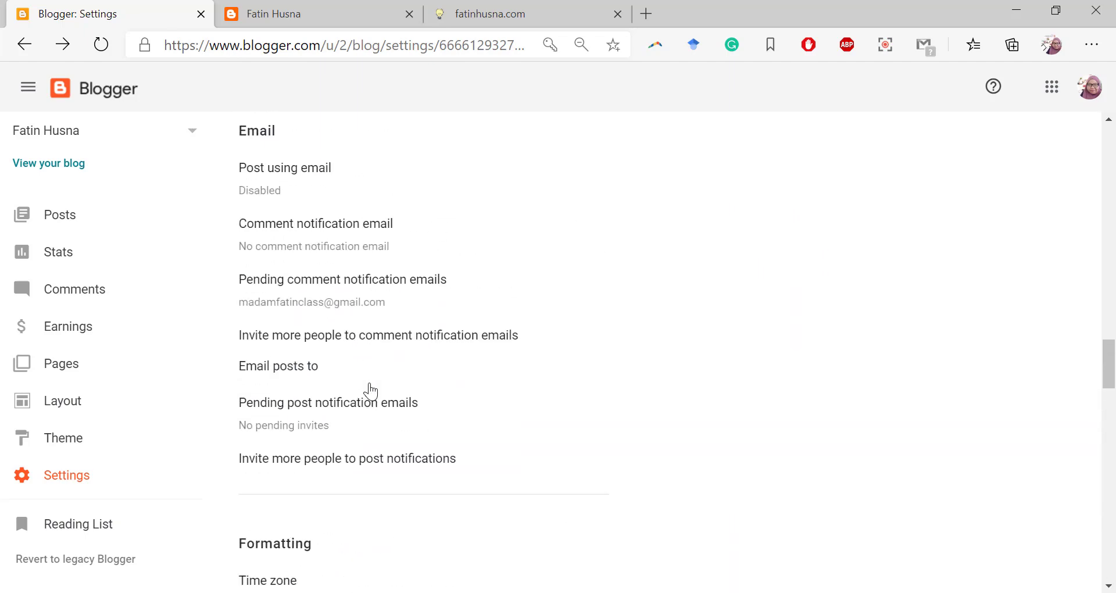
scroll(370, 385, "up", 8)
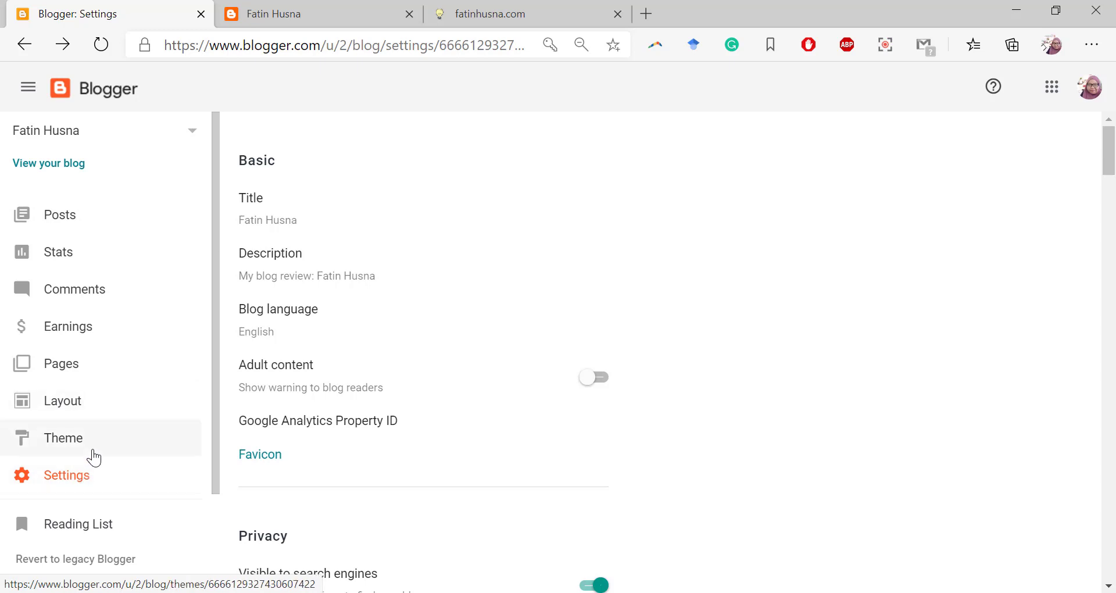
Open the blog's theme page with the current theme and the available Contempo designs.
left_click(169, 440)
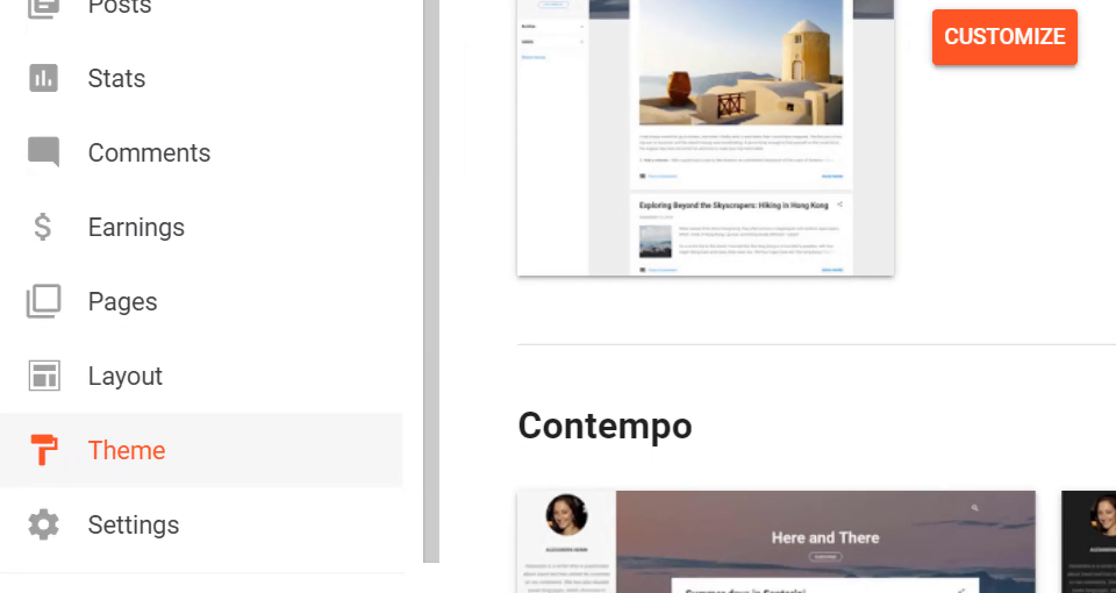
left_click(39, 415)
mouse_move(230, 429)
left_mouse_down()
mouse_move(112, 434)
mouse_move(191, 457)
left_mouse_up()
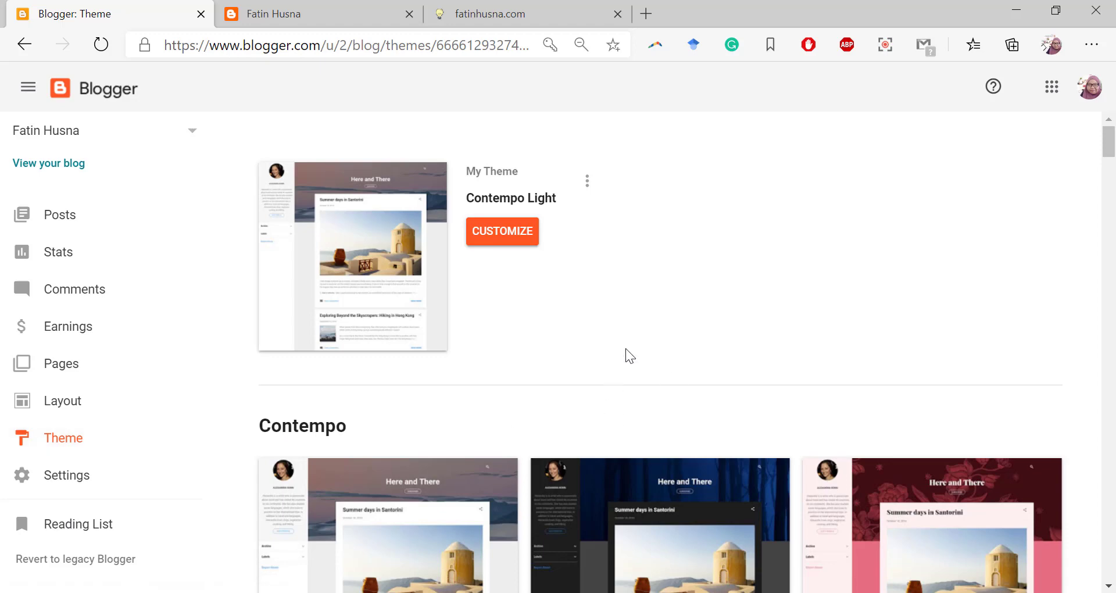
Examine the Contempo, Soho, Emporio and Notable designs in the theme gallery.
scroll(626, 347, "down", 5)
scroll(631, 337, "down", 4)
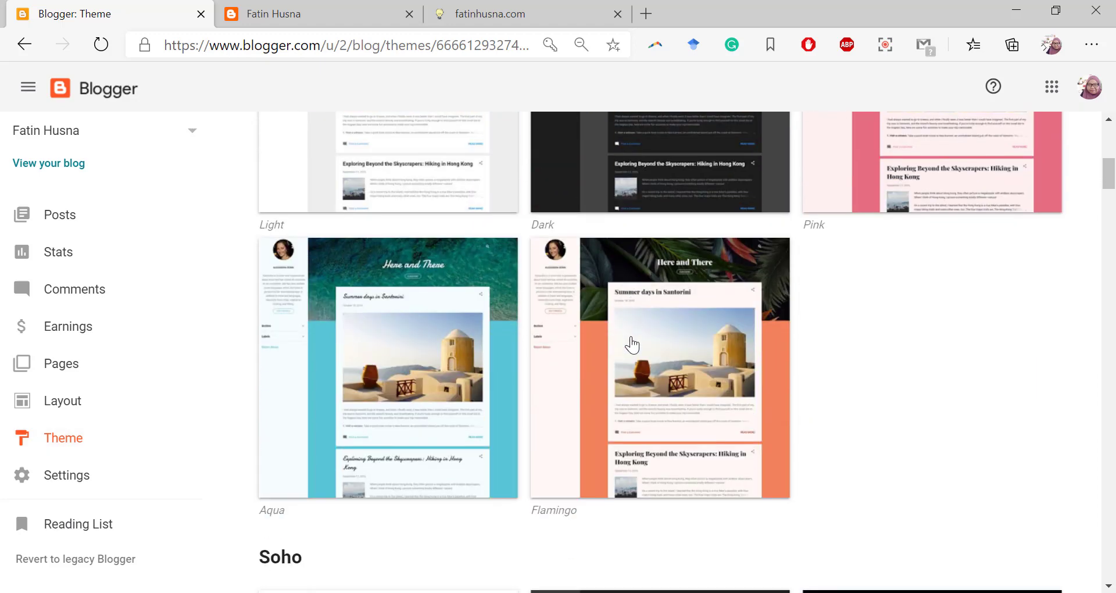
scroll(632, 345, "down", 4)
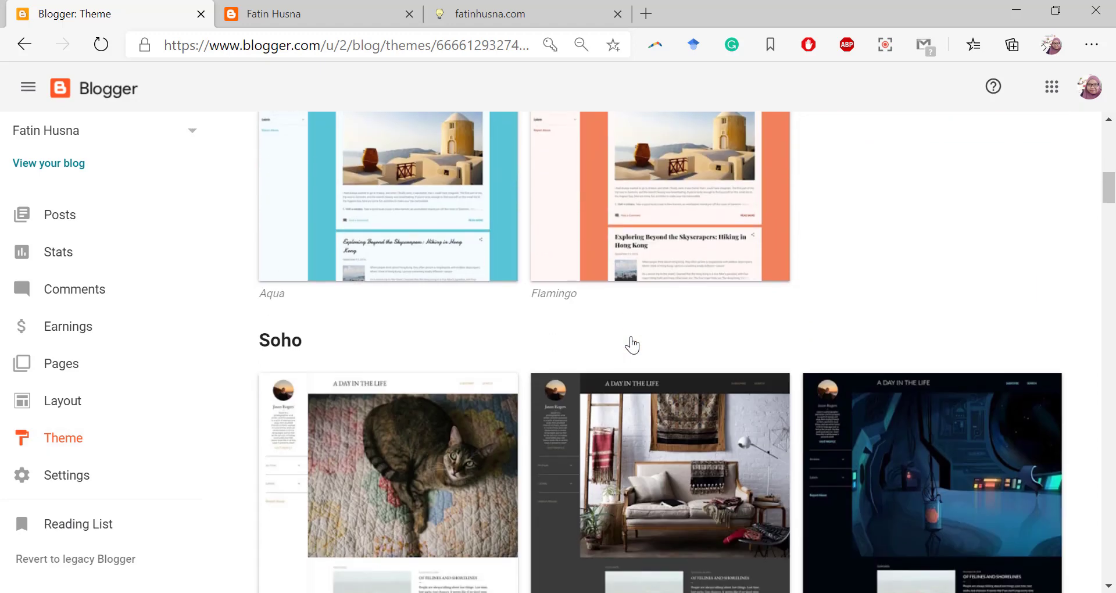
scroll(632, 338, "down", 4)
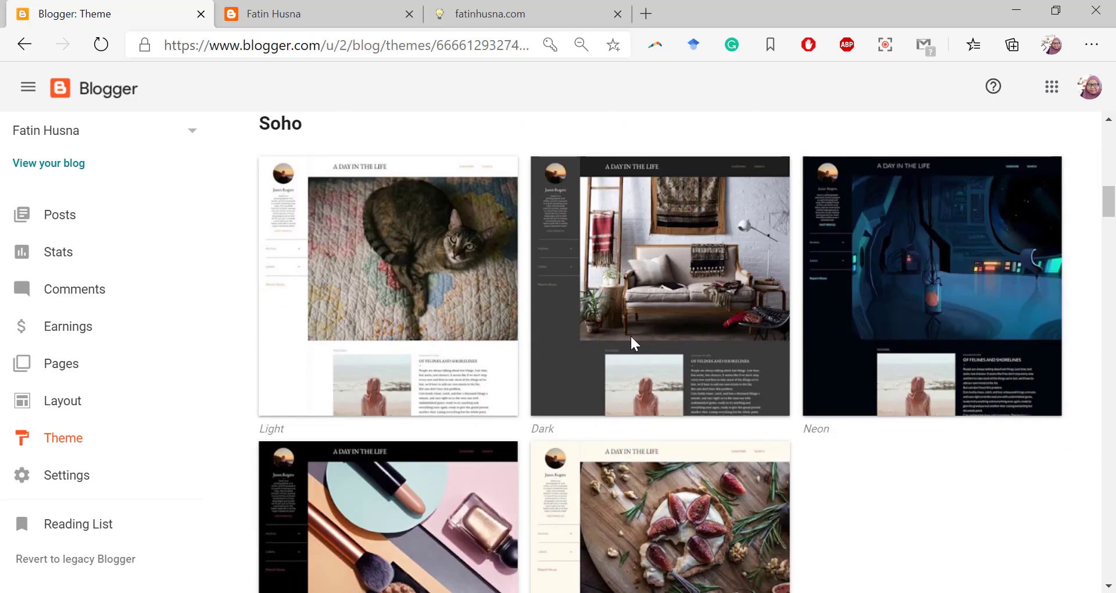
scroll(633, 343, "down", 4)
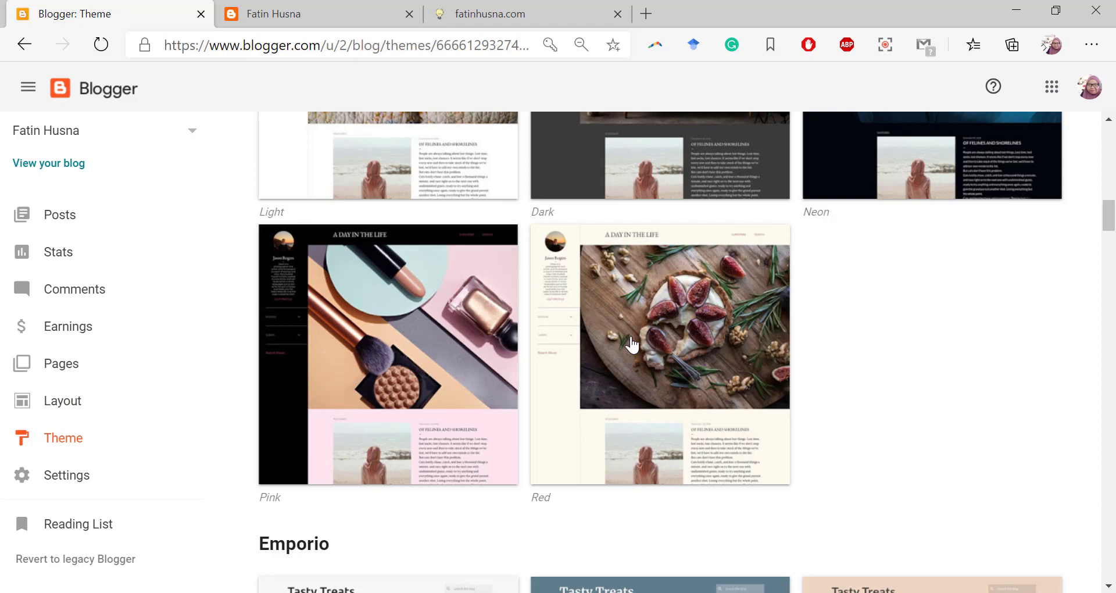
scroll(632, 344, "down", 7)
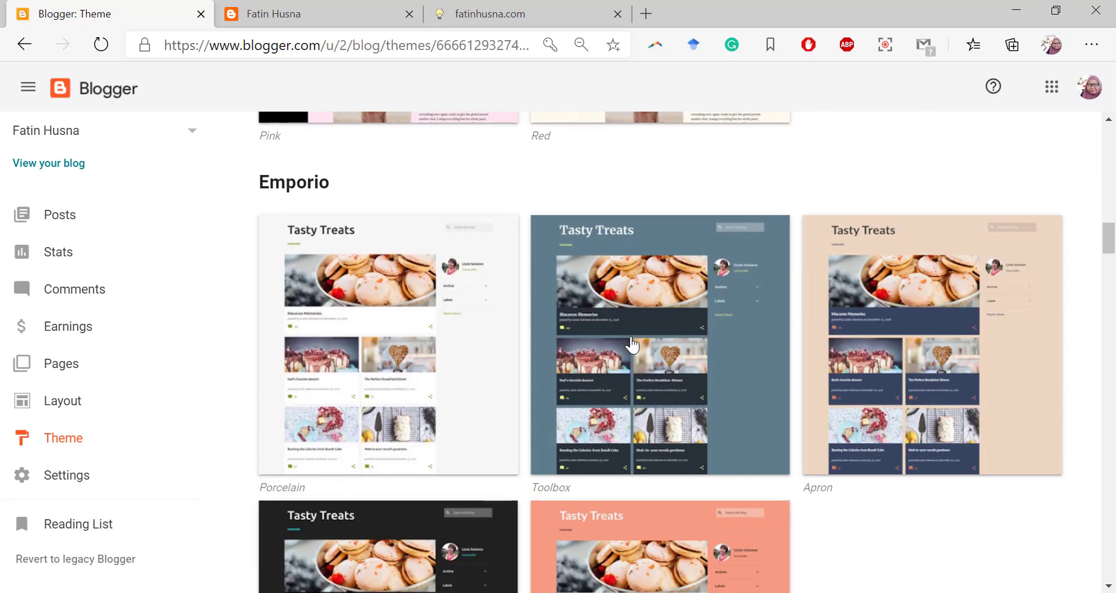
scroll(632, 345, "down", 12)
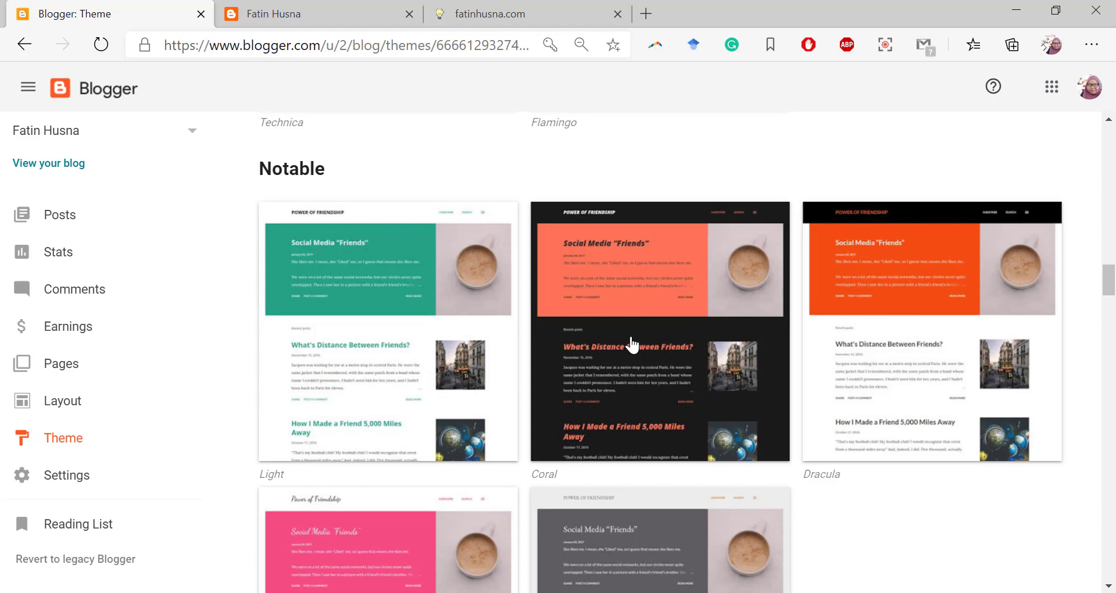
scroll(633, 345, "down", 11)
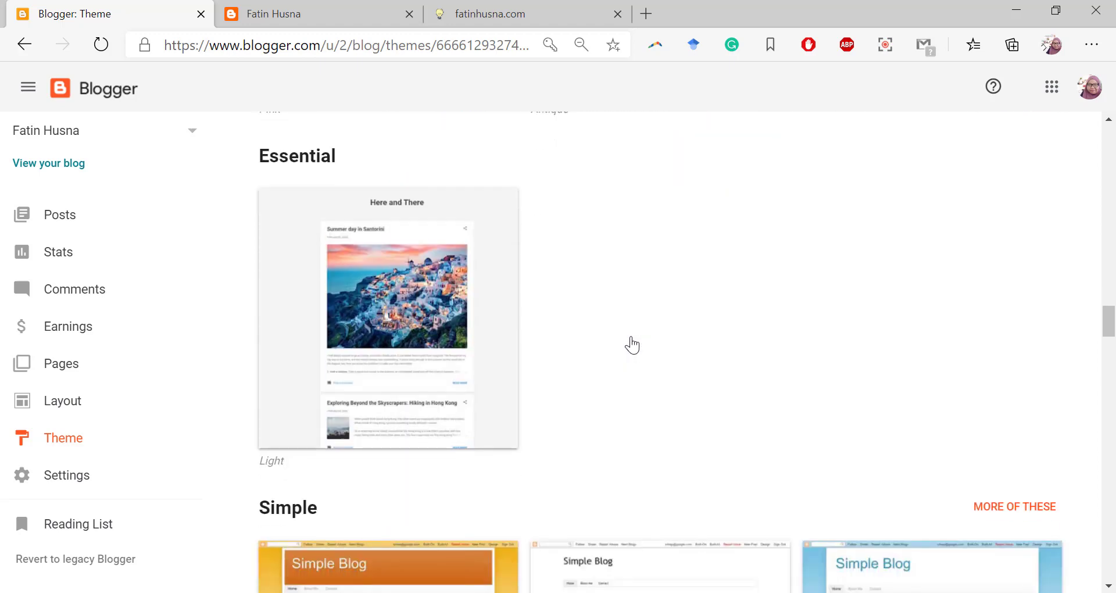
Examine the Essential, Simple, Dynamic Views, Picture Window and Awesome Inc. designs further down the theme gallery.
scroll(636, 344, "down", 4)
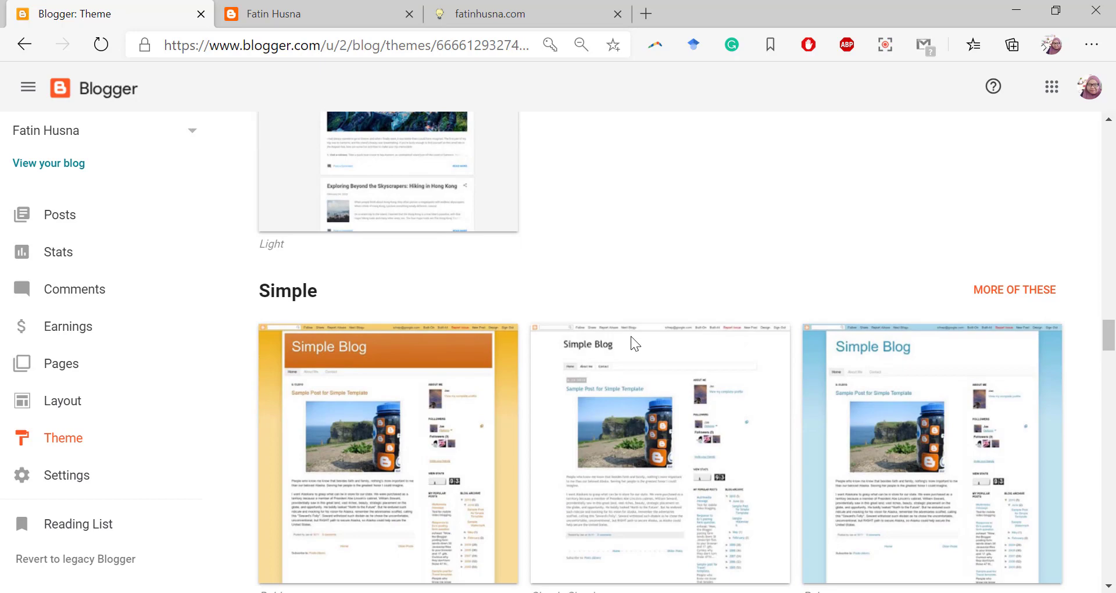
scroll(631, 341, "down", 5)
scroll(632, 345, "up", 10)
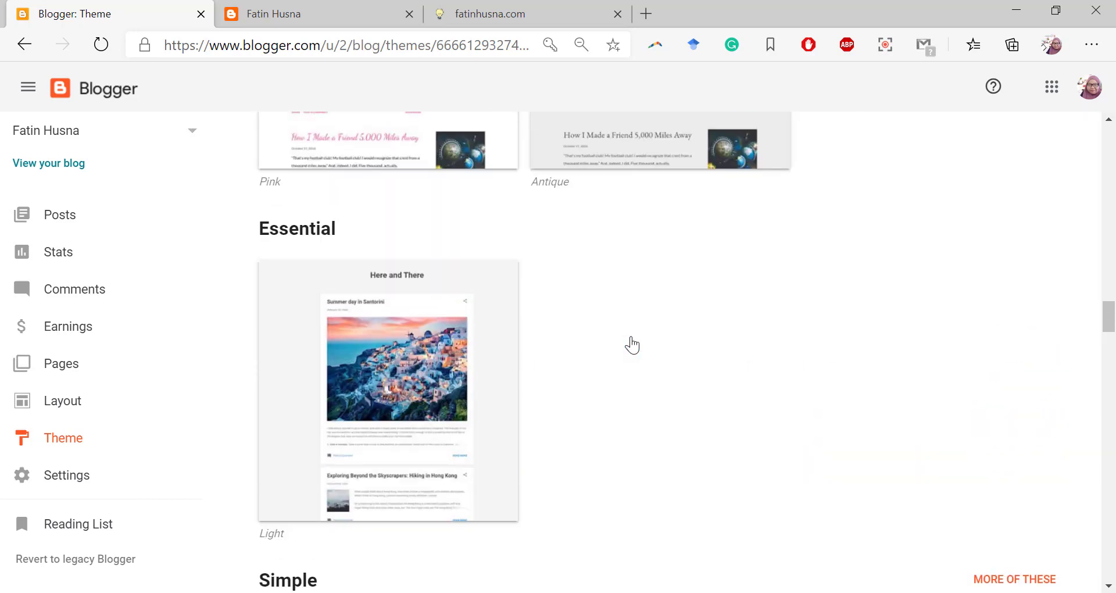
scroll(632, 345, "up", 4)
scroll(632, 344, "down", 15)
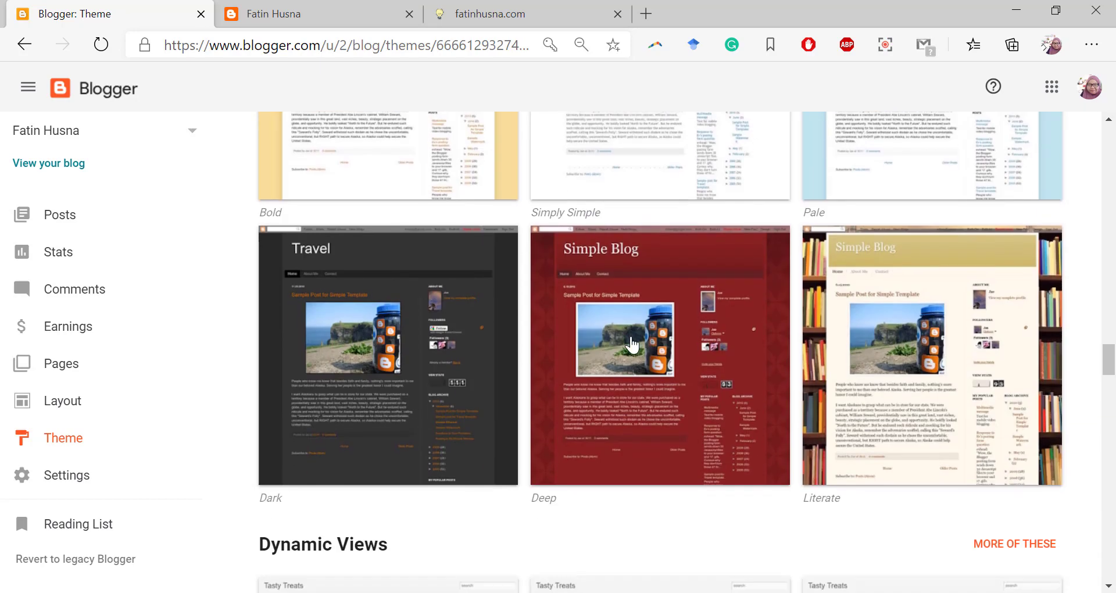
scroll(632, 345, "down", 7)
scroll(632, 345, "up", 2)
scroll(631, 345, "down", 6)
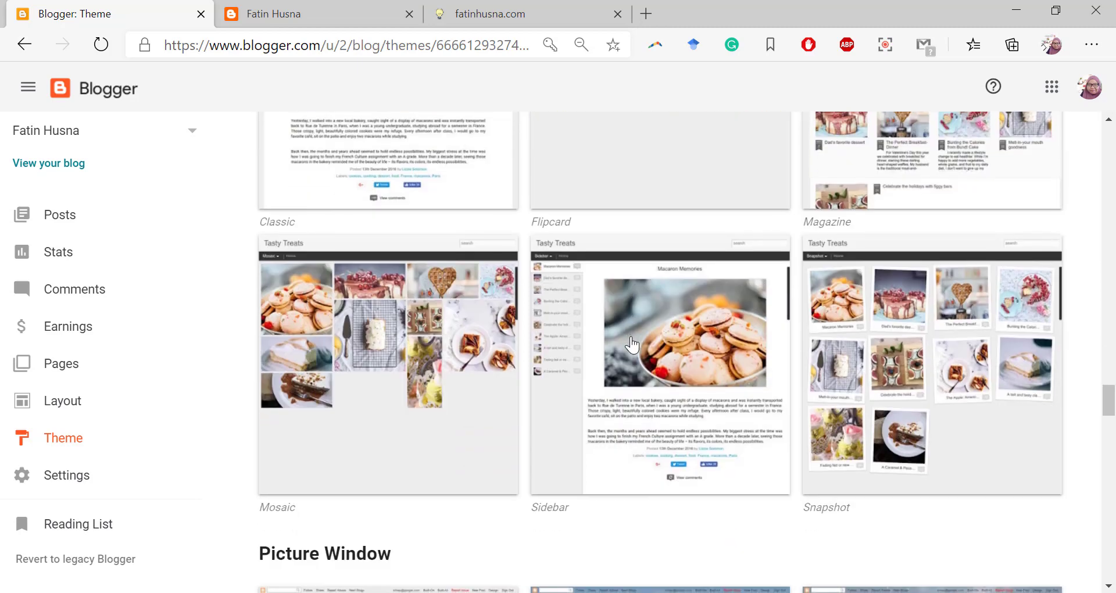
scroll(632, 344, "down", 6)
scroll(632, 345, "down", 5)
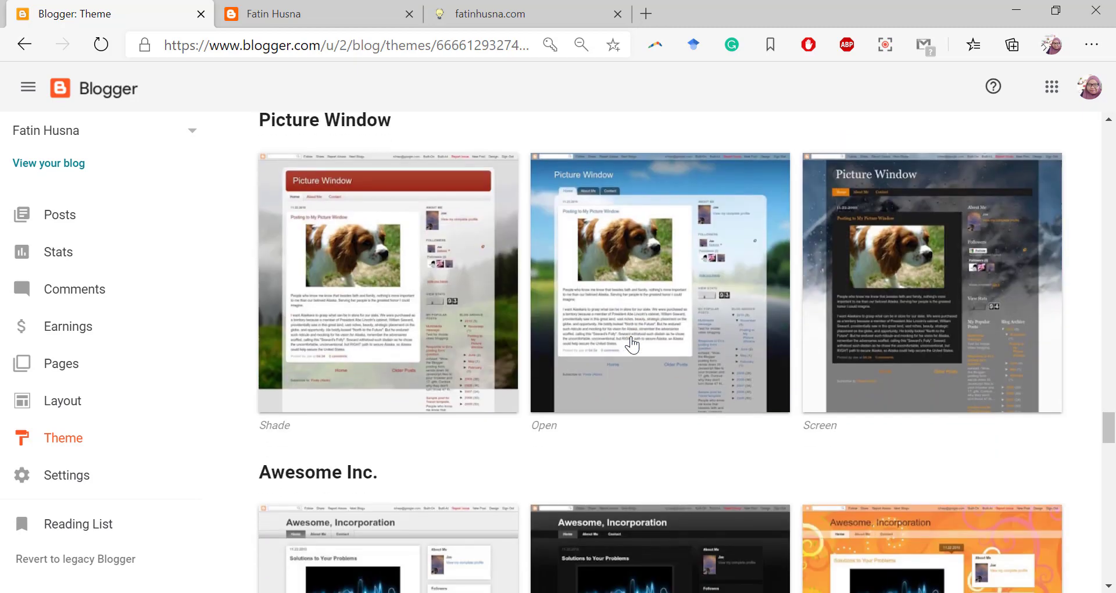
scroll(632, 344, "down", 5)
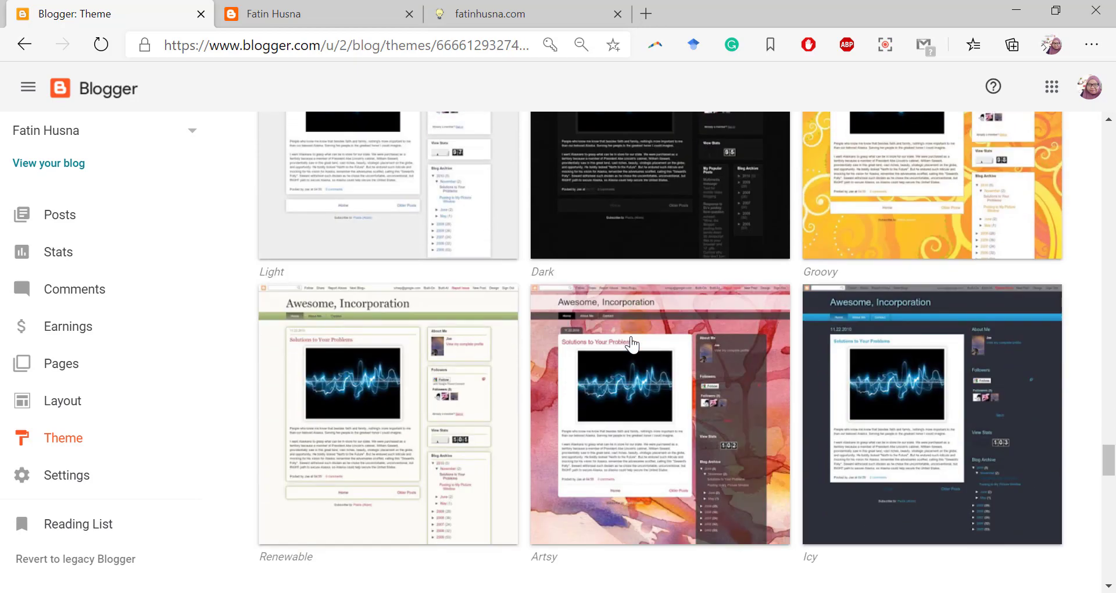
scroll(633, 345, "up", 1)
scroll(632, 345, "down", 2)
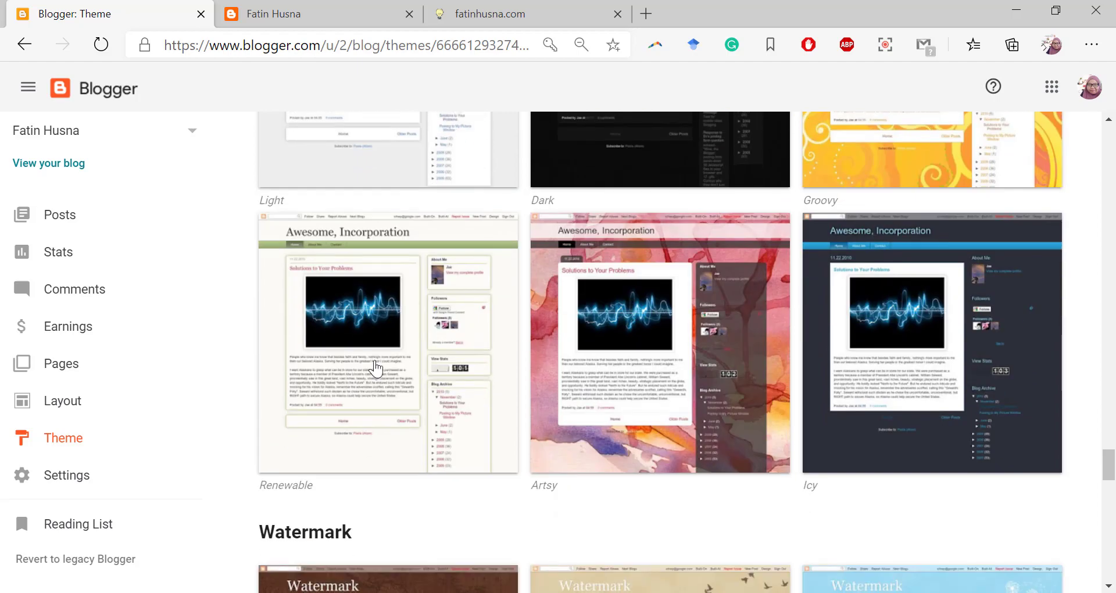
Review the theme gallery in reverse, from Picture Window through Notable, Emporio and Soho back to Contempo.
scroll(409, 340, "up", 20)
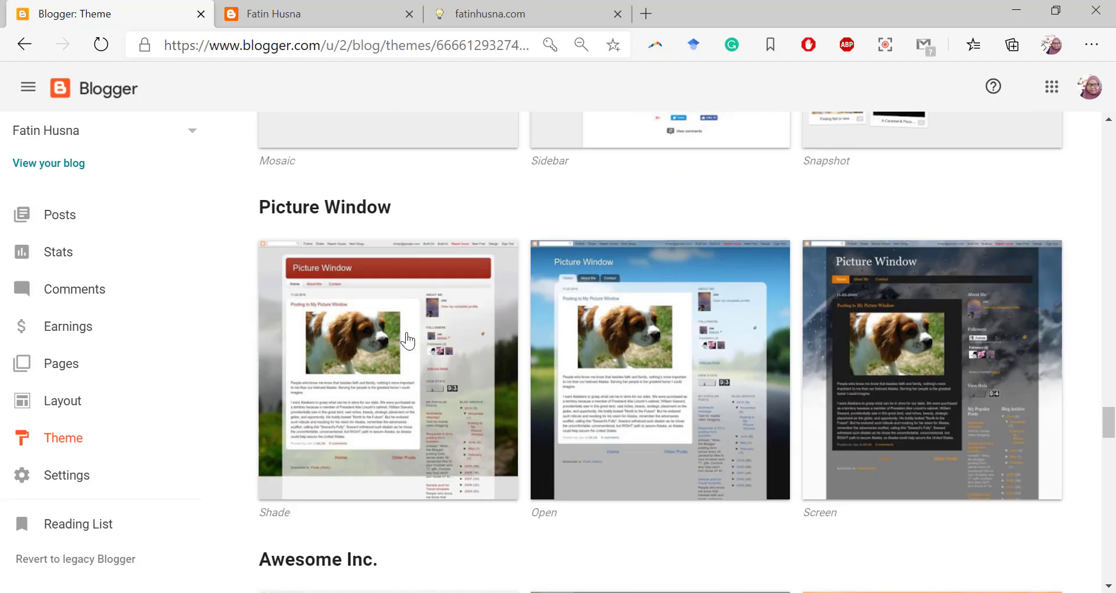
scroll(409, 340, "up", 1)
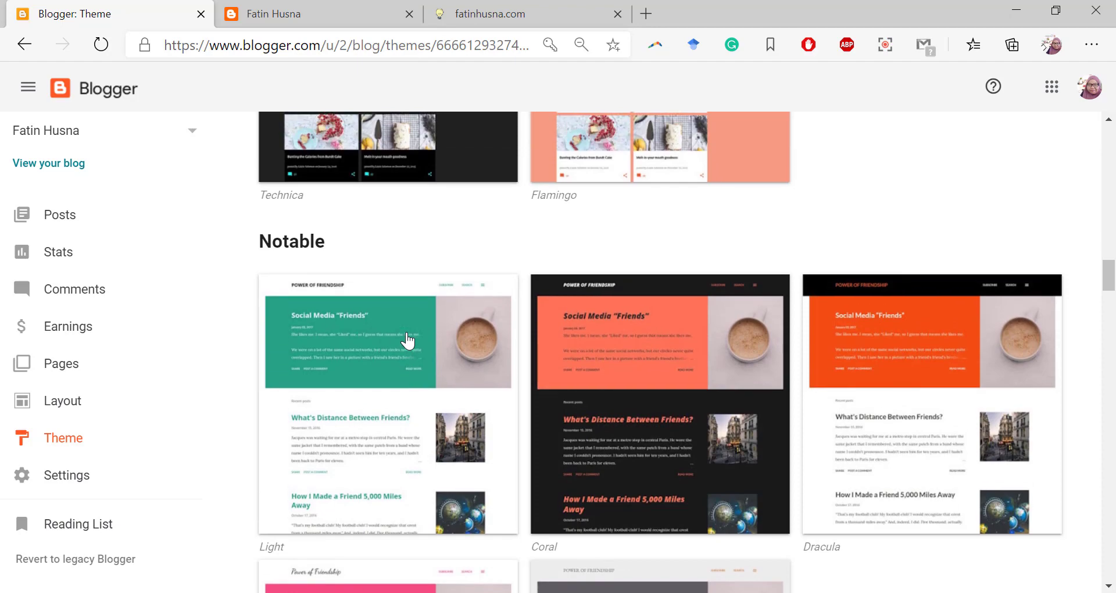
scroll(409, 340, "up", 5)
scroll(409, 340, "up", 5)
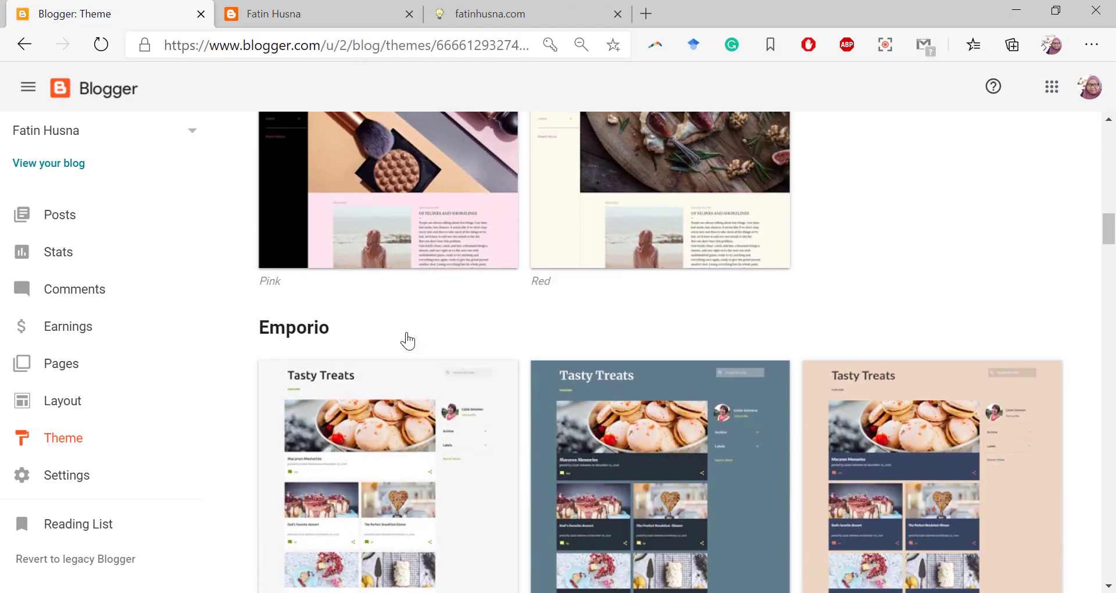
scroll(407, 340, "up", 6)
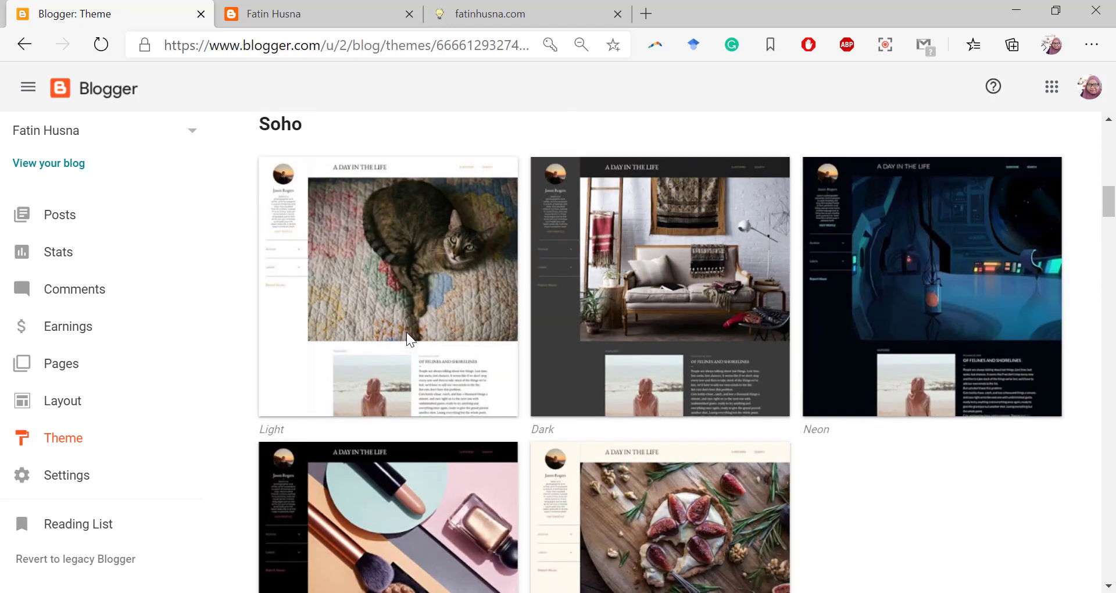
scroll(406, 332, "up", 6)
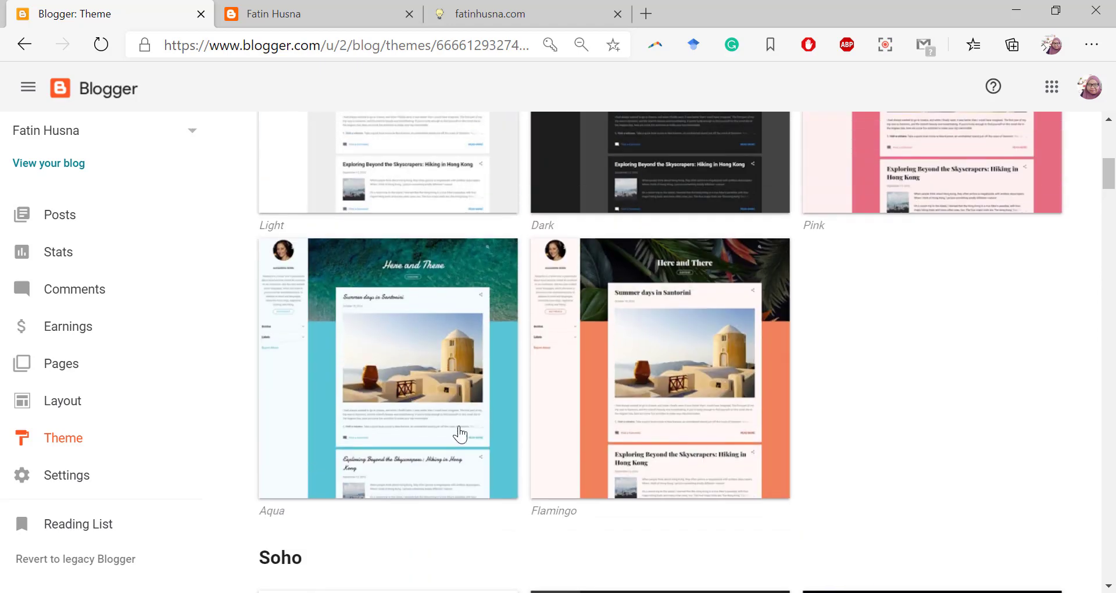
scroll(825, 442, "up", 2)
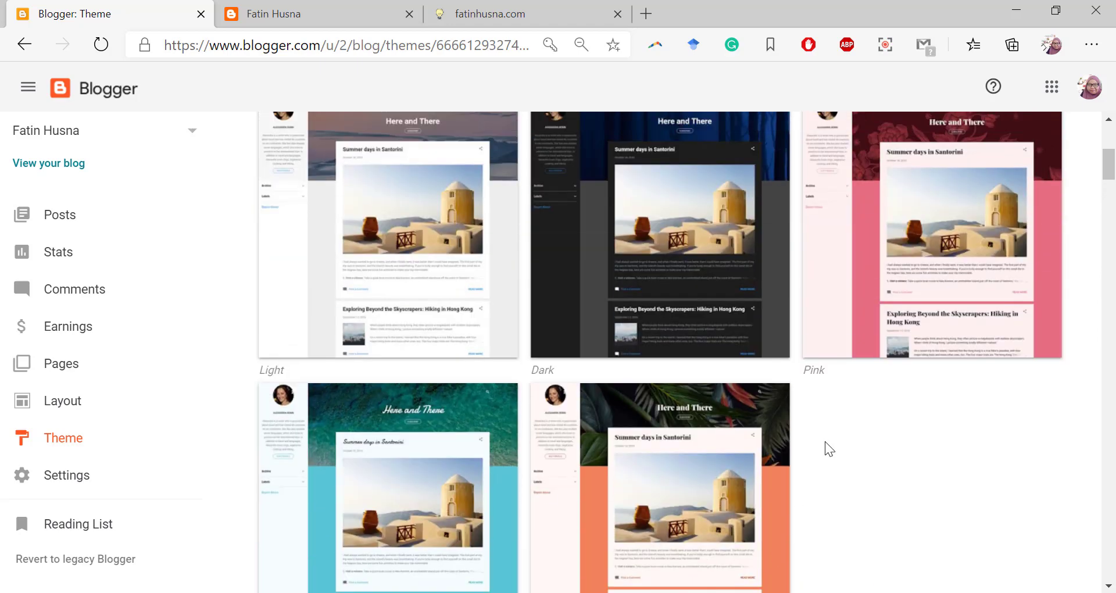
scroll(825, 441, "up", 2)
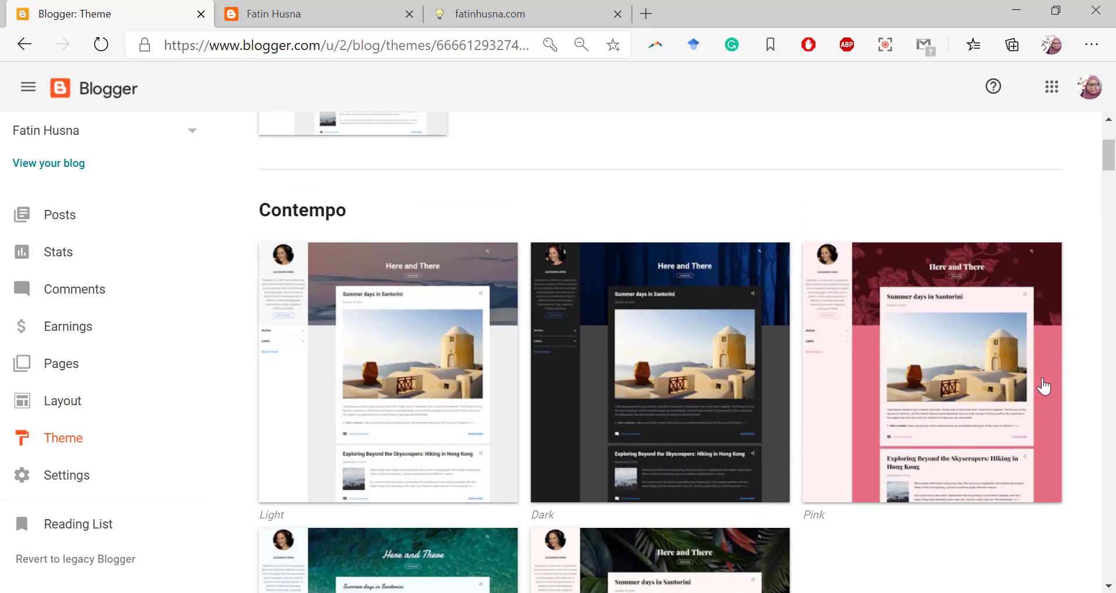
Compare the theme designs once more, from Soho and Emporio through Simple and Dynamic Views to Awesome Inc.
scroll(1042, 384, "down", 6)
scroll(294, 386, "down", 2)
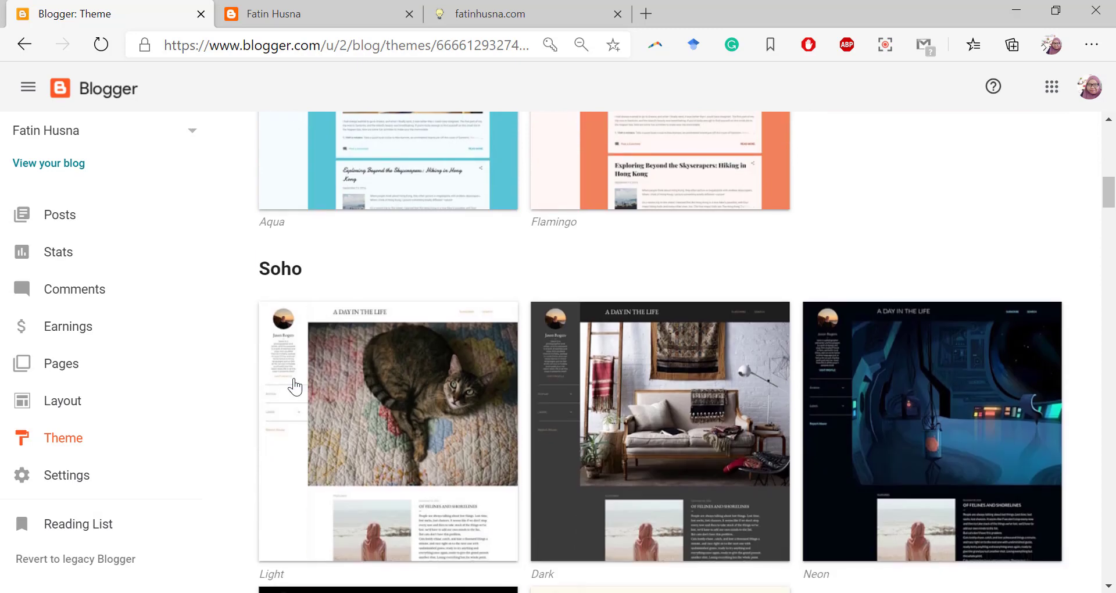
scroll(474, 288, "down", 7)
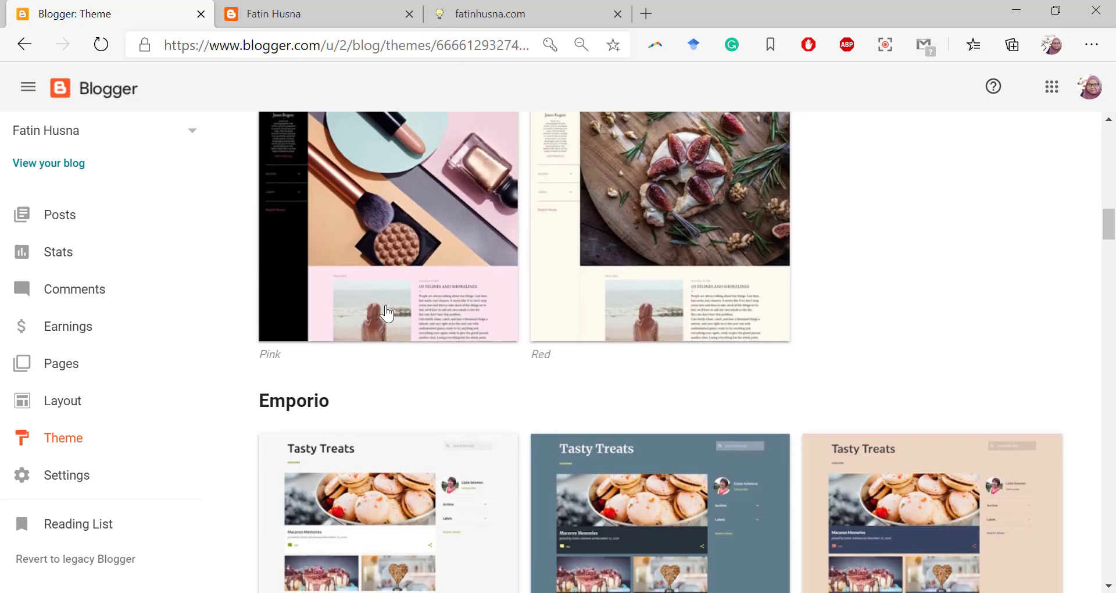
scroll(474, 289, "down", 12)
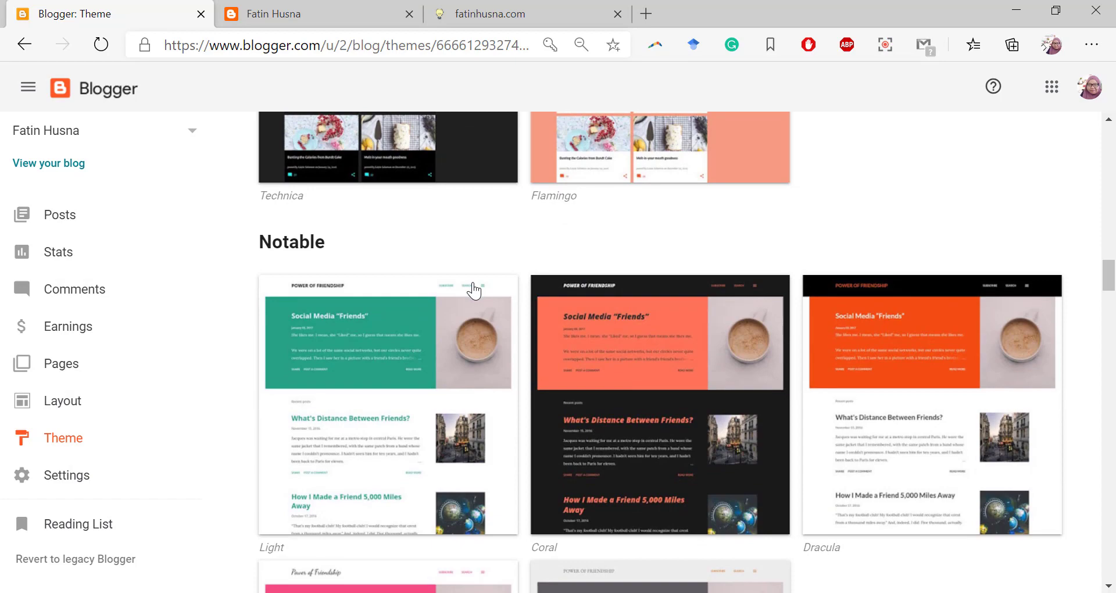
scroll(474, 289, "down", 9)
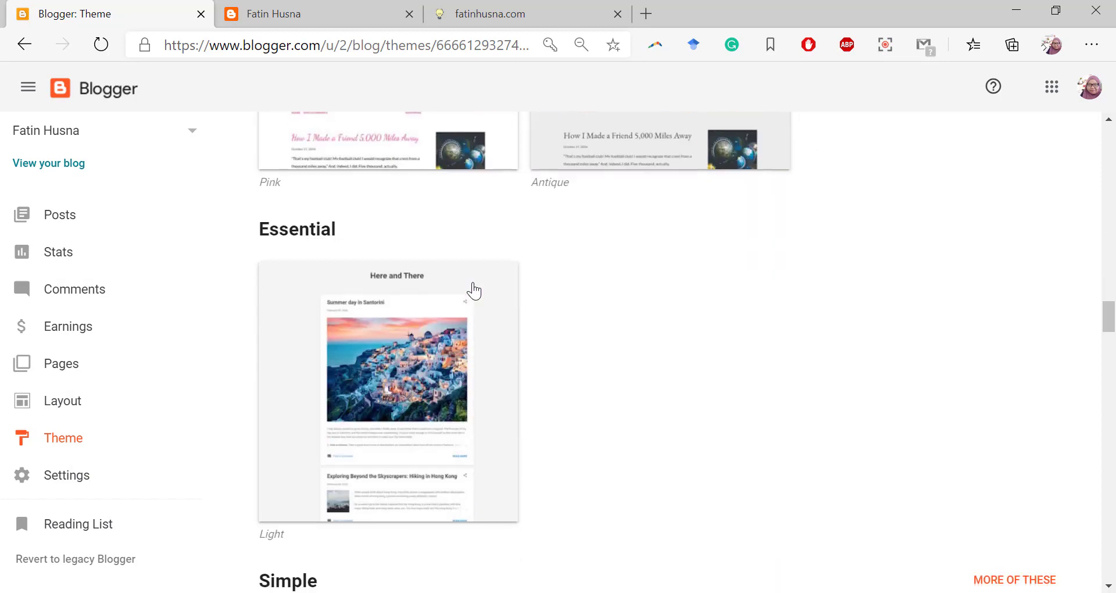
scroll(474, 289, "down", 6)
scroll(474, 289, "up", 4)
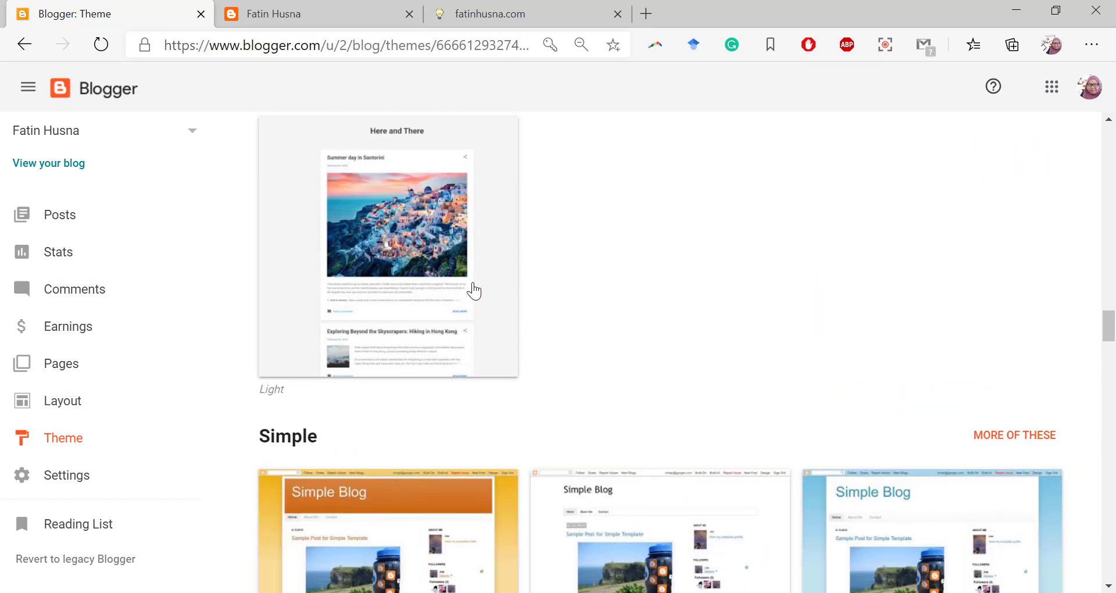
scroll(473, 291, "up", 3)
scroll(371, 394, "down", 11)
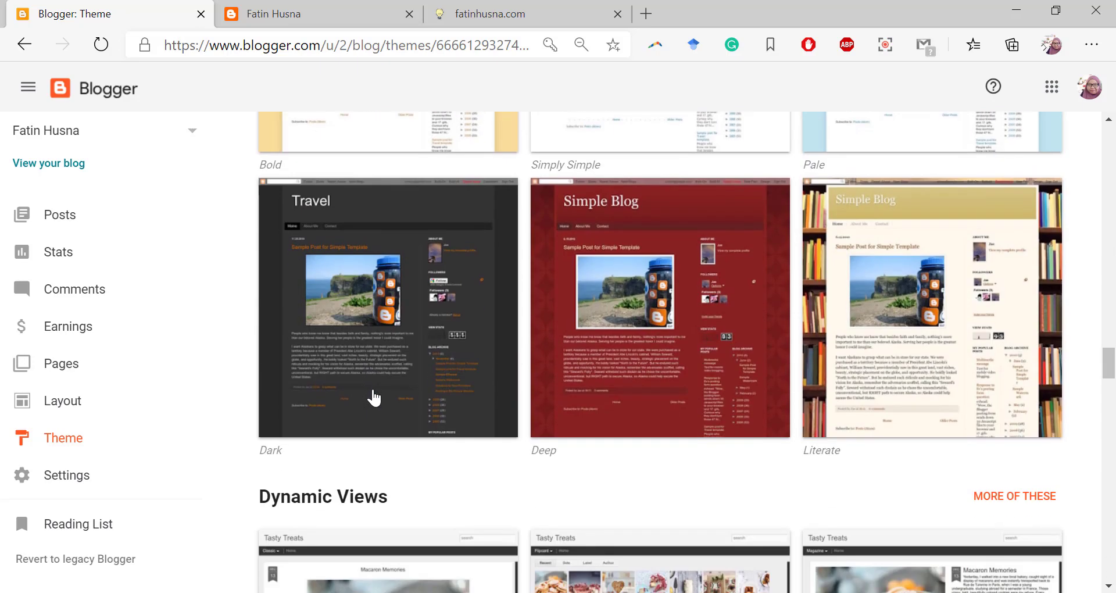
scroll(374, 399, "down", 5)
scroll(374, 398, "down", 9)
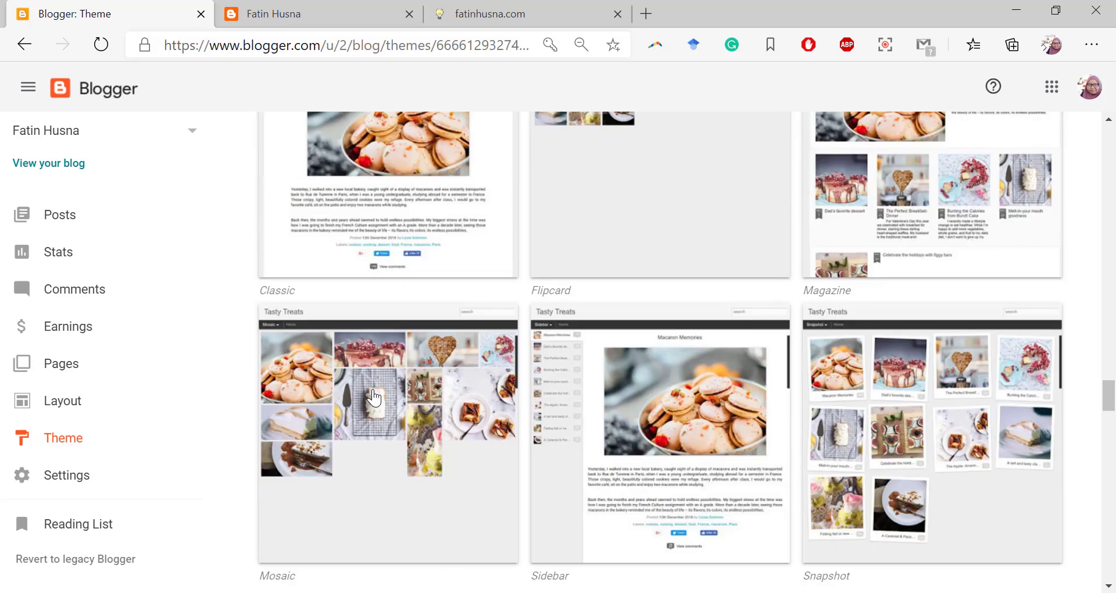
scroll(373, 398, "down", 14)
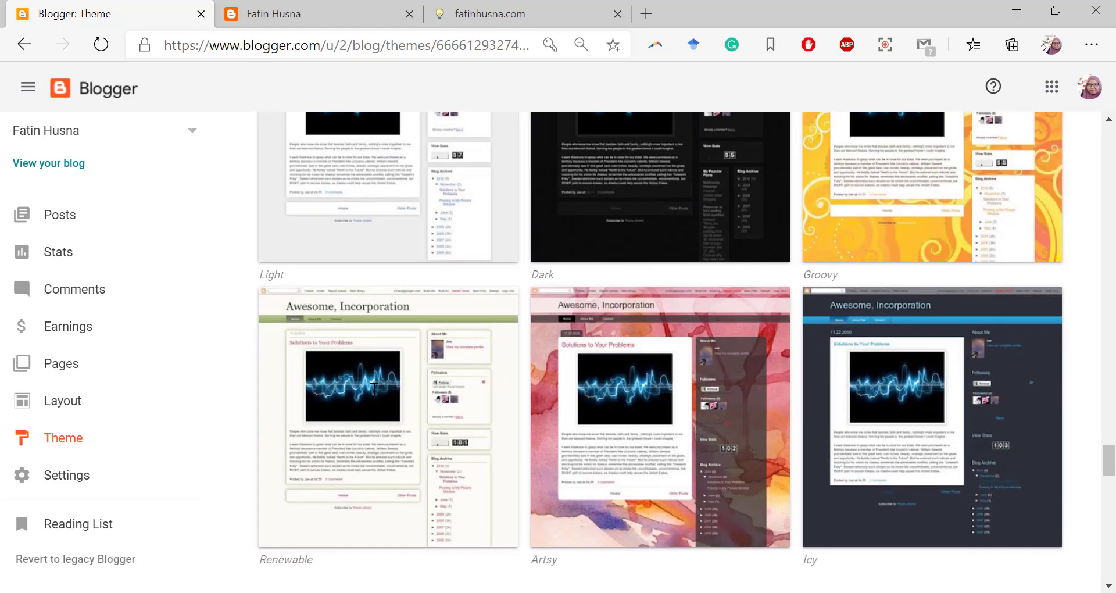
Return to the Contempo designs and open the preview of the Pink variant.
scroll(373, 398, "up", 20)
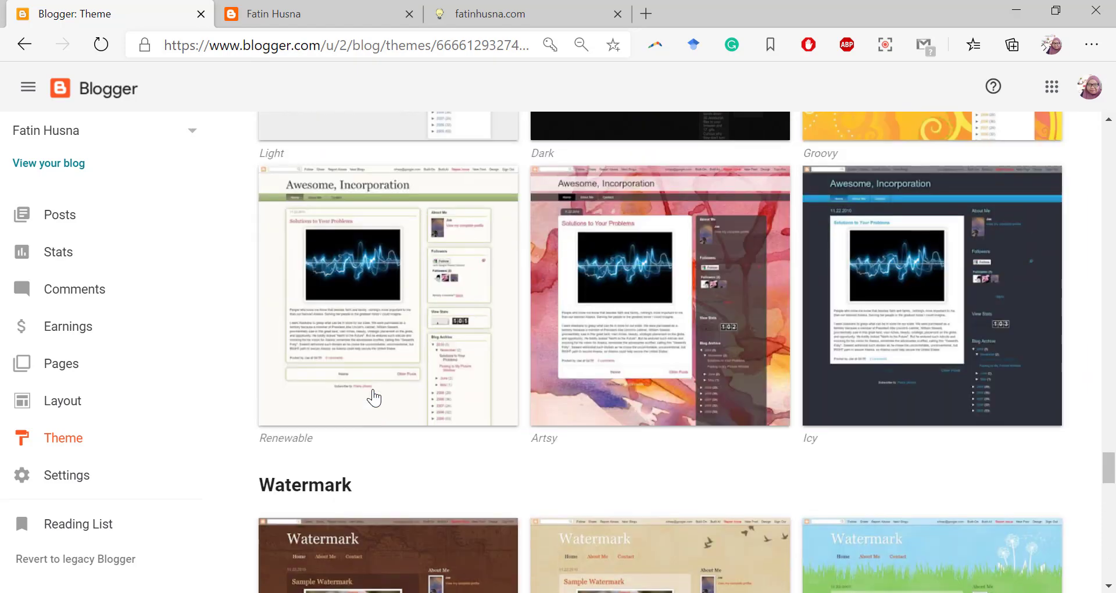
scroll(374, 398, "up", 4)
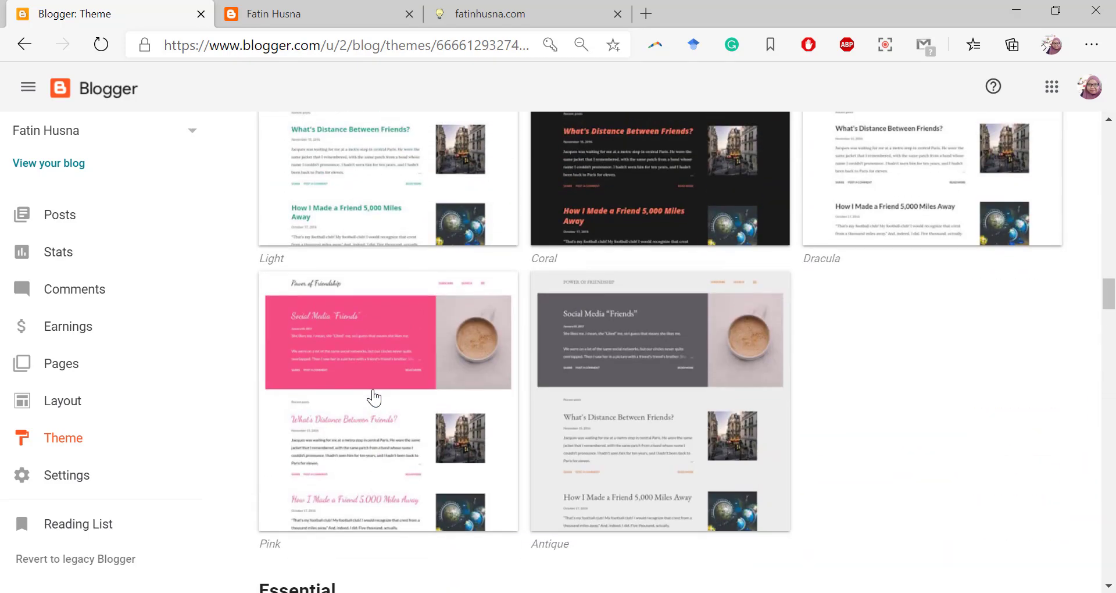
scroll(374, 396, "up", 14)
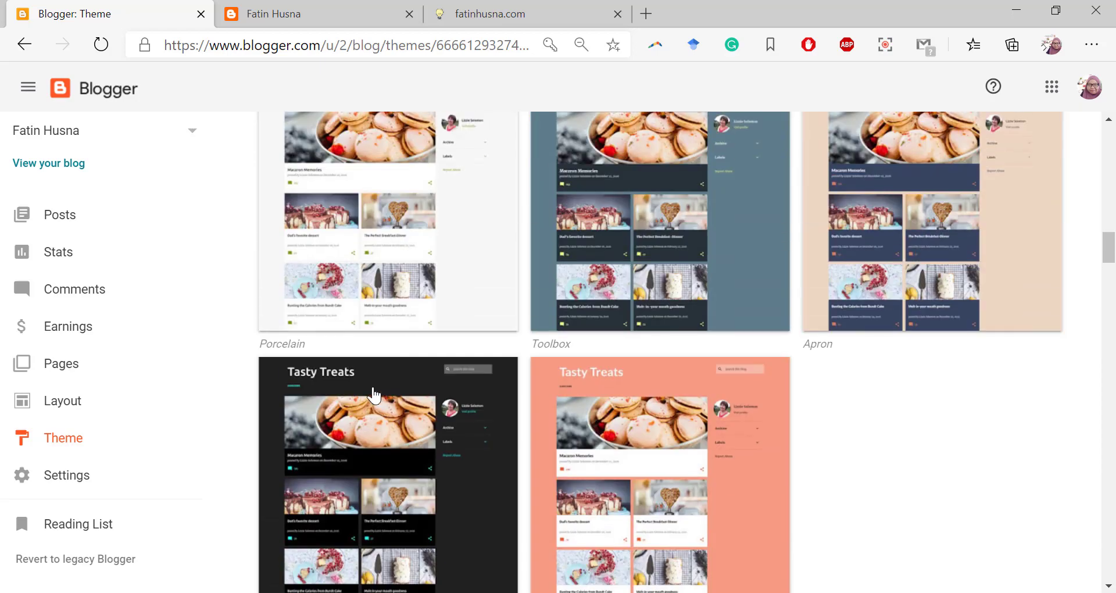
scroll(373, 396, "up", 13)
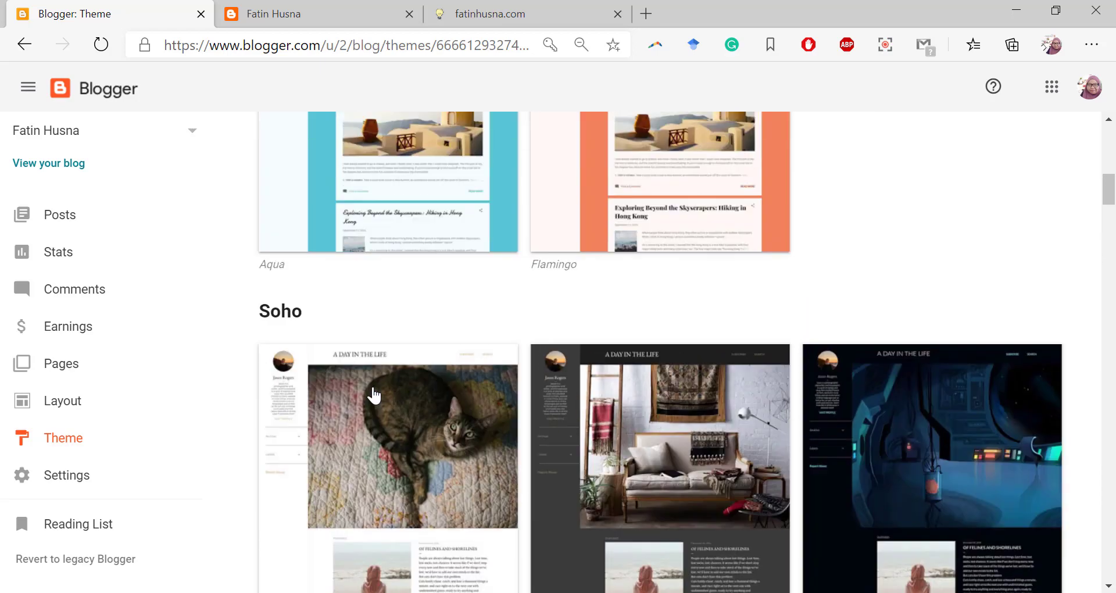
scroll(1053, 311, "up", 3)
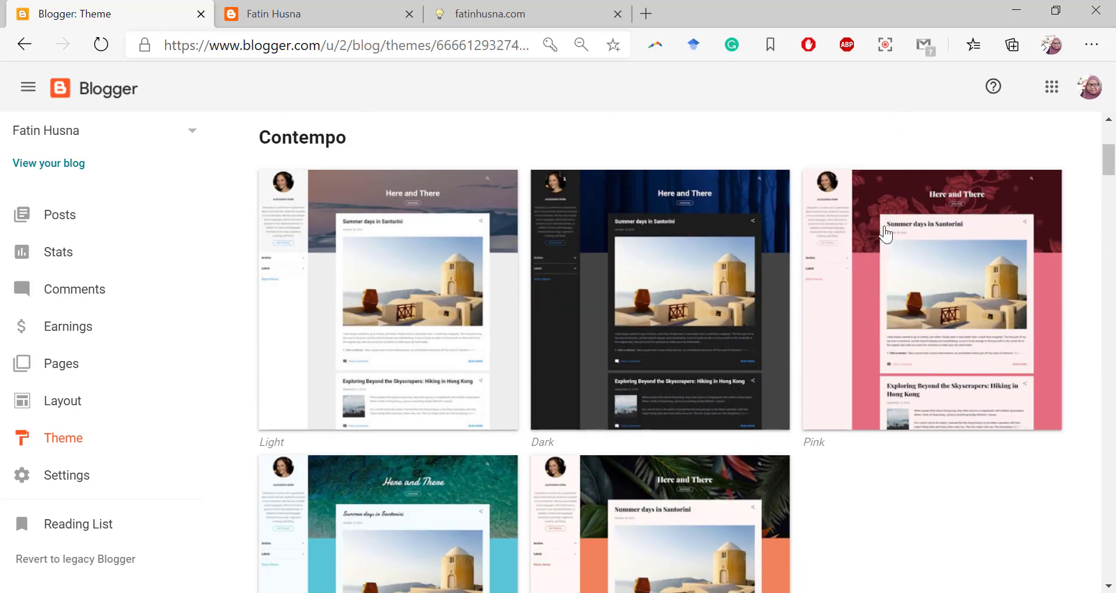
left_click(966, 193)
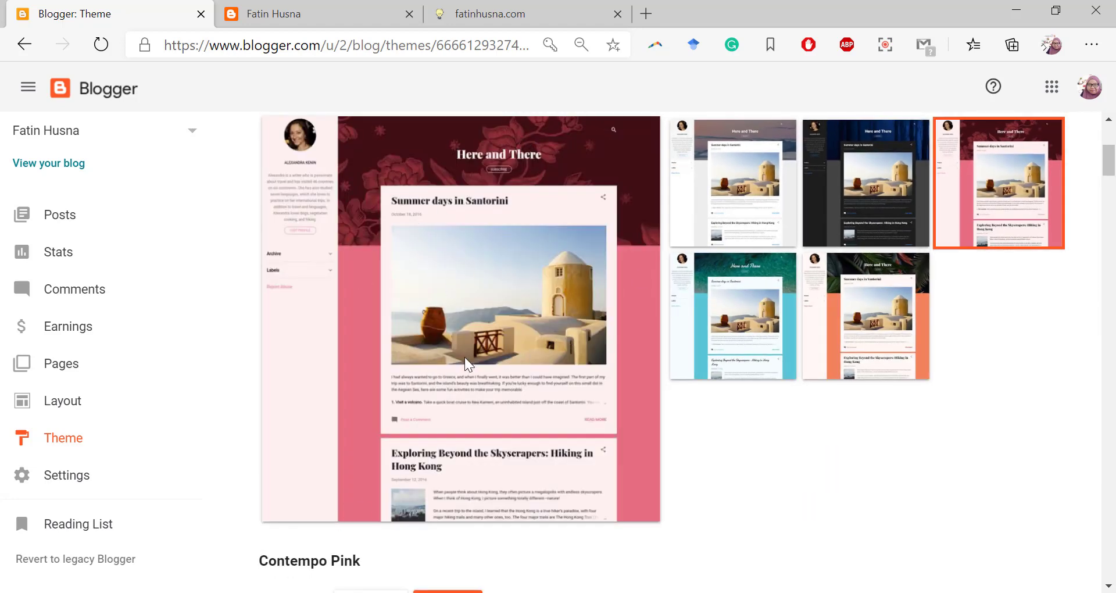
Apply the Contempo Pink theme to the blog.
scroll(397, 256, "down", 4)
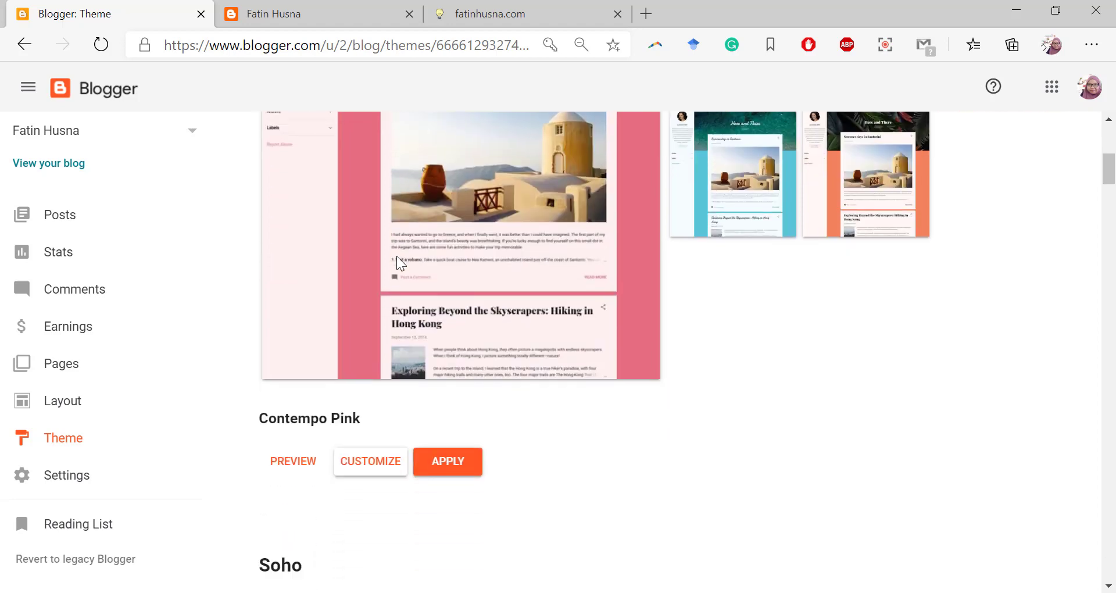
scroll(397, 256, "up", 4)
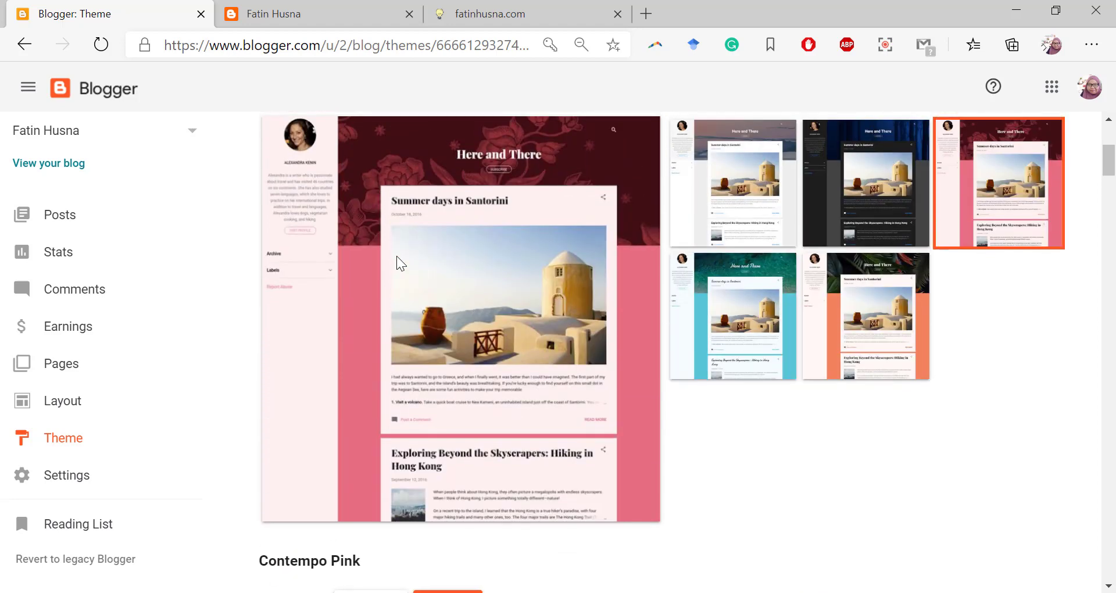
scroll(476, 246, "down", 2)
scroll(476, 356, "up", 1)
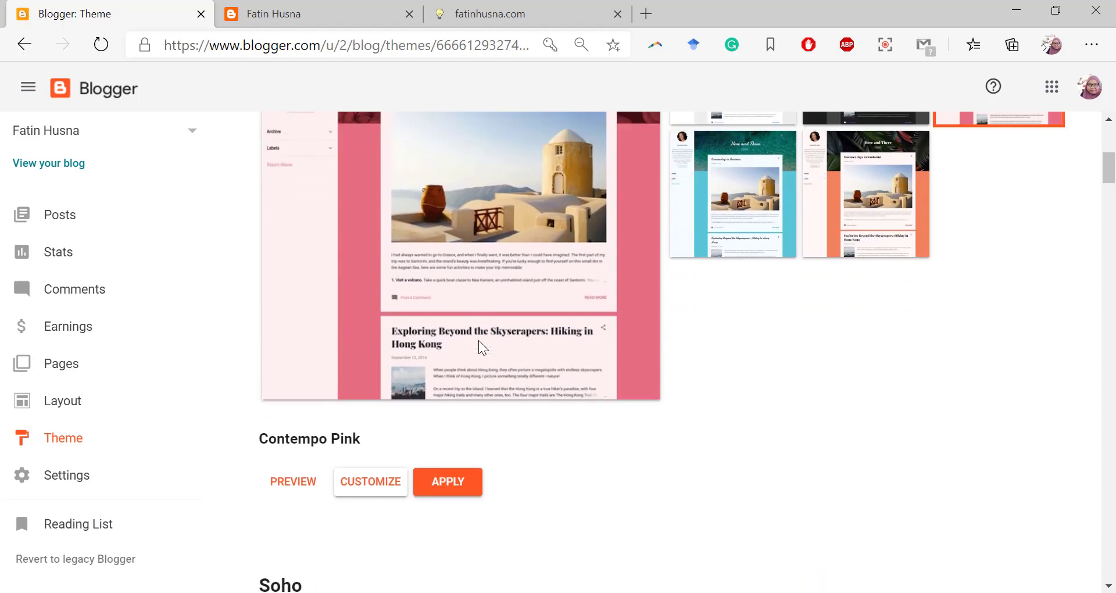
scroll(479, 348, "down", 2)
left_click(448, 386)
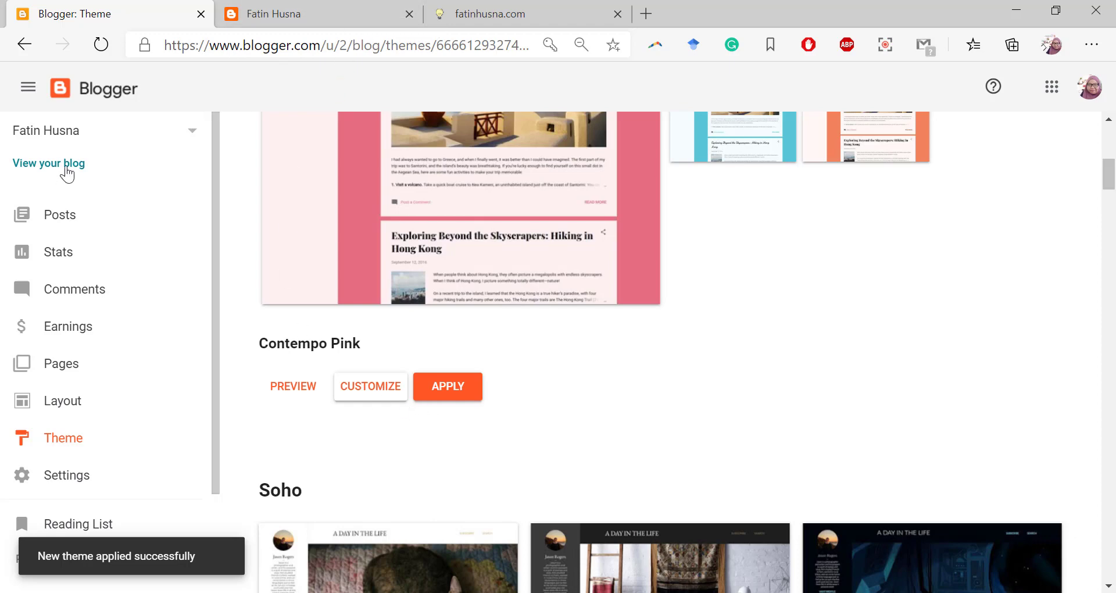
Close the outdated blog page and reopen the blog in a new tab to view the applied theme.
left_click(298, 17)
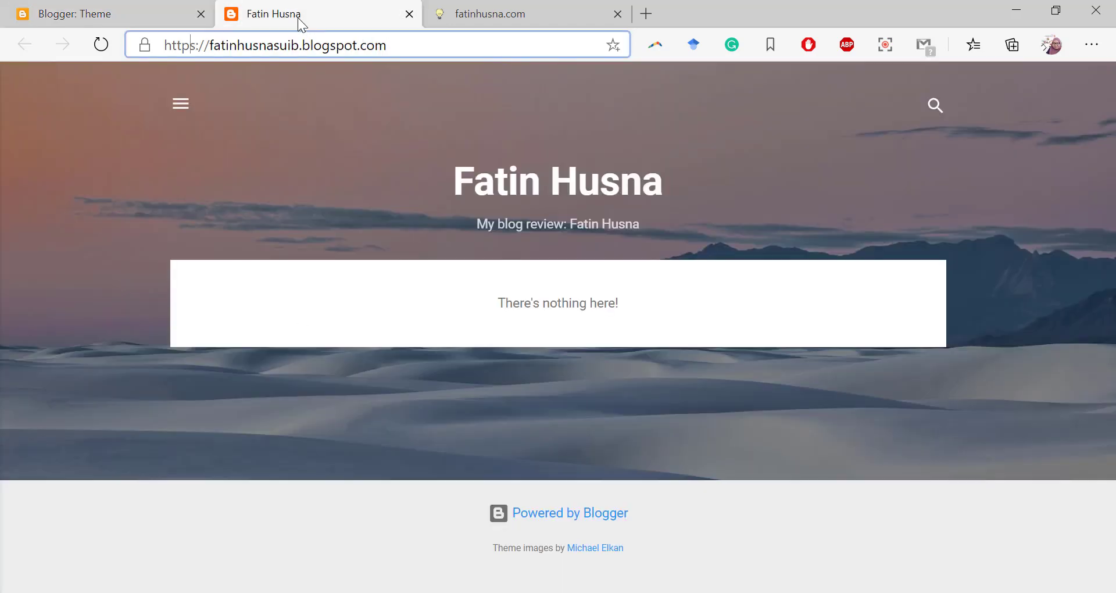
left_click(410, 14)
left_click(101, 12)
right_click(64, 164)
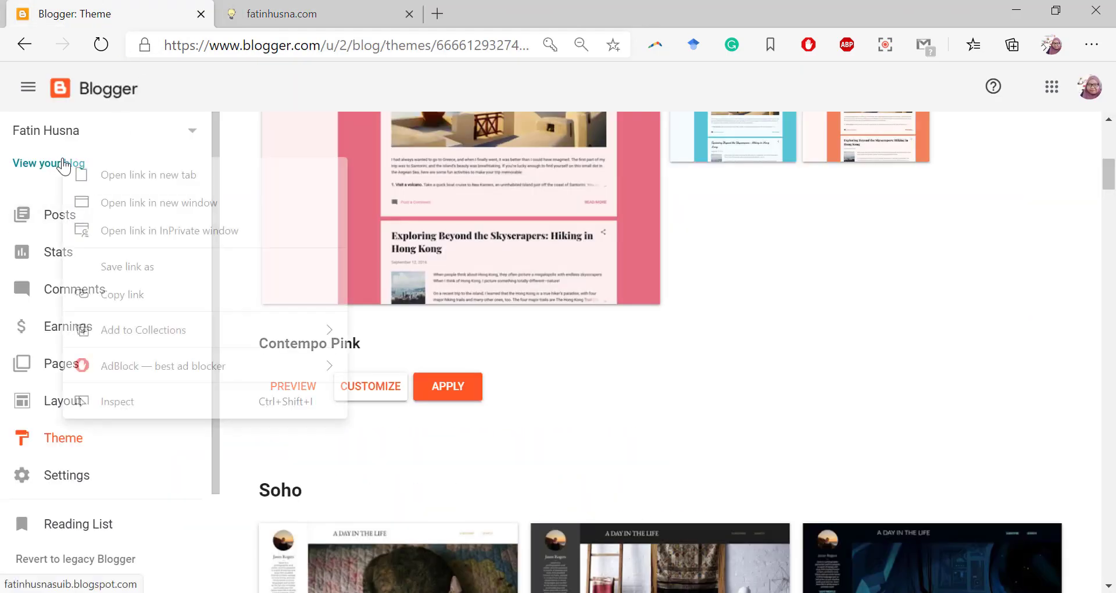
left_click(108, 175)
left_click(300, 7)
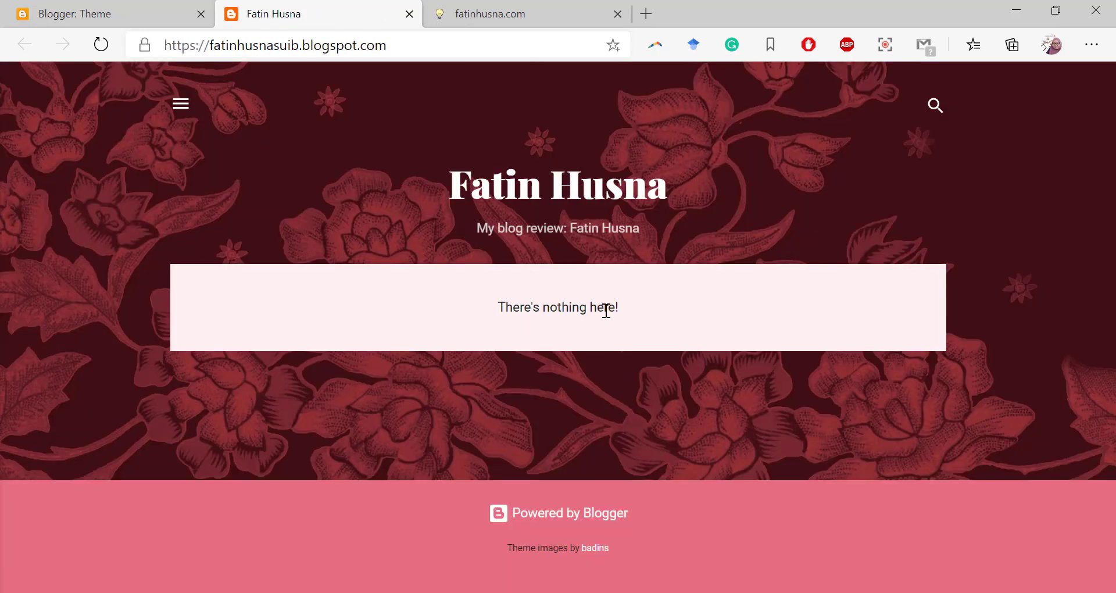
Check the live blog's side menu and compare the blog with the Contempo Pink sample in the theme gallery.
left_click(179, 104)
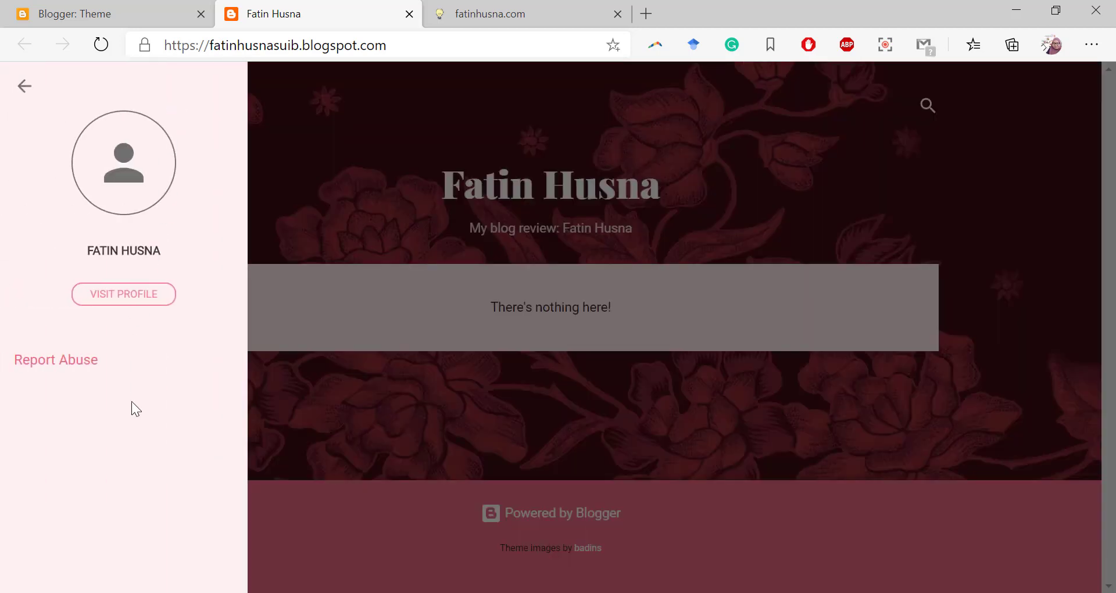
left_click(534, 121)
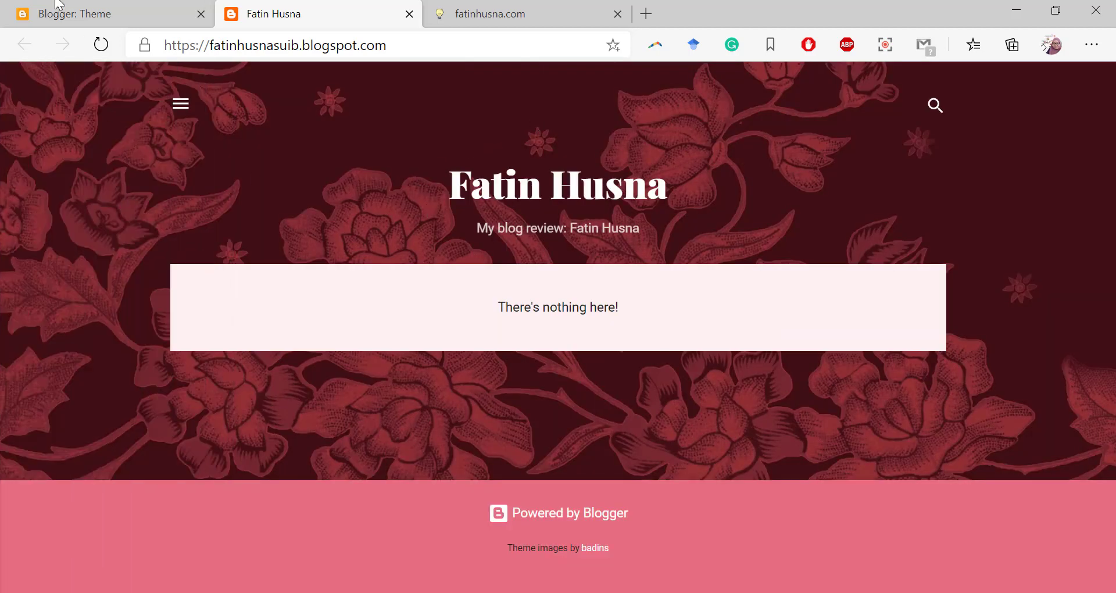
left_click(60, 4)
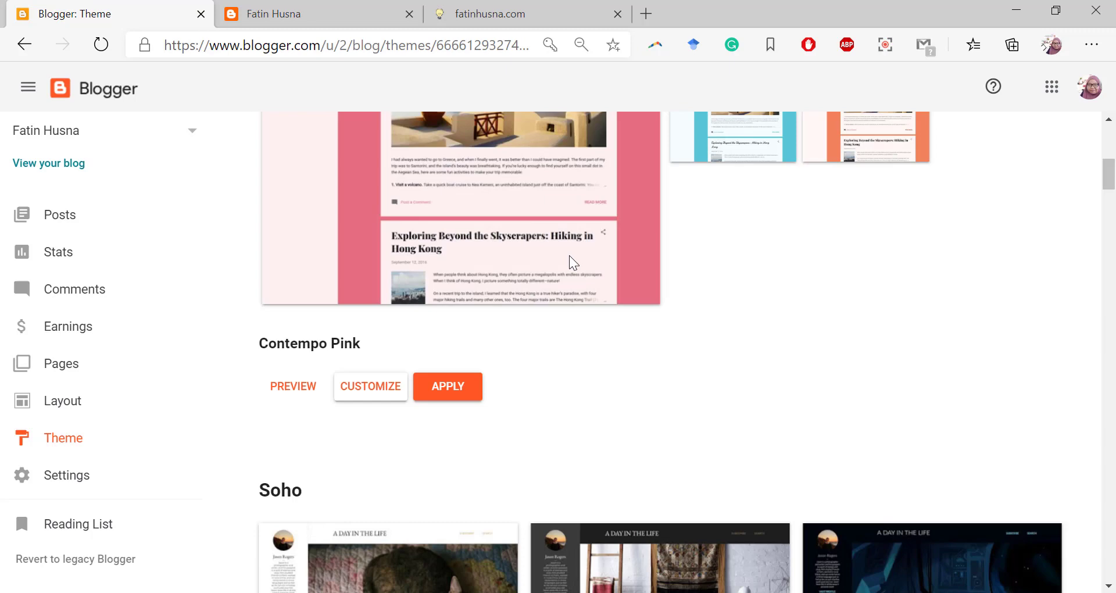
scroll(570, 256, "up", 5)
scroll(569, 256, "down", 5)
left_click(329, 9)
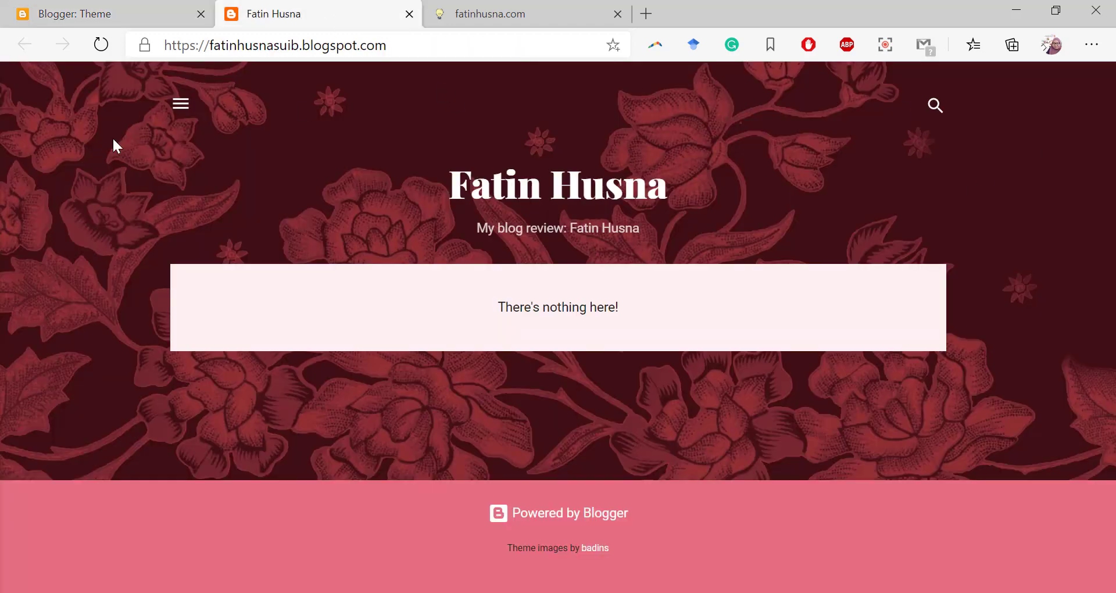
left_click(88, 14)
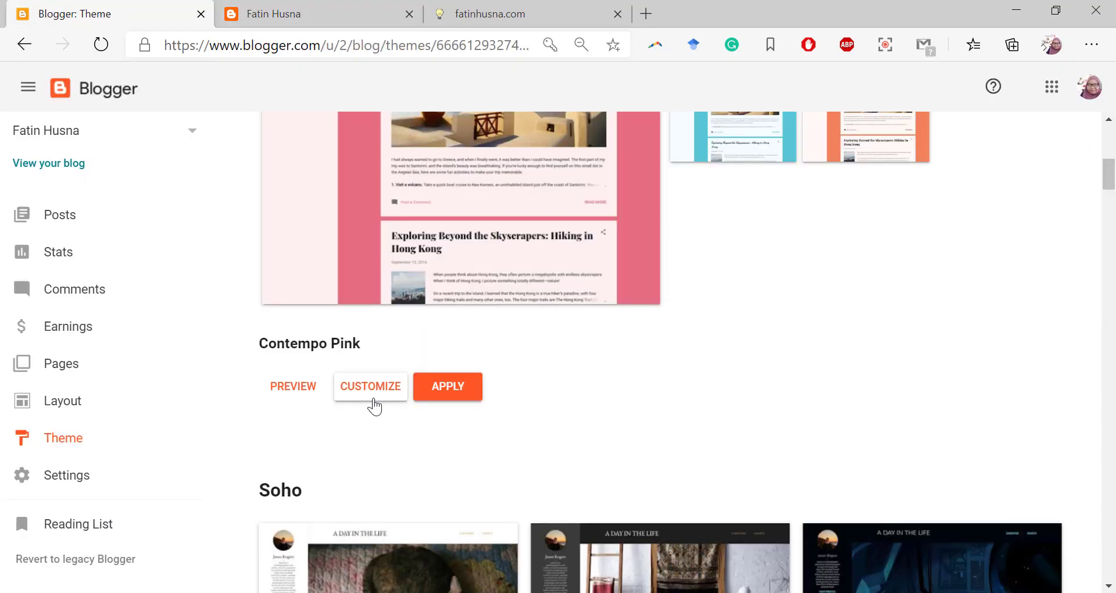
Open the Contempo Pink theme for customization in the Theme Designer.
scroll(672, 368, "up", 3)
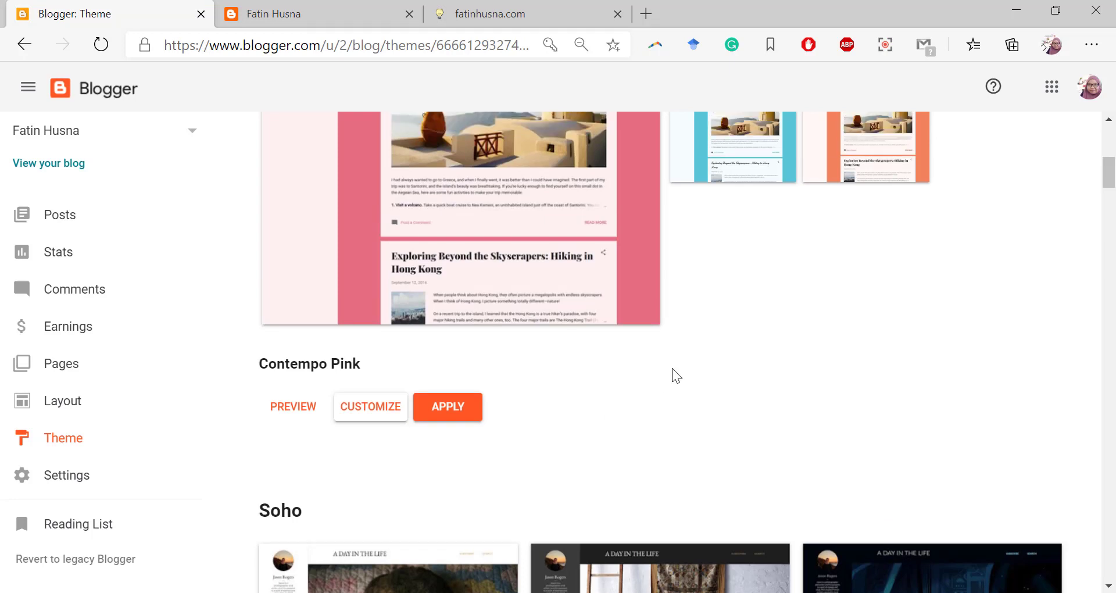
scroll(672, 368, "down", 3)
left_click(381, 388)
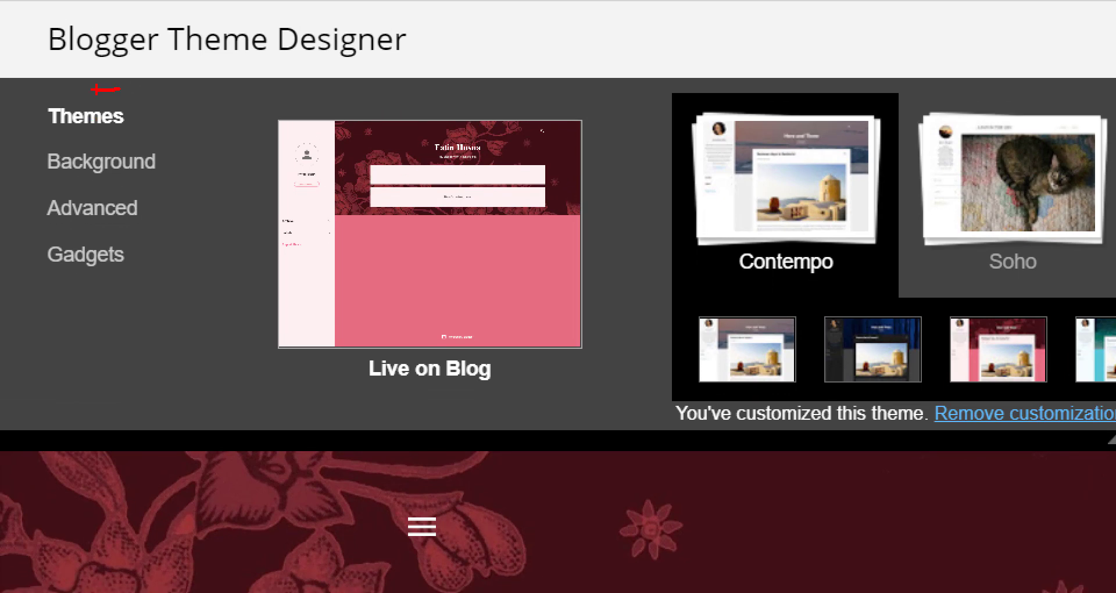
left_click_drag(124, 117, 169, 115)
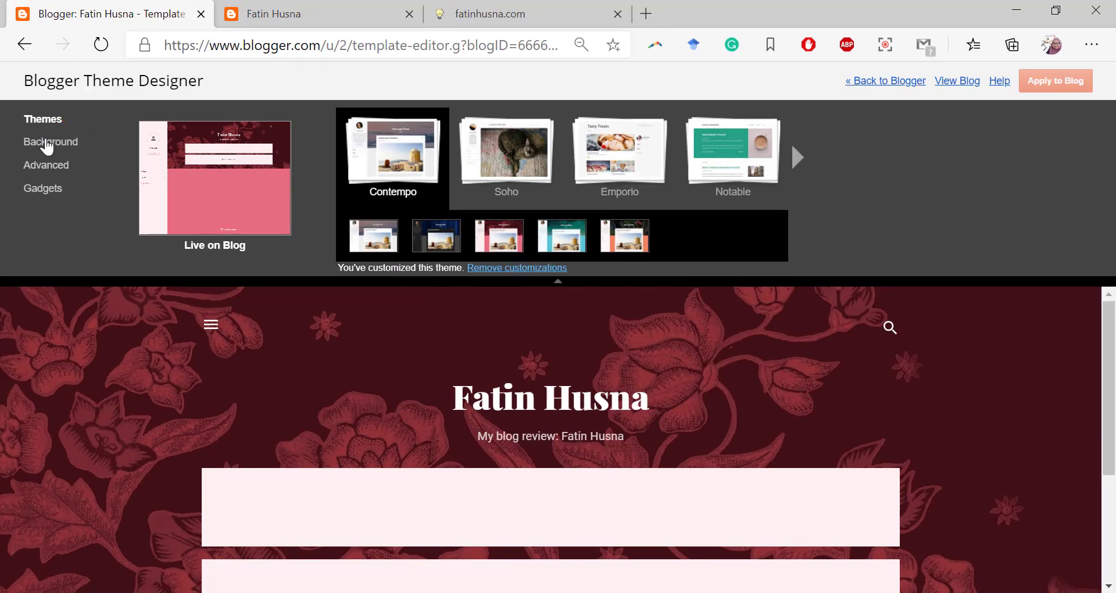
Remove the floral background image from the theme in the background settings.
left_click(46, 145)
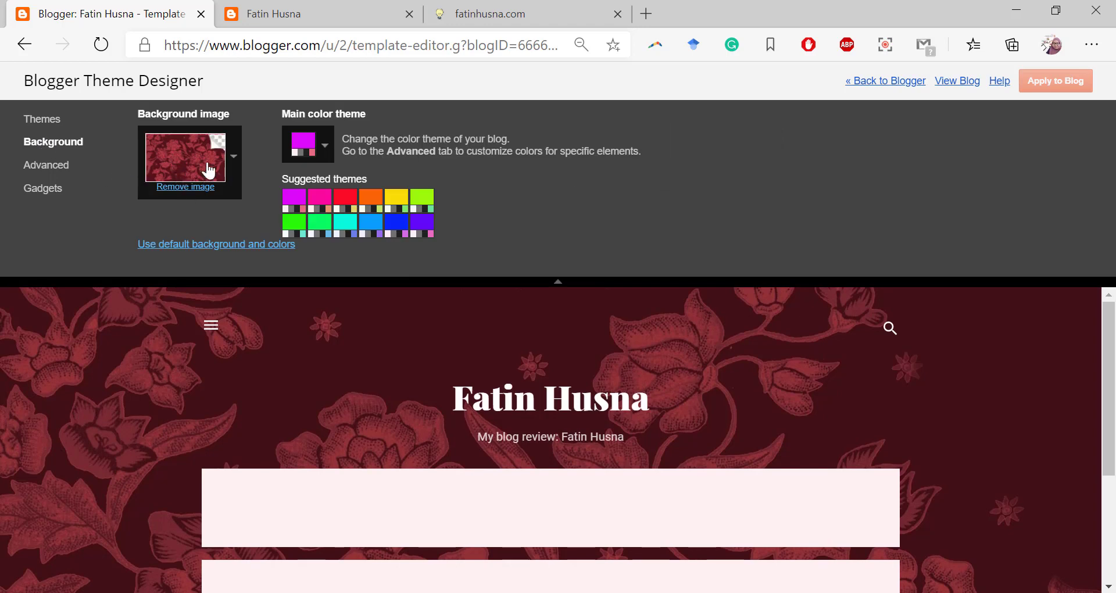
scroll(135, 340, "down", 2)
scroll(135, 340, "down", 2)
scroll(156, 348, "up", 4)
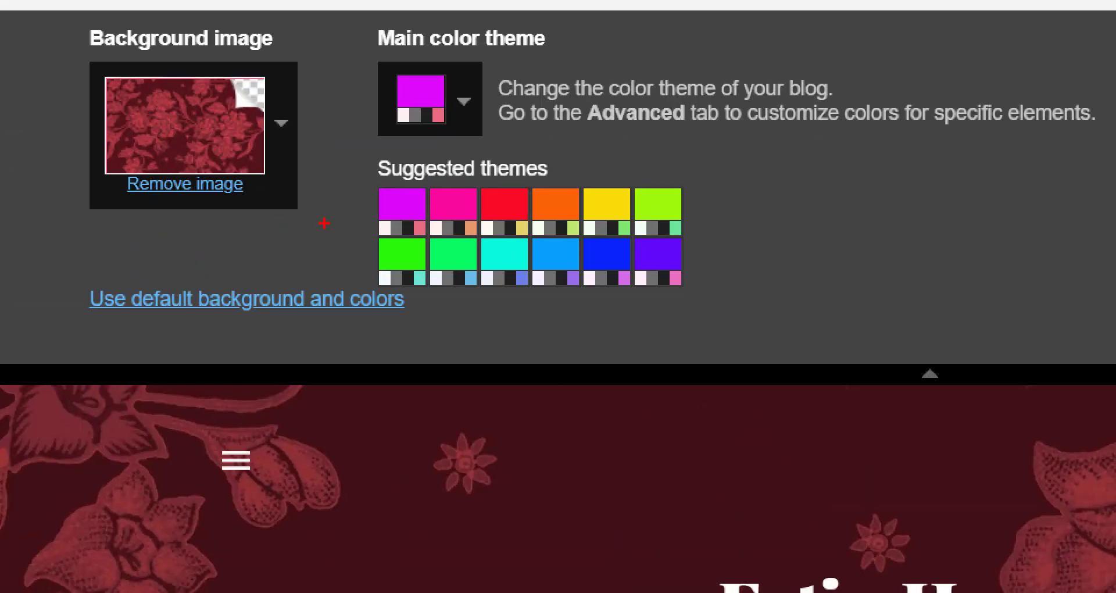
left_click_drag(239, 183, 285, 175)
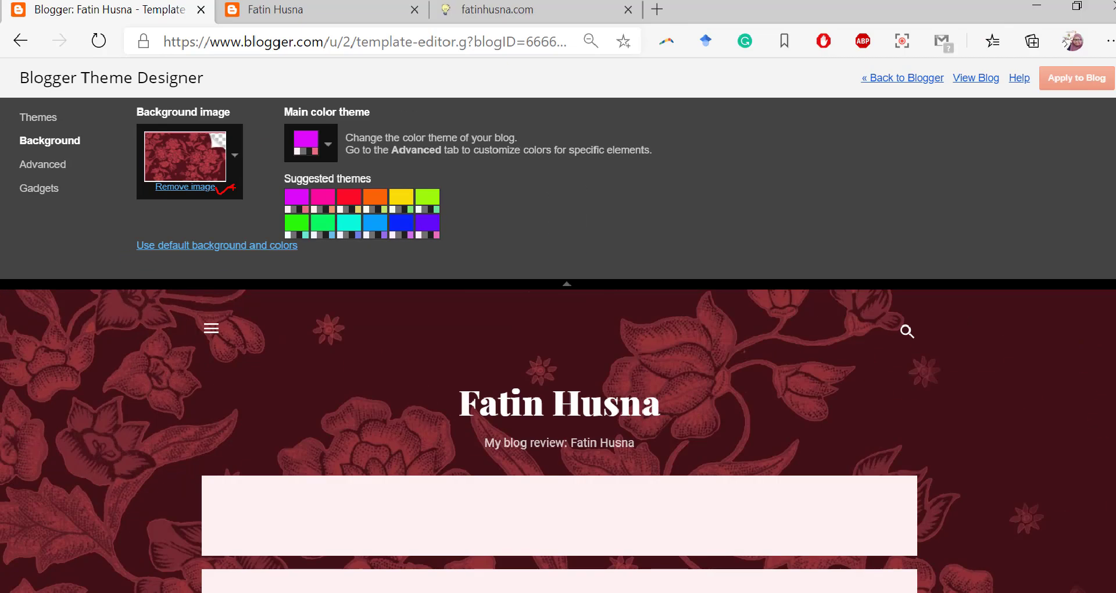
left_click(174, 187)
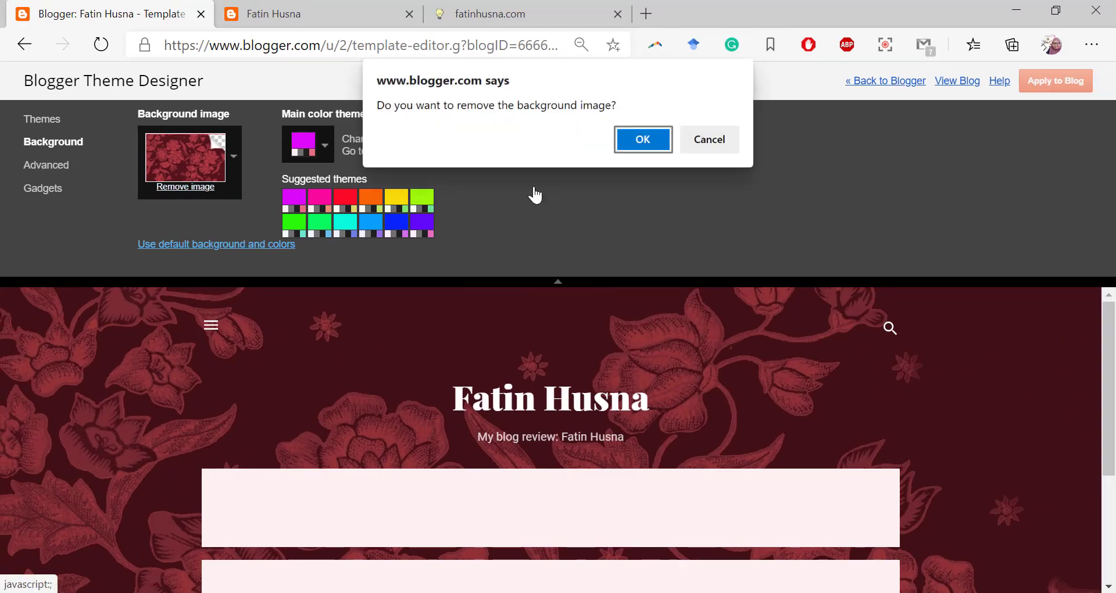
left_click(631, 140)
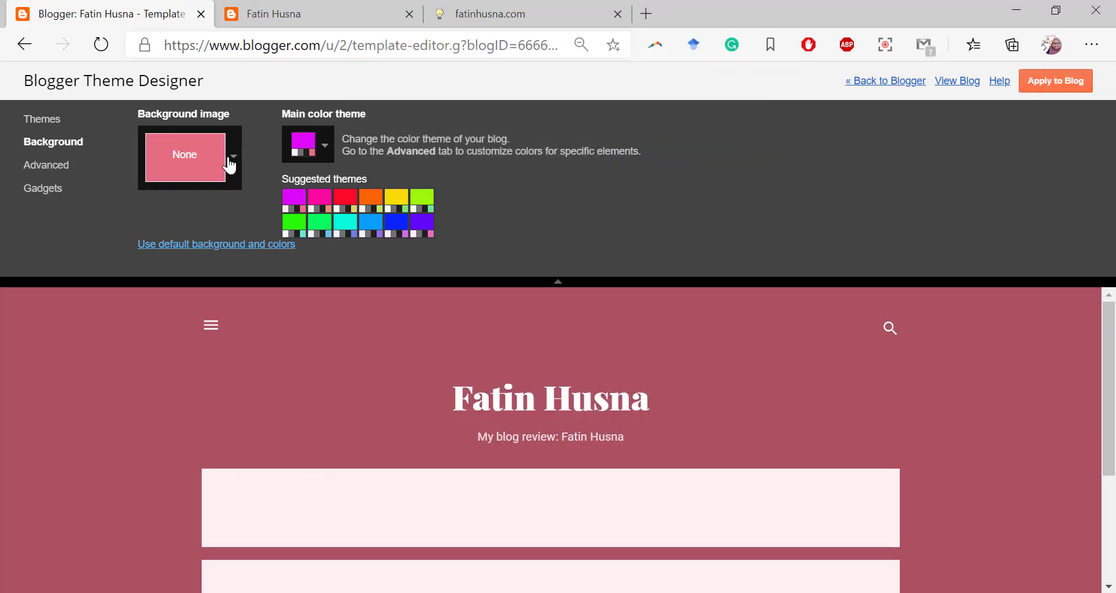
Browse the Abstract and Business background images and open the file selection for uploading an image.
left_click(211, 165)
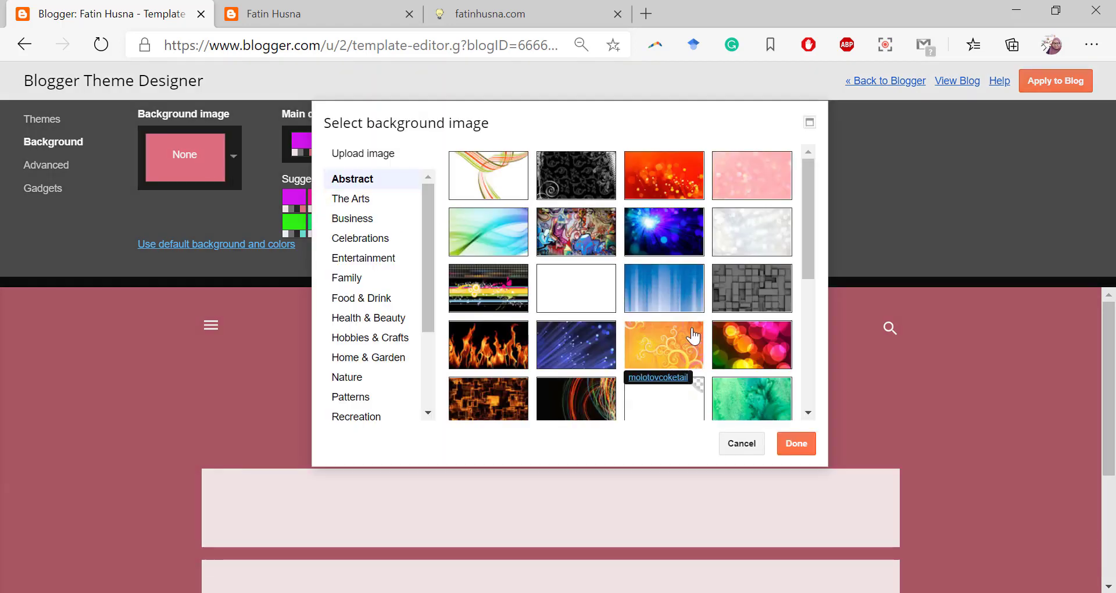
scroll(692, 336, "down", 3)
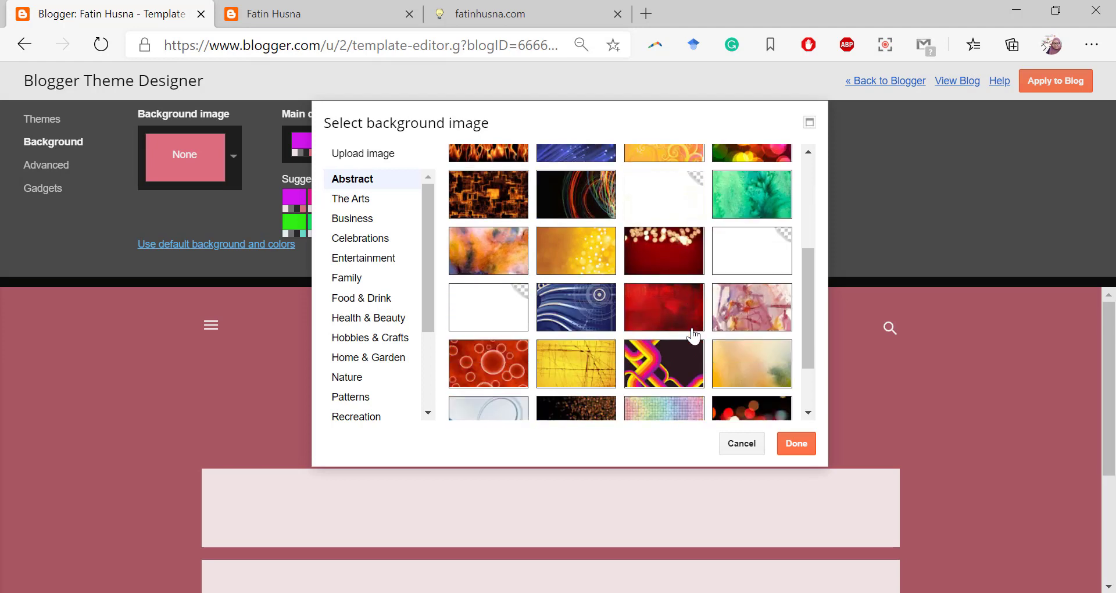
scroll(692, 336, "down", 2)
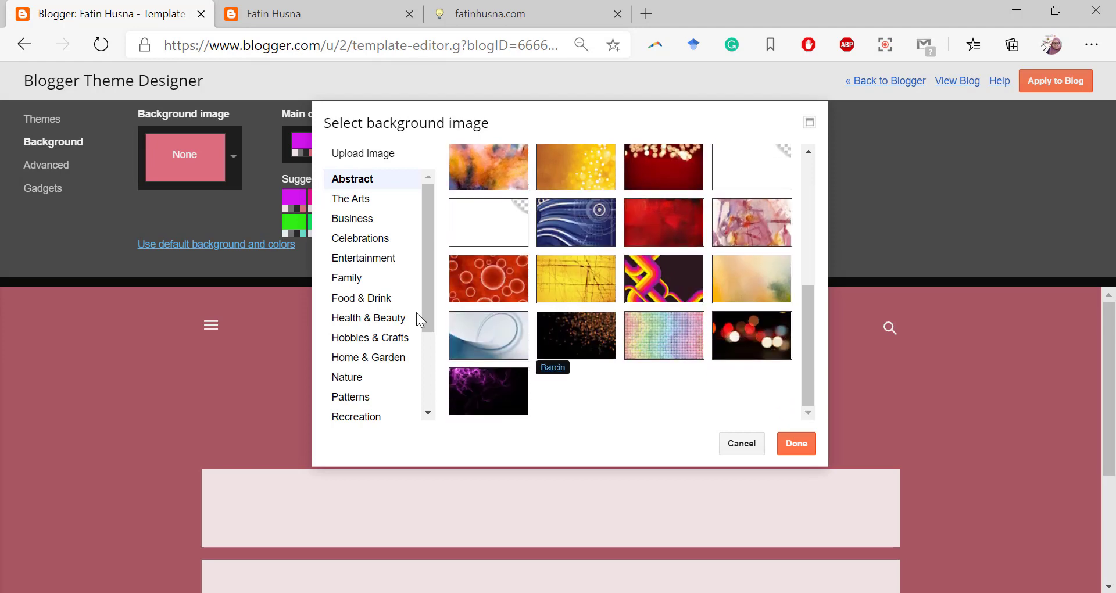
left_click(379, 218)
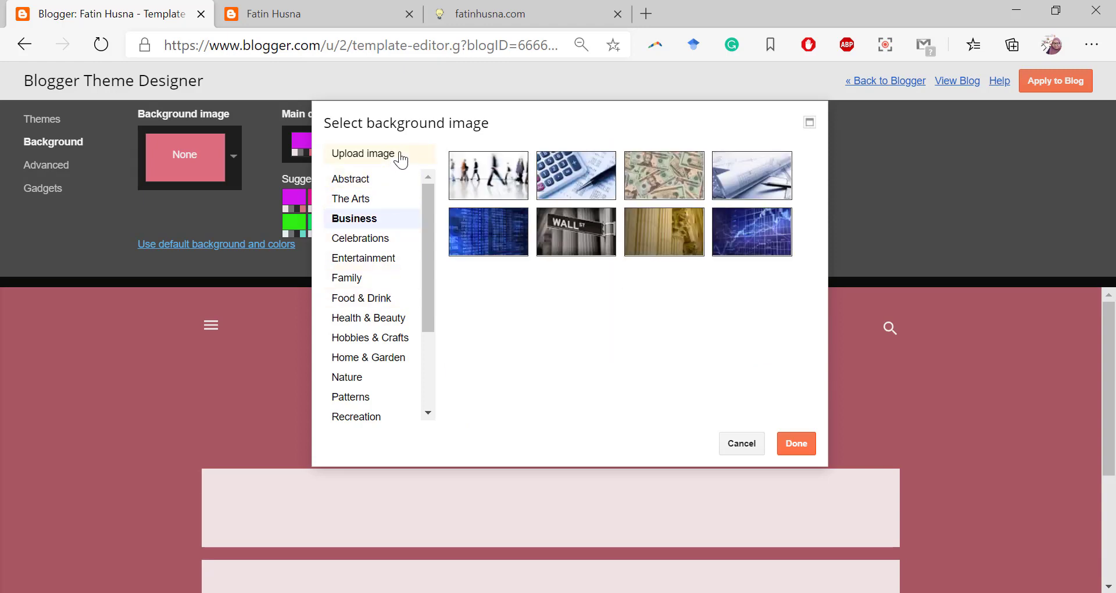
left_click(402, 157)
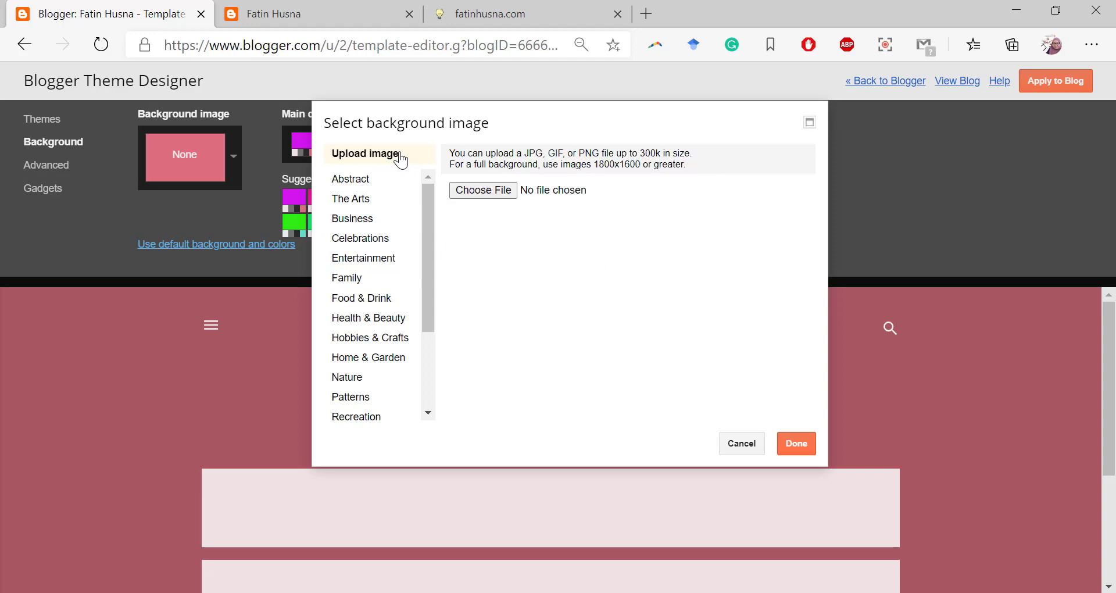
left_click(474, 190)
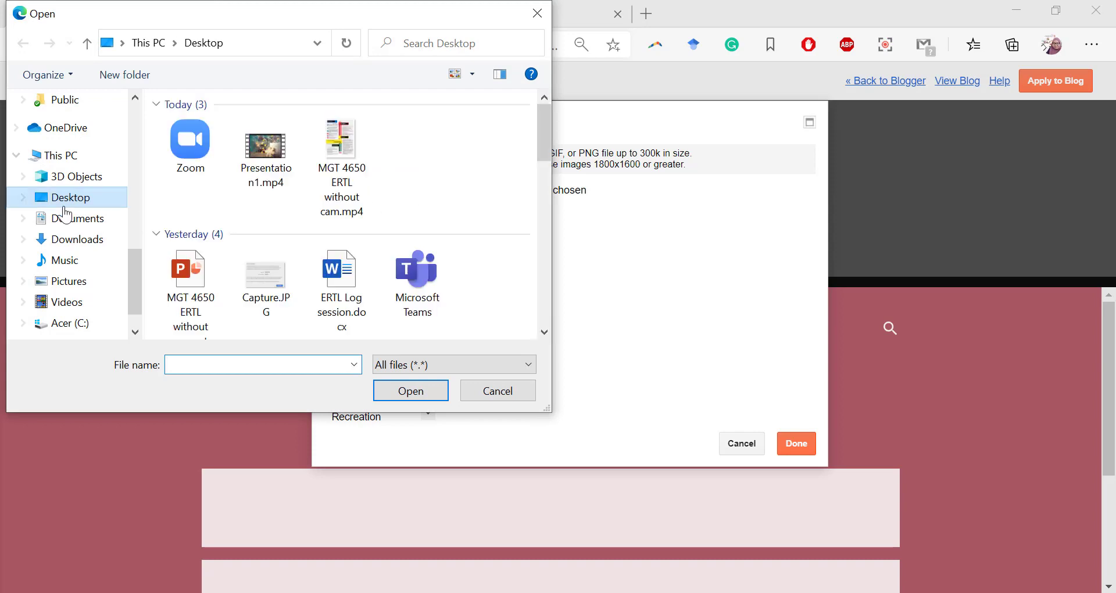
Look for an image in the Dropbox Photos folder and its Sample Album subfolder.
left_click_drag(136, 273, 135, 196)
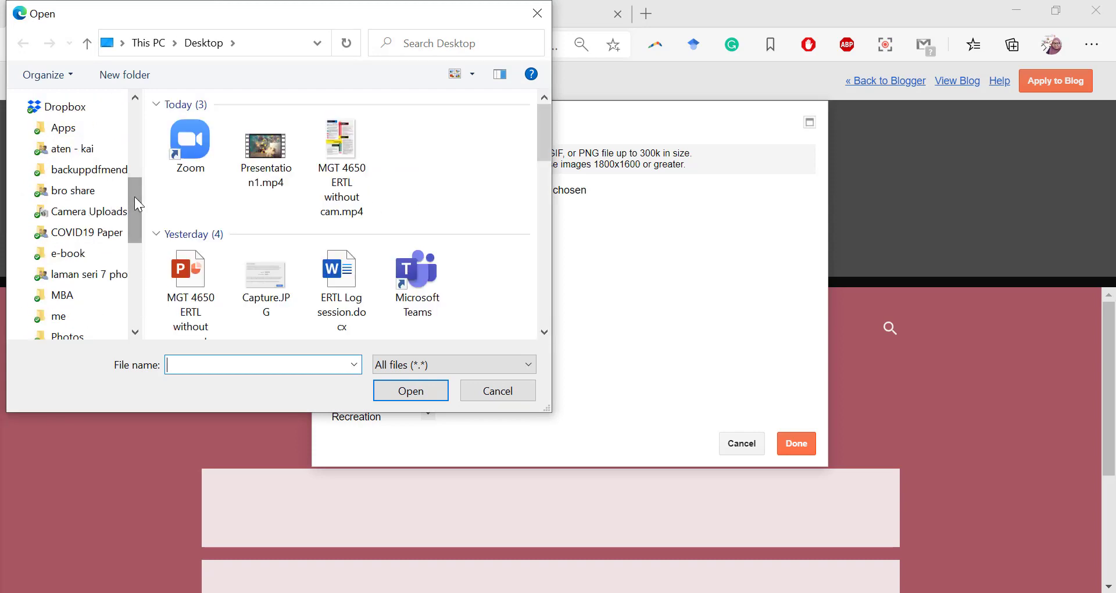
scroll(134, 197, "down", 1)
left_click(93, 267)
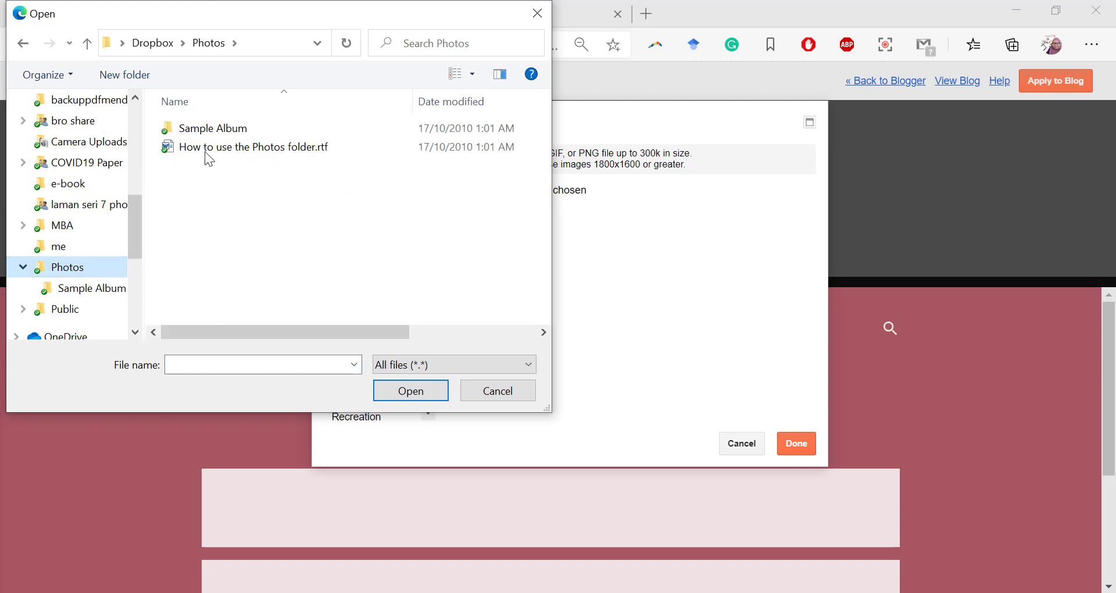
double_click(204, 120)
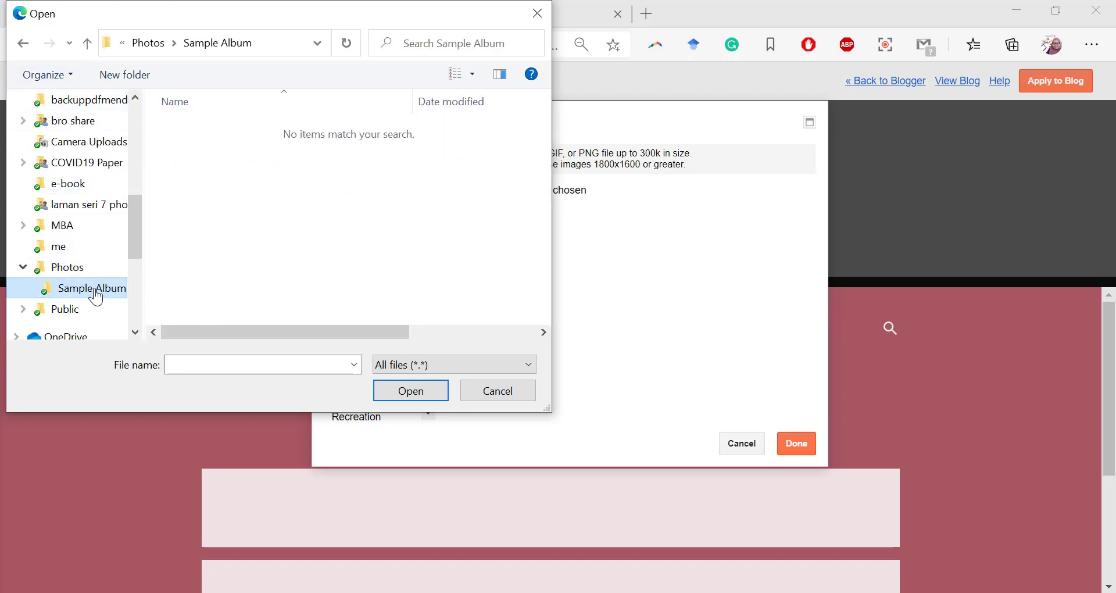
left_click(96, 270)
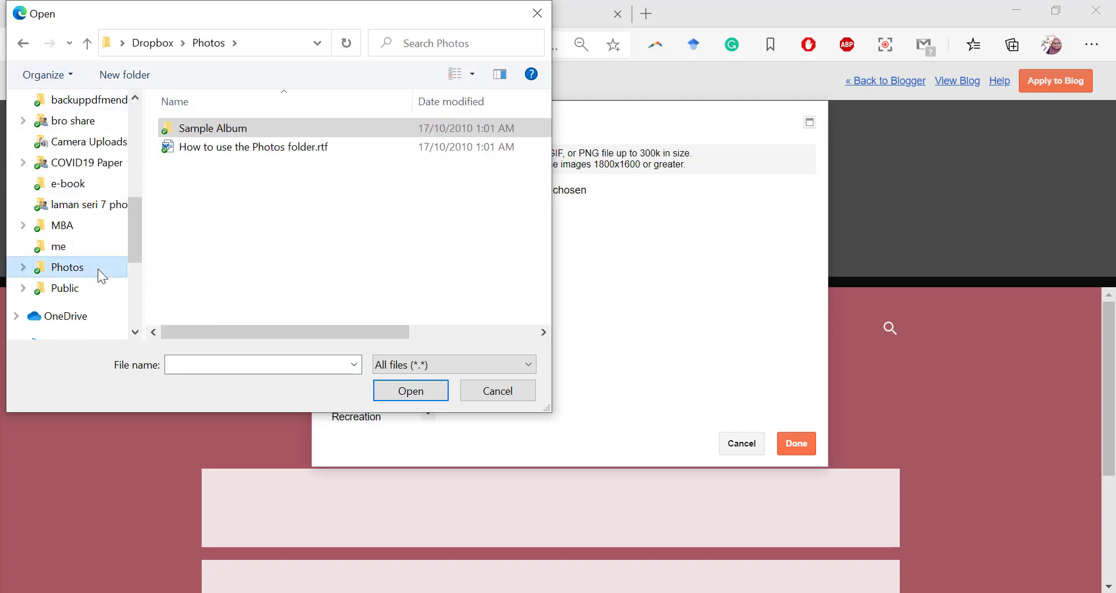
scroll(123, 181, "up", 2)
scroll(121, 178, "up", 5)
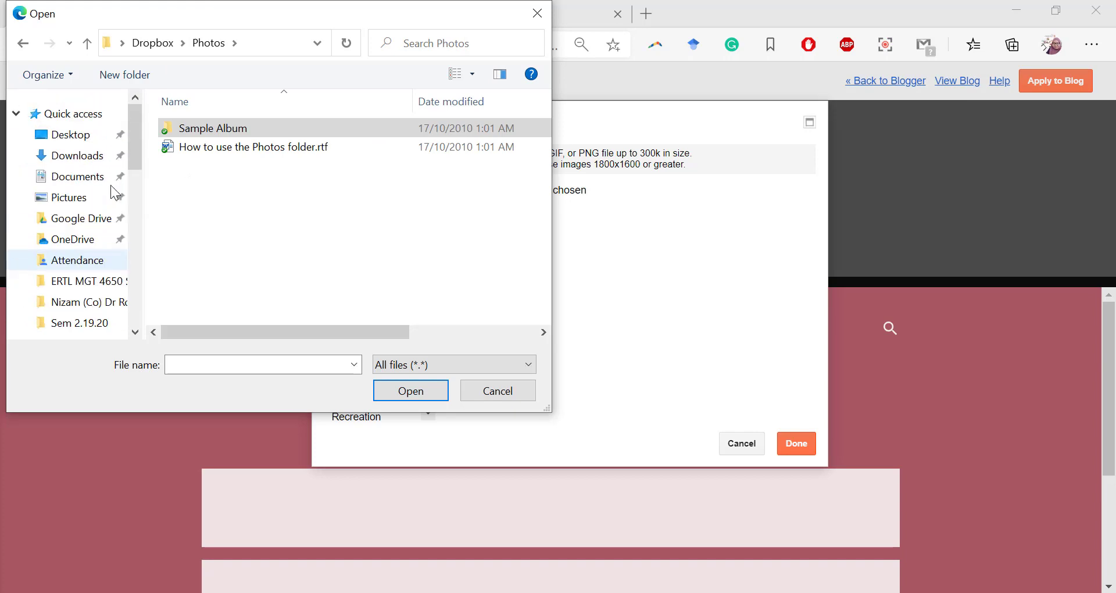
Upload 19031_en_1.jpg from the Pictures folder as the blog's background image and check it in the preview.
left_click(103, 200)
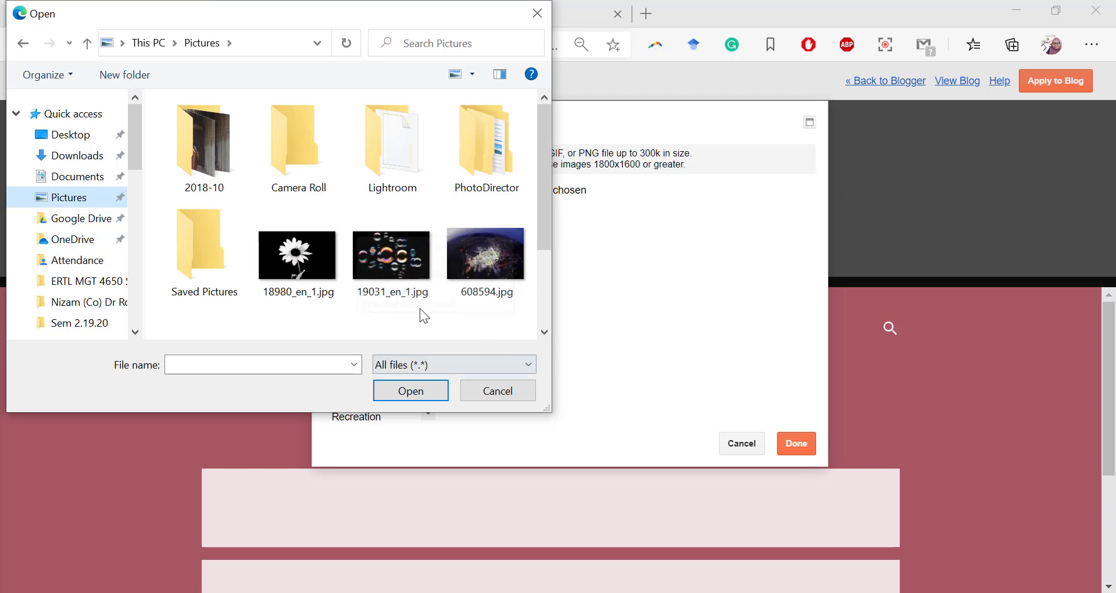
left_click(368, 250)
left_click(407, 386)
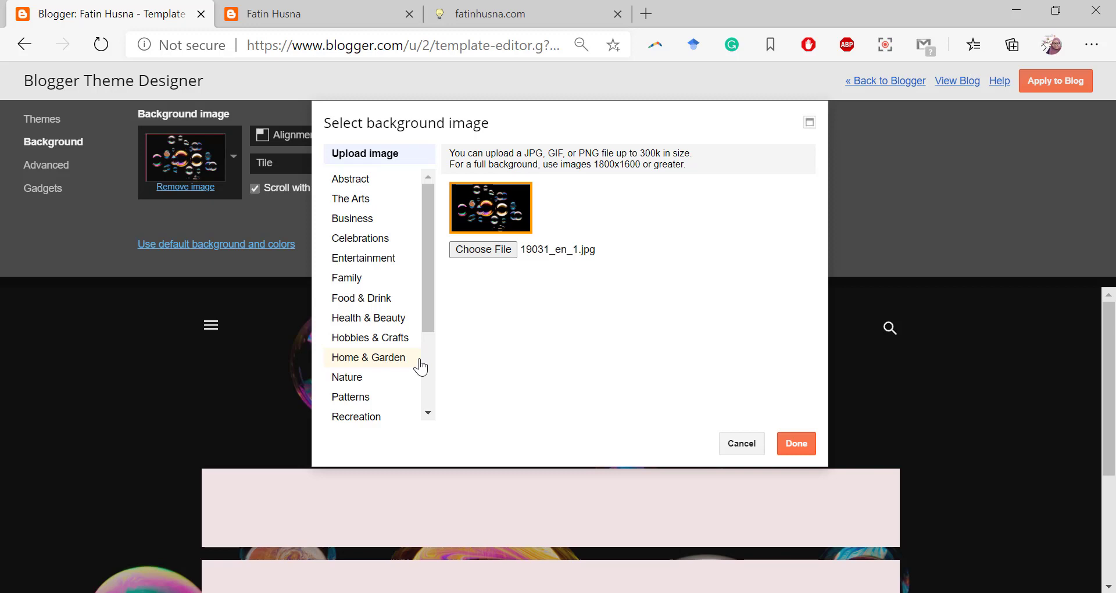
left_click(794, 444)
scroll(666, 402, "down", 5)
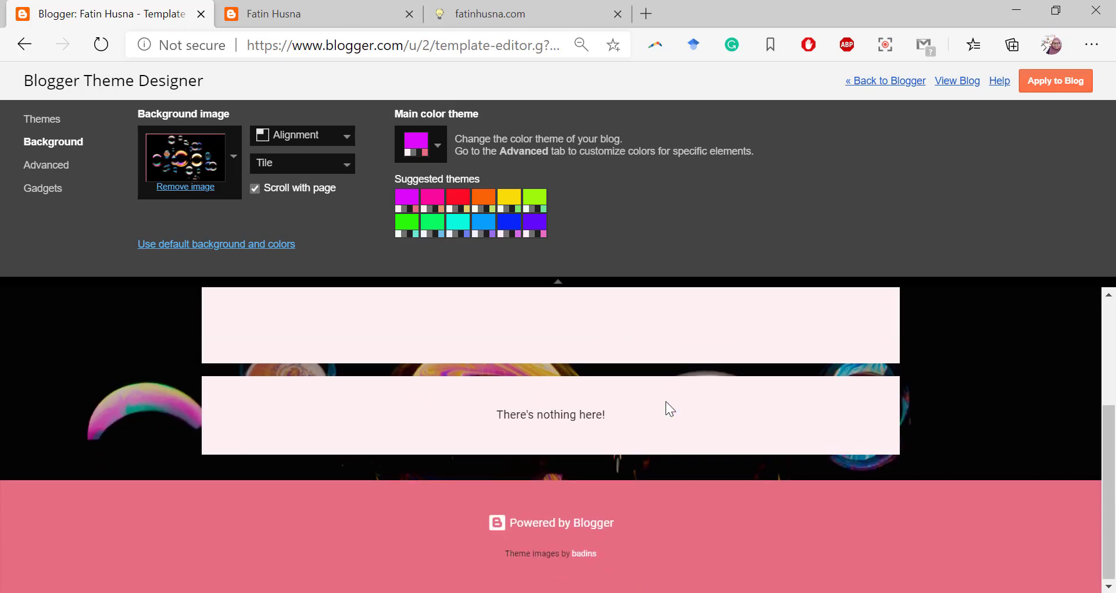
scroll(665, 401, "up", 5)
scroll(786, 412, "down", 1)
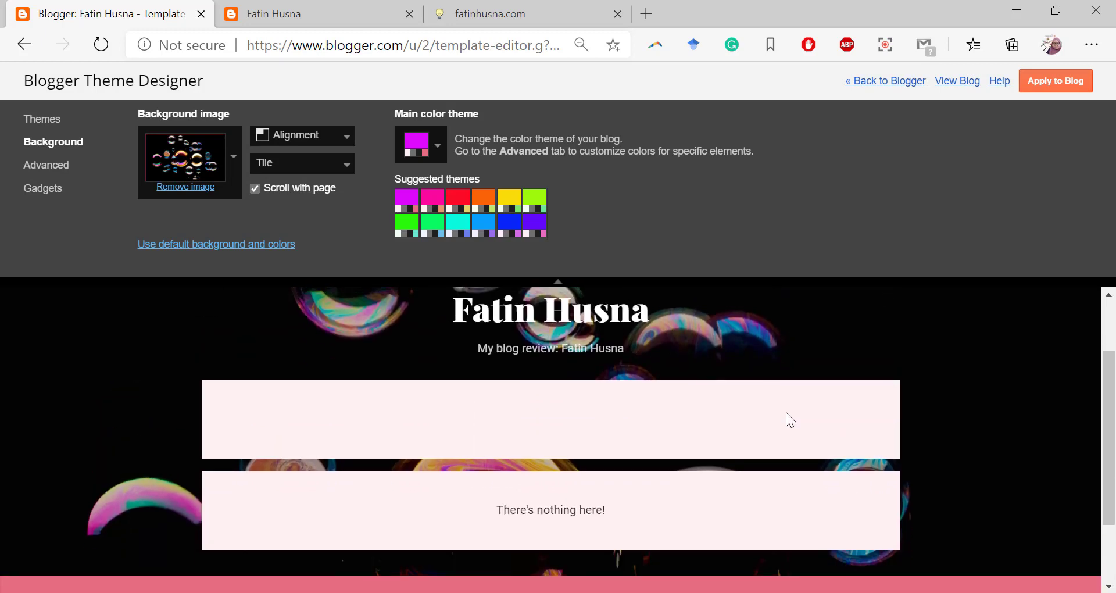
Check the preview and remove the uploaded bubbles image from the blog's background.
scroll(786, 412, "up", 2)
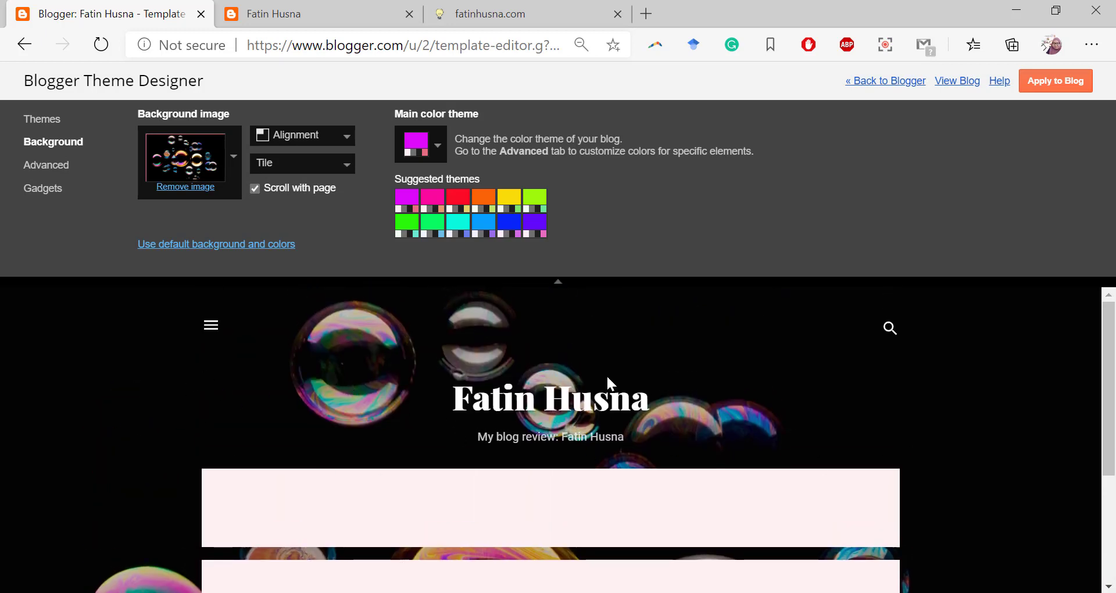
scroll(616, 384, "down", 3)
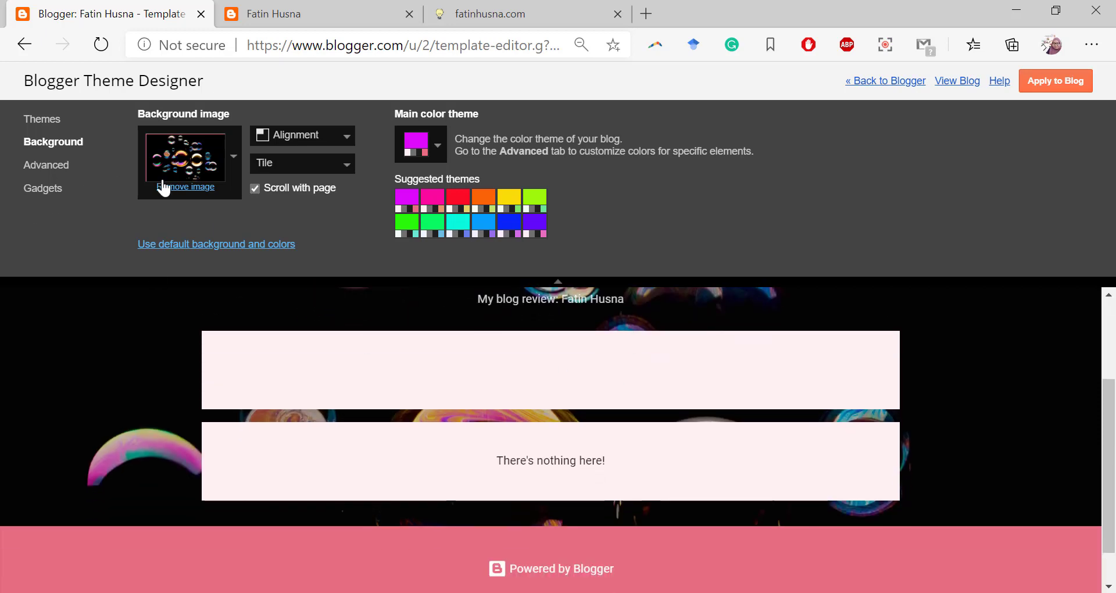
left_click(201, 186)
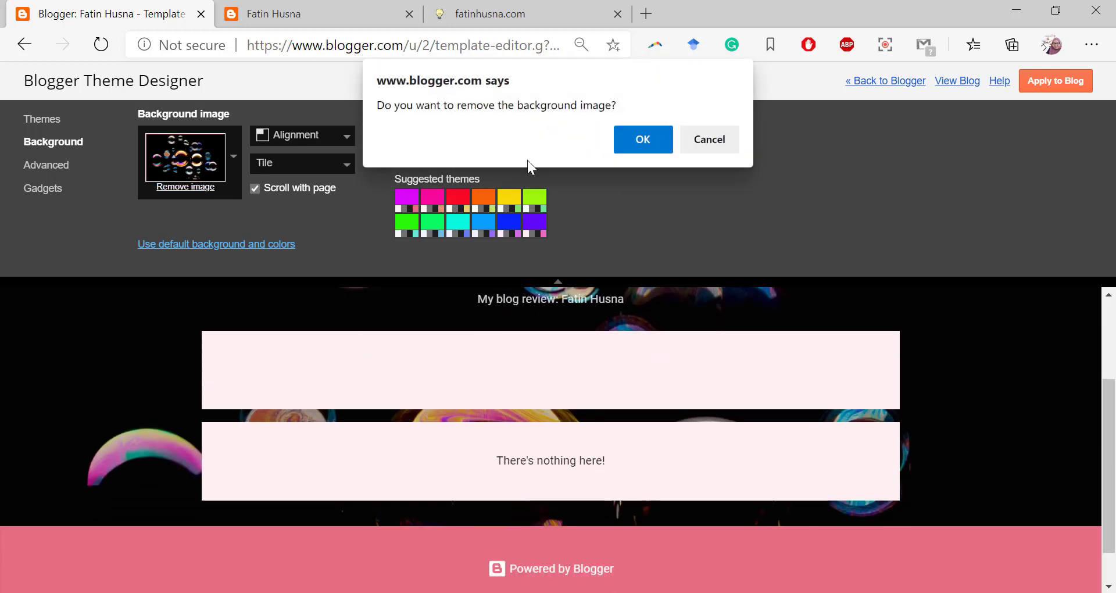
left_click(642, 140)
Try the graffiti, rainbow dots and pink sparkle images from the Abstract category as the blog's background.
left_click(171, 156)
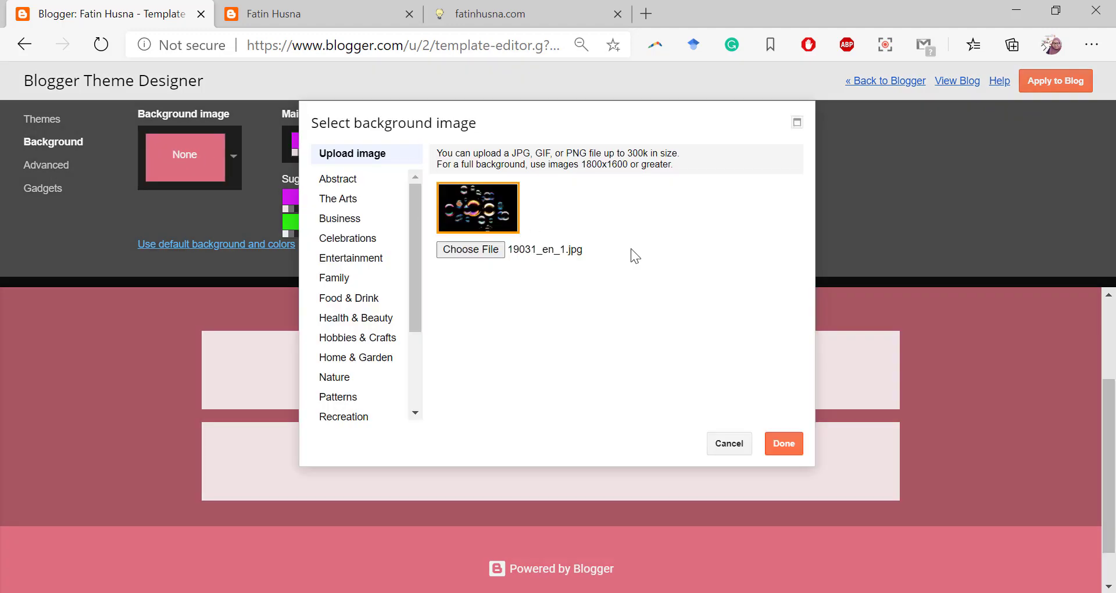
left_click(372, 181)
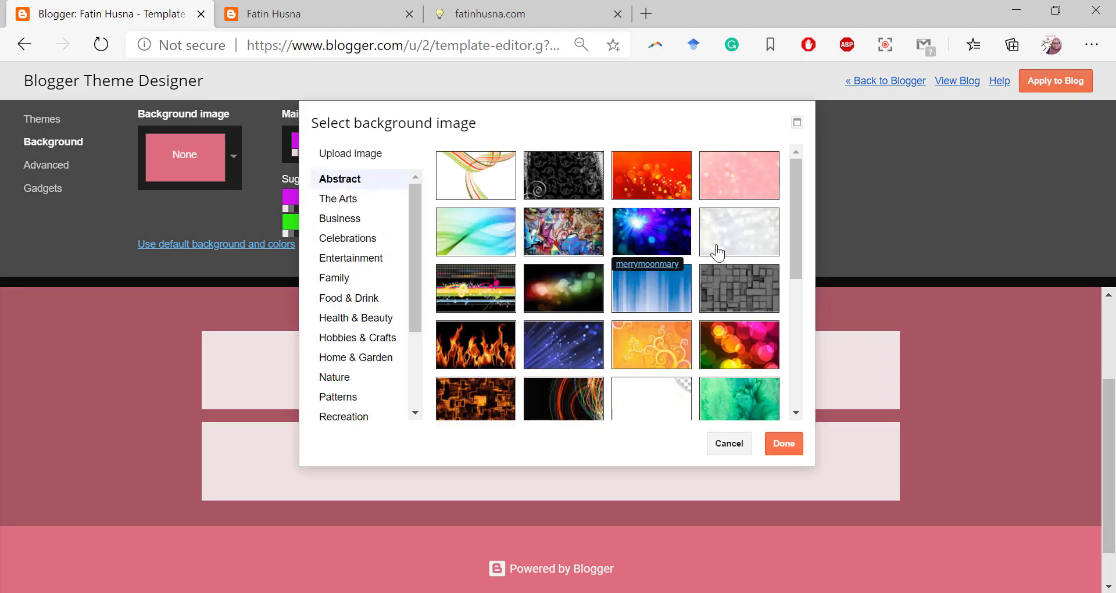
scroll(666, 300, "down", 2)
scroll(666, 299, "up", 1)
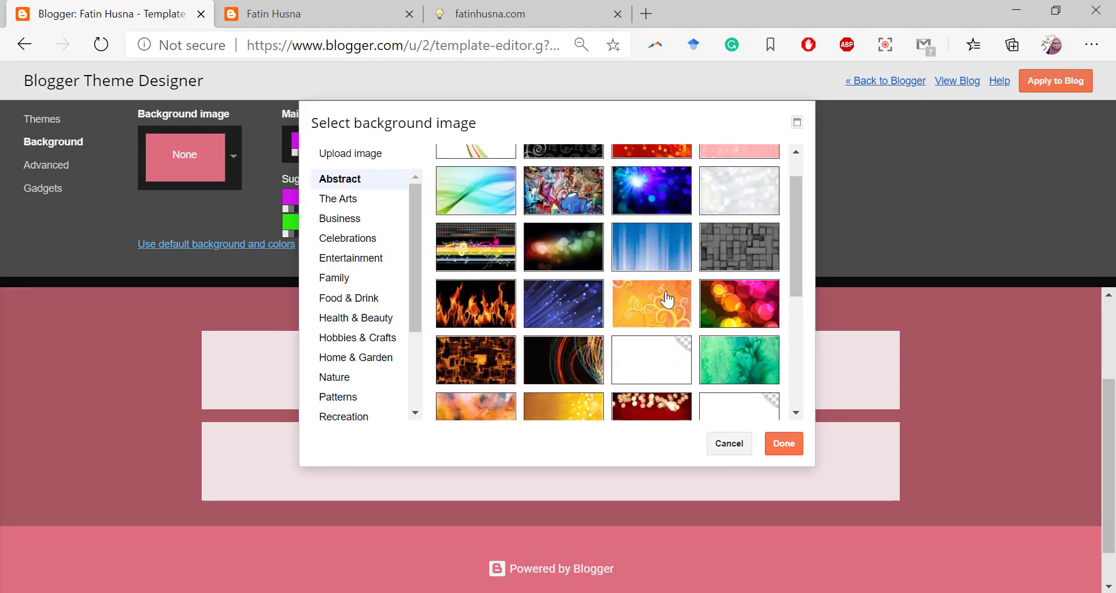
scroll(640, 299, "up", 1)
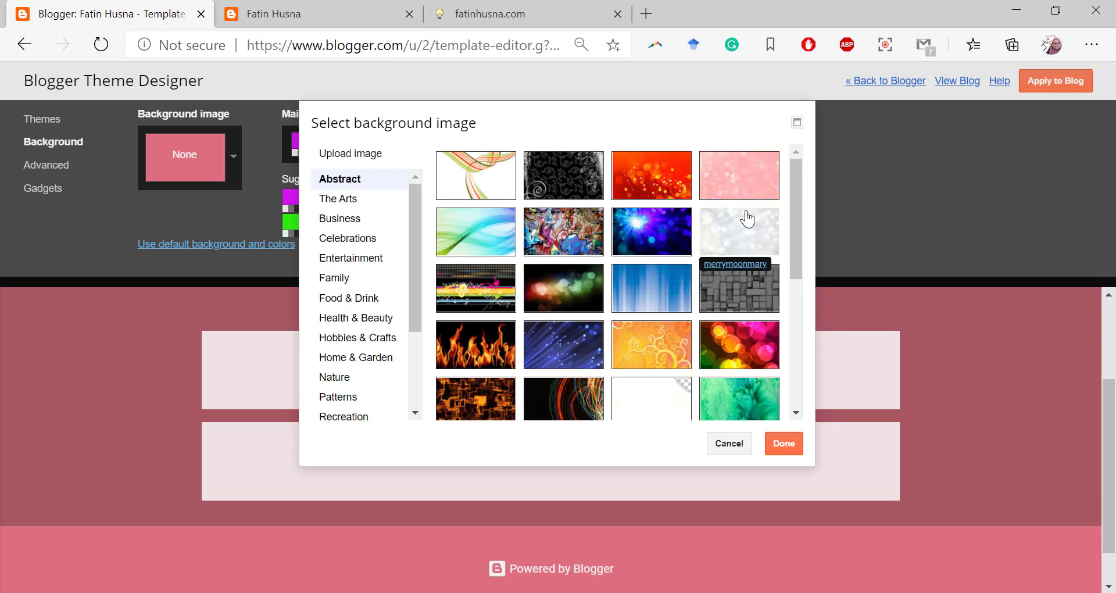
left_click(560, 239)
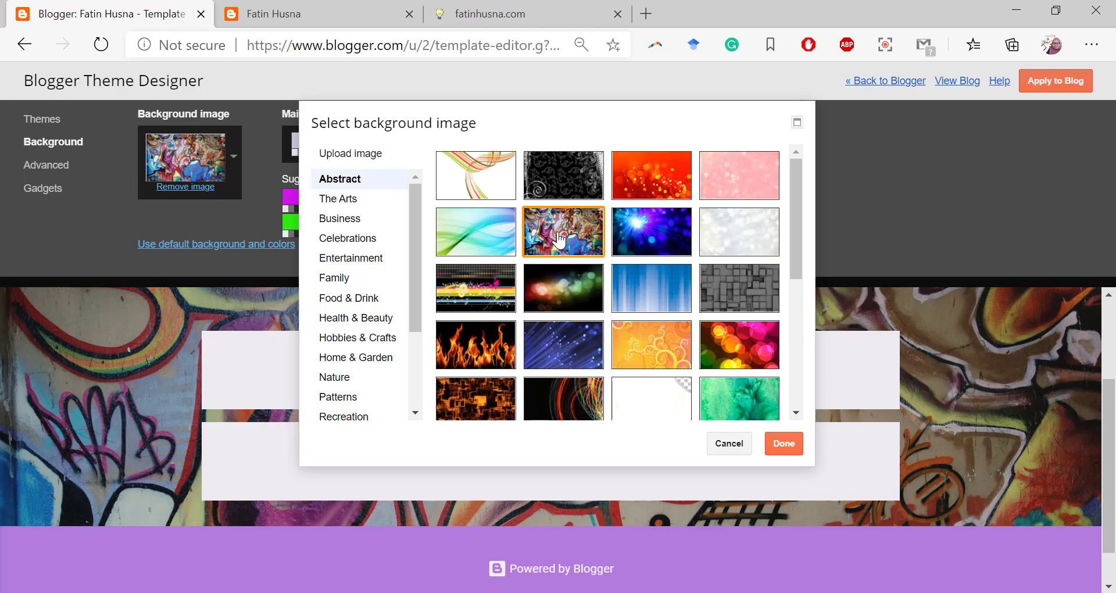
scroll(559, 238, "down", 6)
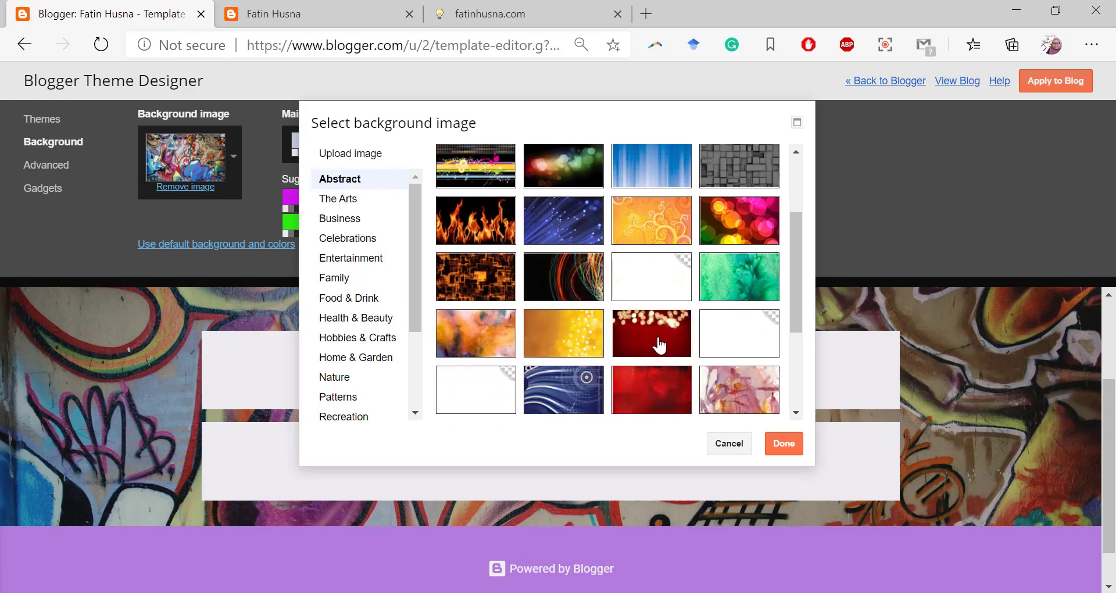
left_click(646, 329)
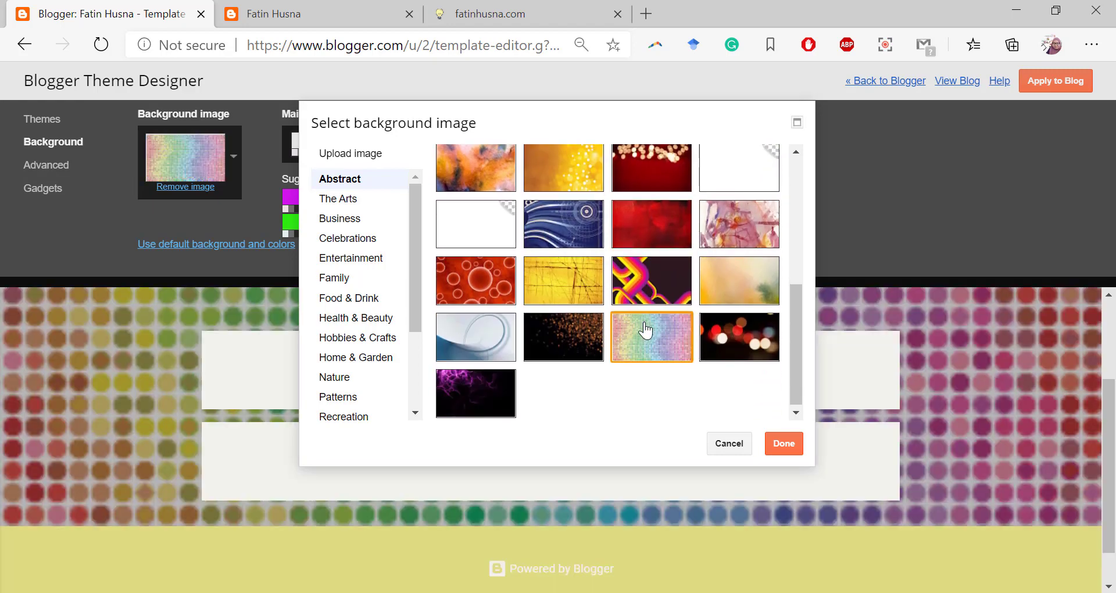
scroll(645, 330, "up", 6)
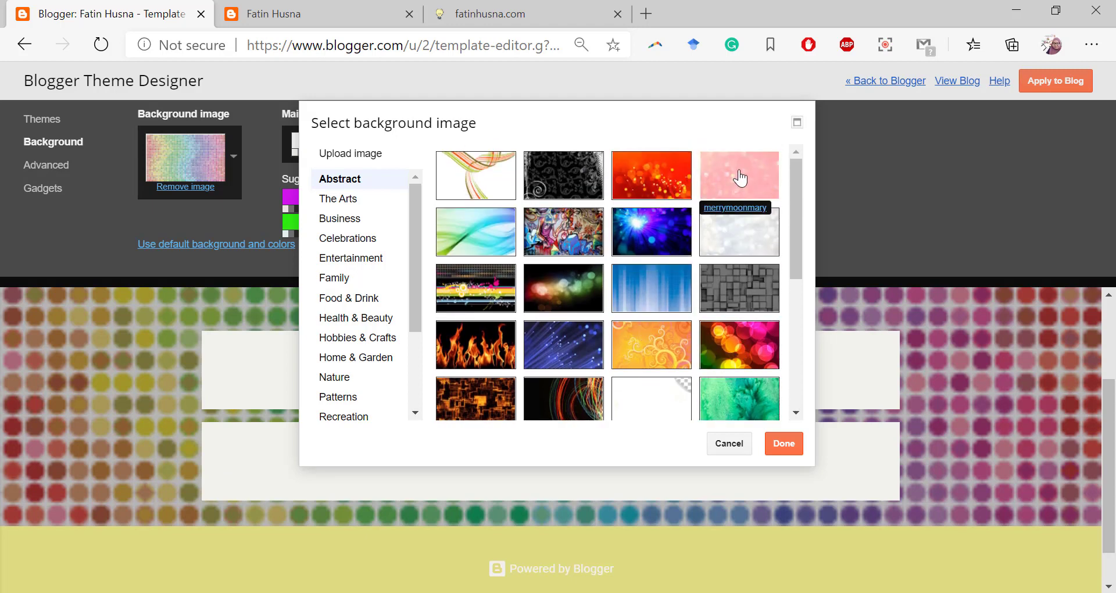
left_click(704, 175)
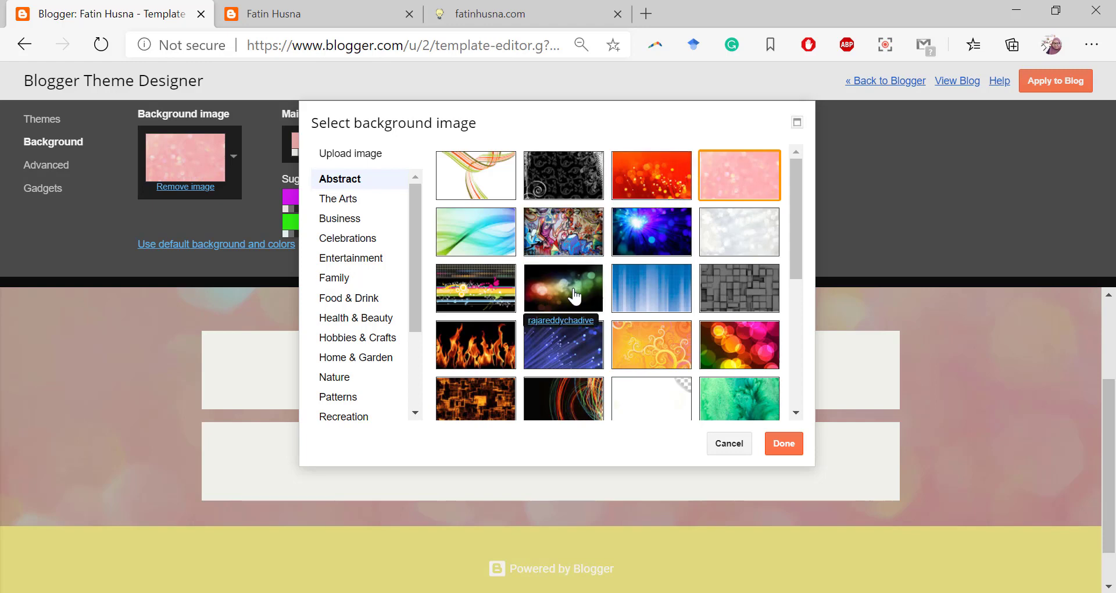
Try the dark red Abstract image with golden lights, then apply the black one with blurred red and white lights as the background.
scroll(574, 297, "down", 10)
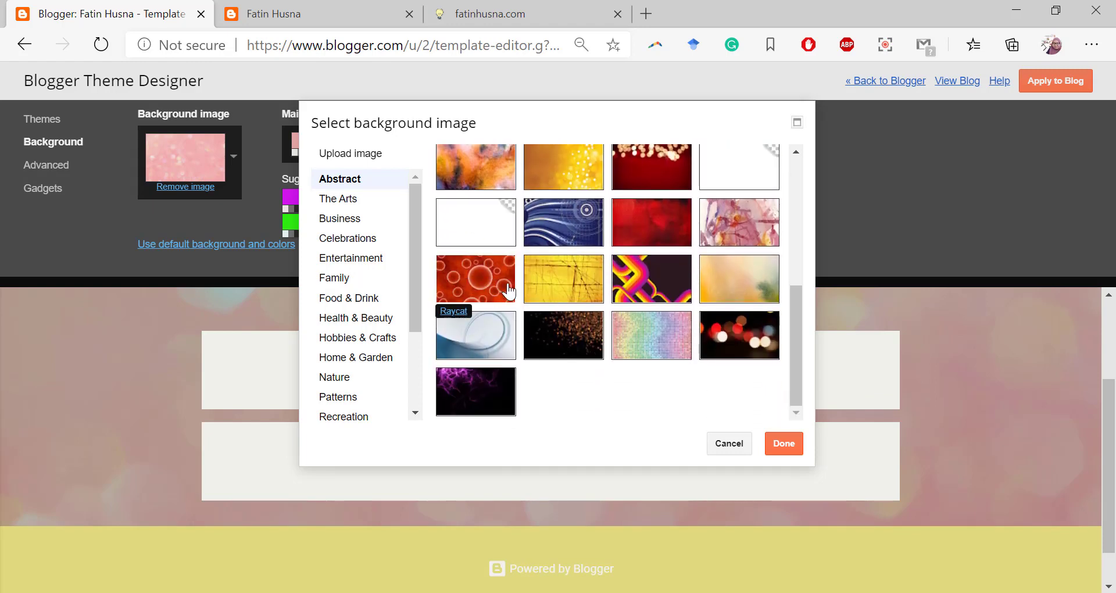
scroll(742, 254, "up", 2)
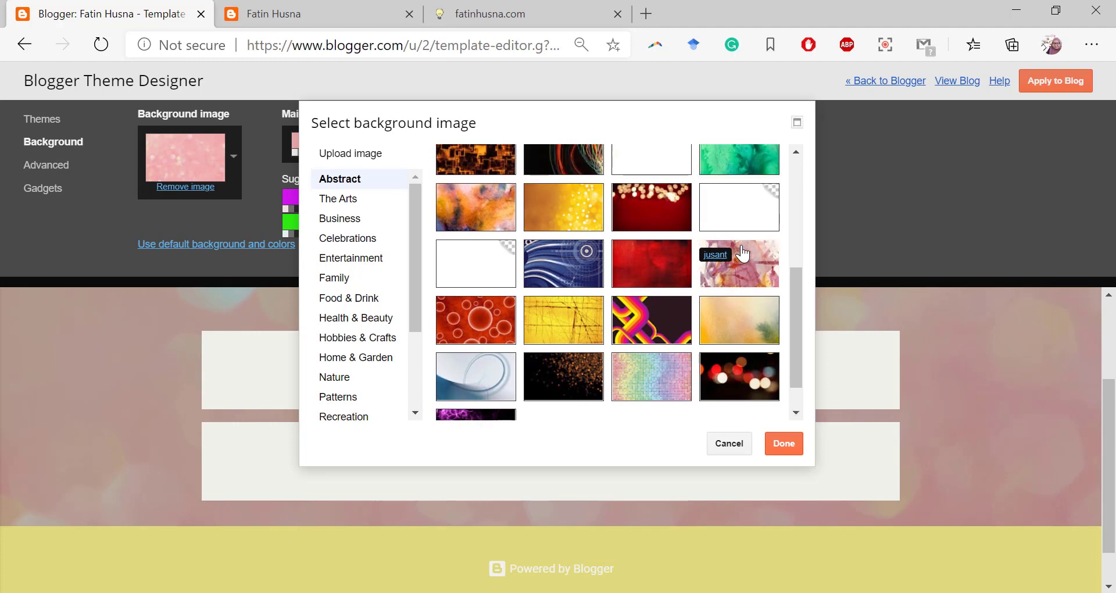
scroll(727, 250, "up", 1)
left_click(652, 265)
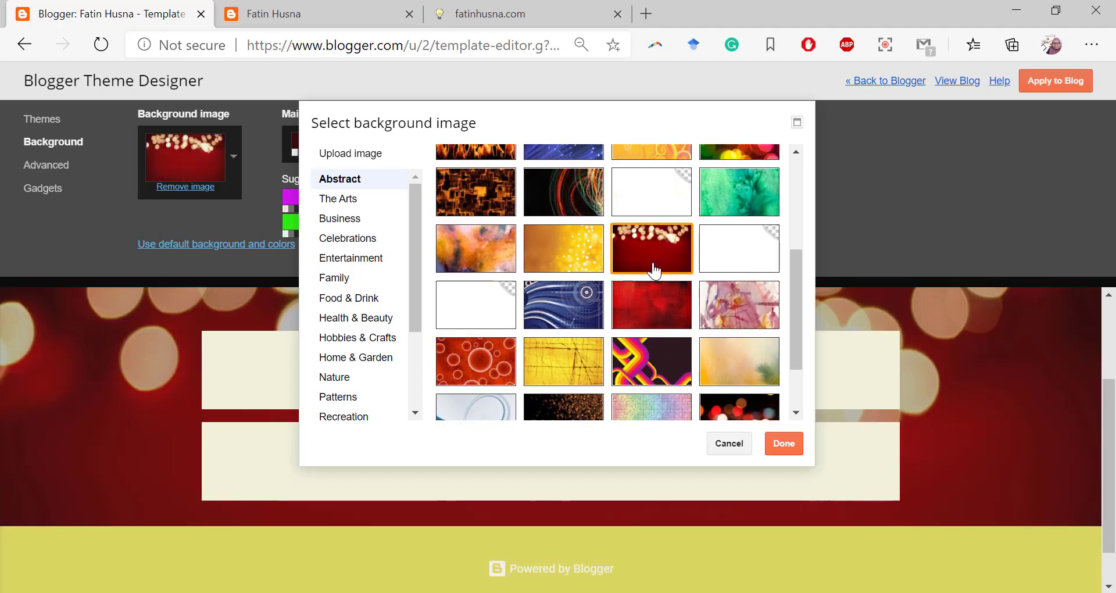
scroll(652, 269, "down", 2)
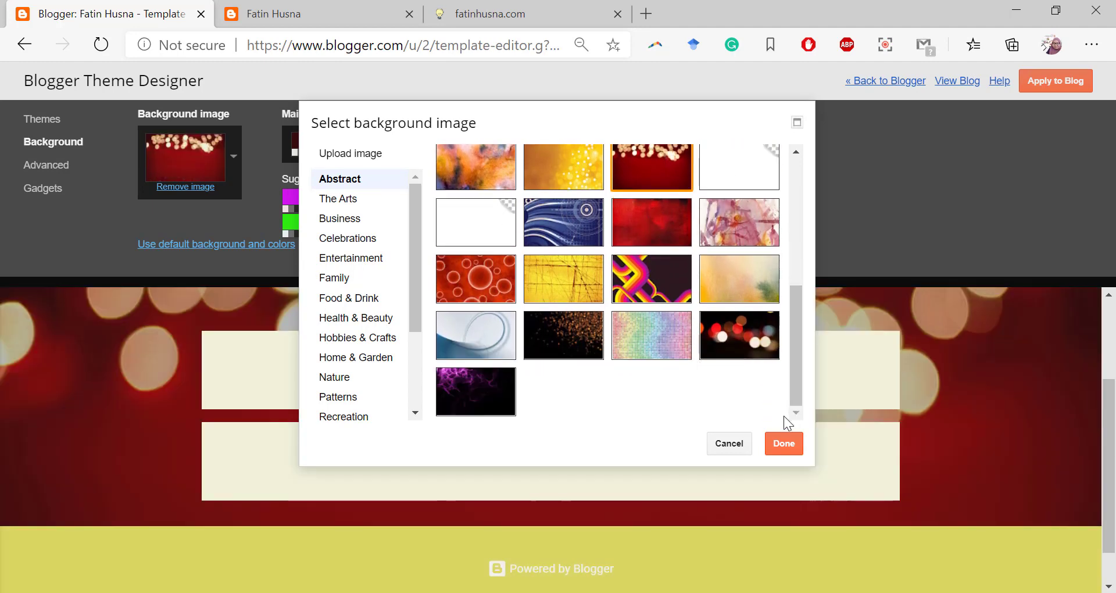
left_click(762, 338)
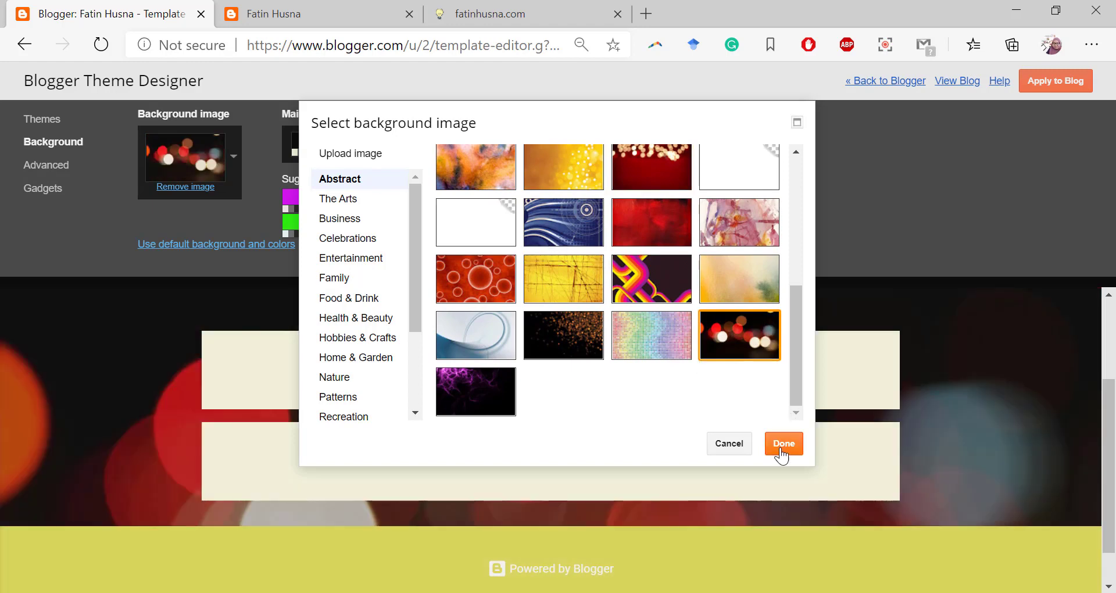
left_click(782, 444)
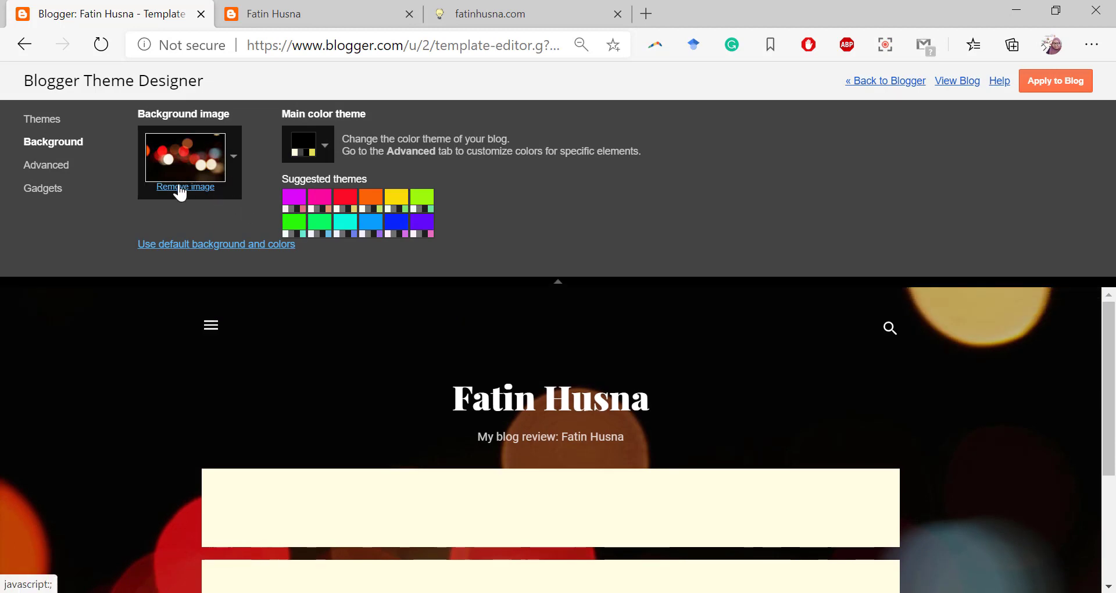
Open the advanced theme settings and examine the blog preview with the new background.
left_click(51, 168)
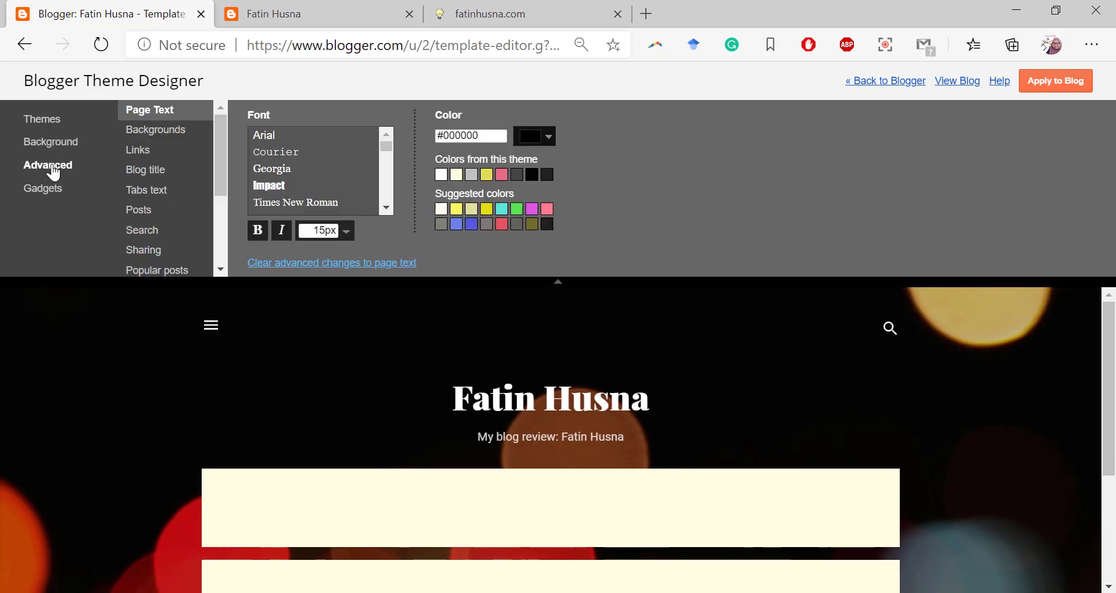
scroll(504, 472, "down", 3)
scroll(504, 471, "up", 1)
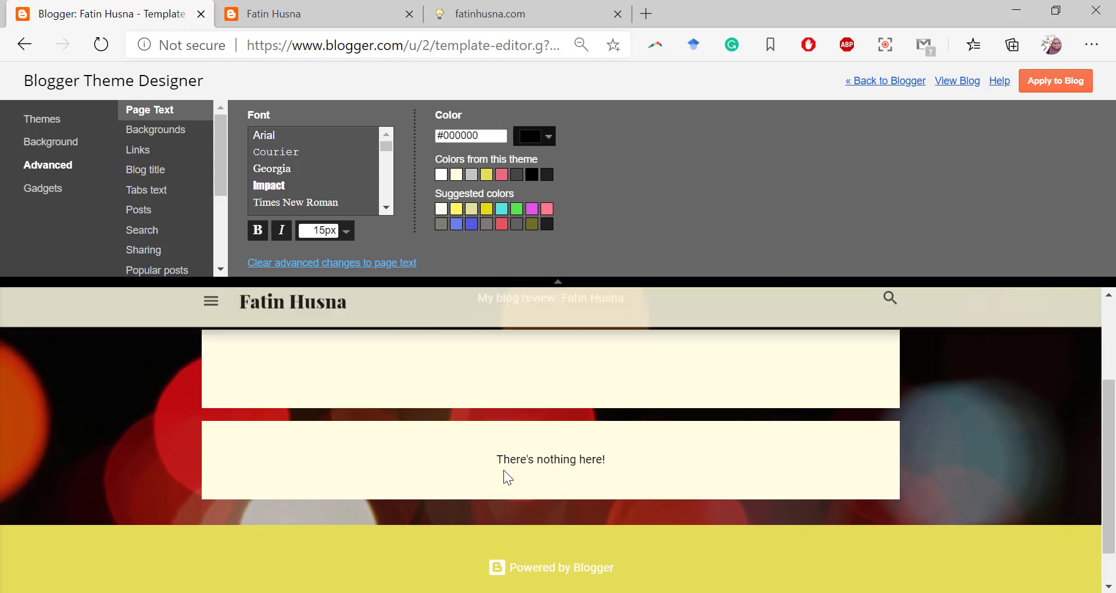
scroll(503, 470, "up", 2)
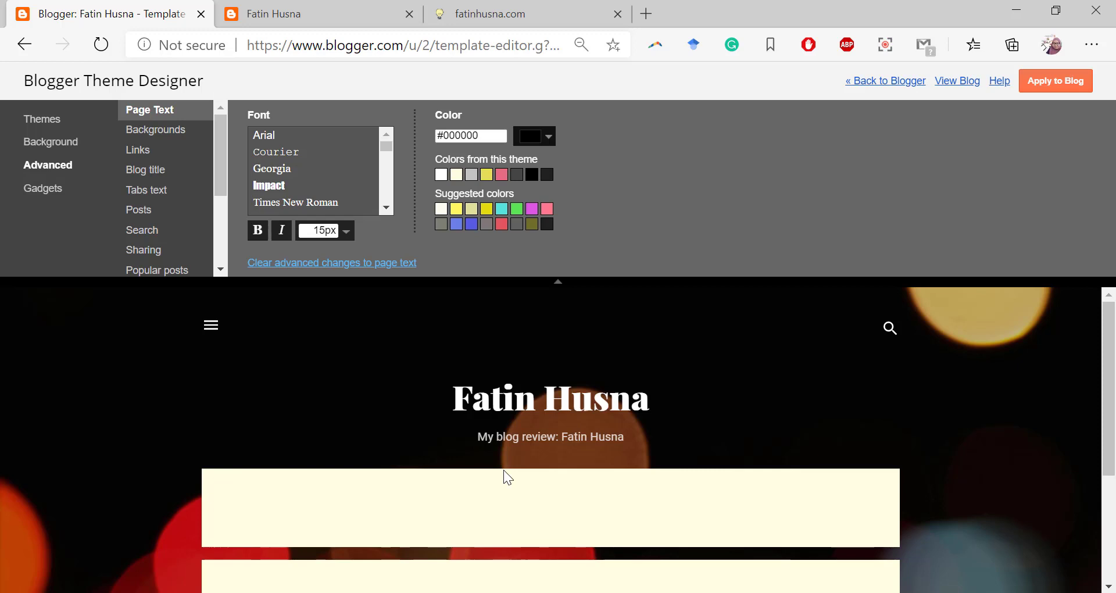
scroll(504, 470, "down", 1)
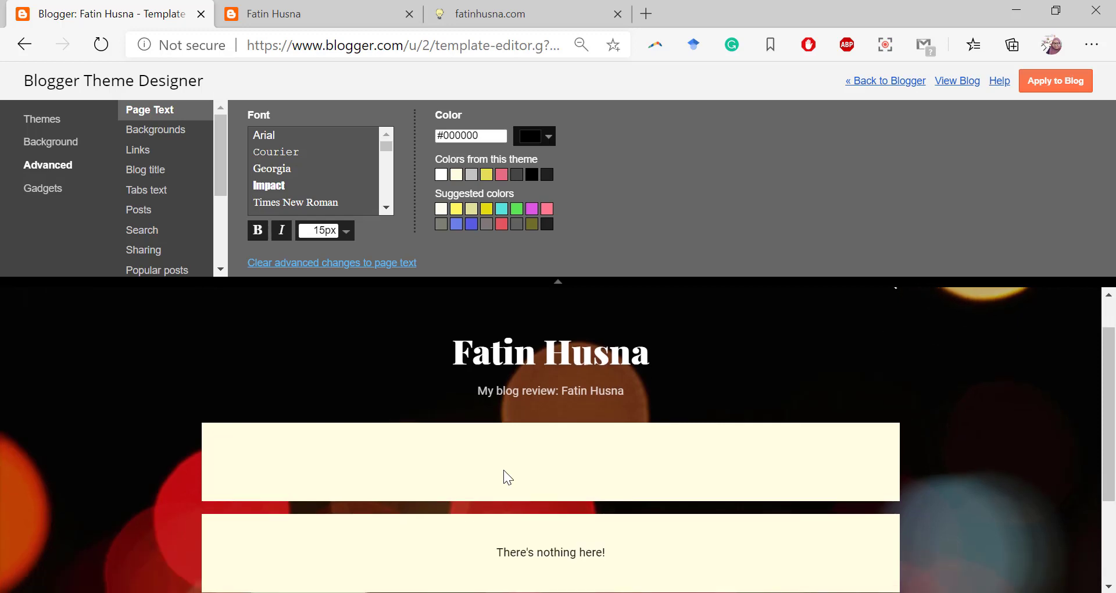
scroll(504, 477, "up", 1)
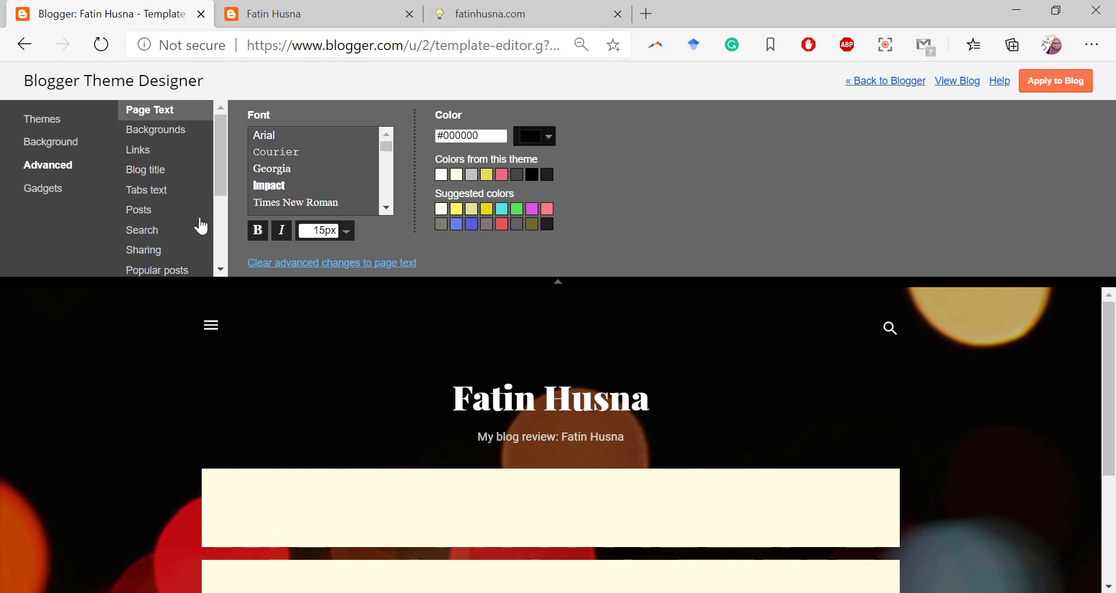
Try the Crushed font for the blog title, then set the title font to Damion.
left_click(153, 174)
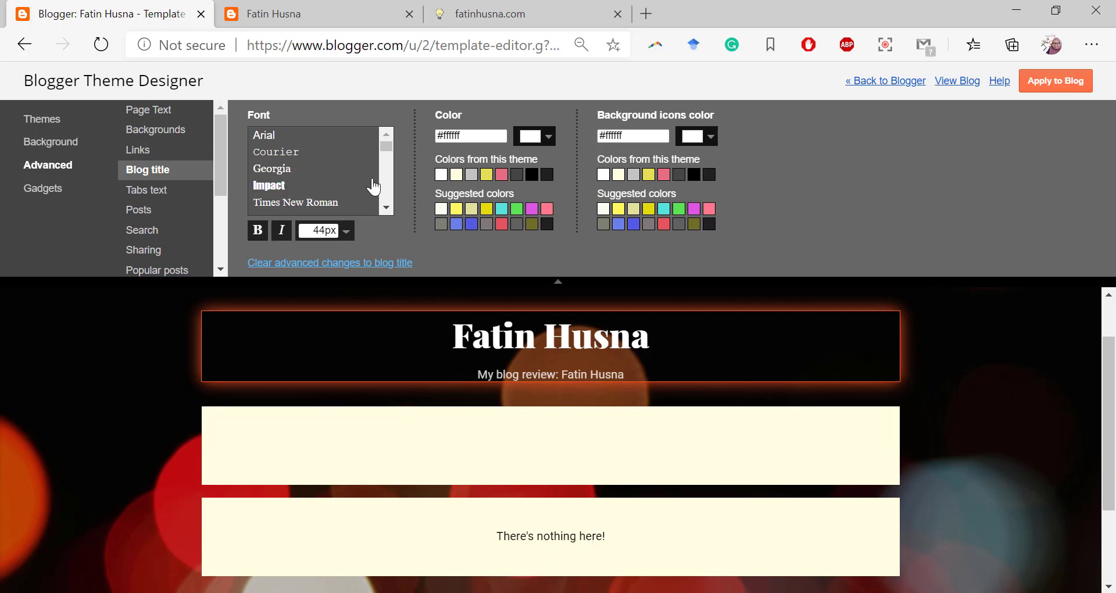
left_click_drag(383, 147, 382, 157)
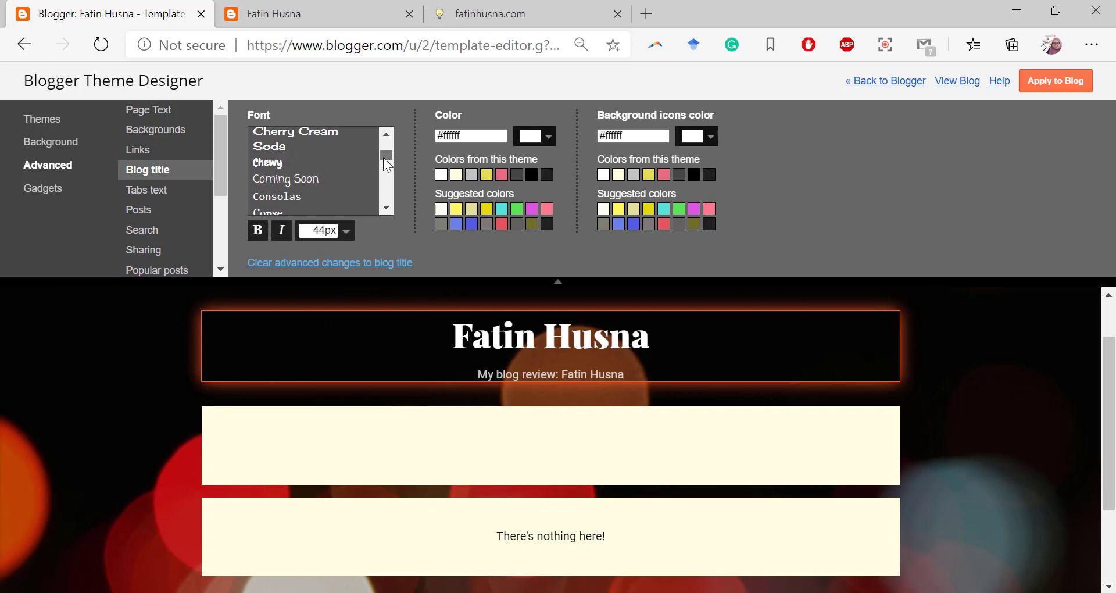
left_click(384, 207)
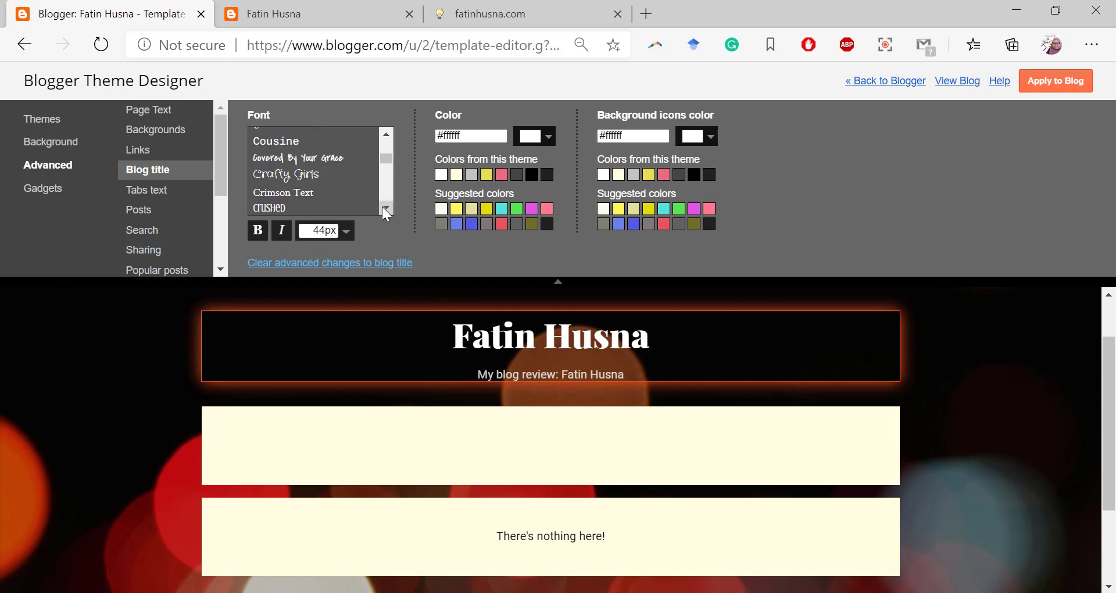
left_click(383, 207)
left_click(265, 174)
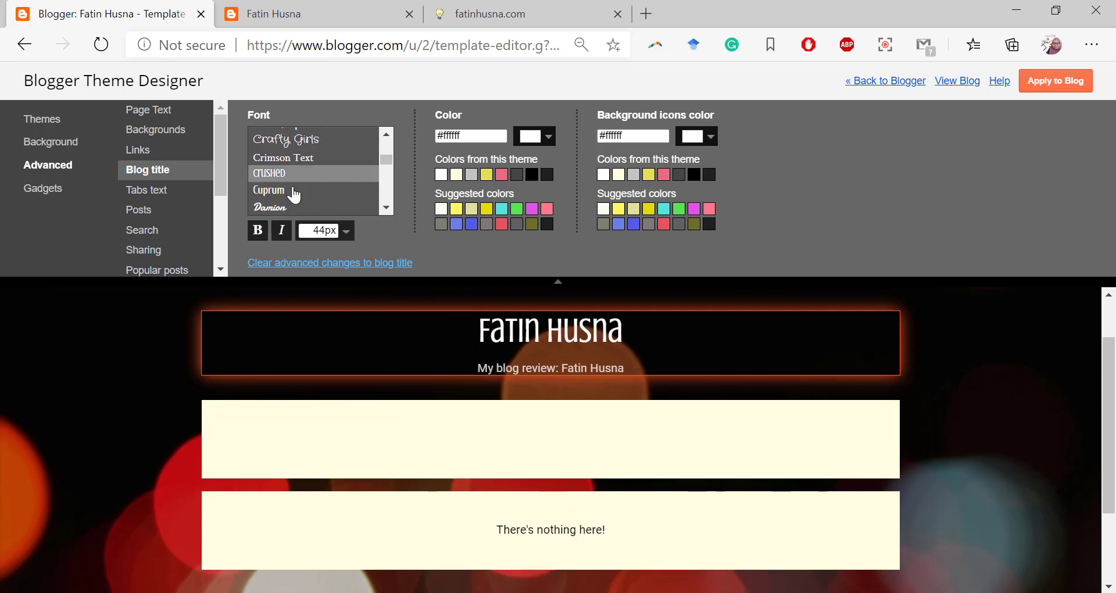
left_click(285, 208)
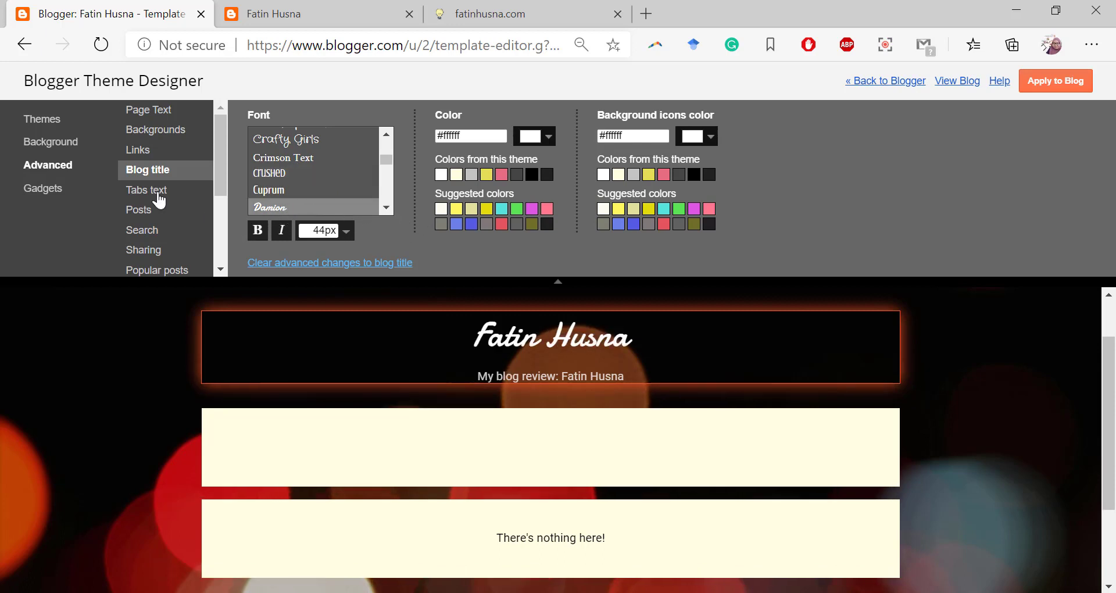
Try a light red for the blog title and set its color to light yellow.
left_click(548, 138)
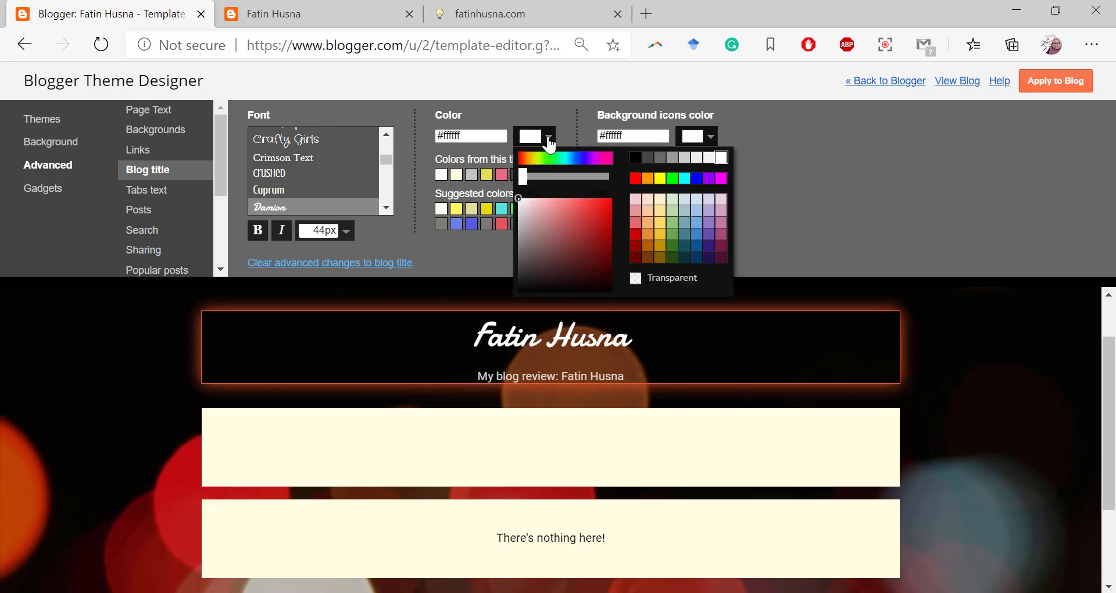
left_click(635, 211)
left_click(661, 212)
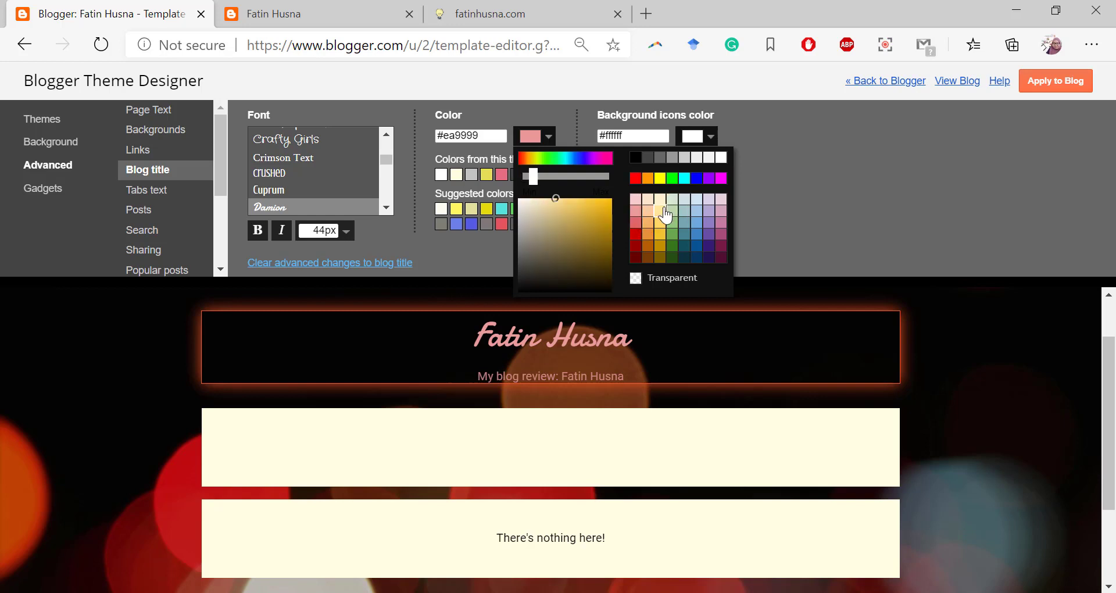
Open the advanced settings for posts, examine the post area in the preview and look through the remaining advanced categories.
left_click(150, 210)
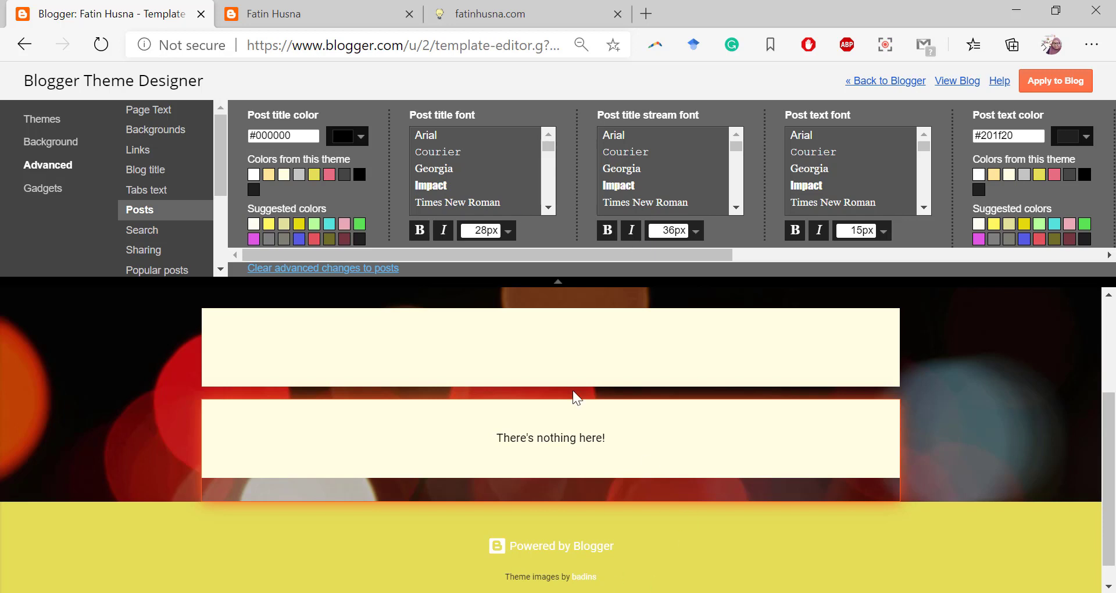
scroll(560, 375, "up", 3)
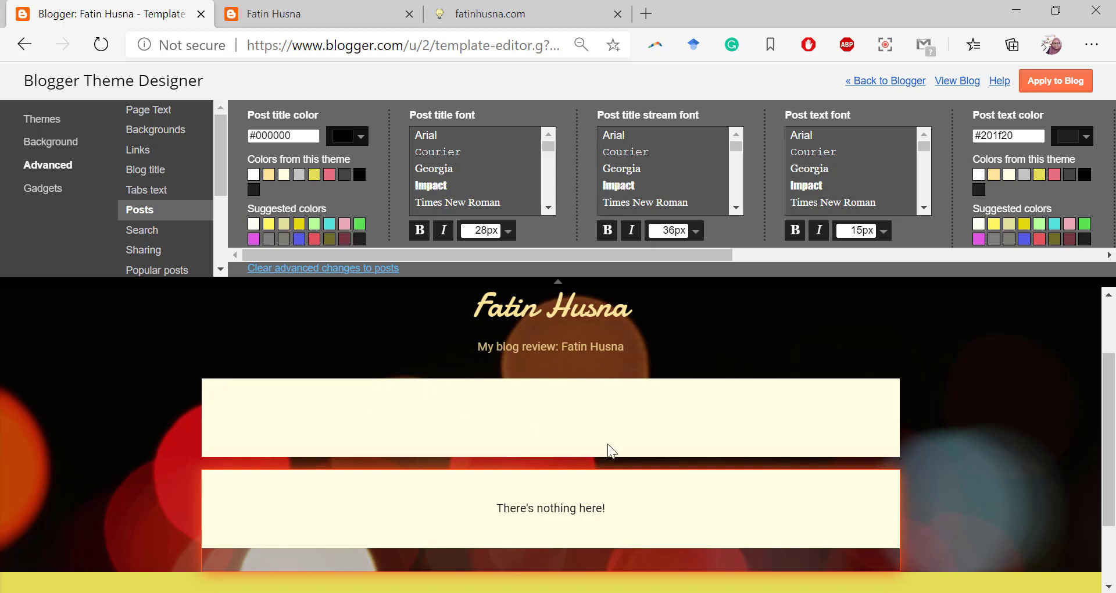
scroll(365, 420, "down", 1)
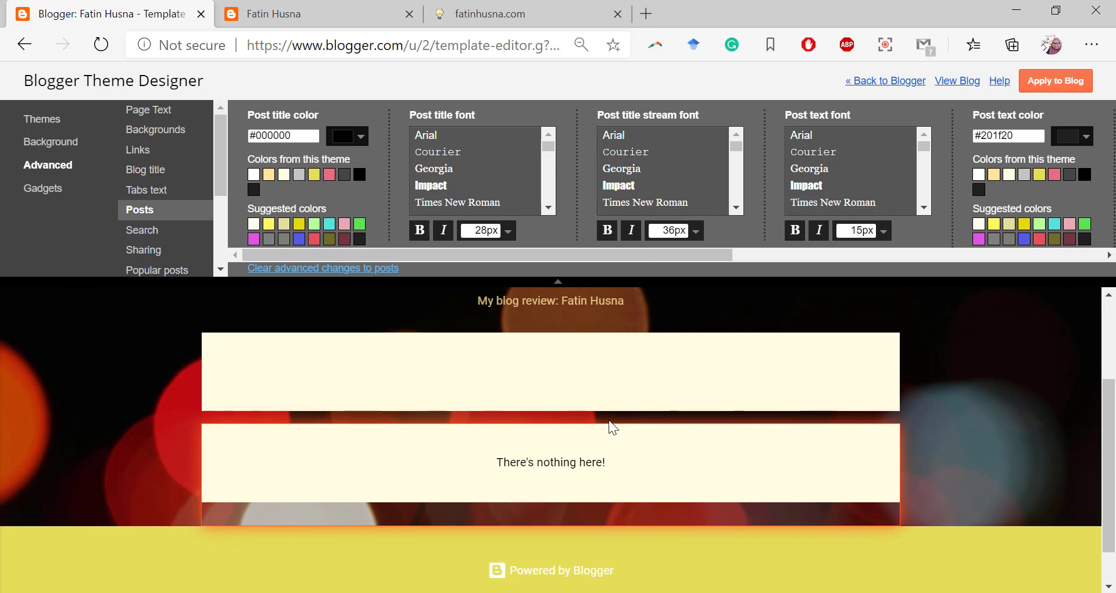
scroll(608, 420, "up", 1)
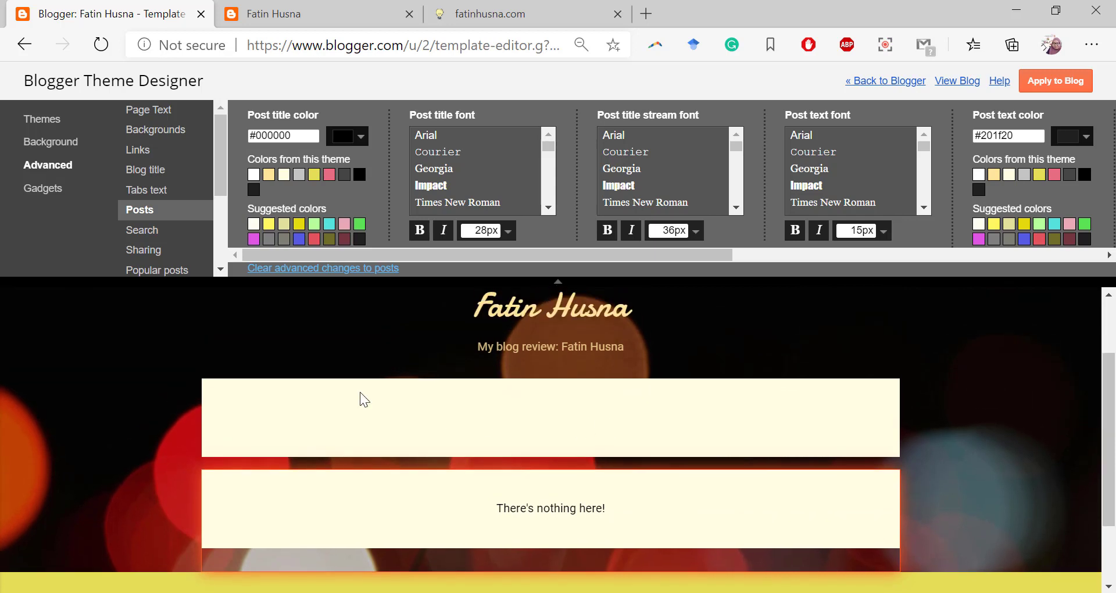
scroll(226, 272, "down", 3)
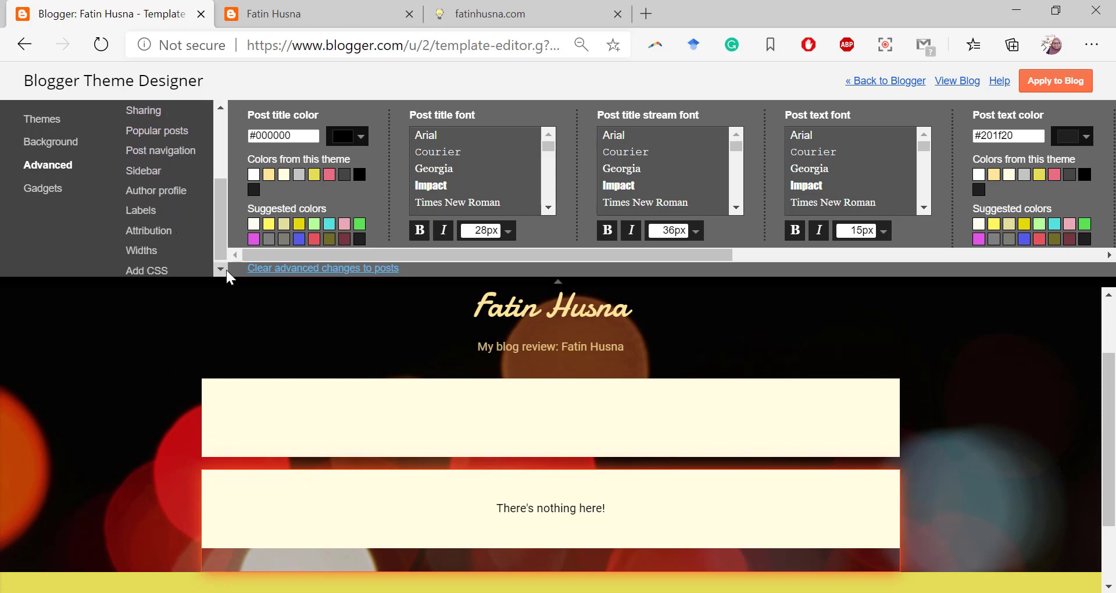
Open the theme's gadget settings and look through the list of available gadgets.
left_click_drag(218, 234, 213, 128)
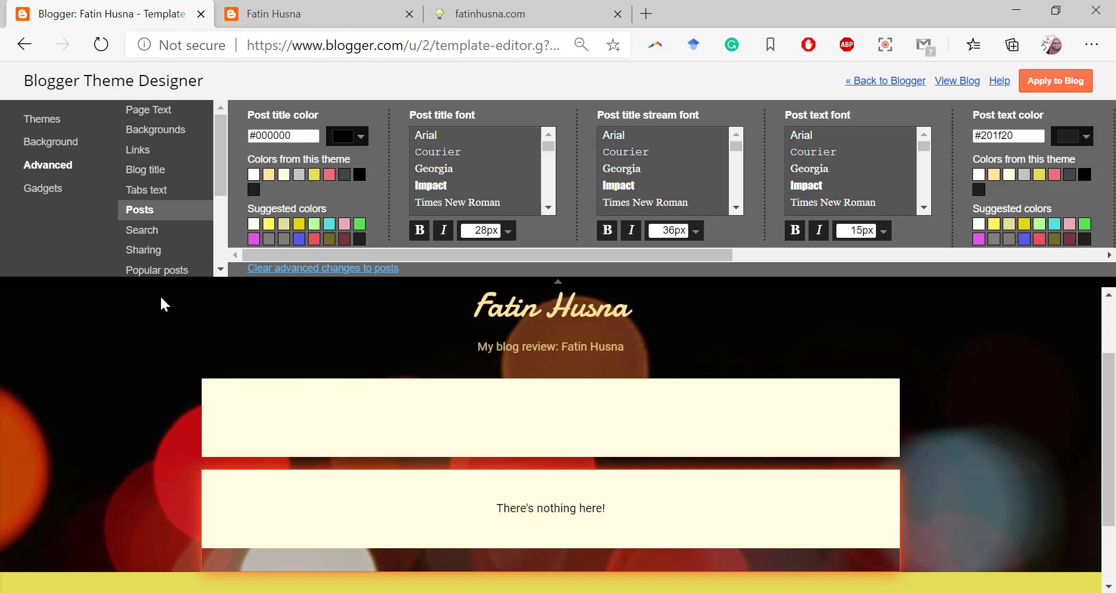
left_click(69, 194)
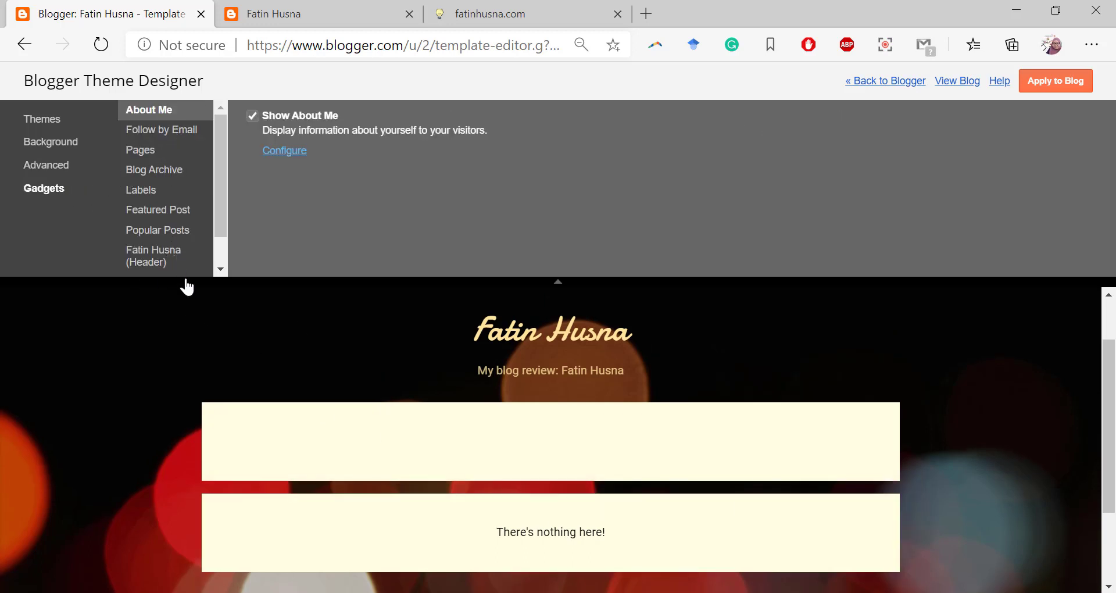
left_click(222, 270)
left_click_drag(222, 245, 224, 151)
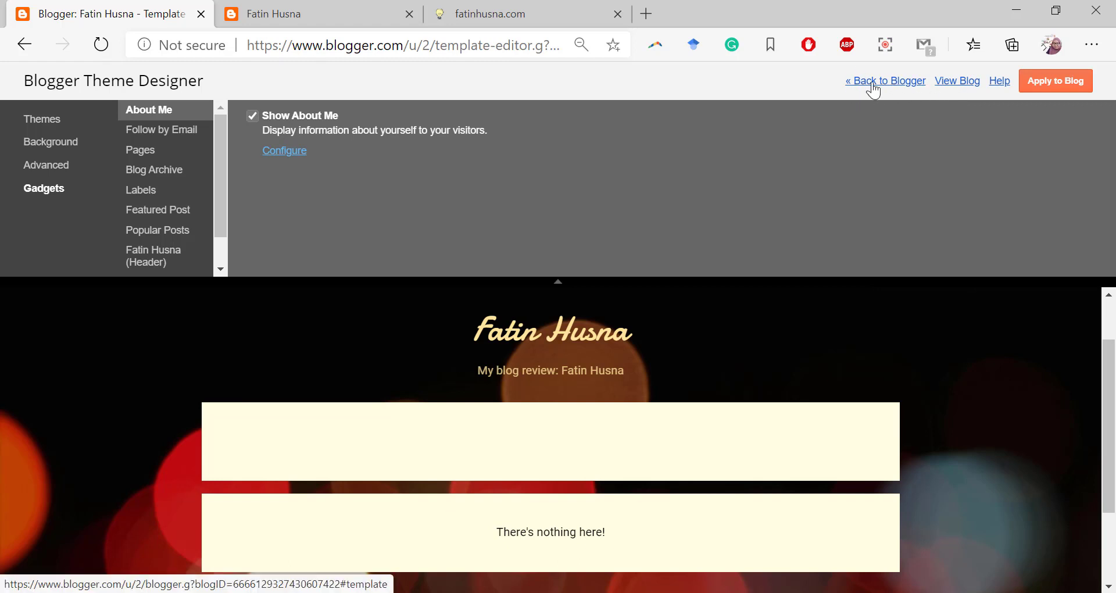
Leave the theme designer and return to the Blogger dashboard without applying the pending theme changes.
key("ctrl+1")
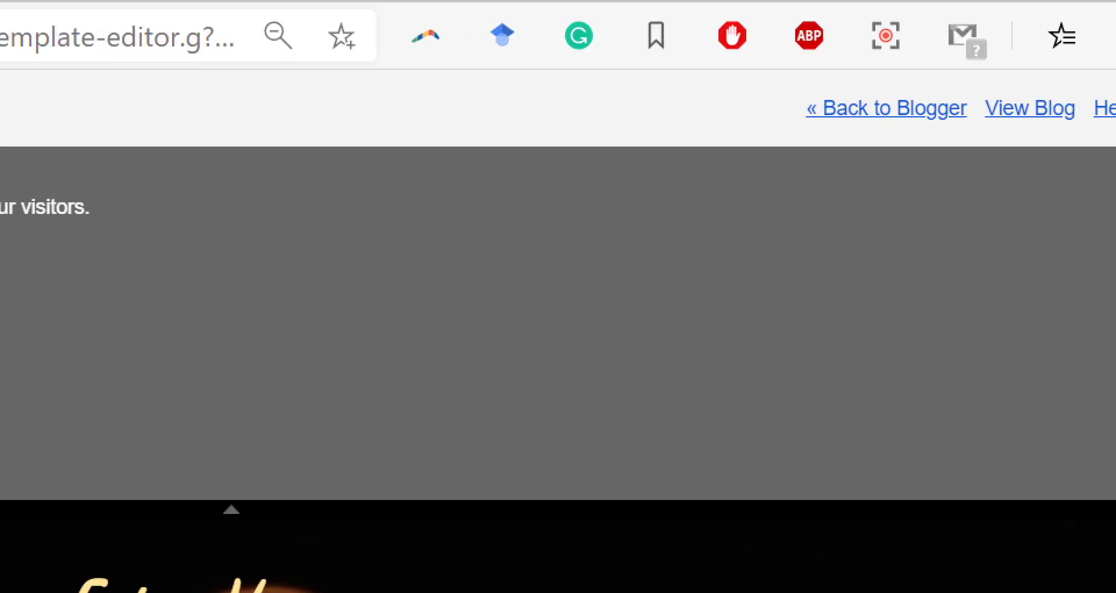
left_click(883, 78)
mouse_move(896, 89)
left_mouse_down()
mouse_move(772, 104)
mouse_move(962, 84)
mouse_move(892, 99)
left_mouse_up()
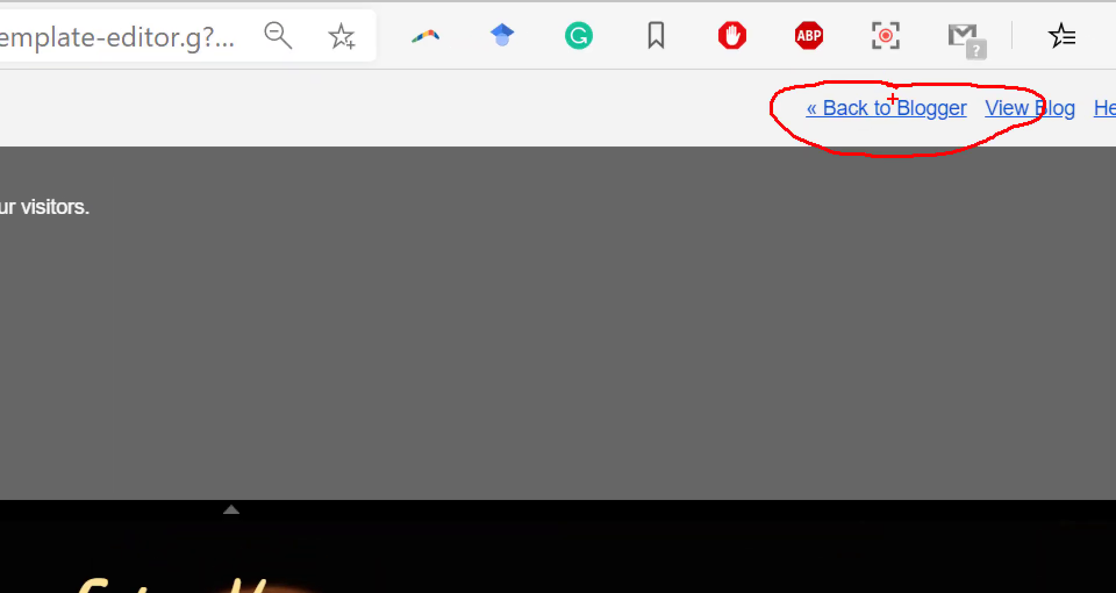
key("Escape")
left_click(884, 81)
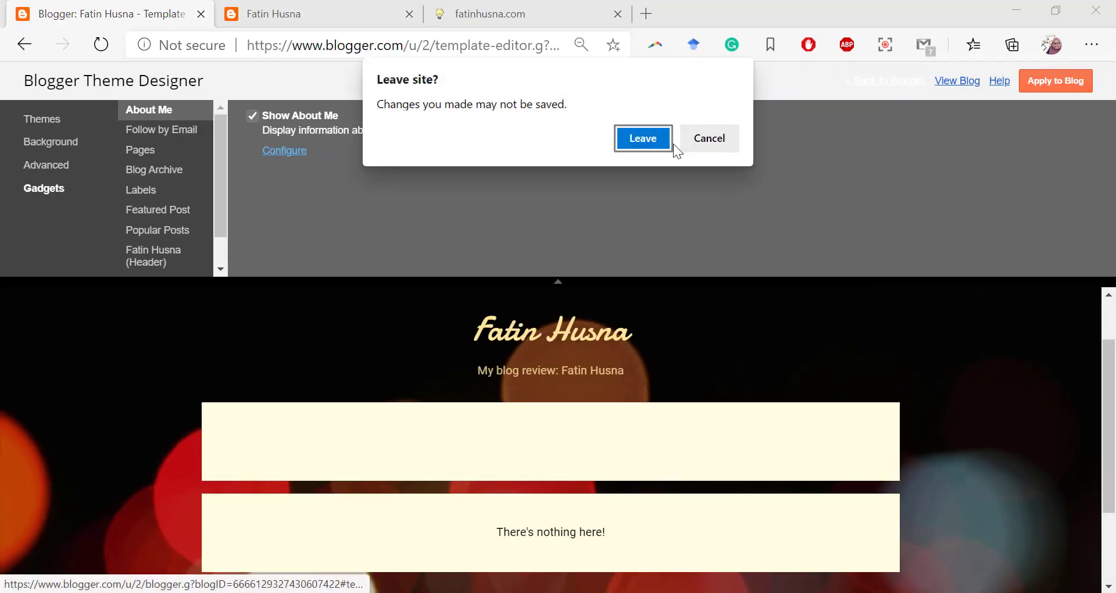
left_click(643, 138)
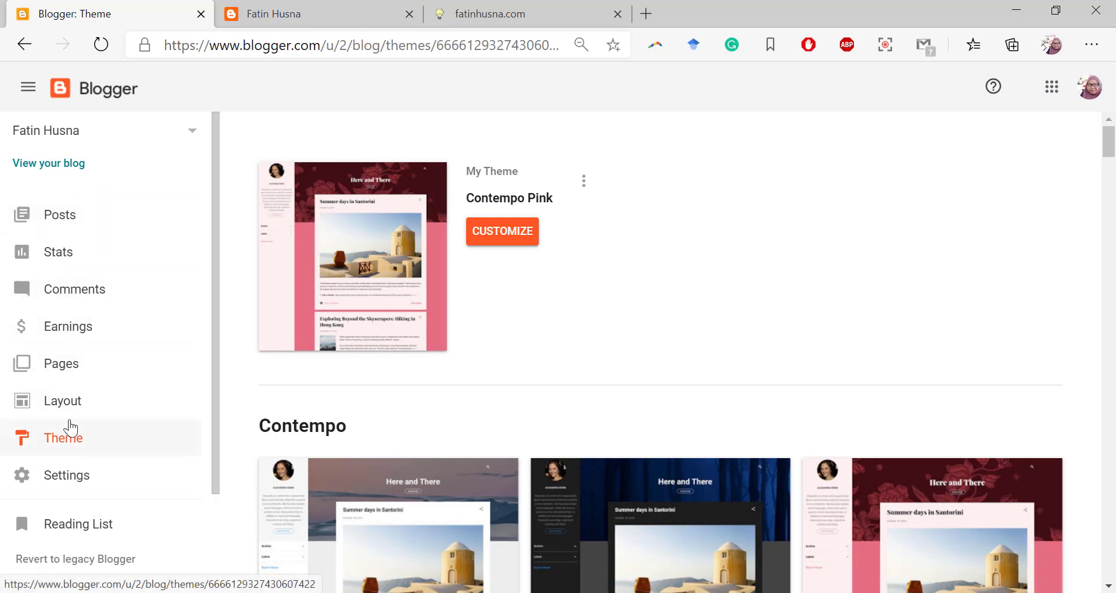
Open the blog's layout page and reduce the browser zoom to 67%.
left_click(70, 401)
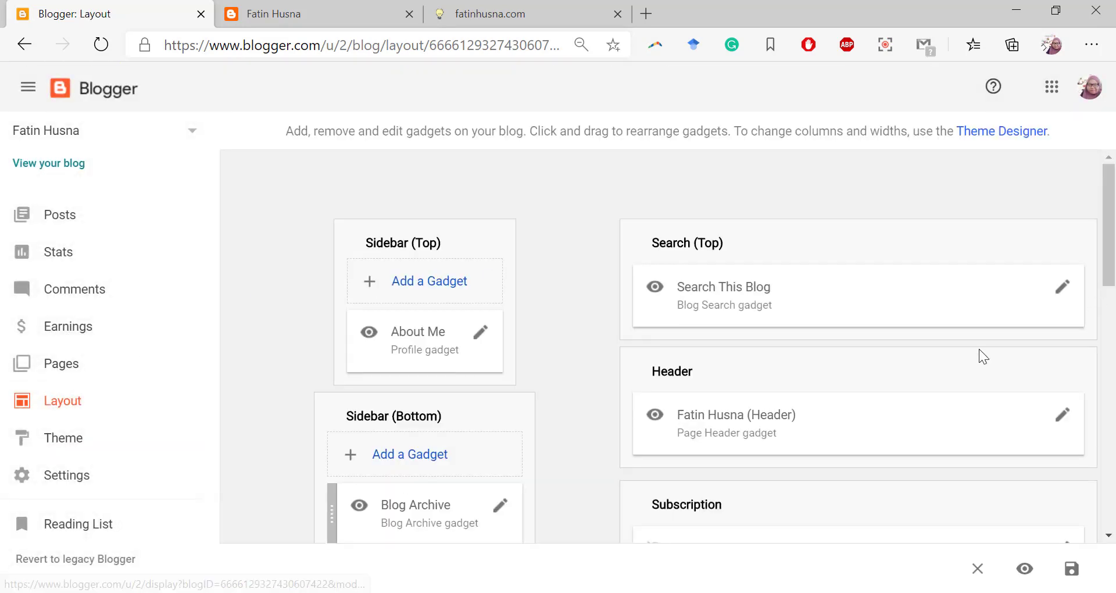
left_click(1096, 46)
left_click(1097, 45)
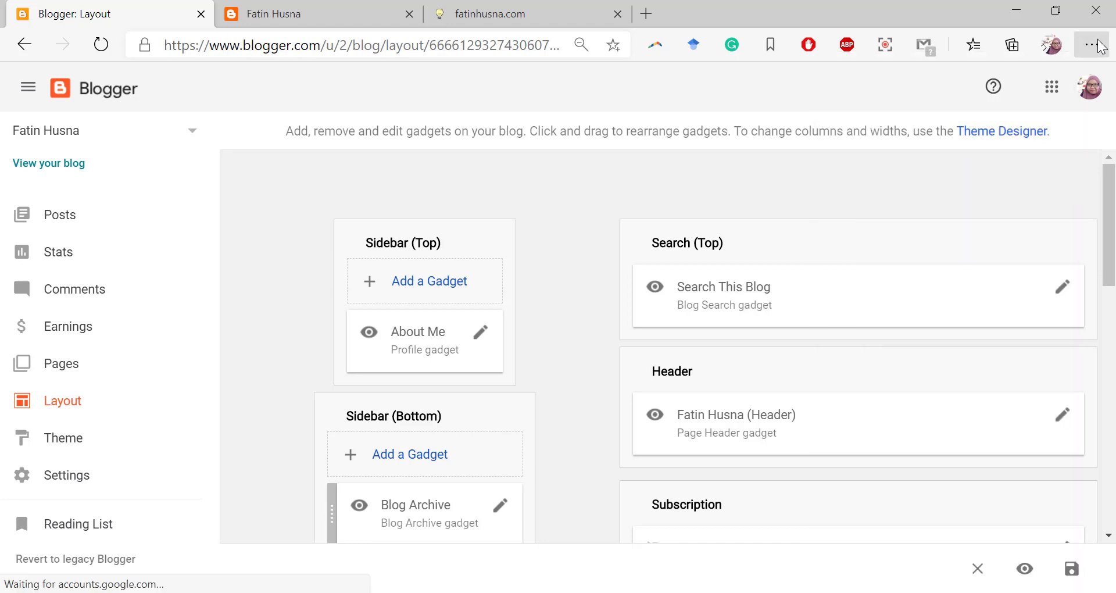
left_click(1096, 46)
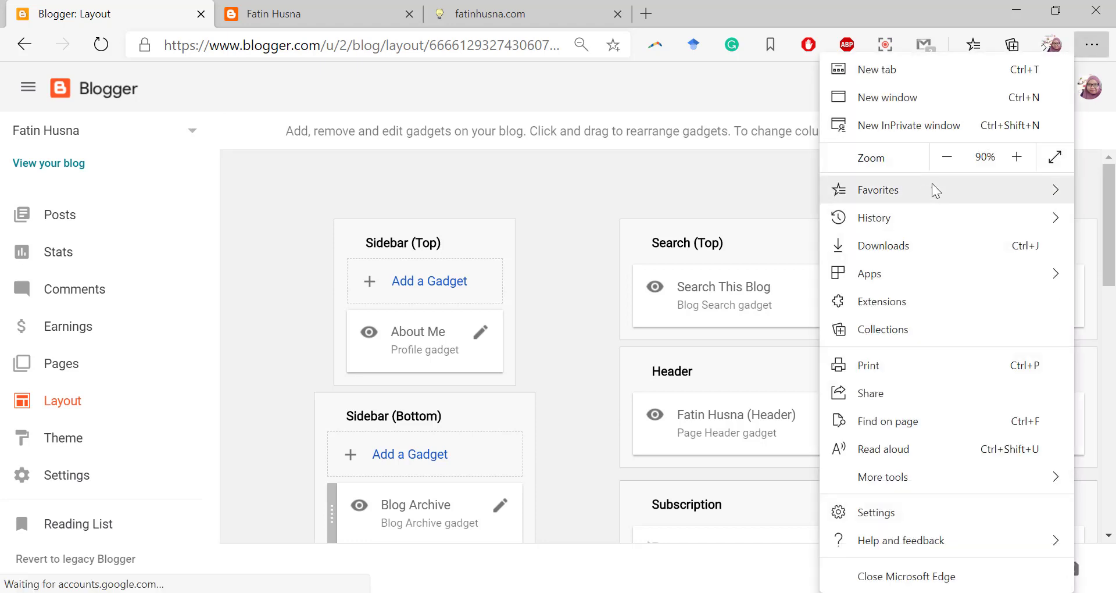
left_click(947, 166)
left_click(946, 166)
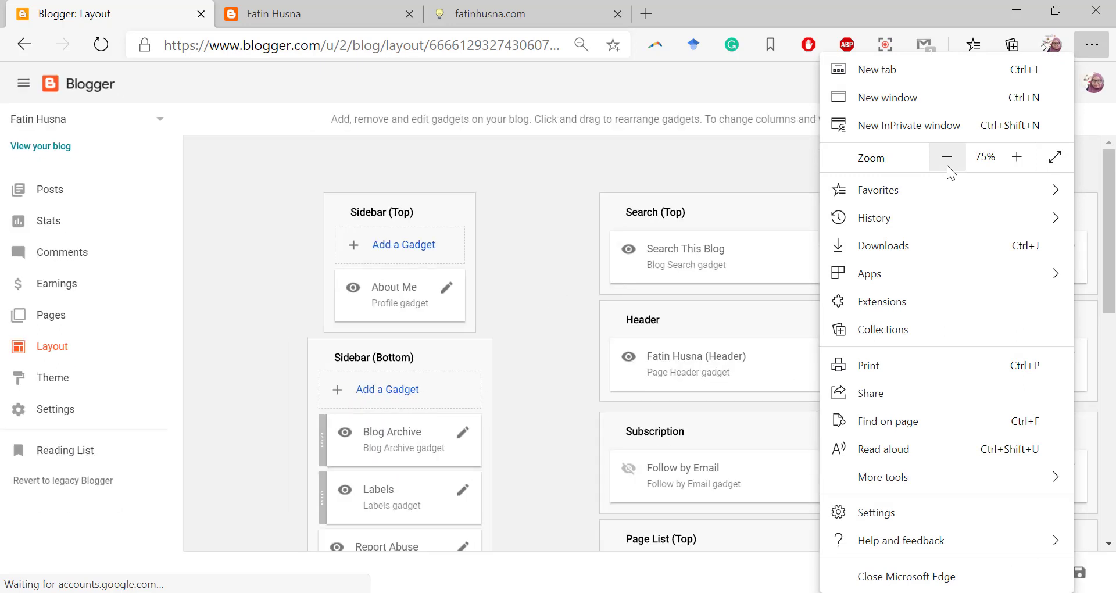
left_click(258, 221)
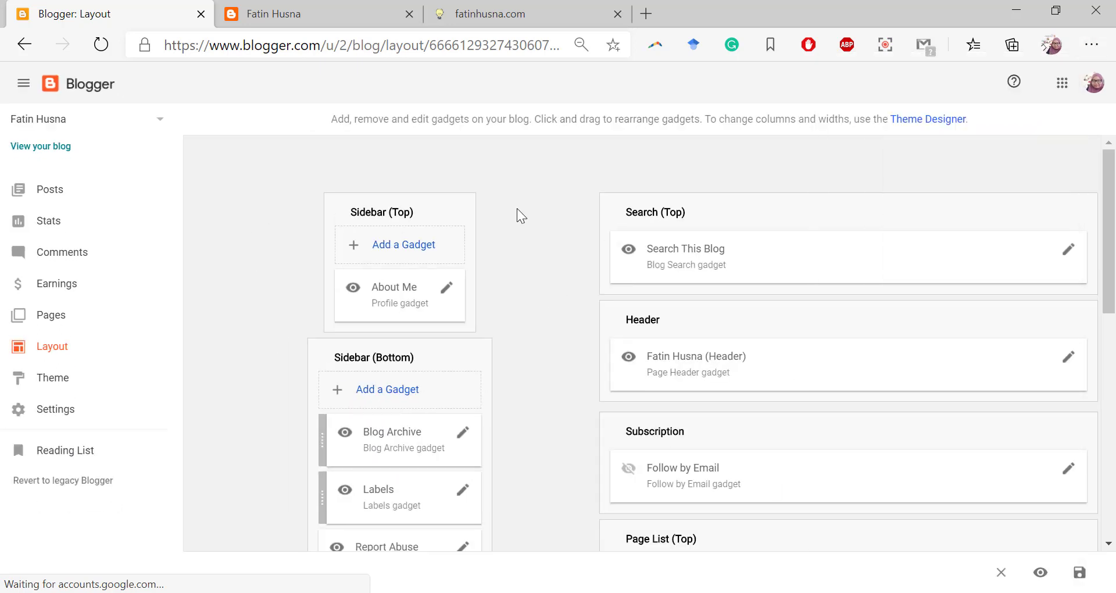
left_click(1097, 51)
left_click(947, 159)
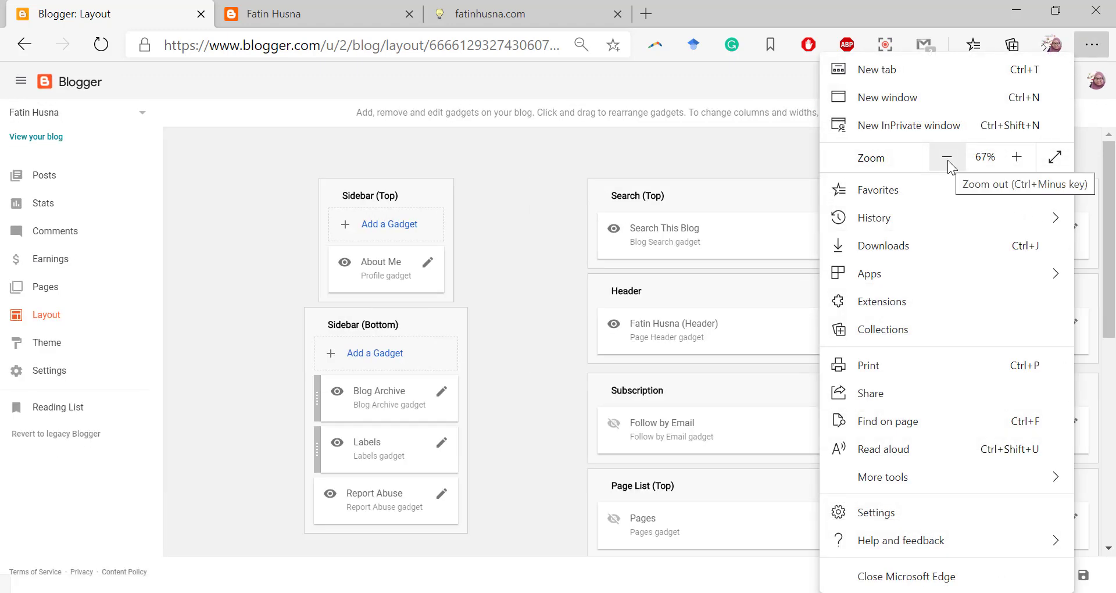
left_click(248, 253)
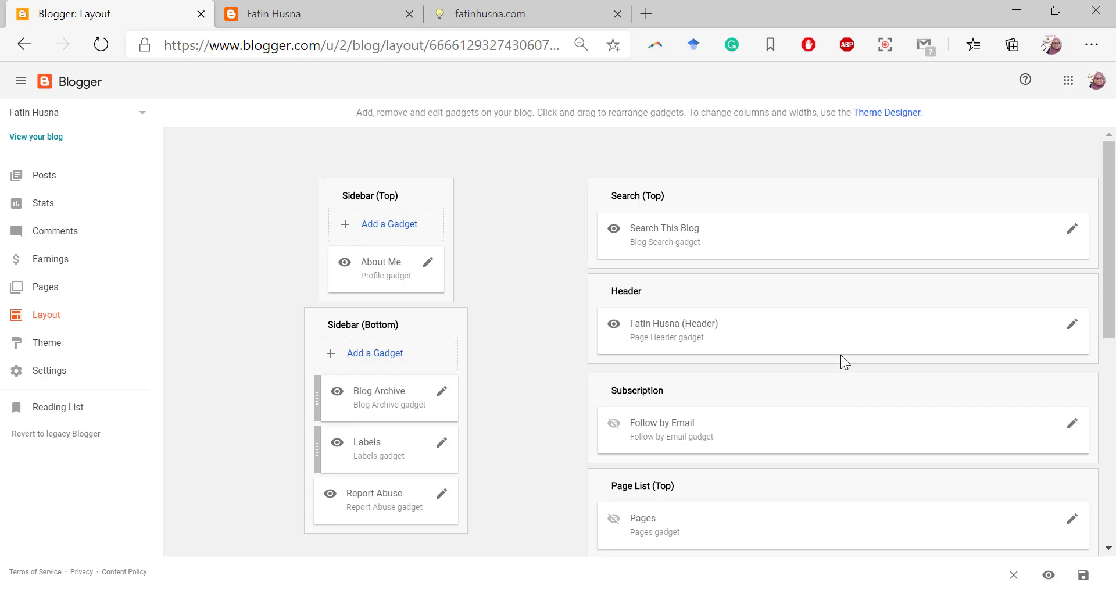
Open the sidebar menu on the published blog and compare its profile section with the sidebar gadgets in the layout.
left_click(285, 12)
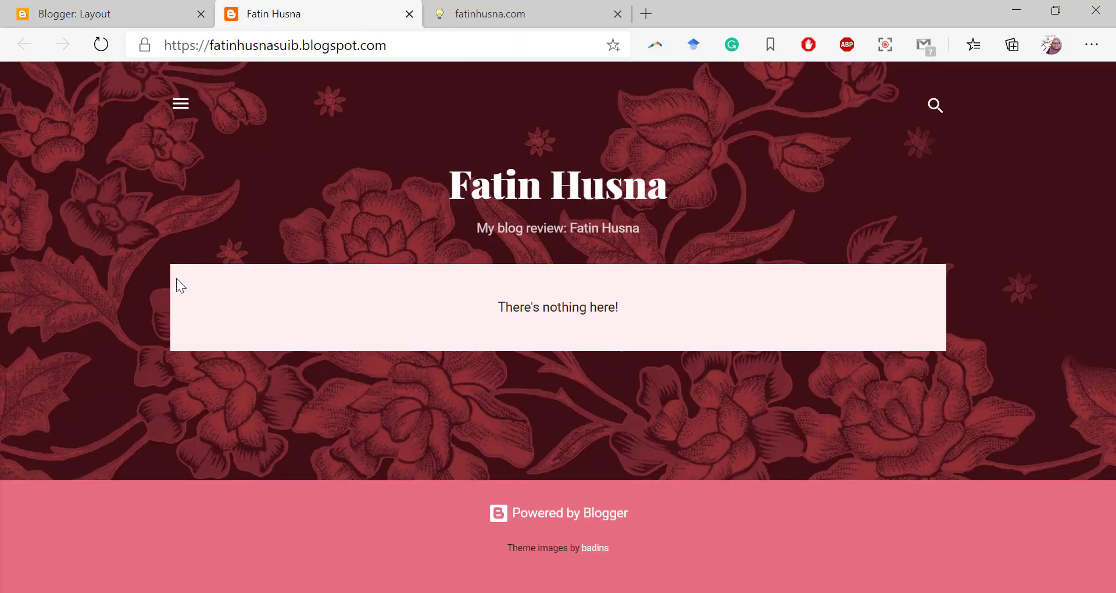
left_click(181, 106)
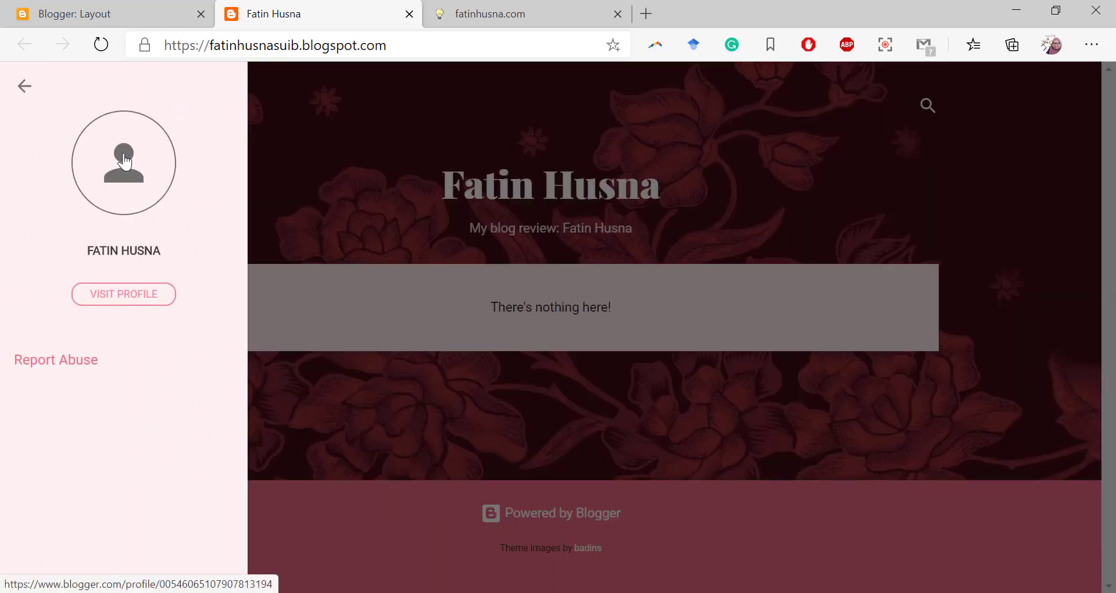
left_click(171, 9)
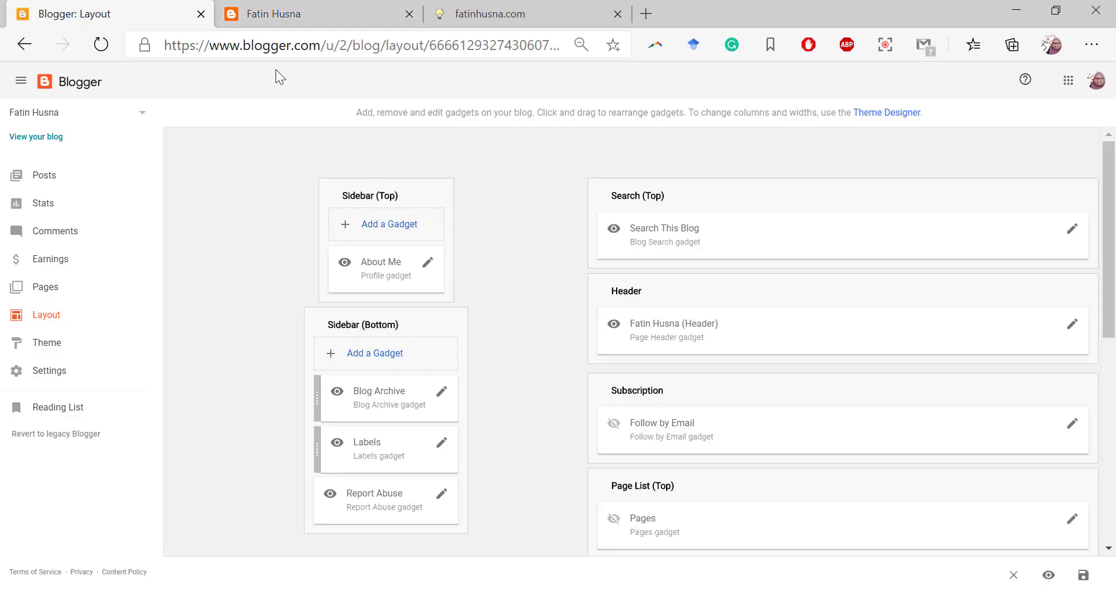
left_click(291, 13)
left_click(47, 14)
left_click(308, 13)
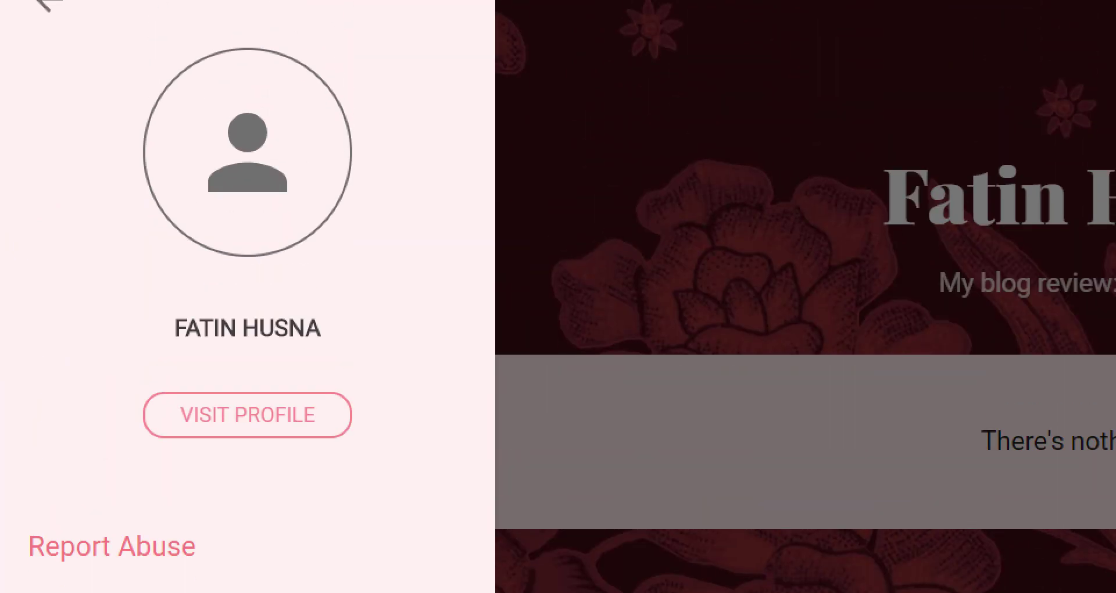
mouse_move(196, 6)
left_mouse_down()
mouse_move(172, 13)
mouse_move(169, 469)
mouse_move(378, 58)
mouse_move(204, 1)
left_mouse_up()
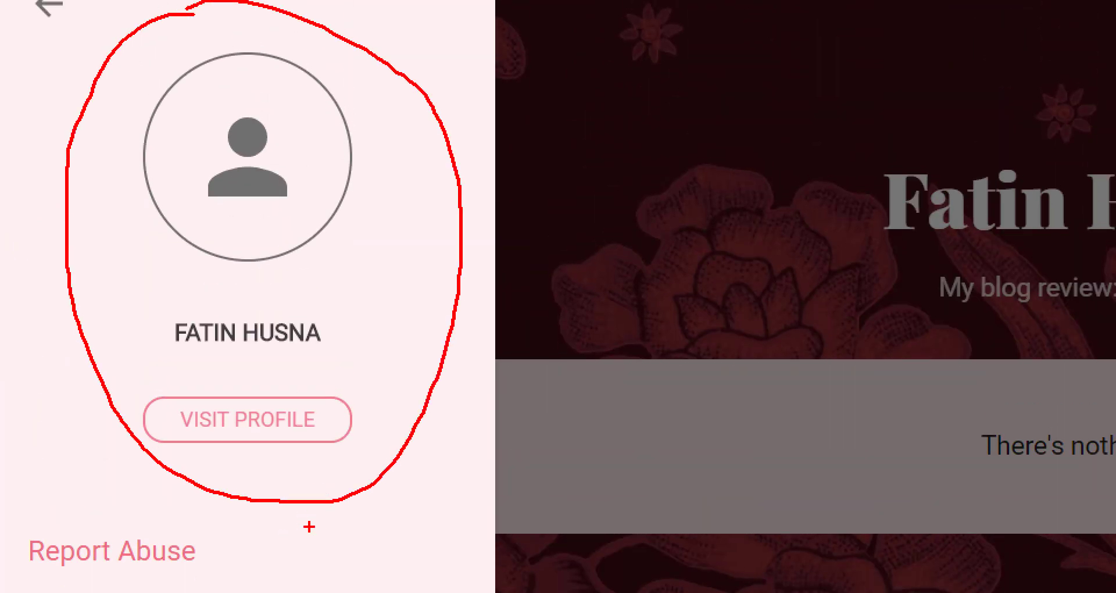
mouse_move(265, 572)
left_mouse_down()
mouse_move(264, 591)
mouse_move(332, 583)
left_mouse_up()
mouse_move(381, 518)
left_mouse_down()
mouse_move(384, 589)
mouse_move(400, 561)
left_mouse_up()
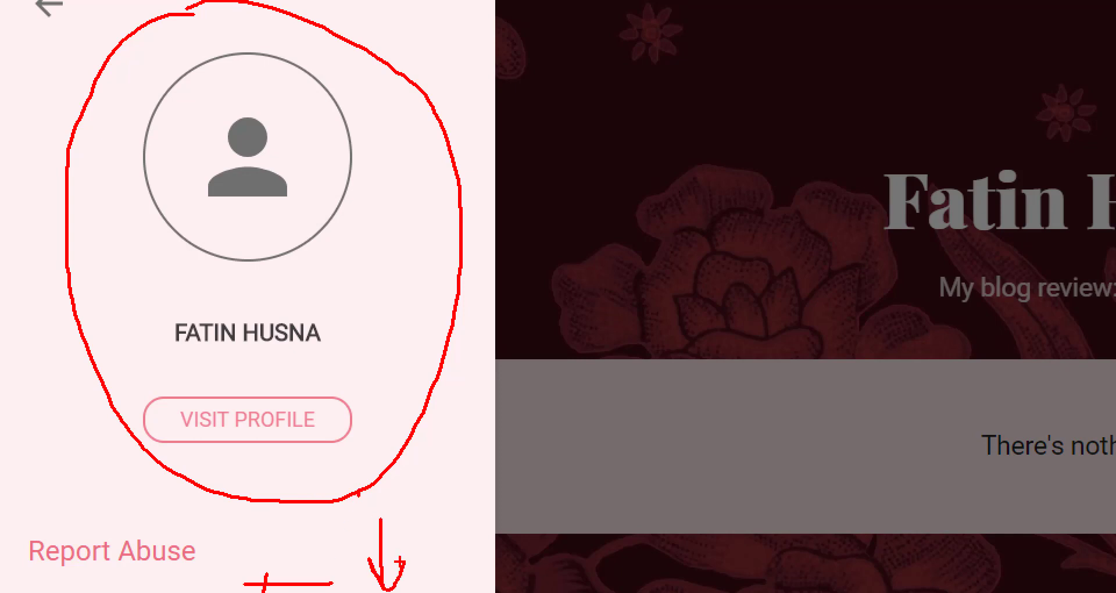
key("Escape")
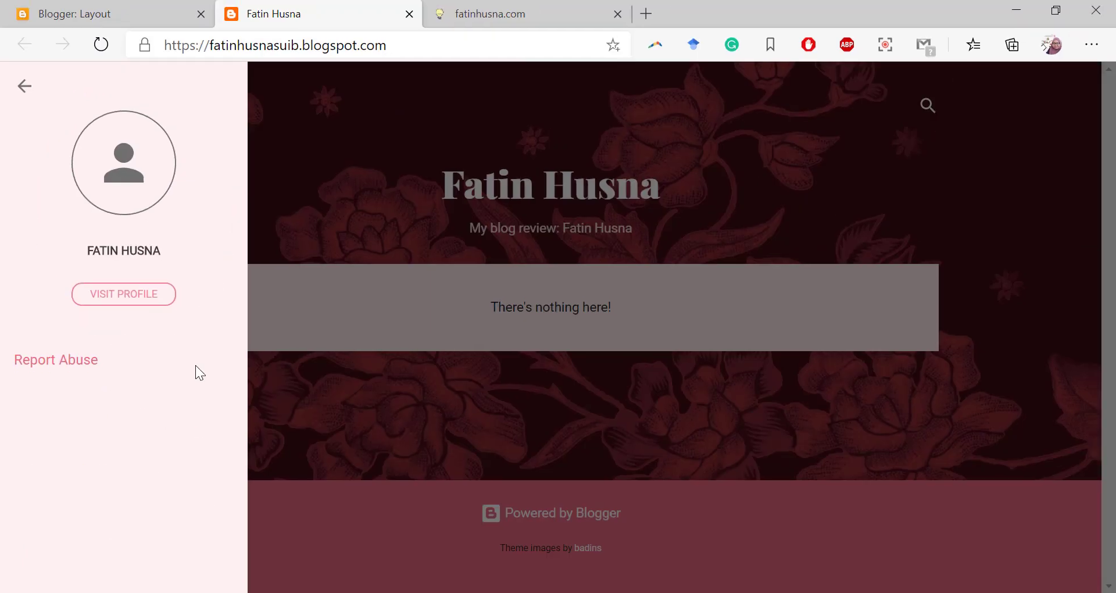
Close the published blog's sidebar menu and return to the layout page to examine the top and bottom sidebar gadgets.
left_click(21, 88)
left_click(74, 13)
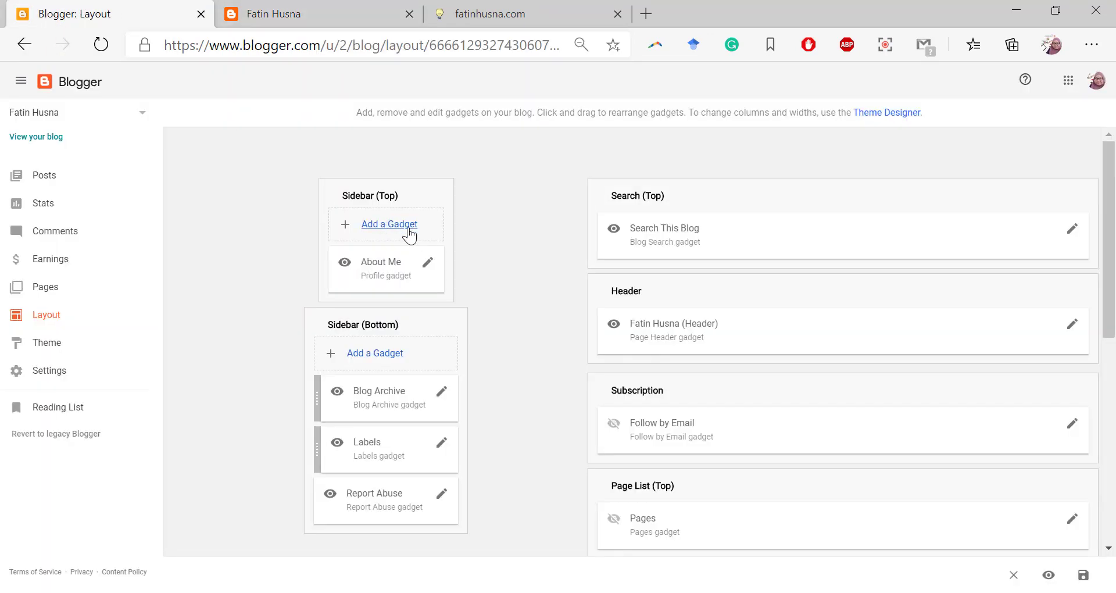
left_click(346, 7)
left_click(163, 8)
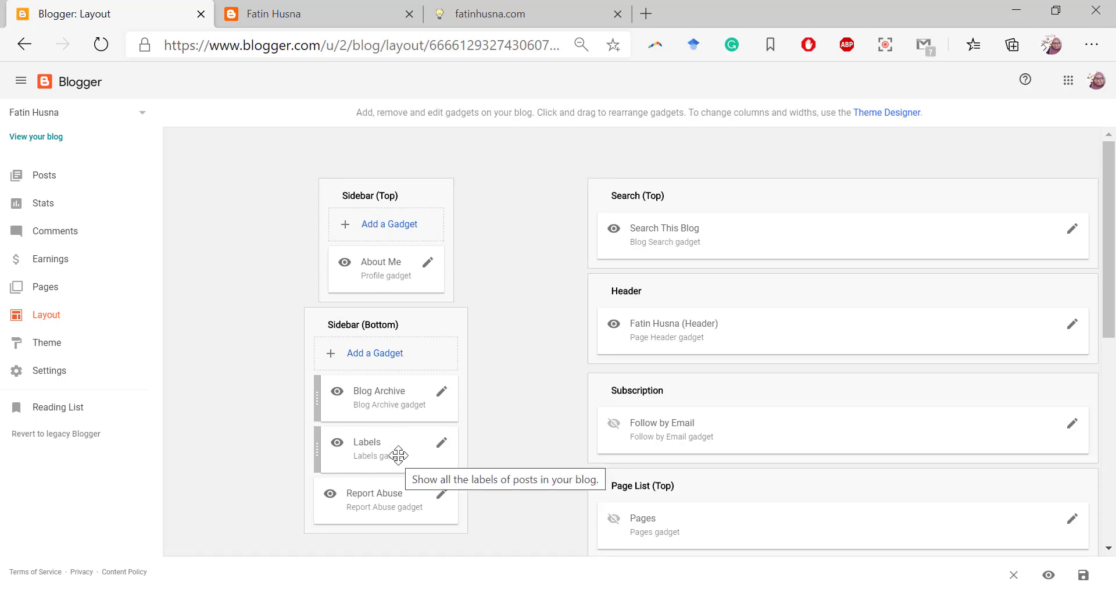
Look at the published blog's side menu and compare it with the sidebar gadgets in the layout editor.
left_click(298, 11)
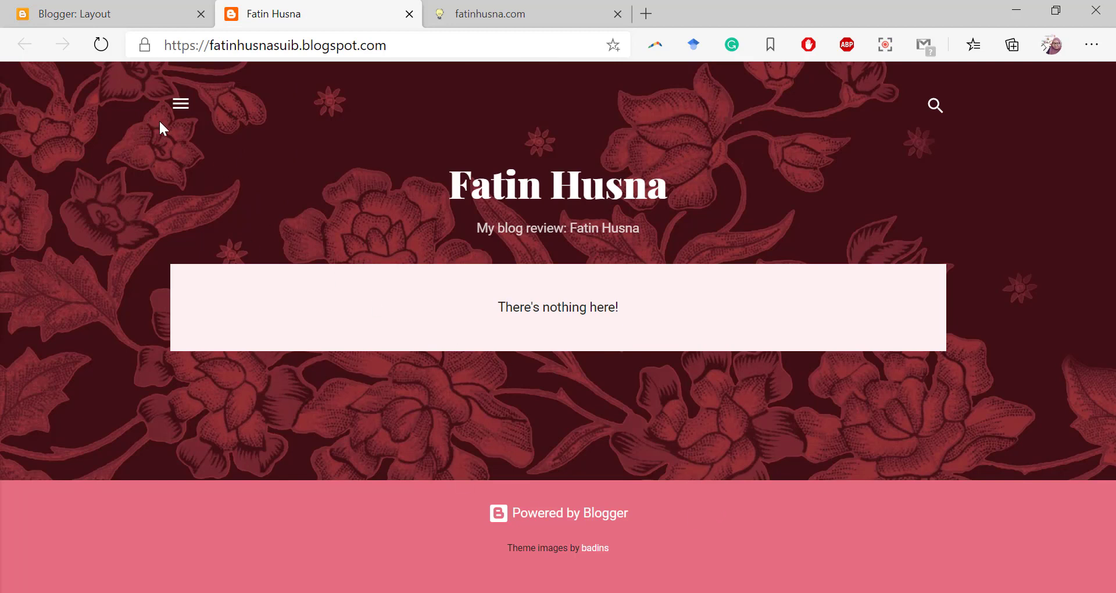
left_click(180, 103)
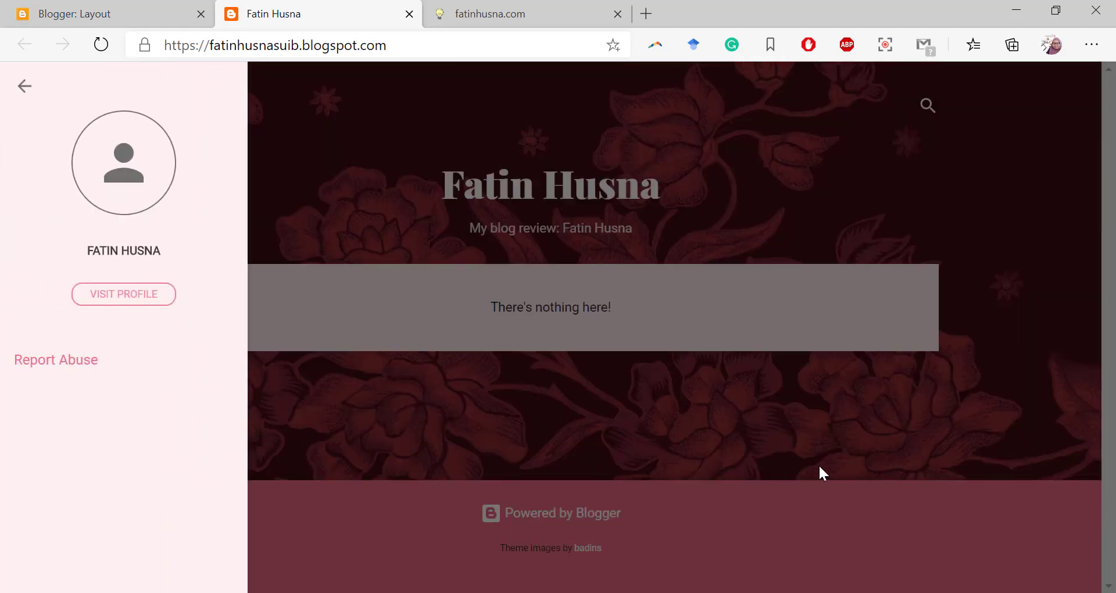
left_click(327, 167)
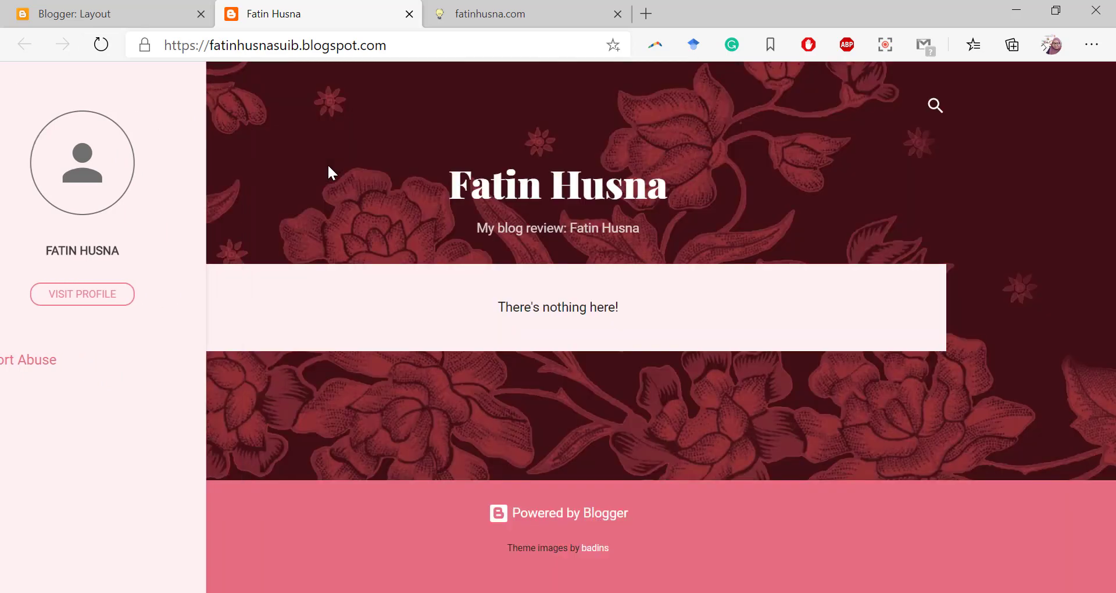
left_click(152, 10)
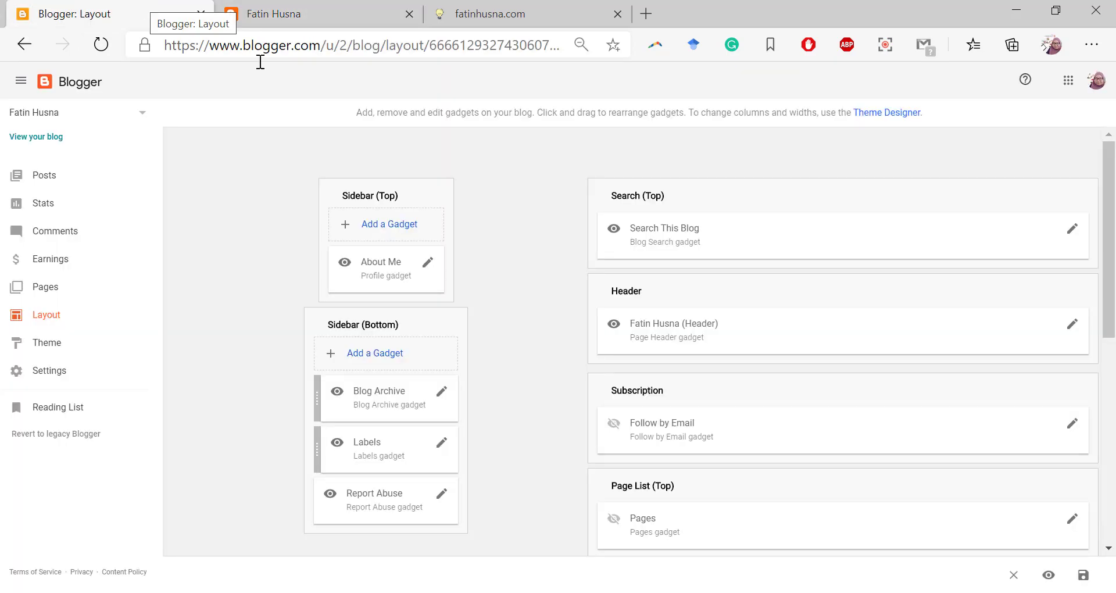
left_click(320, 9)
left_click(59, 8)
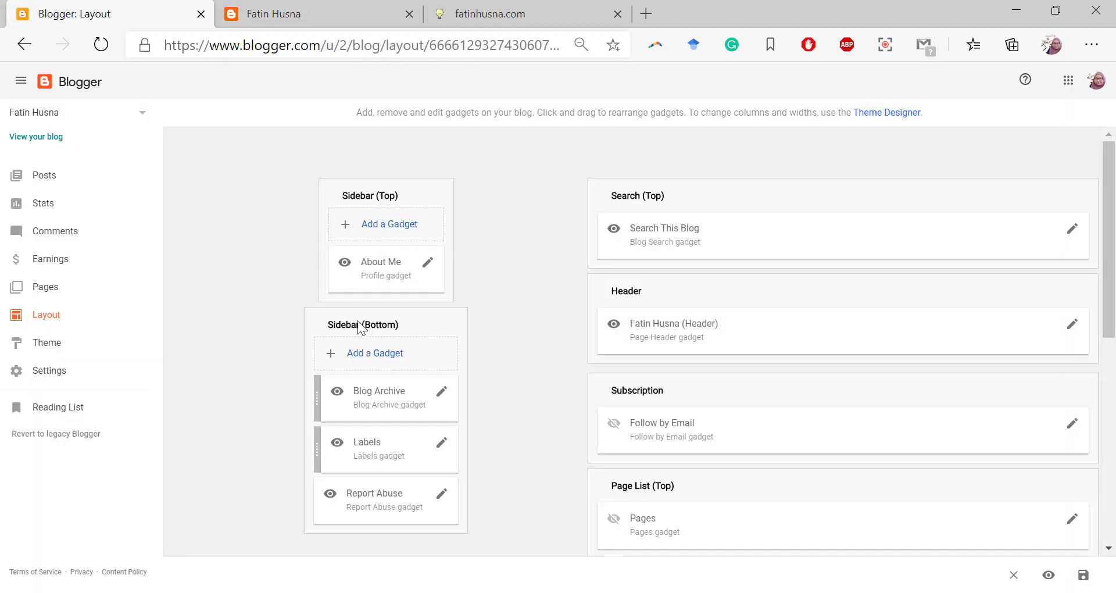
Move the Blog Archive and Labels gadgets from Sidebar (Bottom) into Sidebar (Top), below About Me.
left_click_drag(382, 400, 381, 294)
left_click_drag(378, 443, 379, 343)
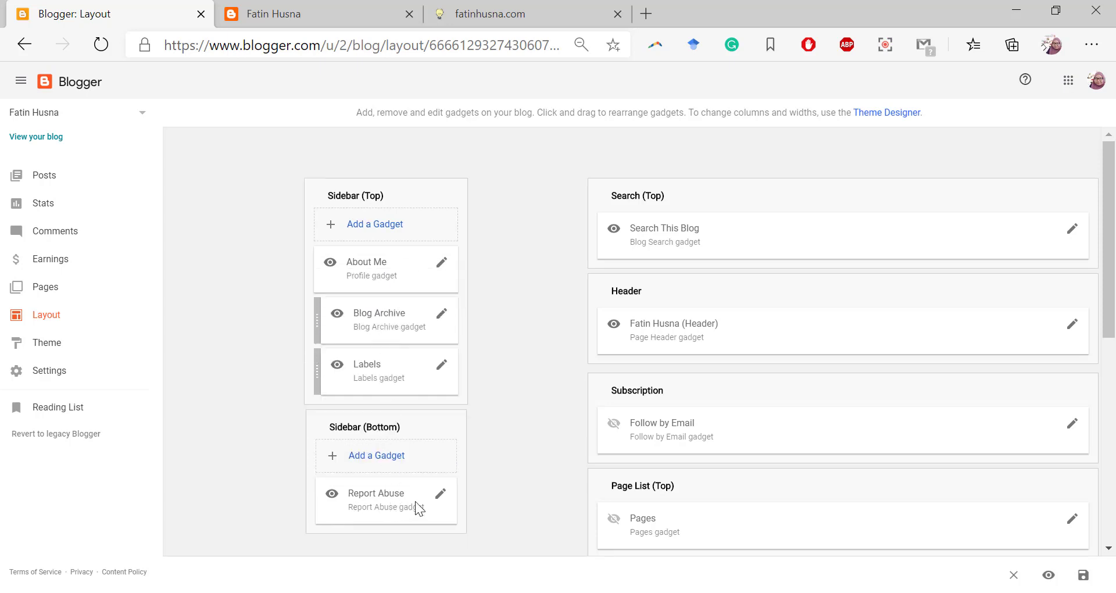
Look at the Report Abuse link in the published blog's side menu and at the gadget's visibility settings.
left_click(317, 12)
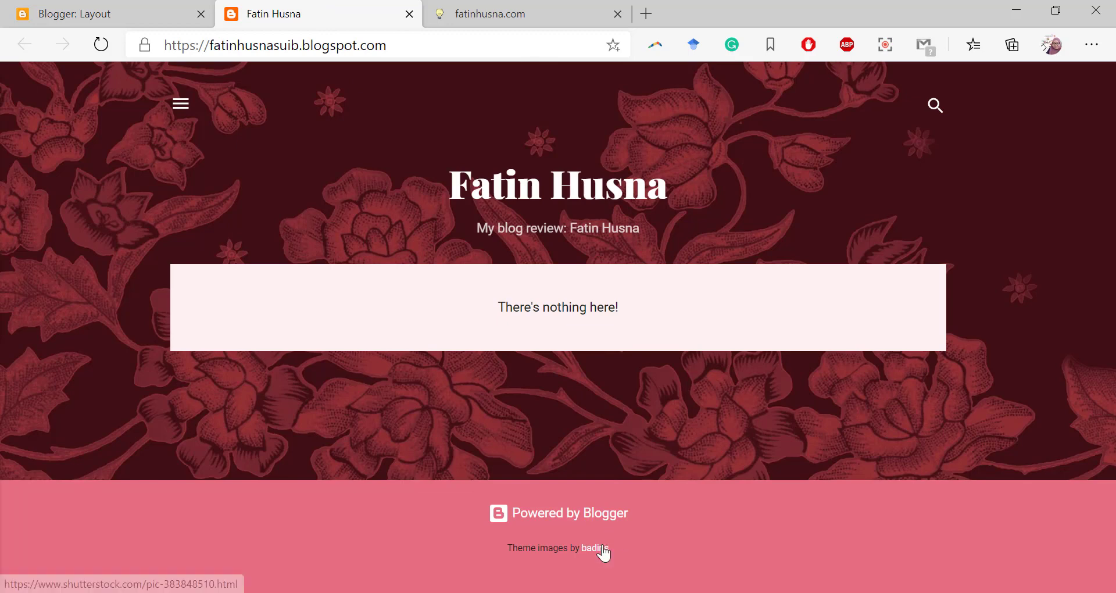
left_click(181, 104)
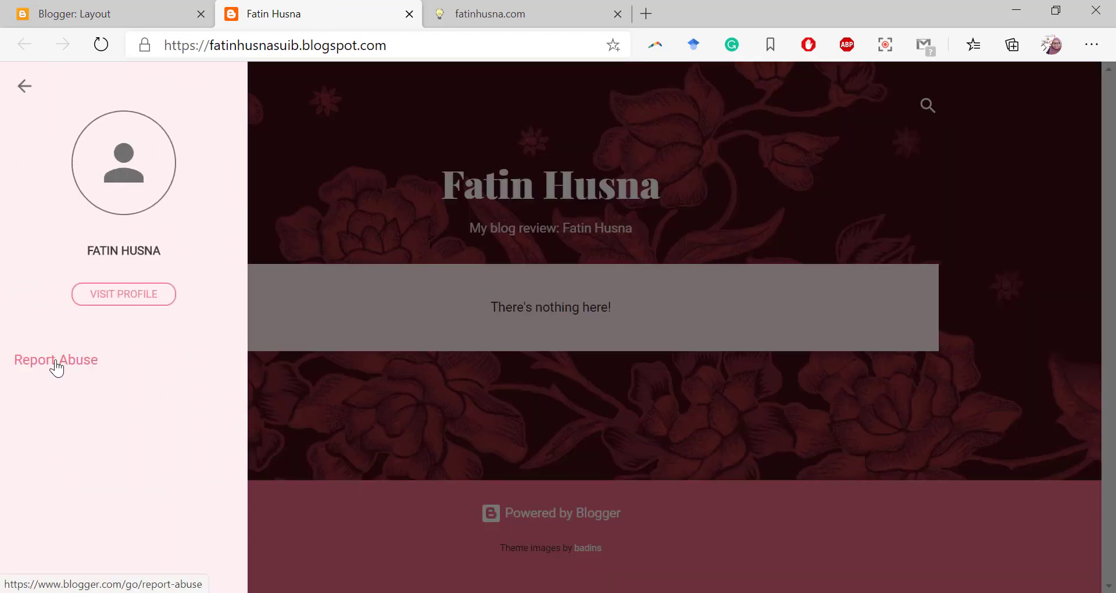
left_click(110, 13)
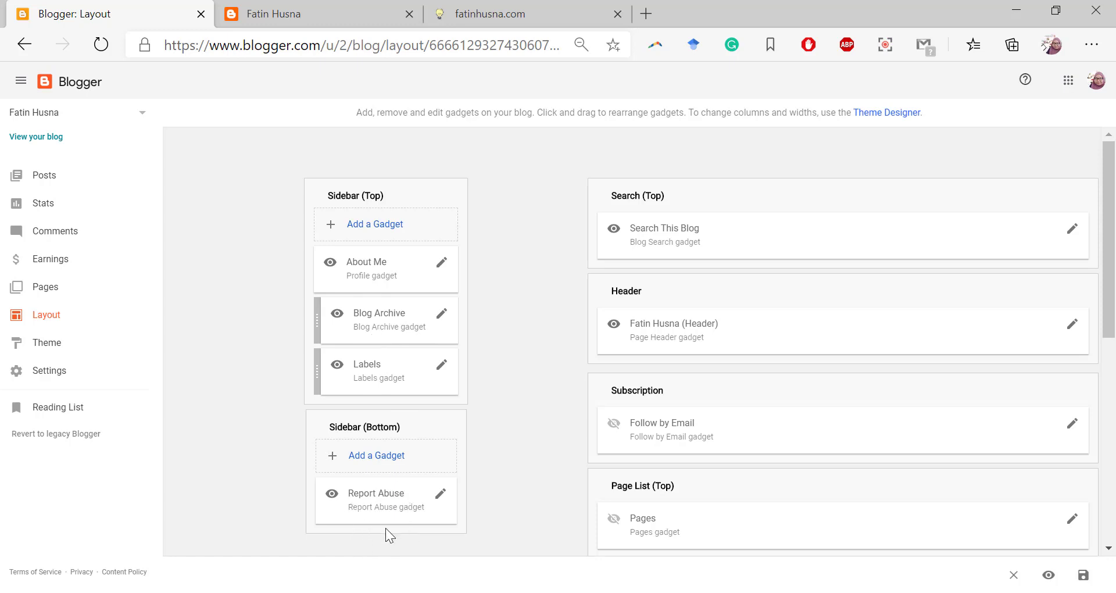
left_click(440, 493)
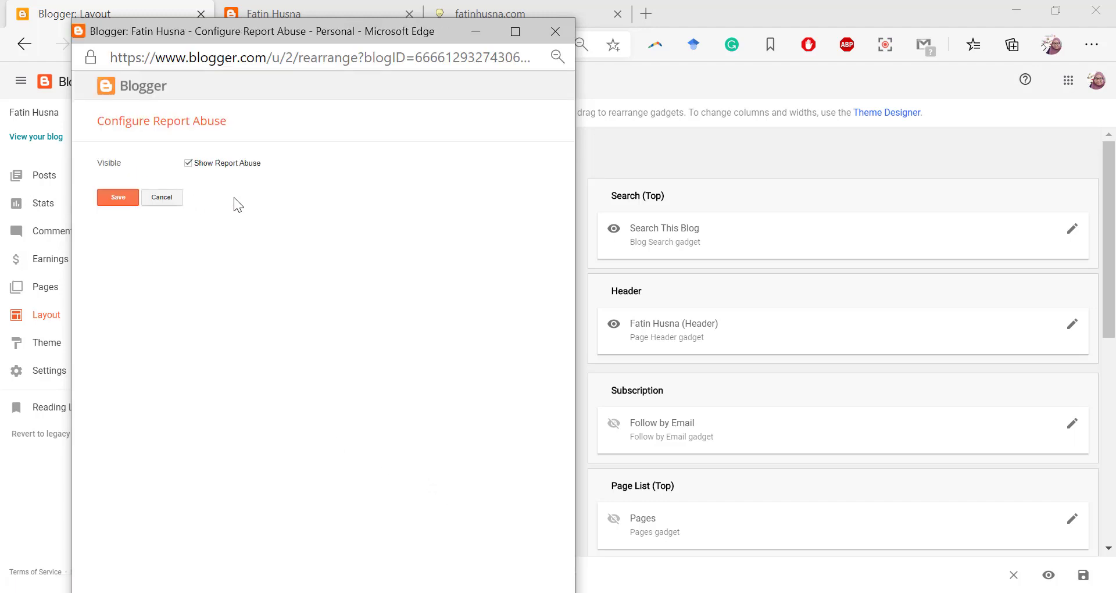
left_click(554, 33)
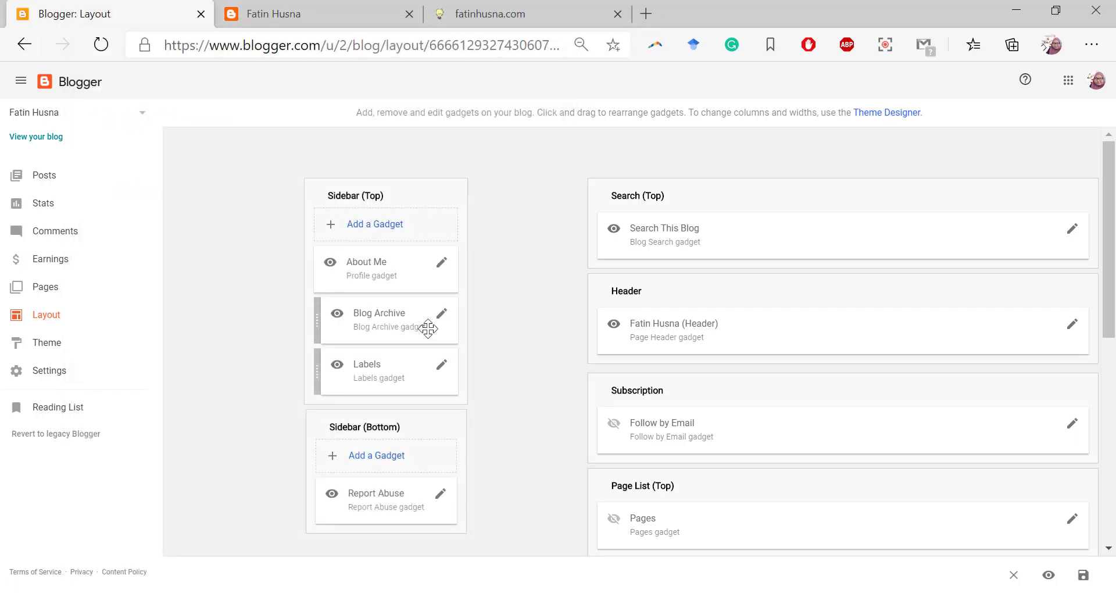
mouse_move(331, 497)
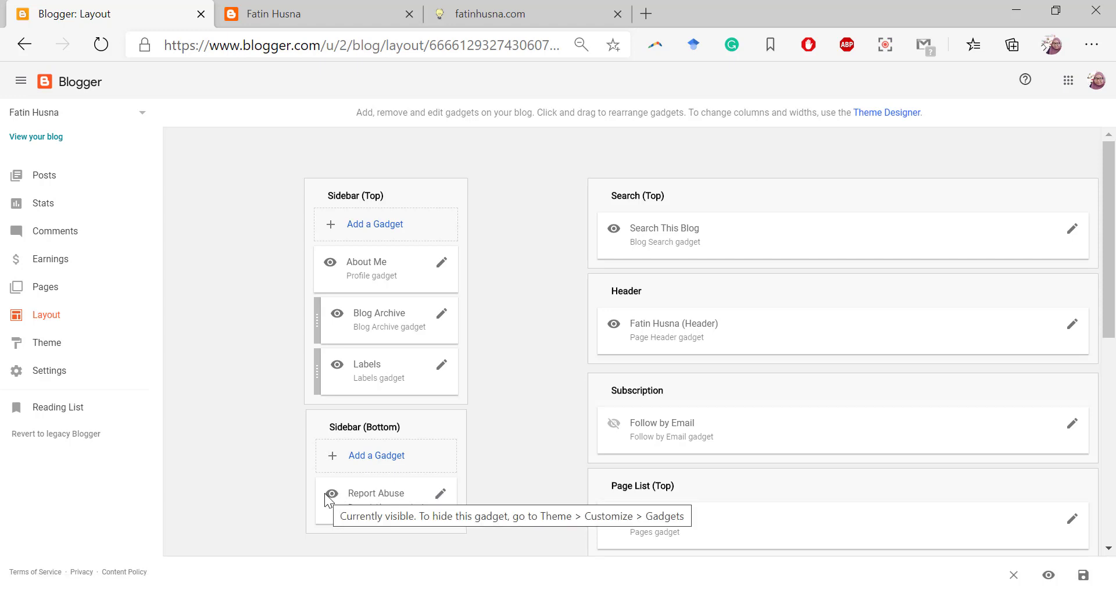
left_click(442, 494)
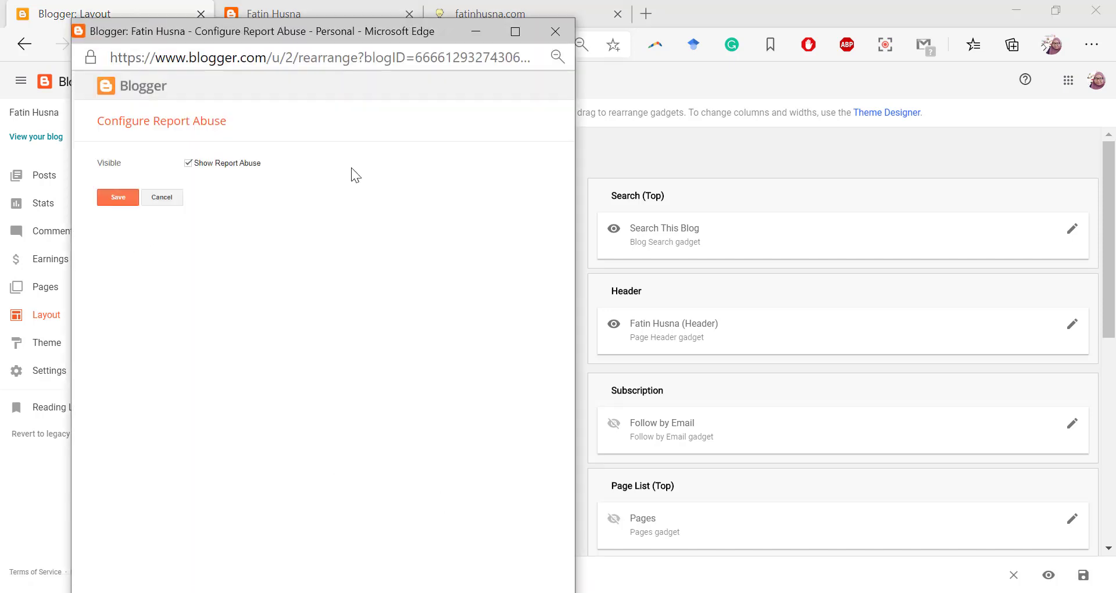
left_click(551, 32)
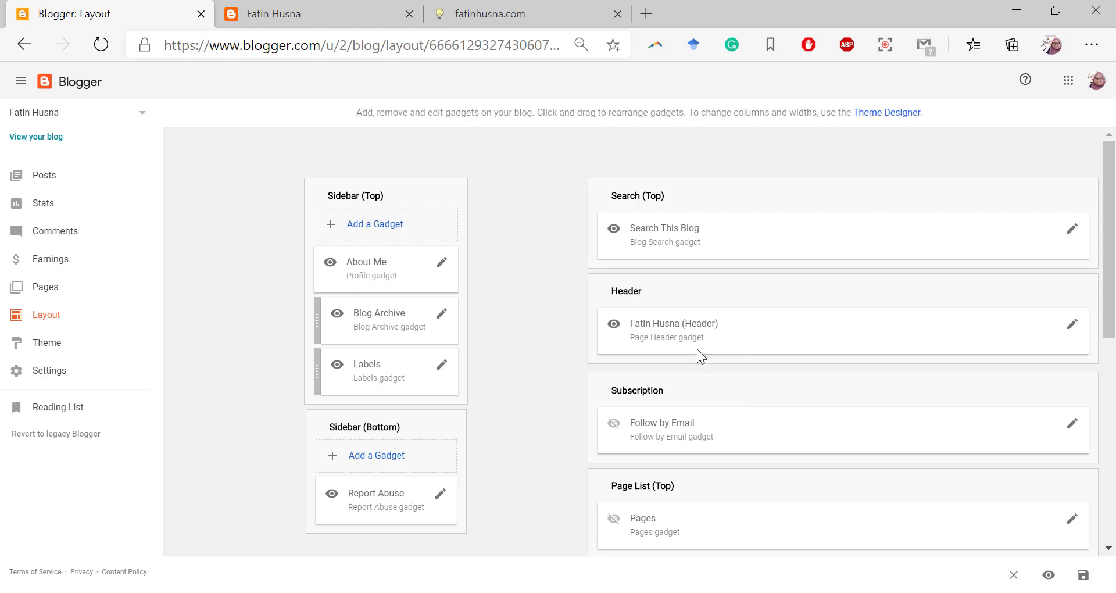
Look at the title and description area on the published blog, and return to the layout editor.
left_click(375, 8)
left_click(462, 151)
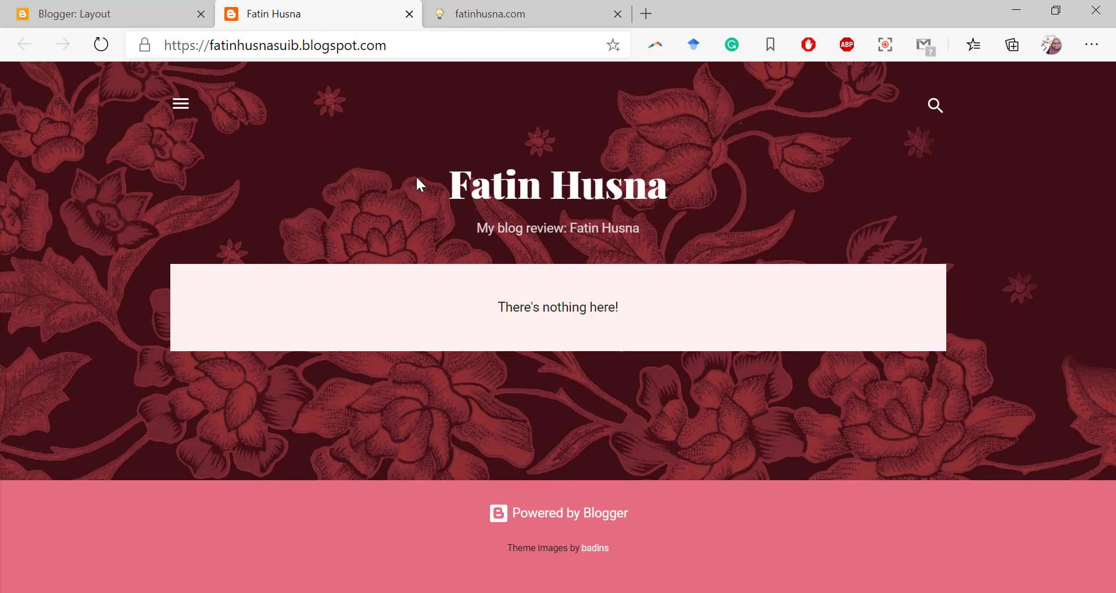
left_click(89, 13)
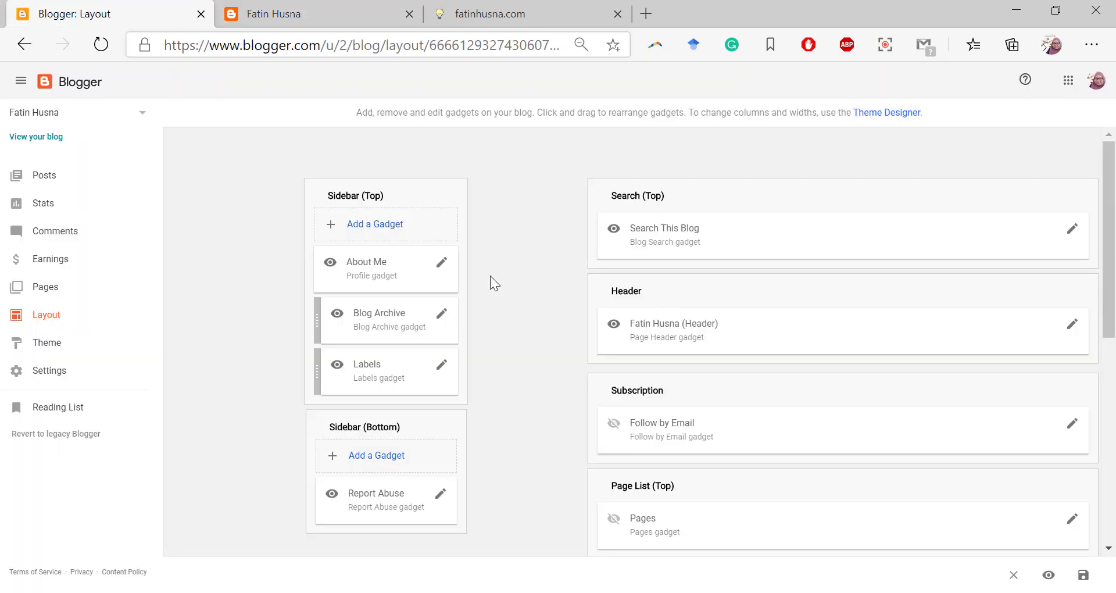
Add 19031_en_1.jpg from the Pictures folder as the Header gadget's image, placed behind title and description, and save.
left_click(1074, 329)
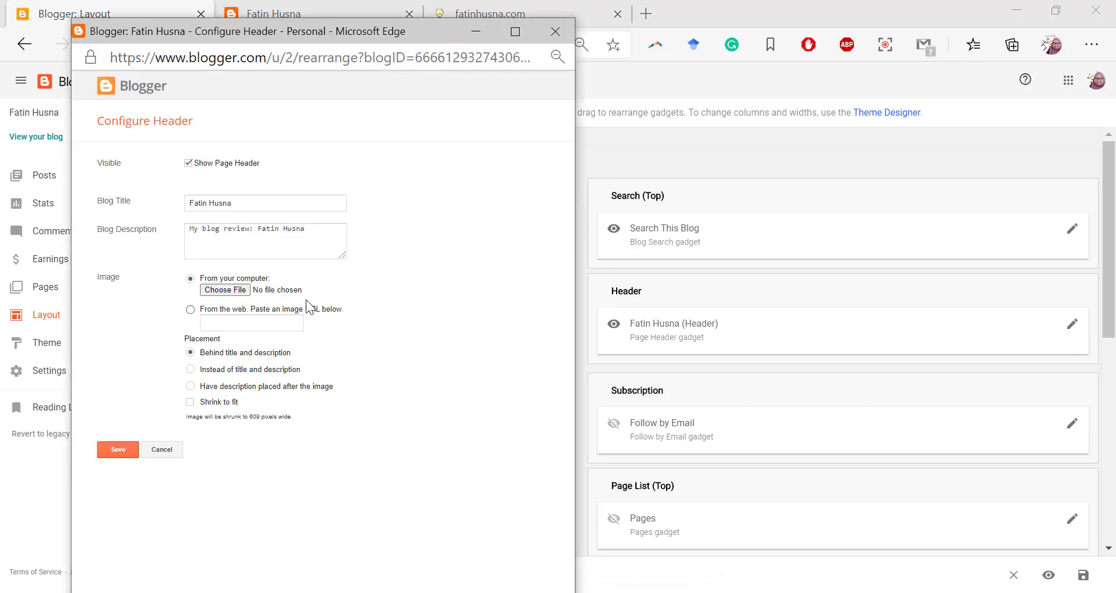
left_click_drag(315, 231, 173, 228)
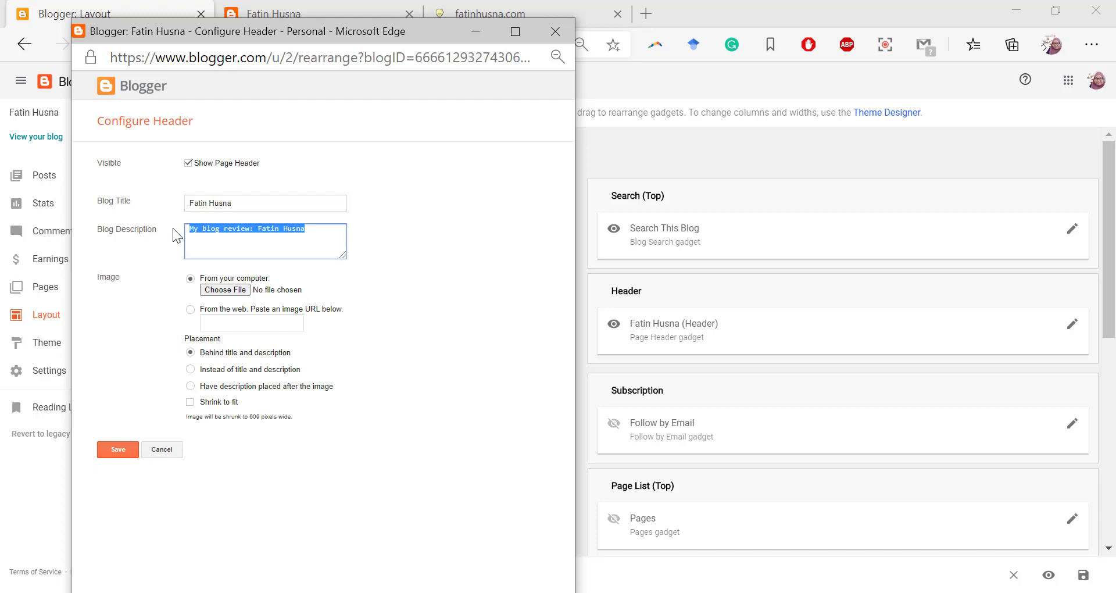
left_click(256, 251)
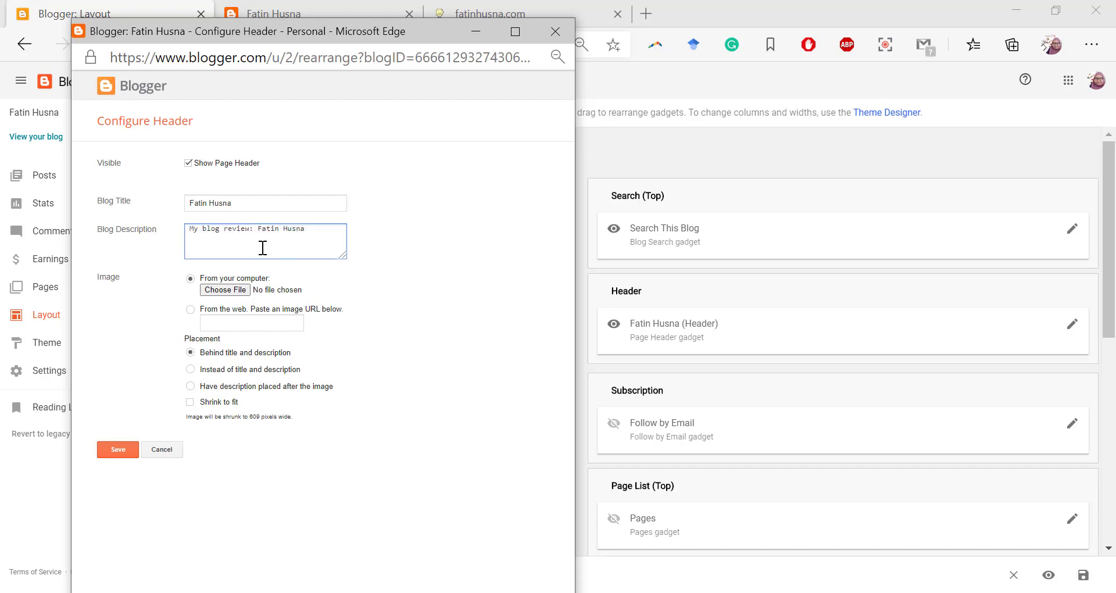
left_click(243, 203)
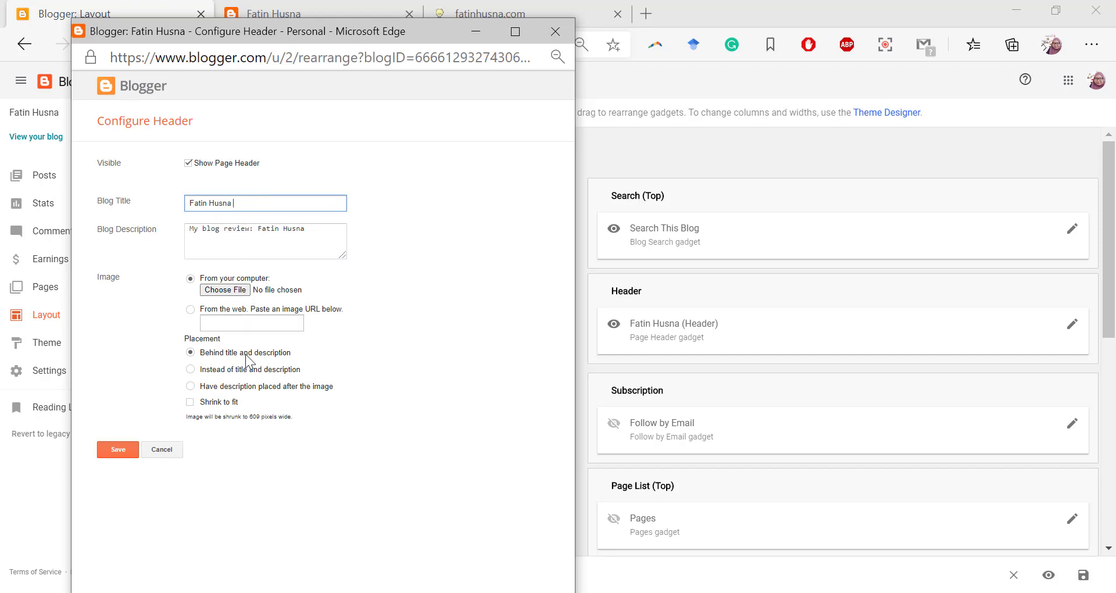
left_click(215, 289)
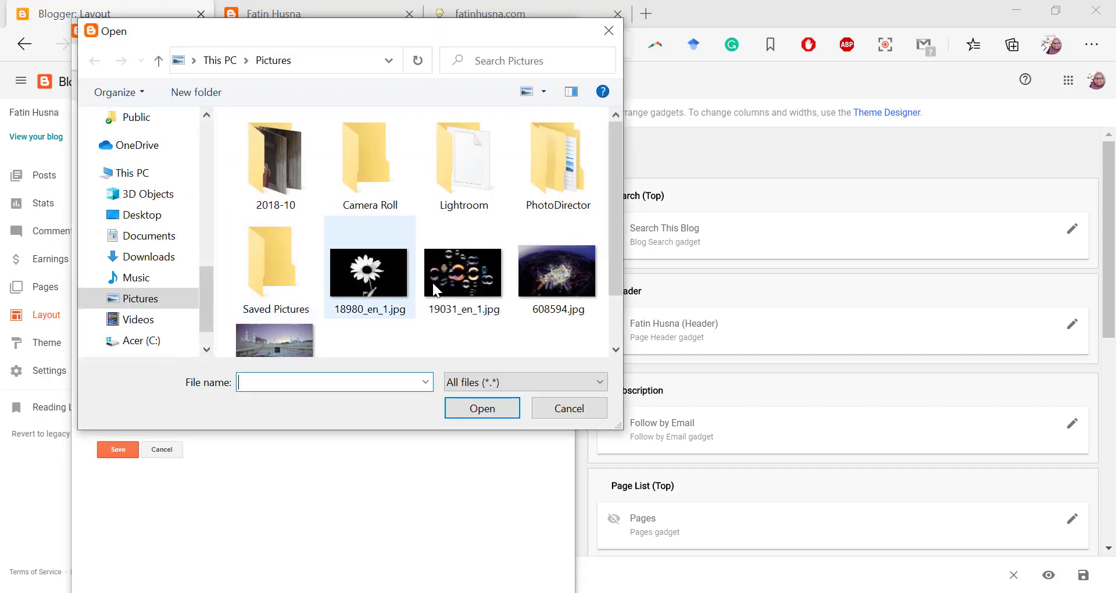
left_click(441, 279)
left_click(476, 413)
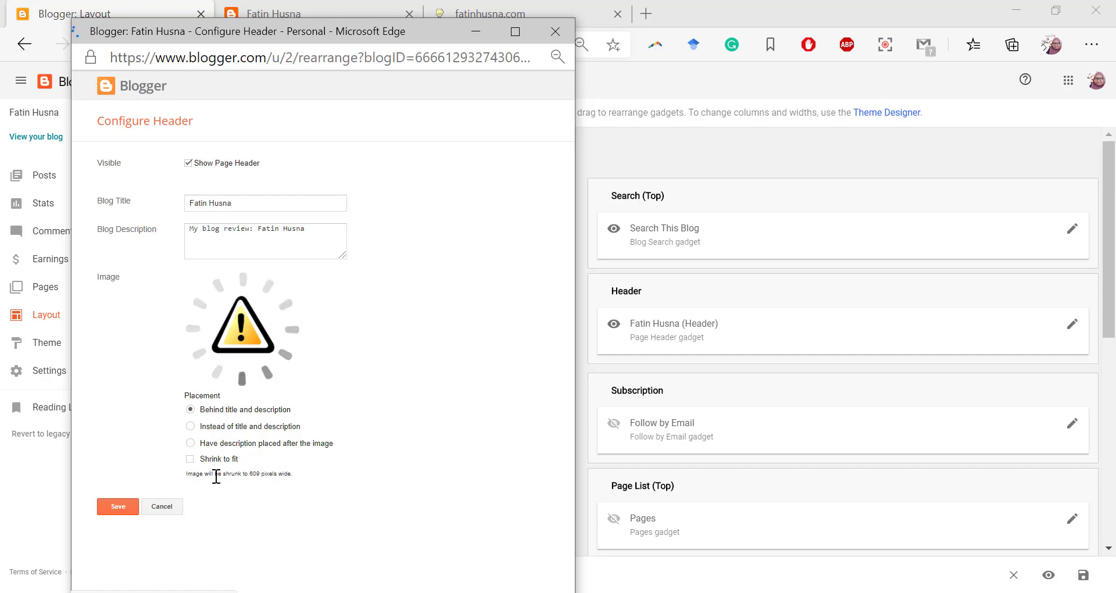
mouse_move(747, 592)
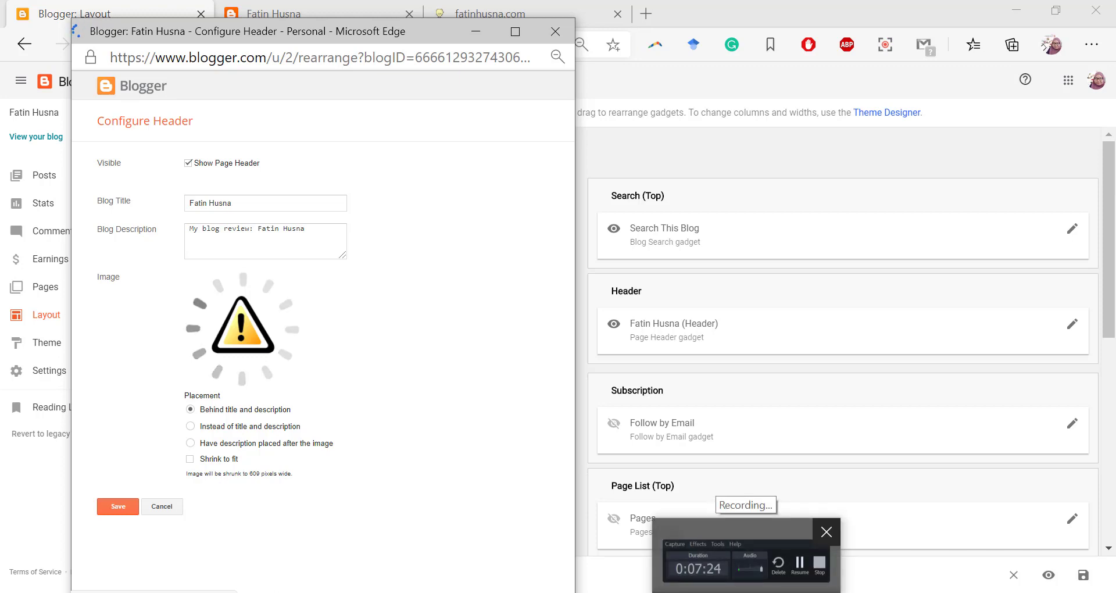
left_click(746, 558)
left_click(1054, 552)
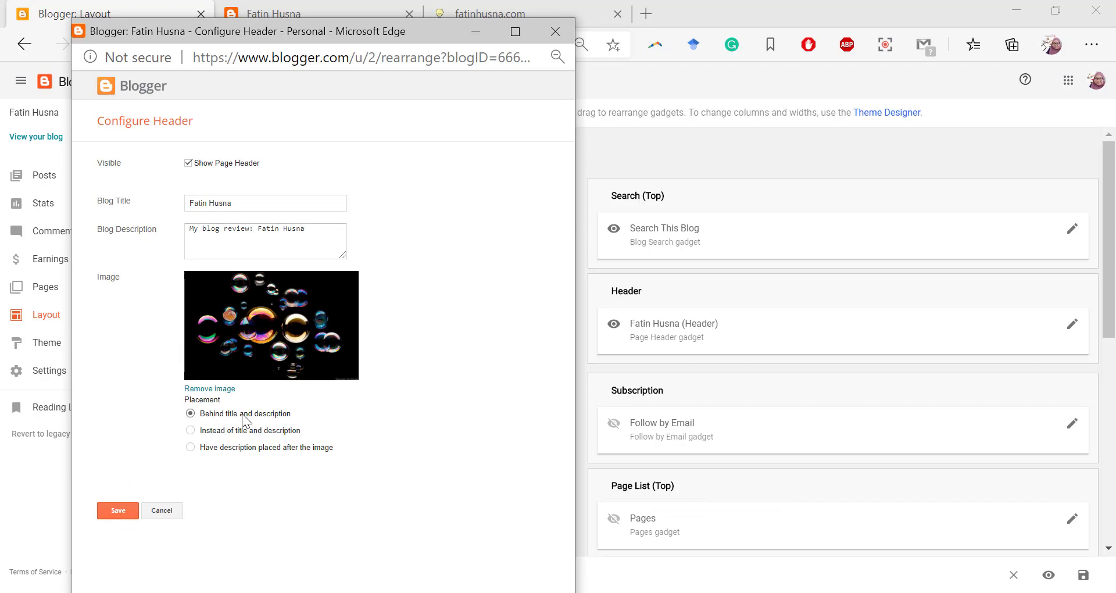
left_click(126, 511)
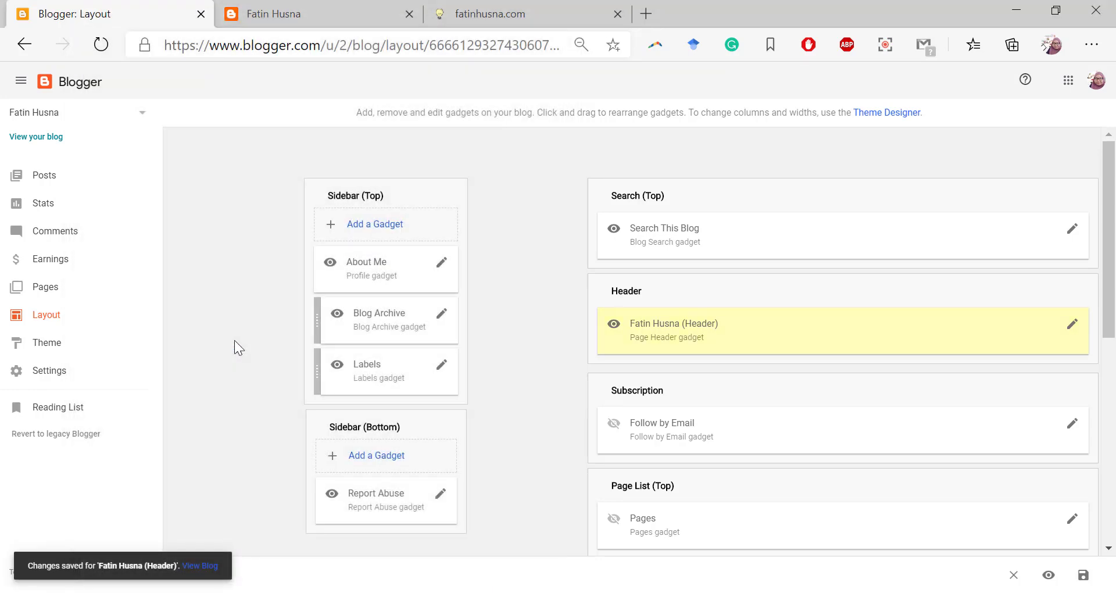
Reopen the published blog in a fresh tab in place of the old one and examine its header image.
right_click(38, 136)
left_click(61, 148)
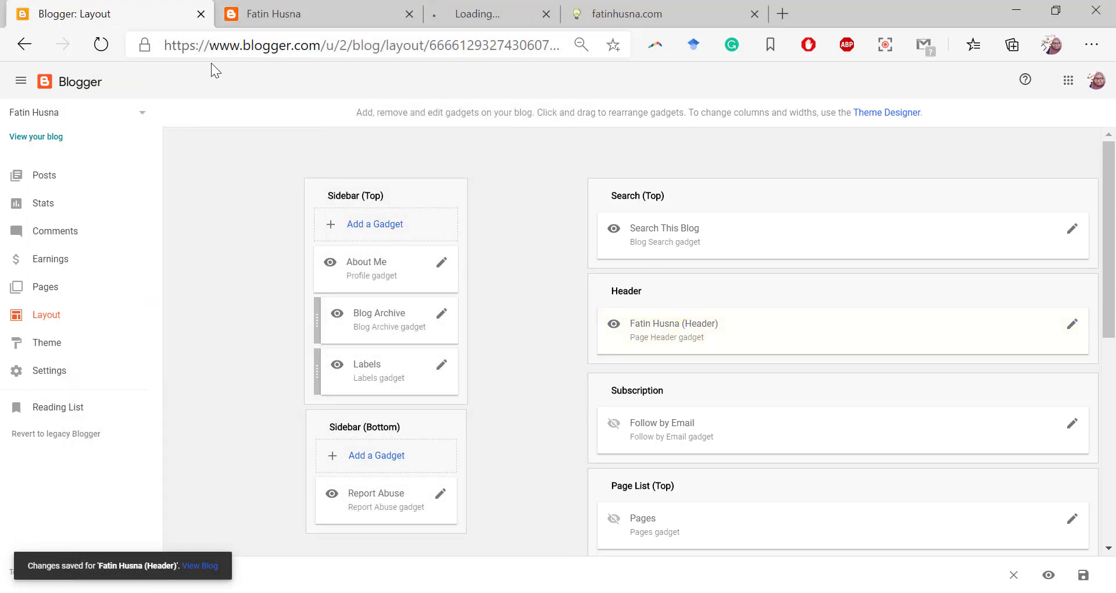
left_click(375, 16)
left_click(410, 19)
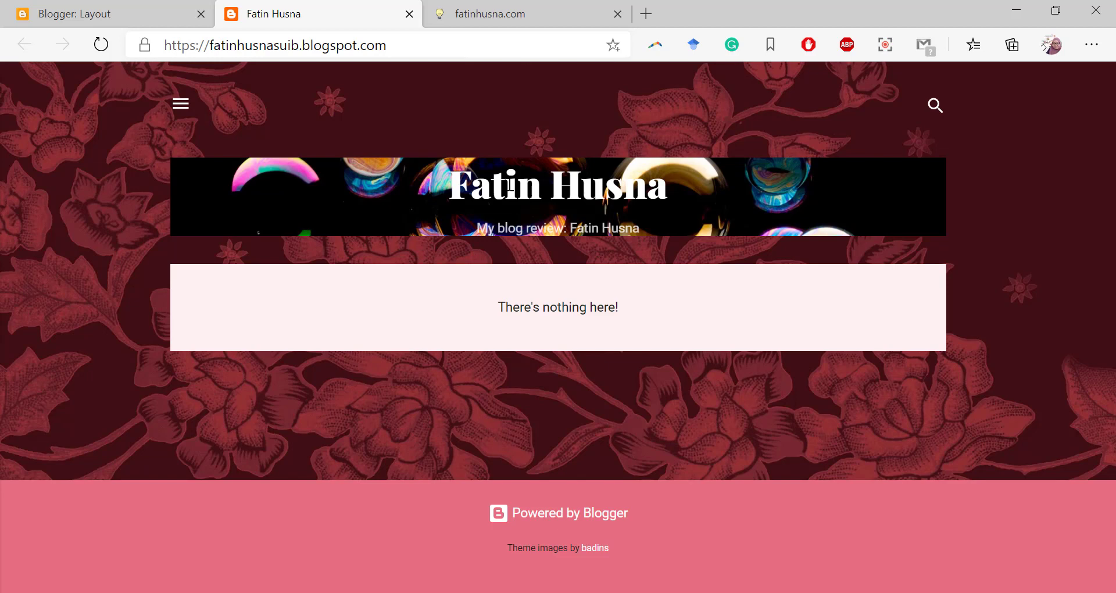
left_click(79, 8)
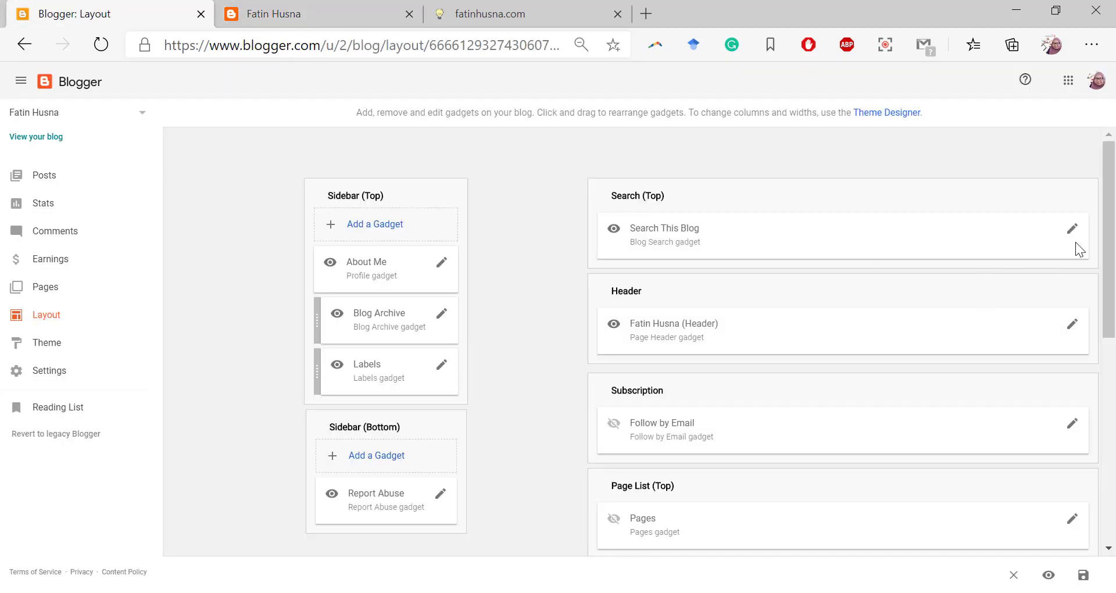
Remove the image from the Header gadget and save the gadget's configuration.
left_click(1073, 326)
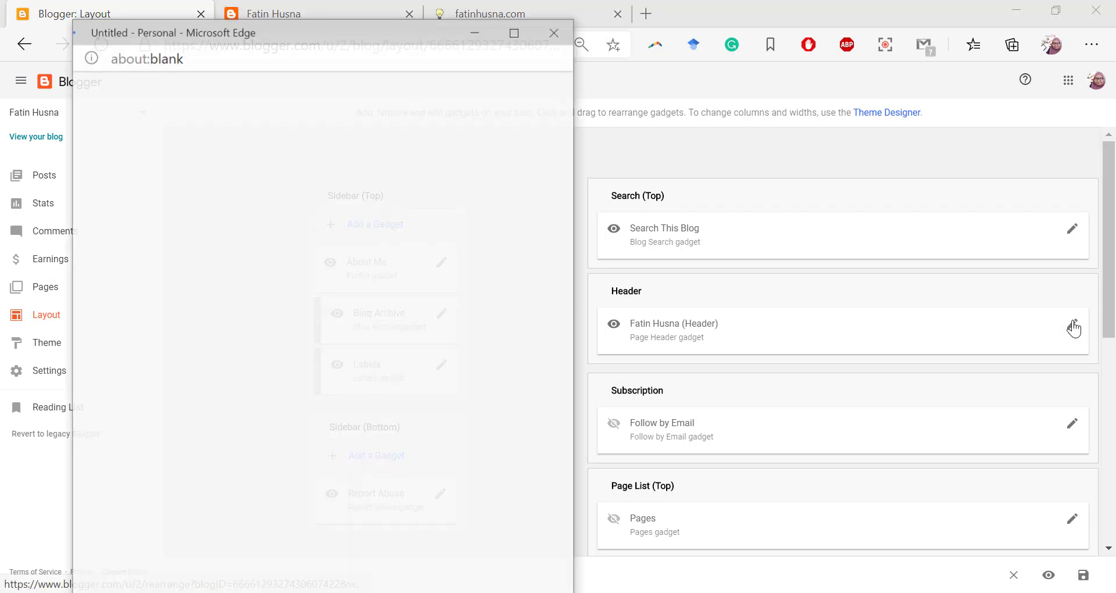
left_click(218, 389)
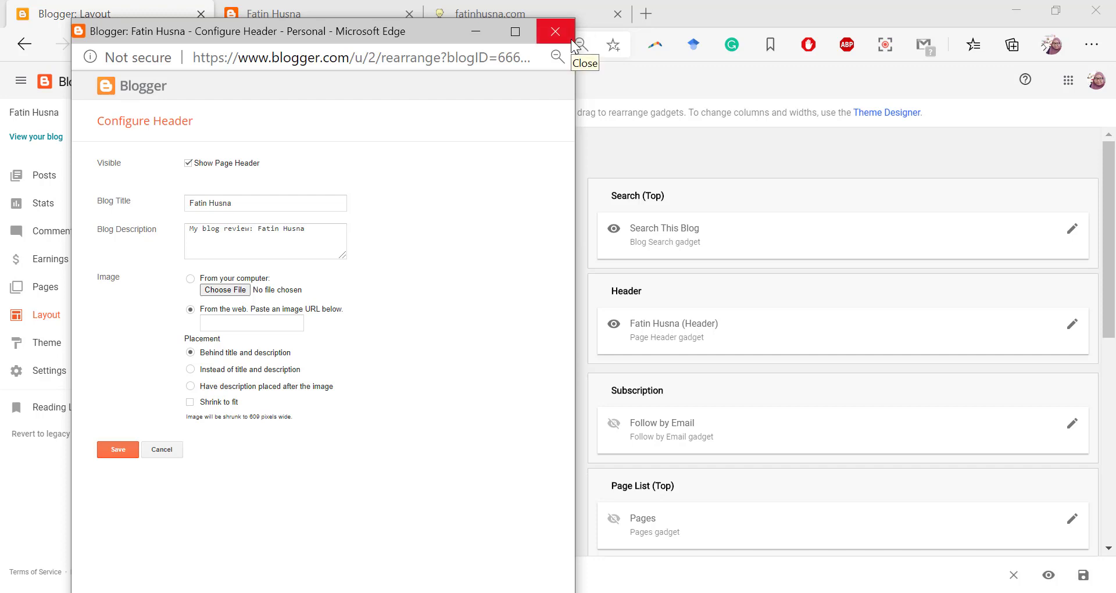
left_click(112, 451)
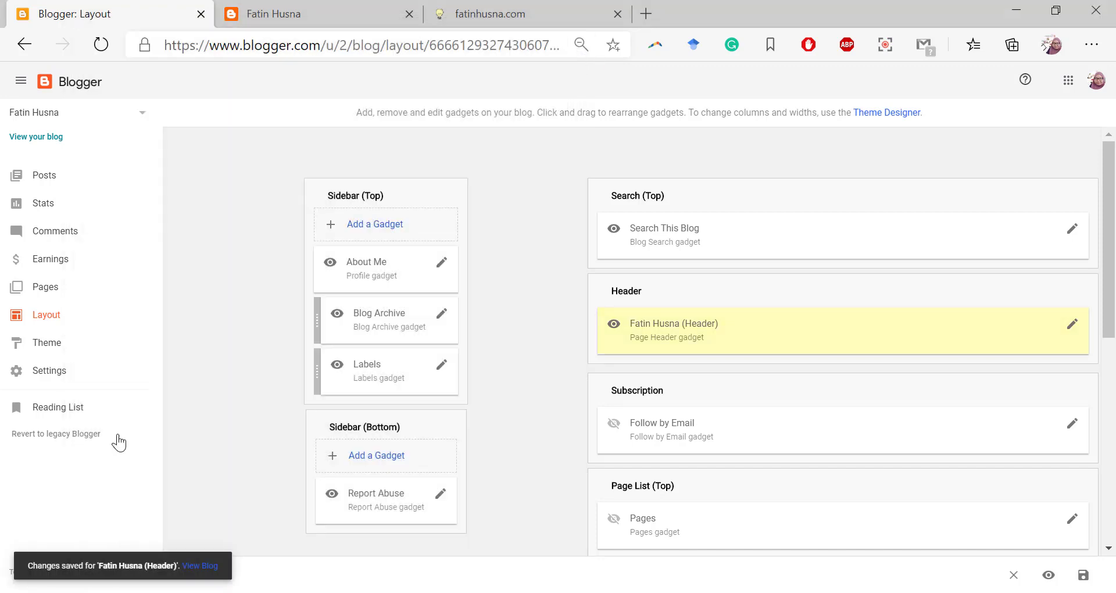
Check the header on the open published blog page and return to the layout editor.
left_click(308, 8)
left_click(156, 8)
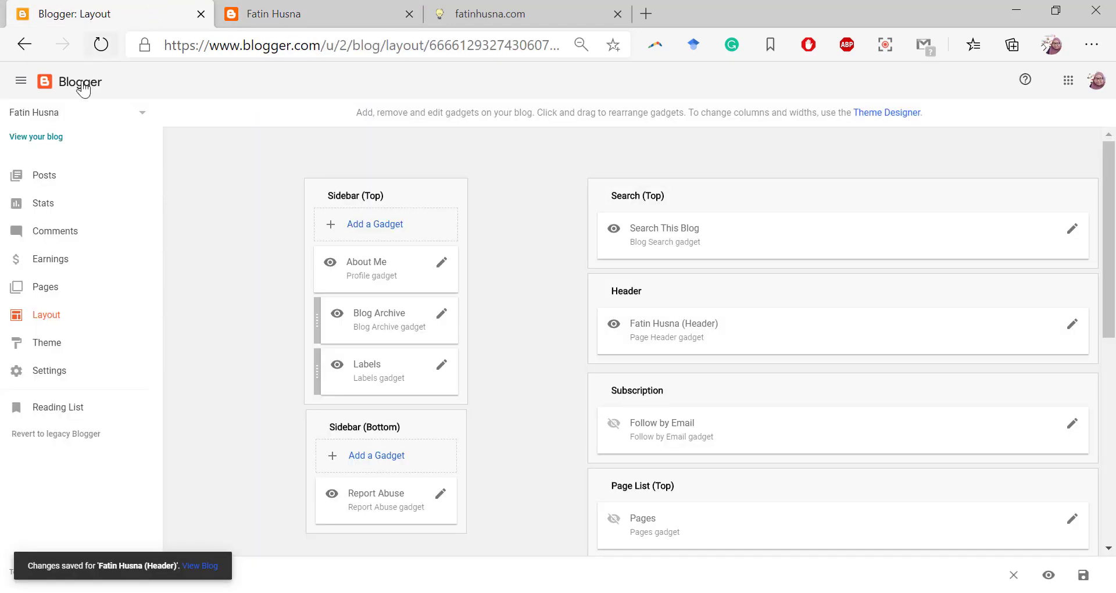
left_click(324, 7)
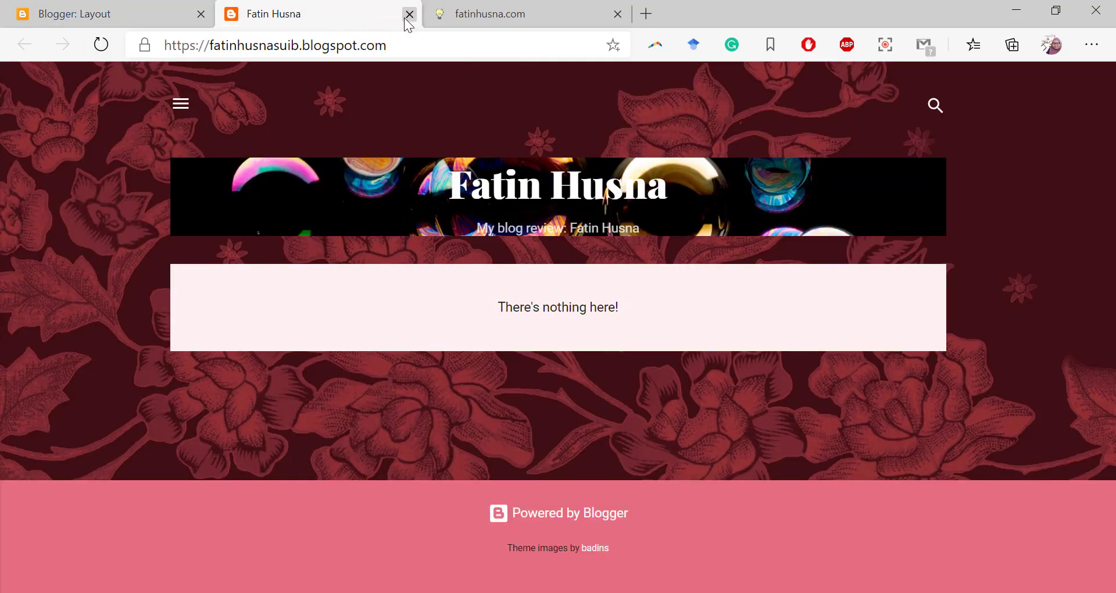
left_click(108, 13)
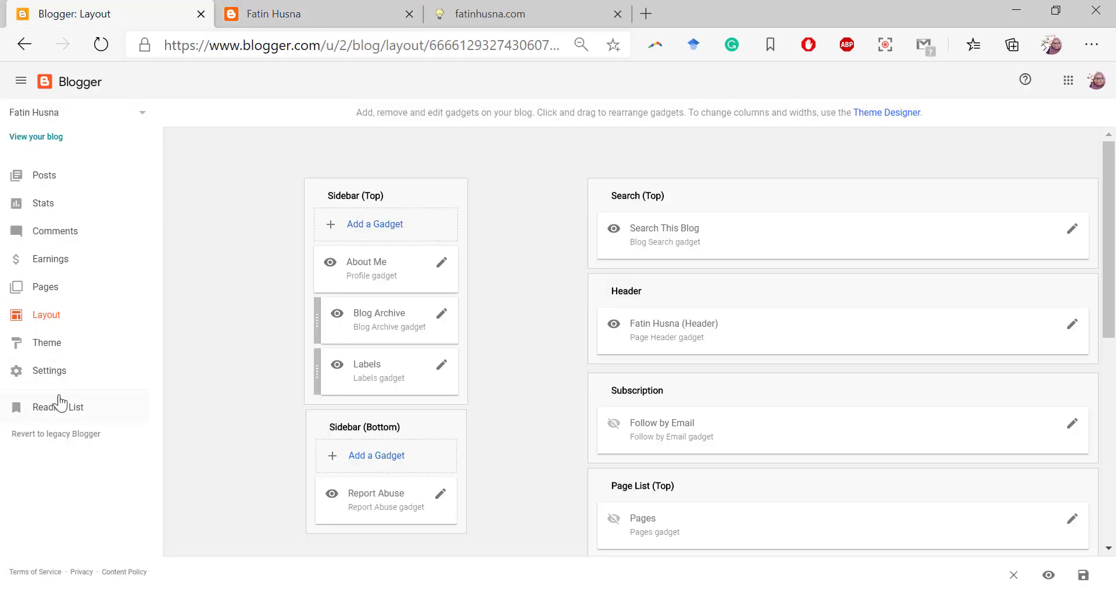
Leave the layout editor for the blog's theme page, discarding the unsaved layout changes.
left_click(64, 355)
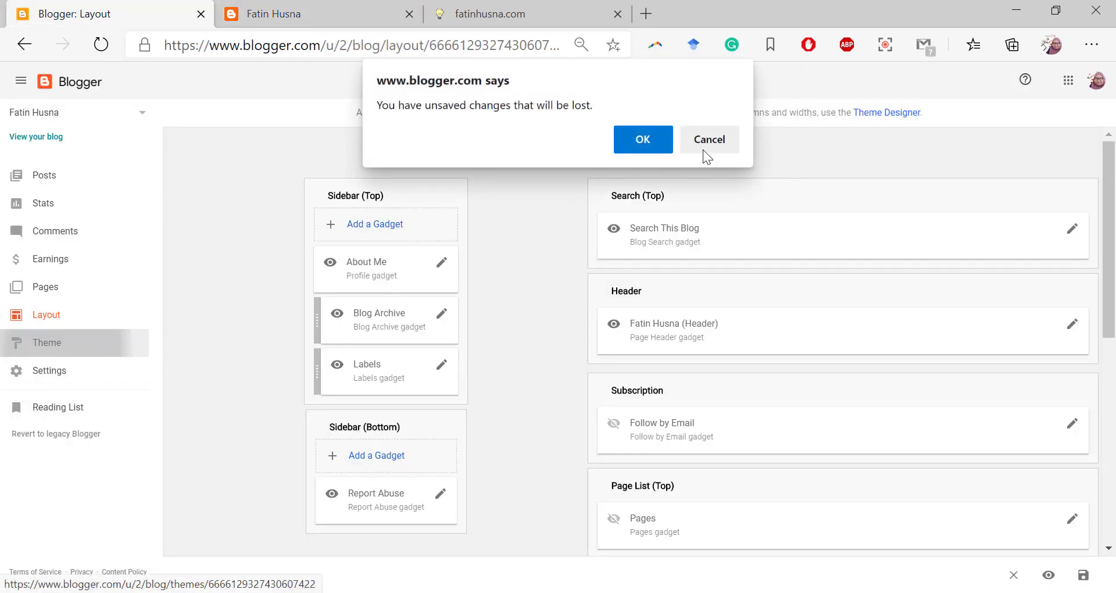
left_click(723, 135)
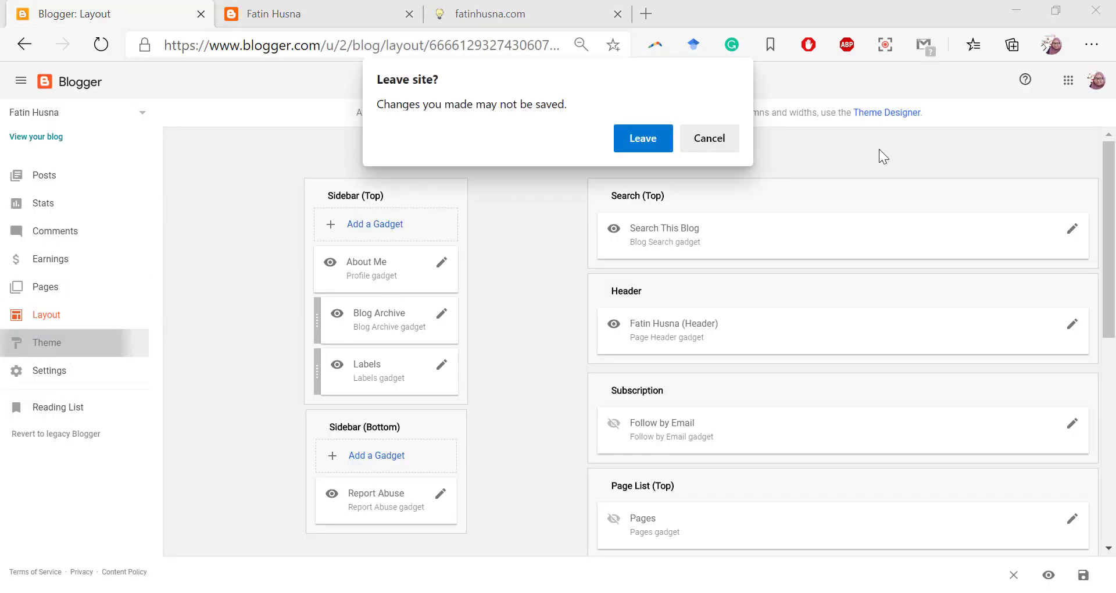
left_click(710, 141)
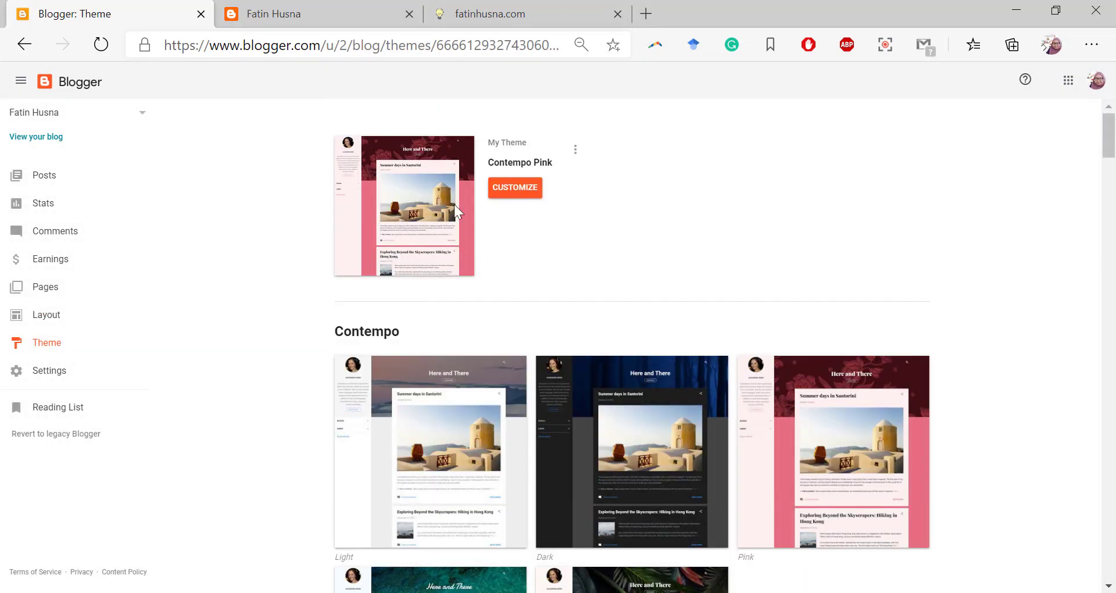
Browse the theme gallery from the Contempo designs down to Notable and Essential, and return to the current theme.
scroll(514, 323, "down", 15)
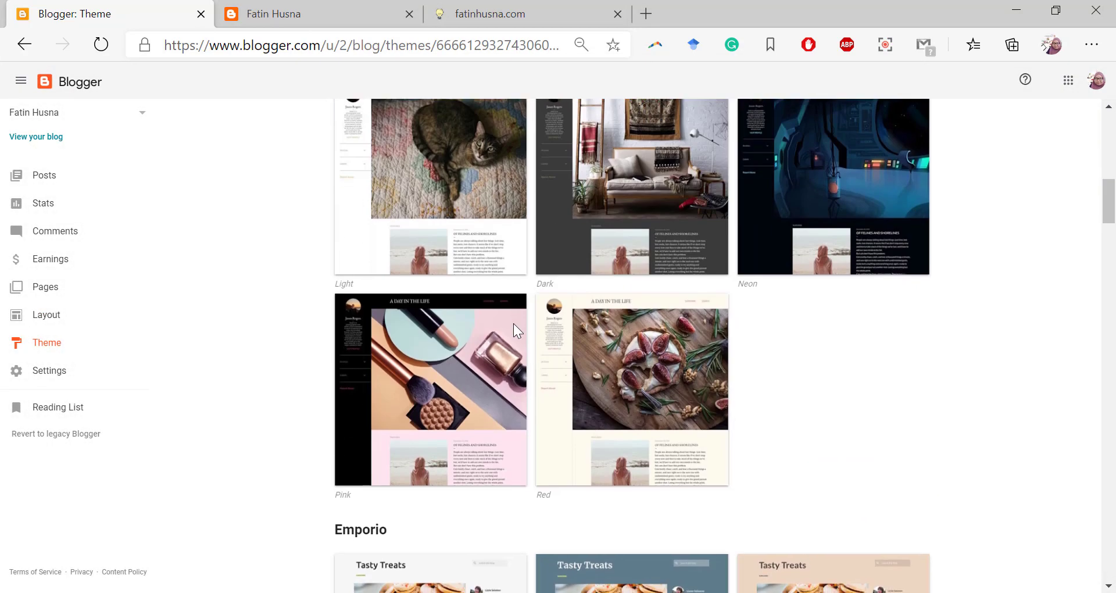
scroll(514, 324, "down", 10)
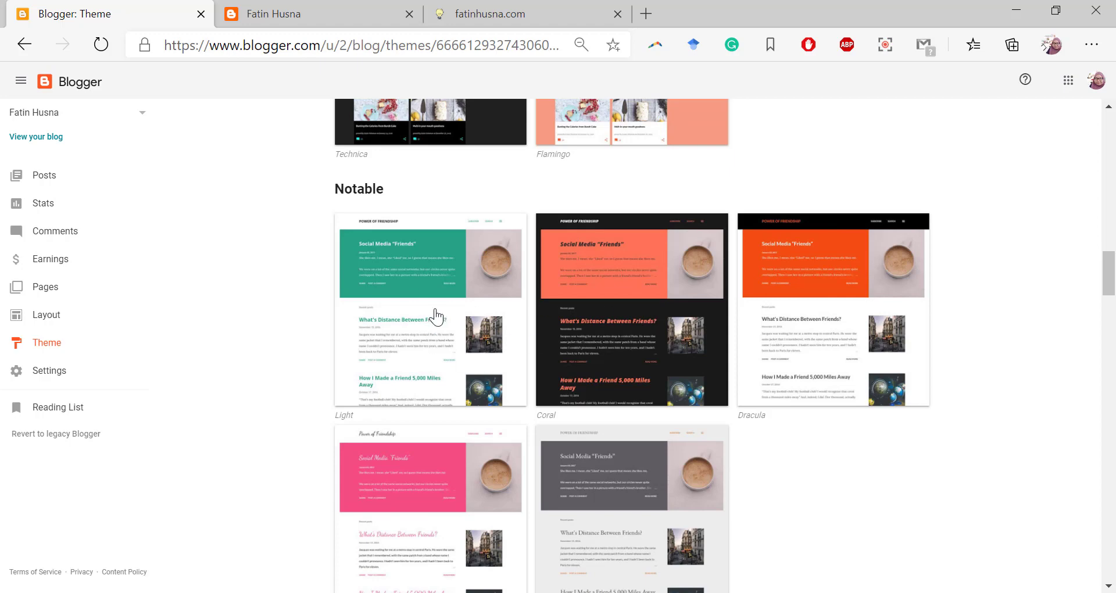
scroll(414, 309, "down", 3)
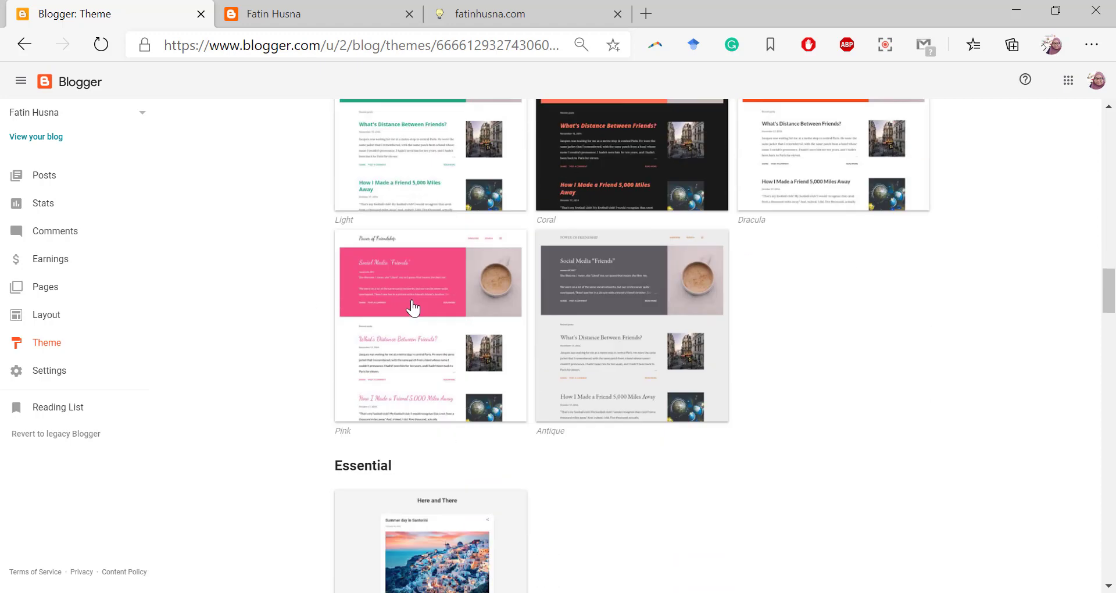
scroll(415, 307, "up", 3)
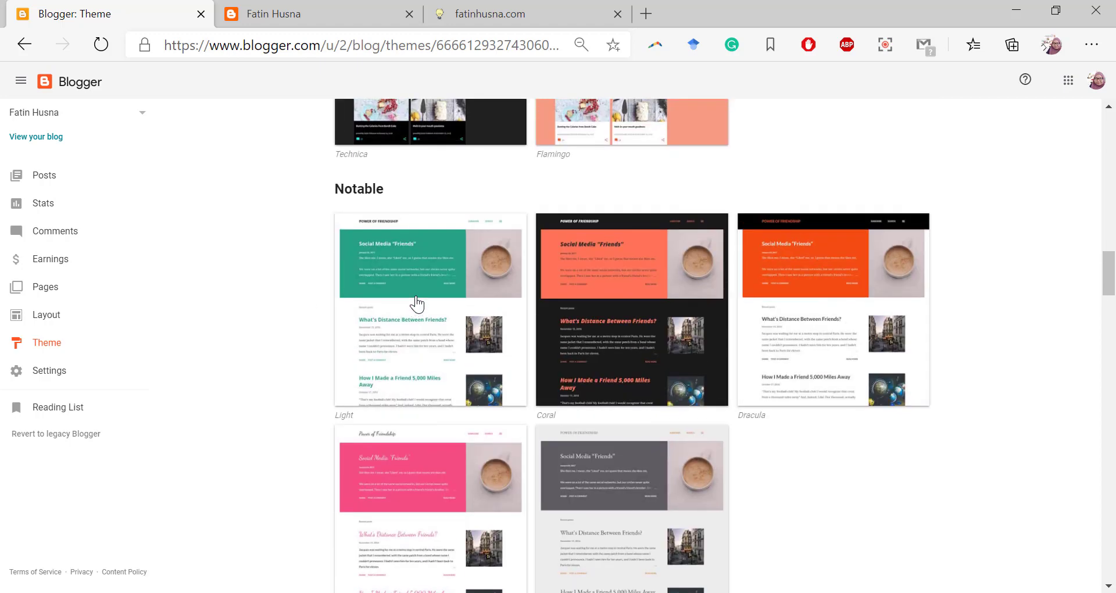
scroll(416, 304, "up", 10)
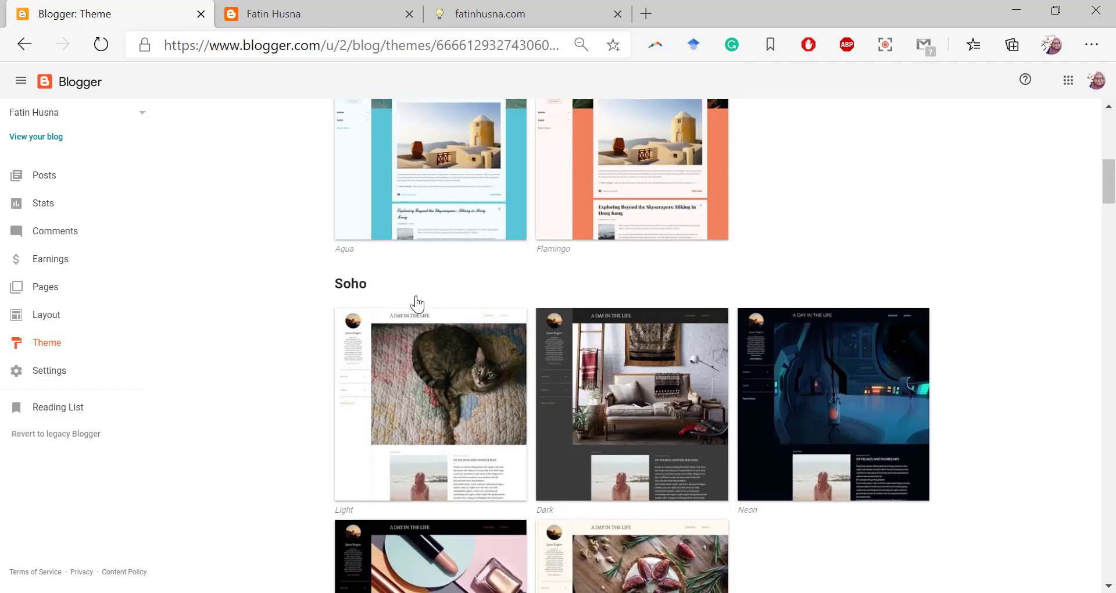
scroll(416, 303, "up", 8)
scroll(416, 302, "up", 1)
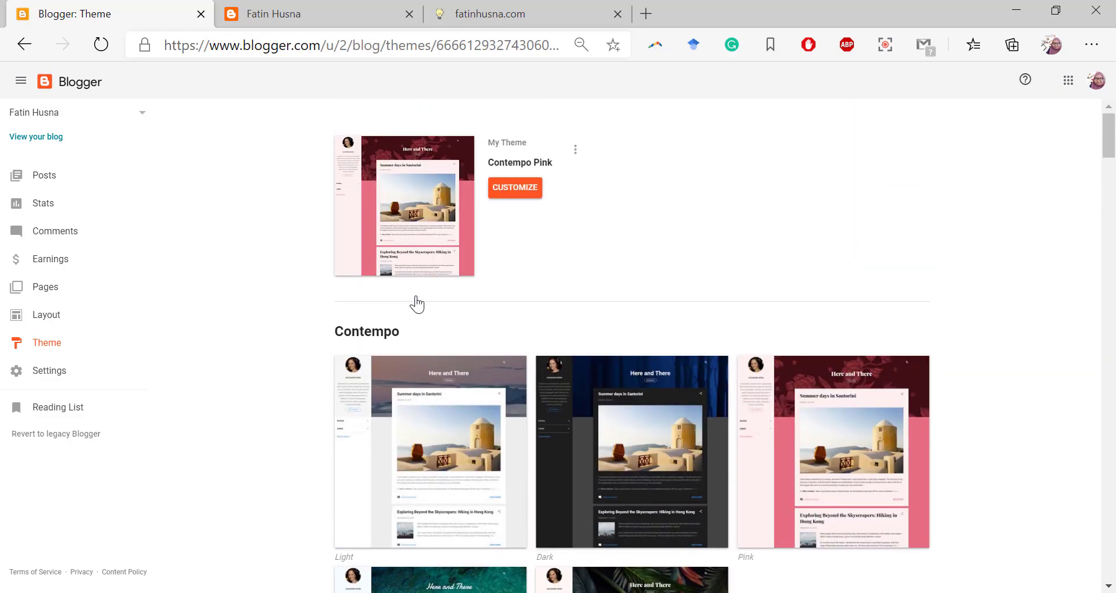
Return to the blog's layout editor and review its gadget sections down to the Page Body.
left_click(88, 324)
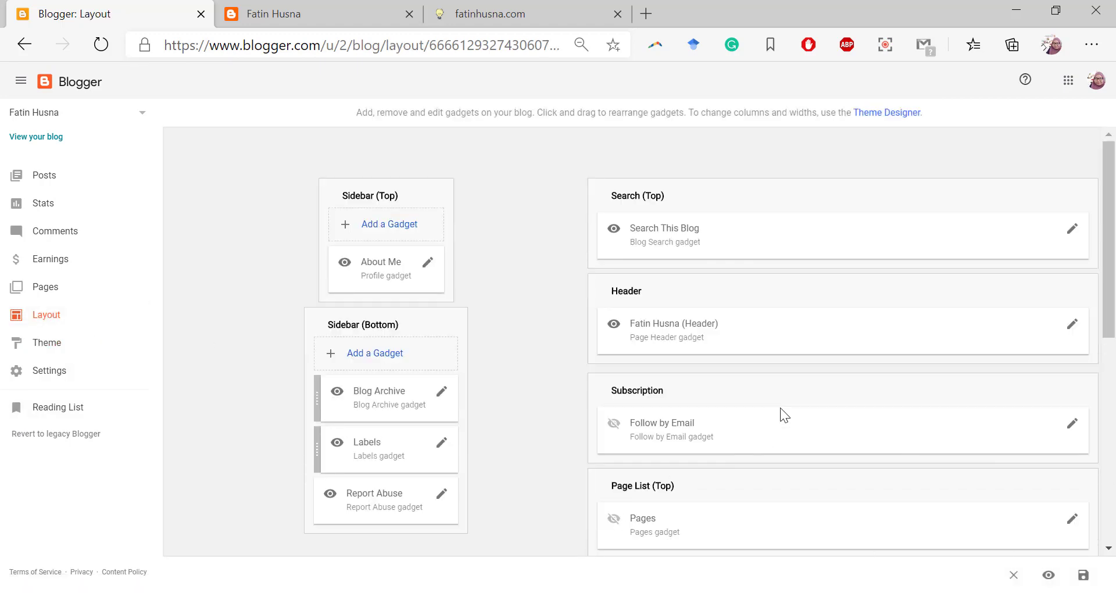
scroll(780, 407, "down", 4)
scroll(780, 414, "up", 4)
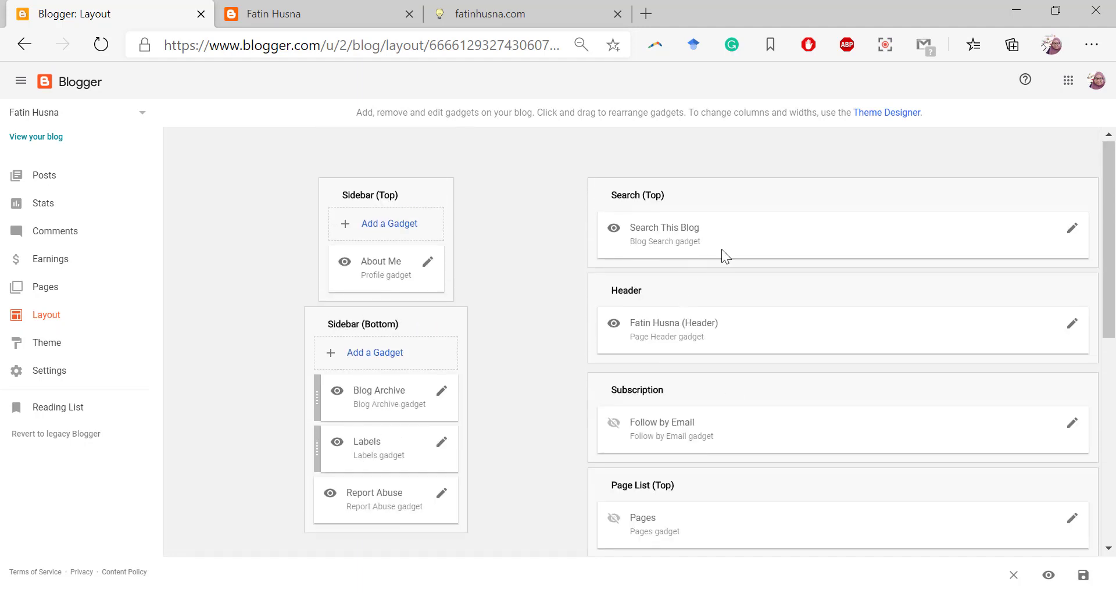
scroll(768, 404, "down", 2)
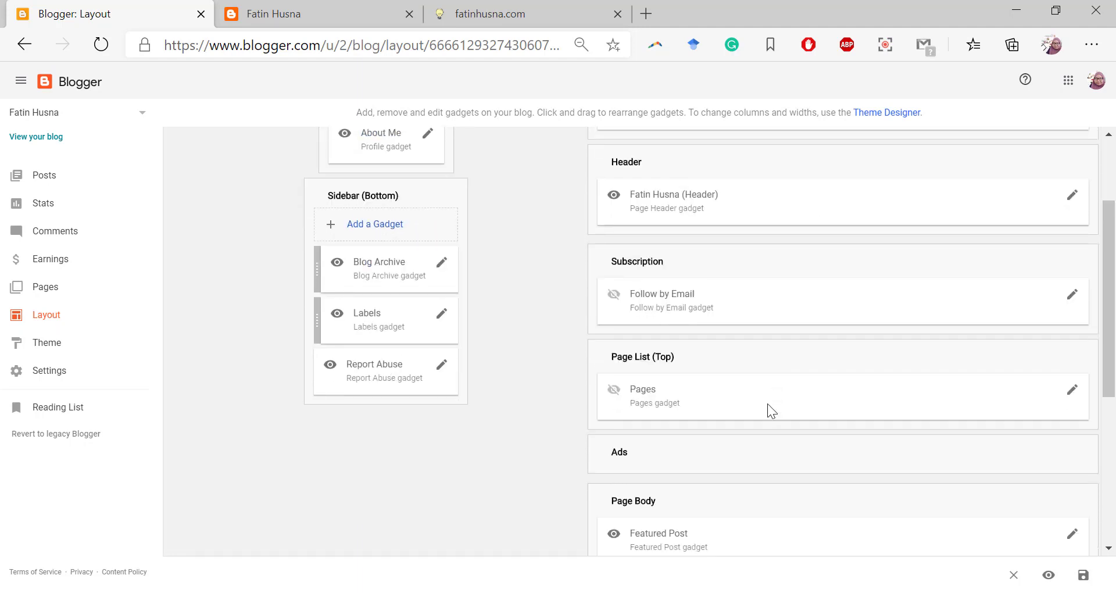
scroll(767, 404, "down", 3)
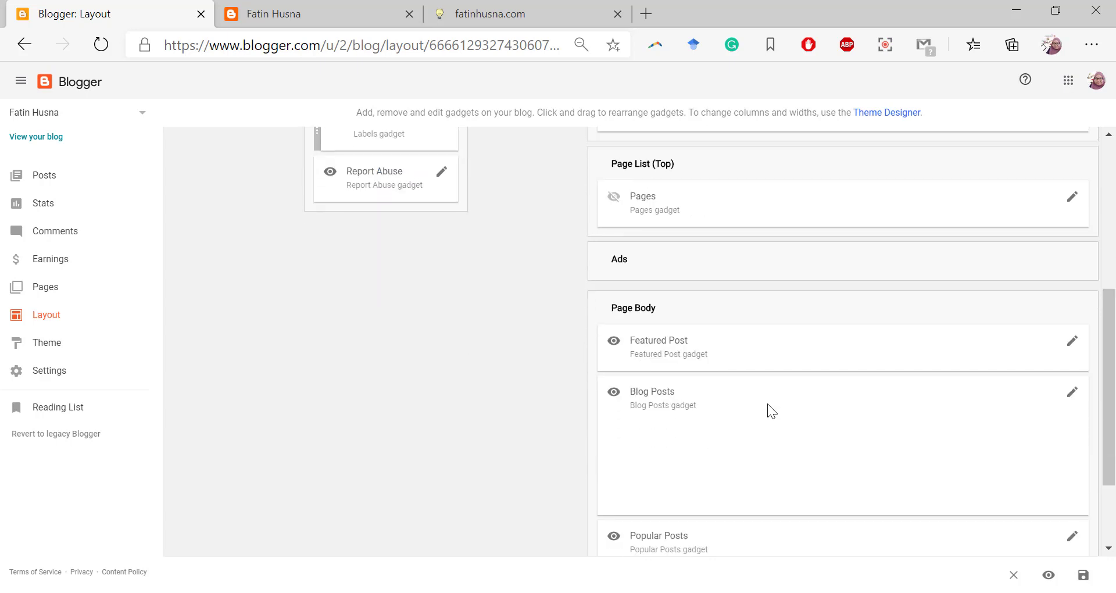
scroll(768, 404, "down", 2)
scroll(767, 403, "up", 7)
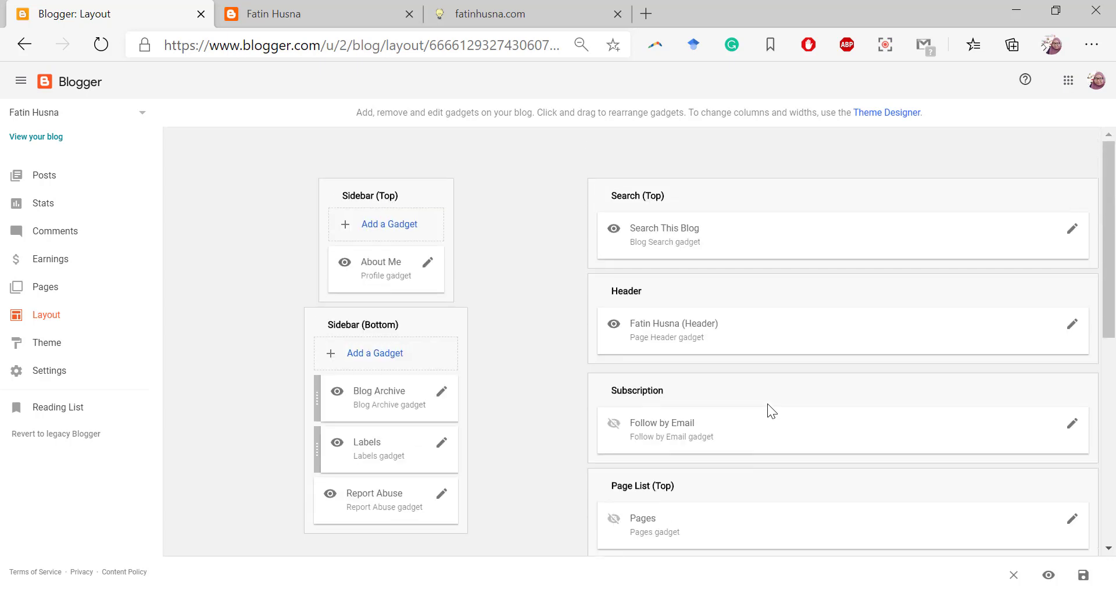
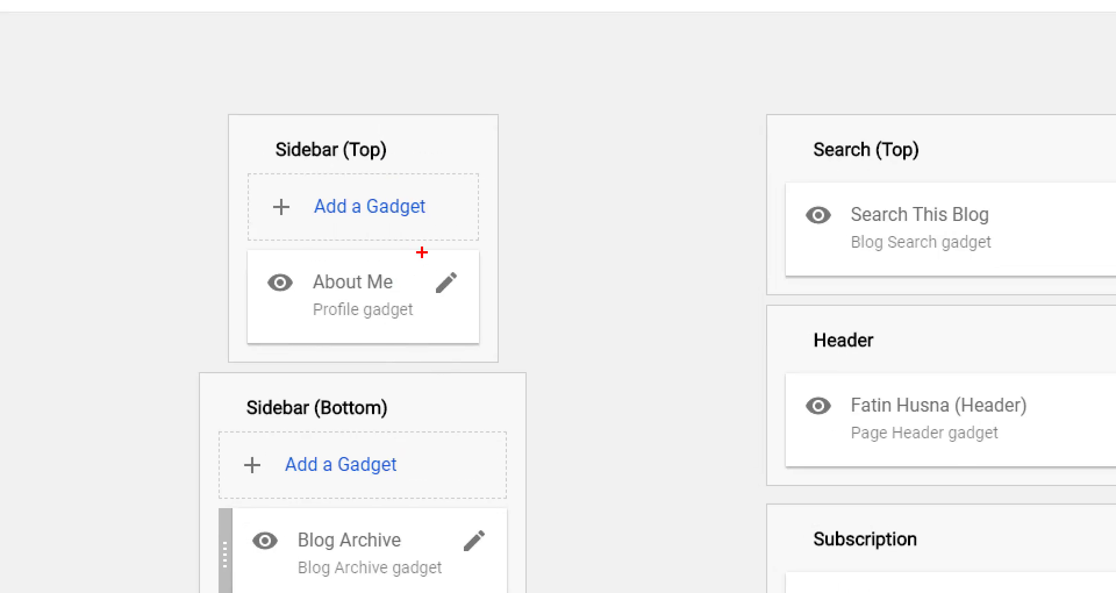
mouse_move(422, 253)
left_mouse_down()
mouse_move(198, 216)
mouse_move(546, 329)
mouse_move(386, 227)
left_mouse_up()
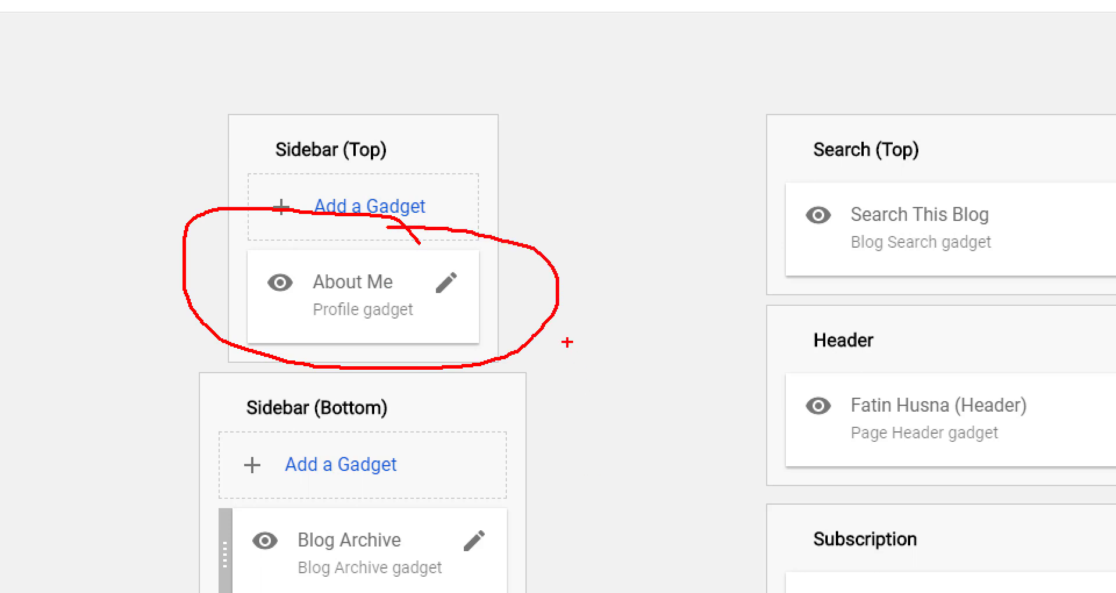
mouse_move(526, 290)
left_mouse_down()
mouse_move(555, 317)
mouse_move(615, 268)
left_mouse_up()
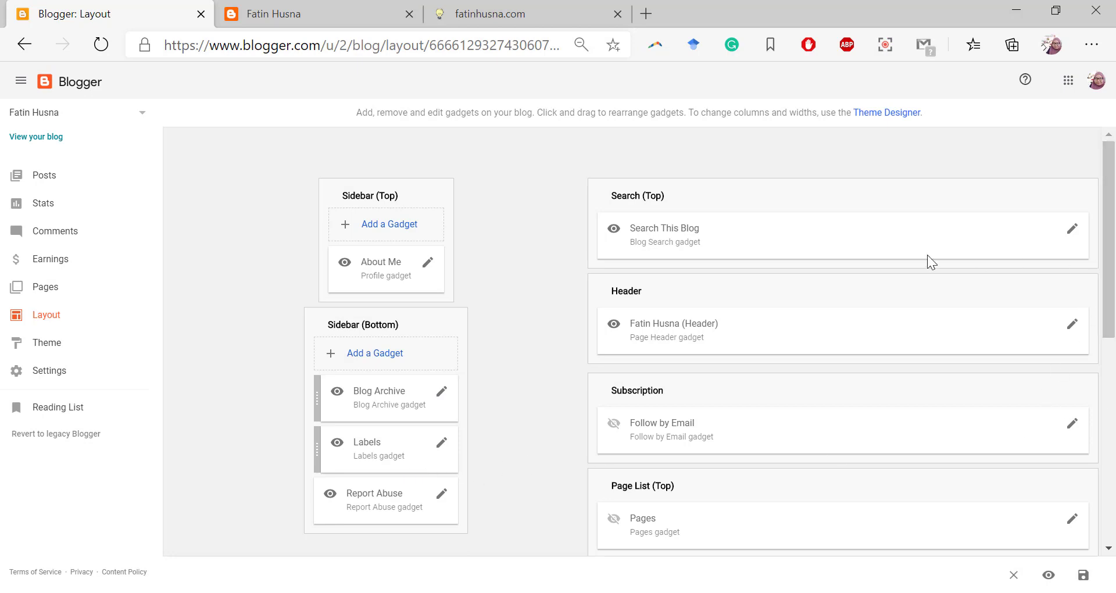
scroll(754, 399, "down", 3)
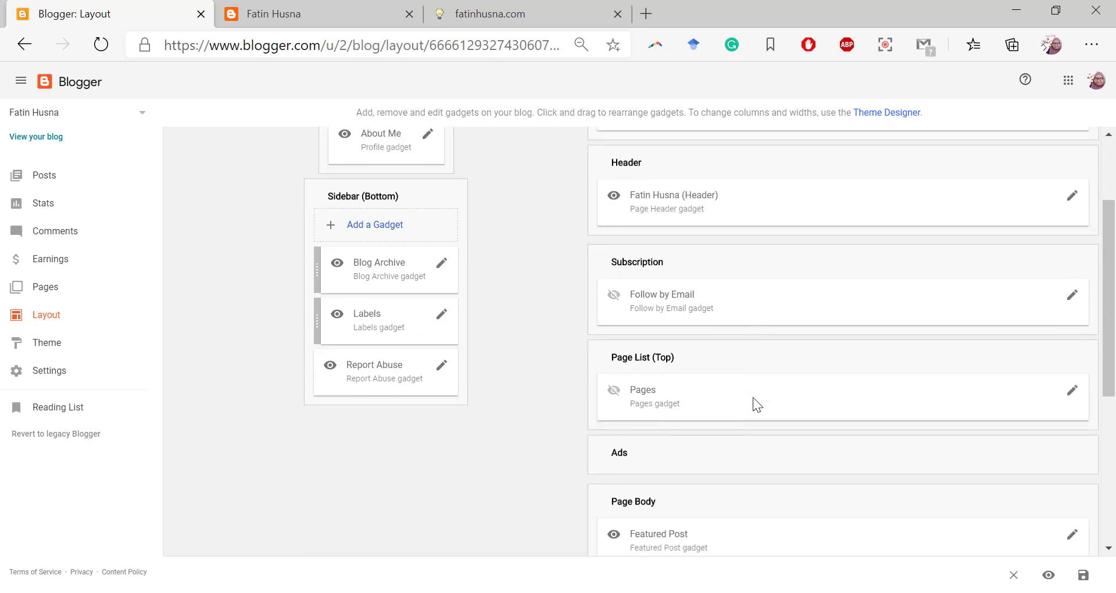
scroll(752, 397, "down", 2)
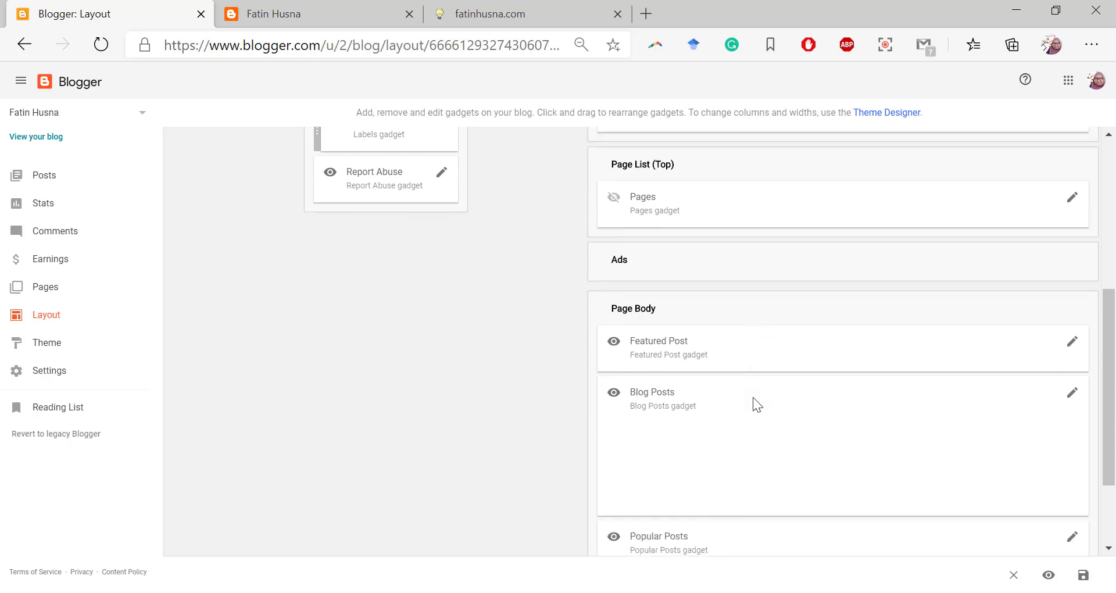
scroll(752, 396, "down", 2)
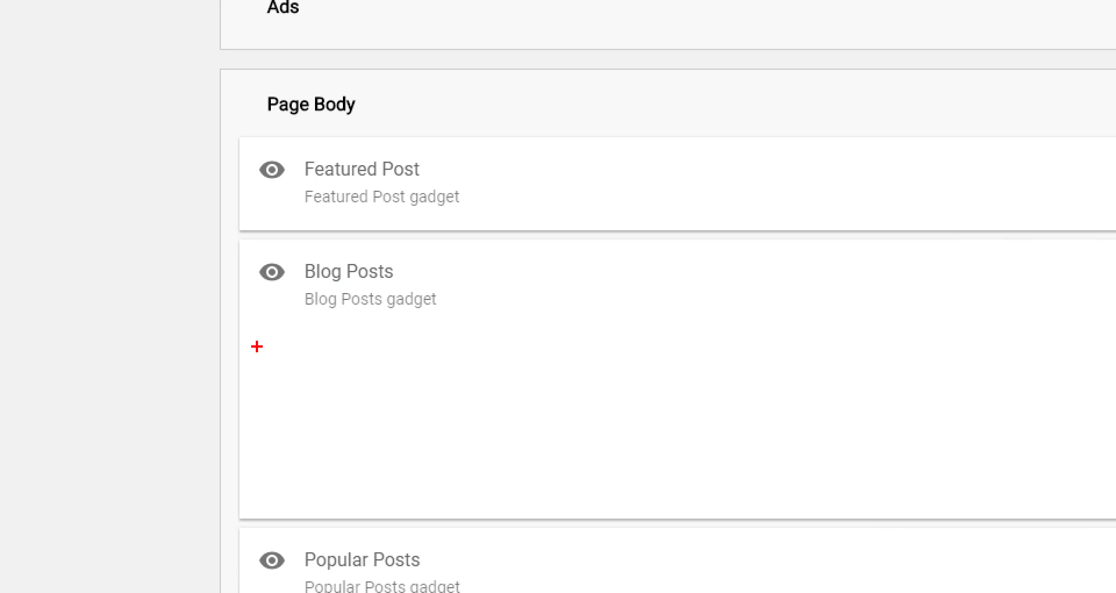
mouse_move(259, 307)
left_mouse_down()
mouse_move(302, 330)
mouse_move(328, 316)
left_mouse_up()
mouse_move(505, 152)
left_mouse_down()
mouse_move(478, 172)
mouse_move(510, 190)
left_mouse_up()
mouse_move(510, 531)
left_mouse_down()
mouse_move(473, 565)
mouse_move(514, 555)
mouse_move(529, 571)
left_mouse_up()
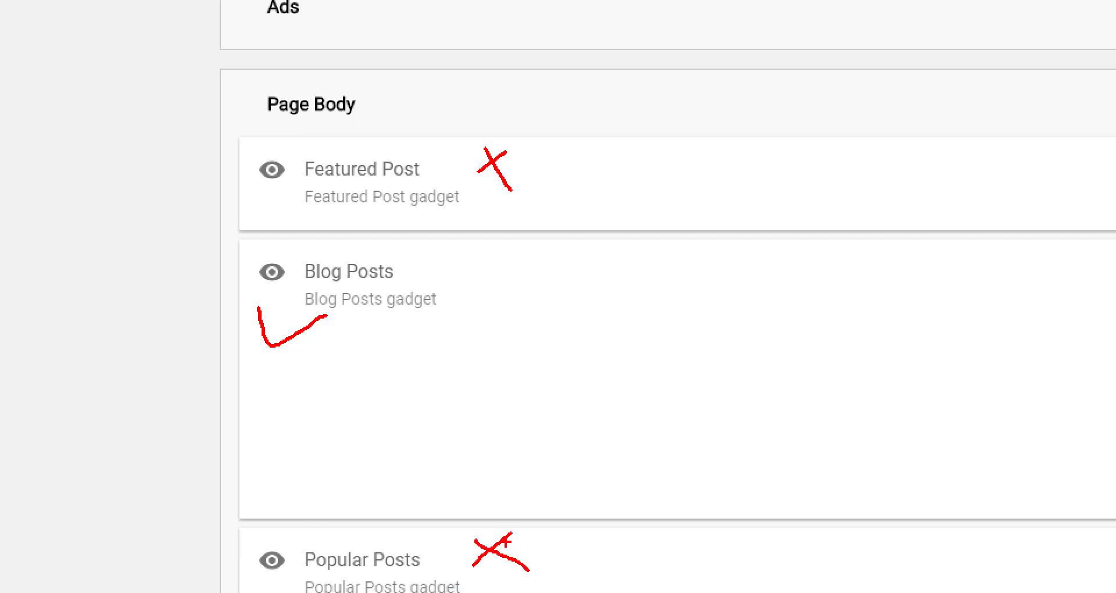
key("super")
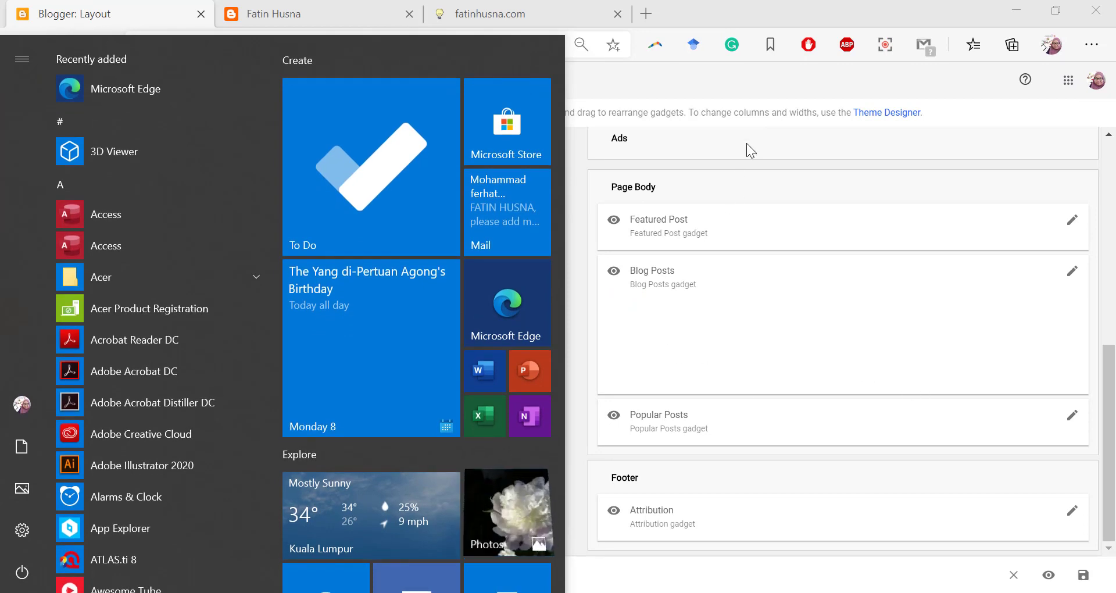
key("super")
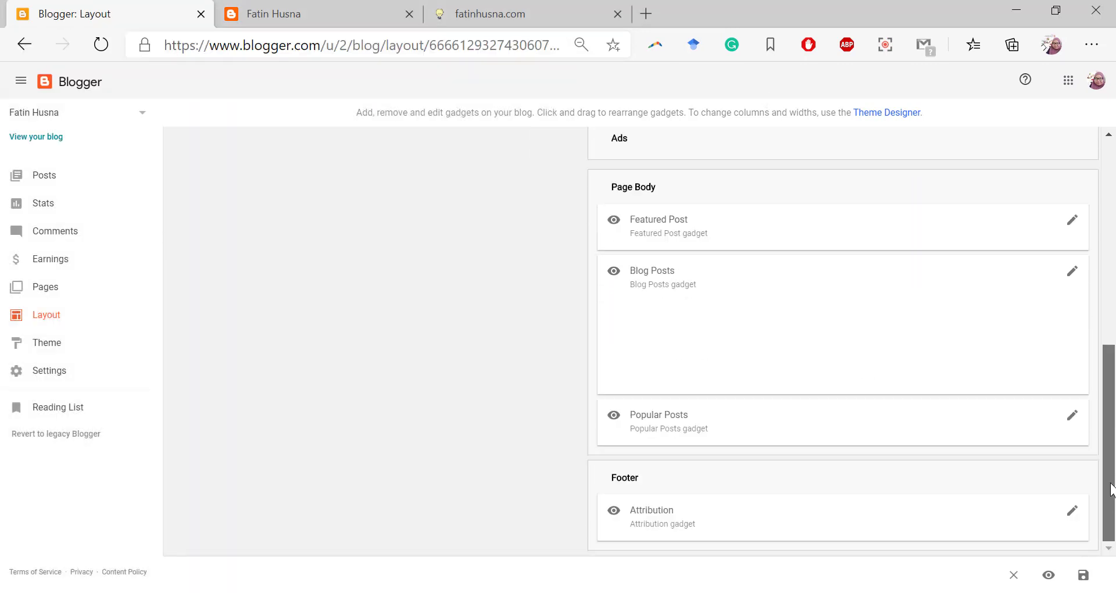
Examine the purpose of the About Me, Blog Posts and Search This Blog gadgets in the layout.
scroll(703, 372, "up", 8)
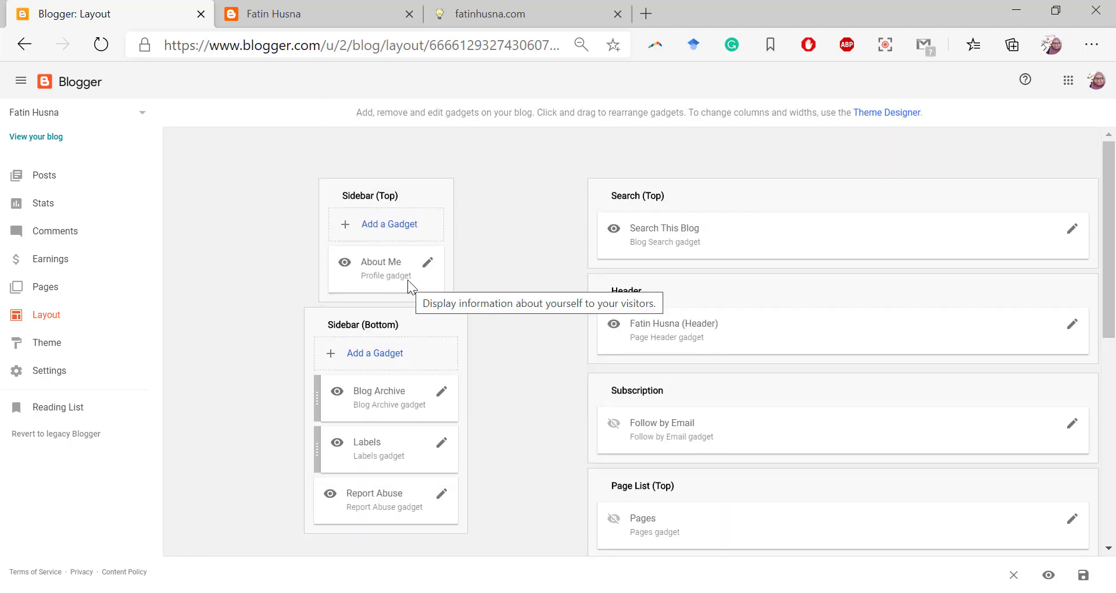
scroll(665, 296, "down", 5)
scroll(665, 295, "down", 1)
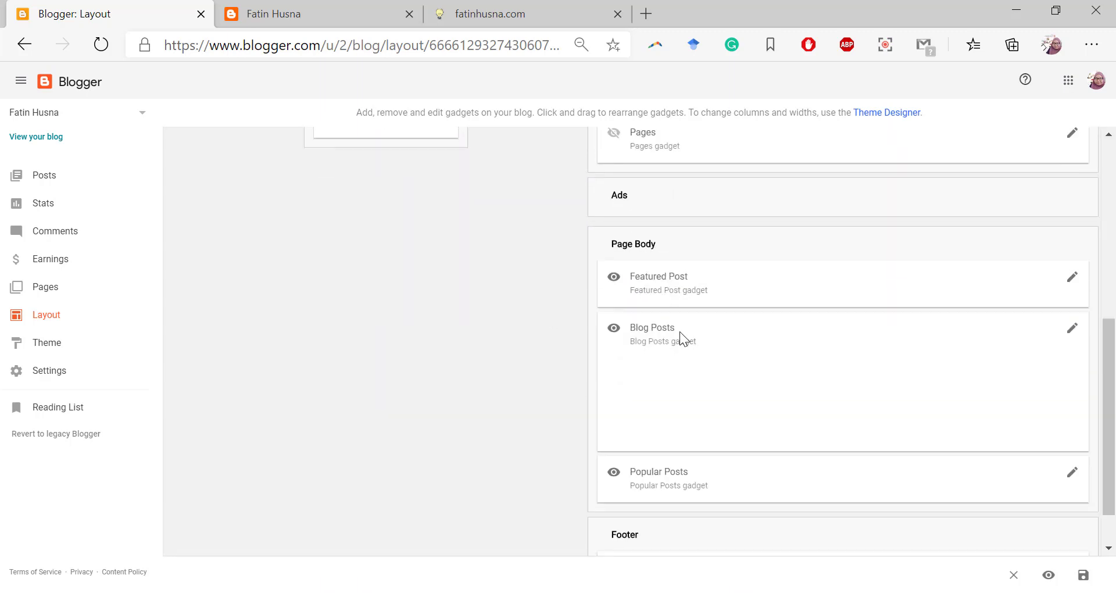
scroll(788, 388, "up", 6)
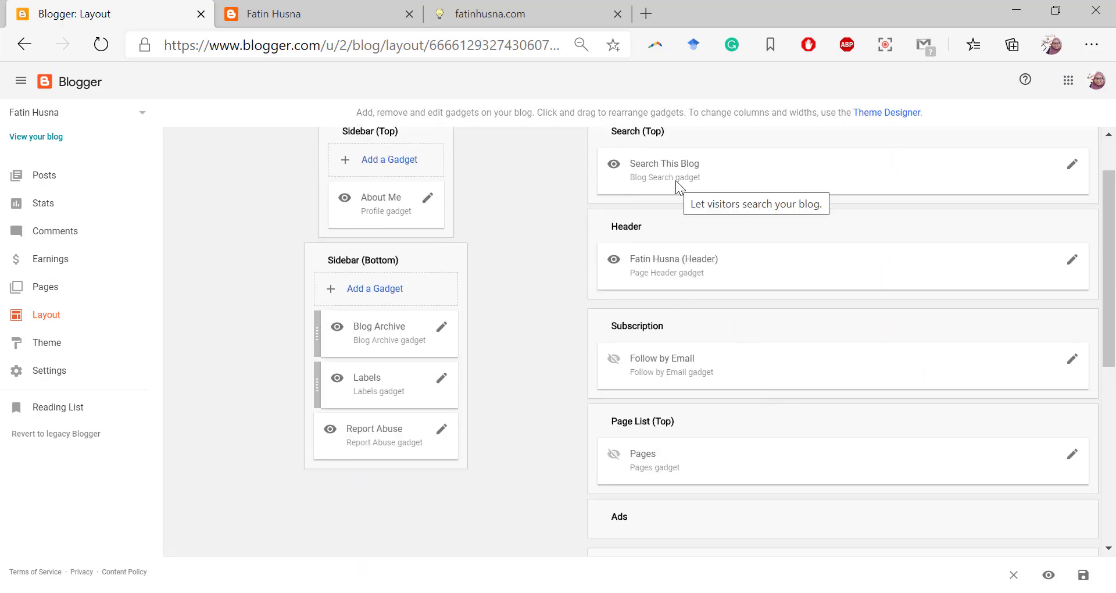
scroll(674, 221, "up", 1)
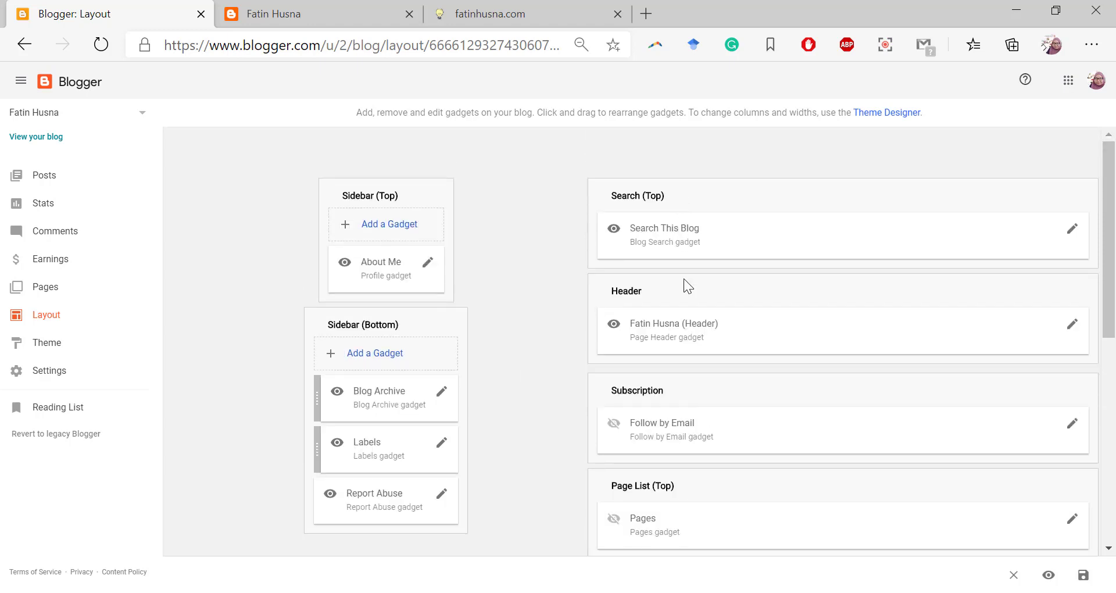
scroll(684, 278, "down", 2)
scroll(684, 278, "up", 2)
Bring up the gadgets that can be added to Sidebar (Top) and browse them from AdSense to Blog List.
left_click(376, 231)
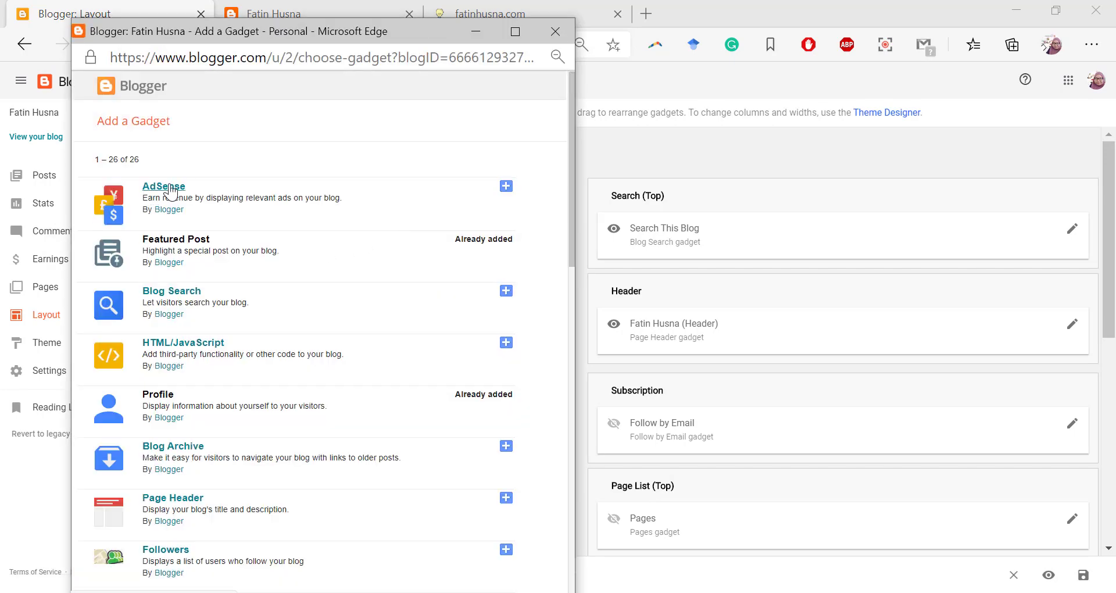
scroll(170, 191, "down", 1)
scroll(171, 192, "up", 1)
scroll(249, 348, "down", 2)
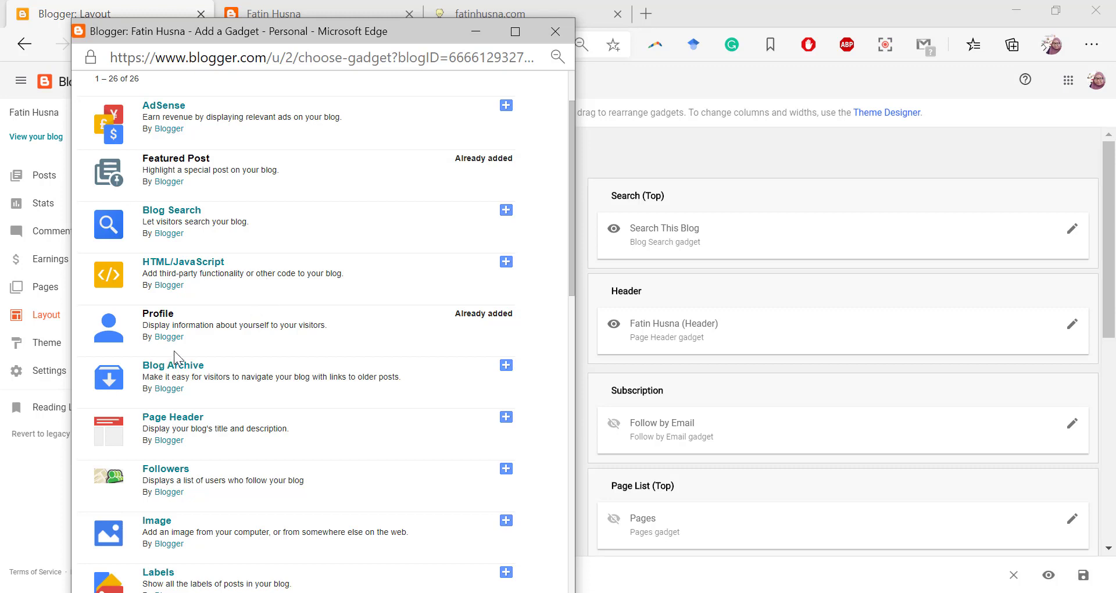
left_click_drag(386, 35, 761, 22)
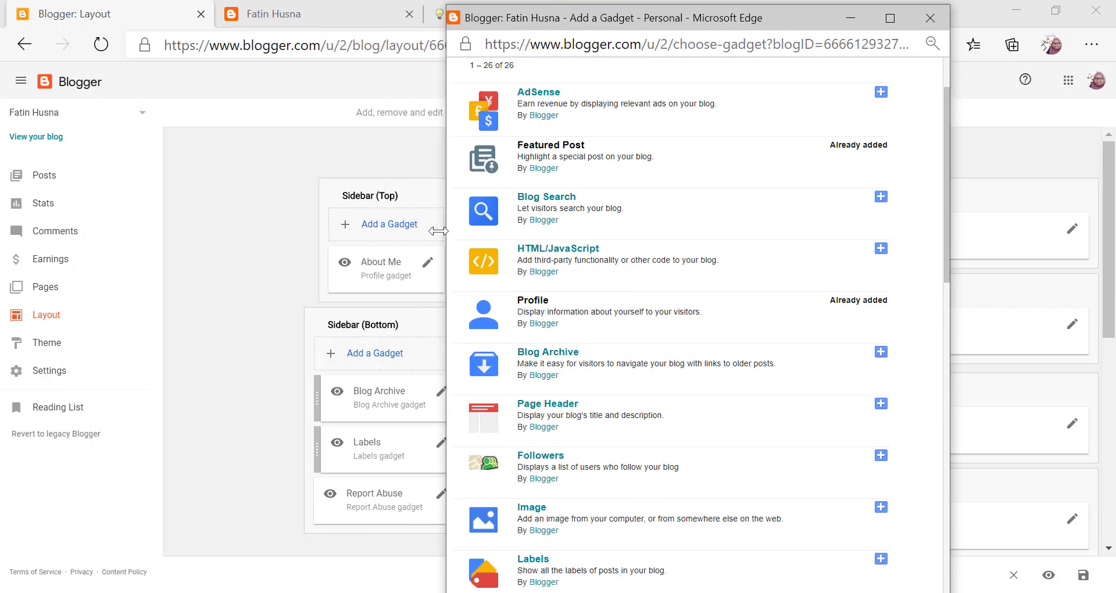
scroll(669, 285, "down", 3)
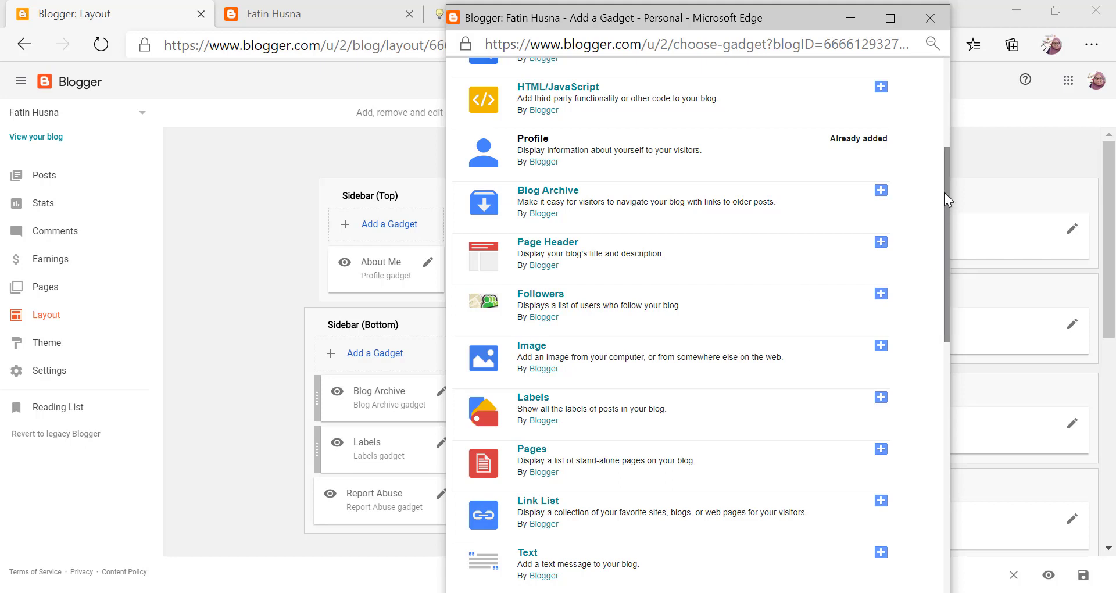
left_click_drag(944, 192, 940, 247)
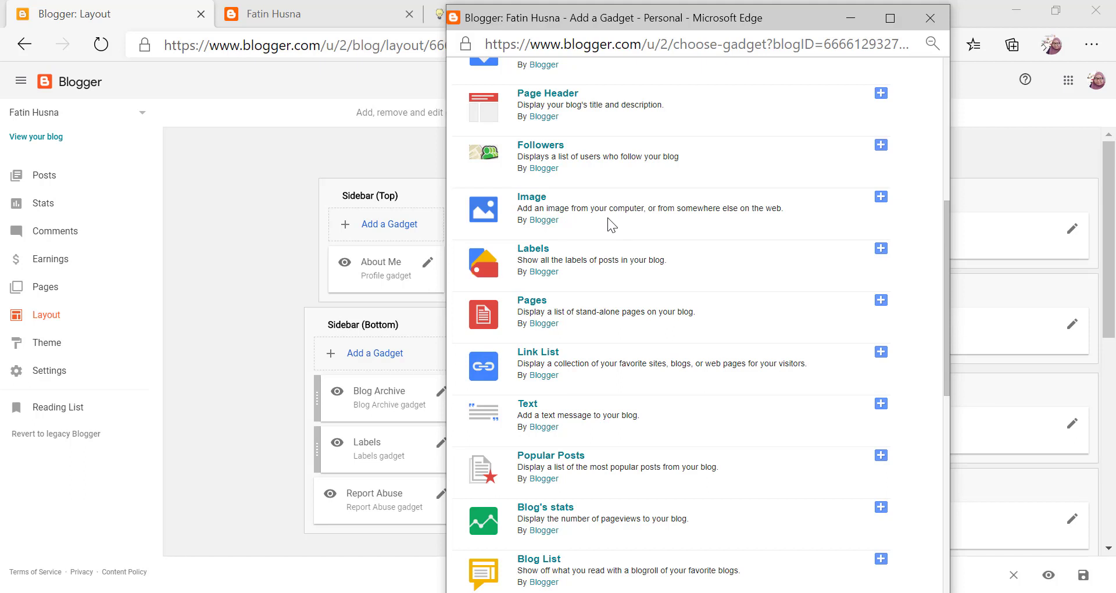
Look at the Image gadget's configuration form, cancel it without adding the gadget, and switch to the open published blog page.
left_click(881, 199)
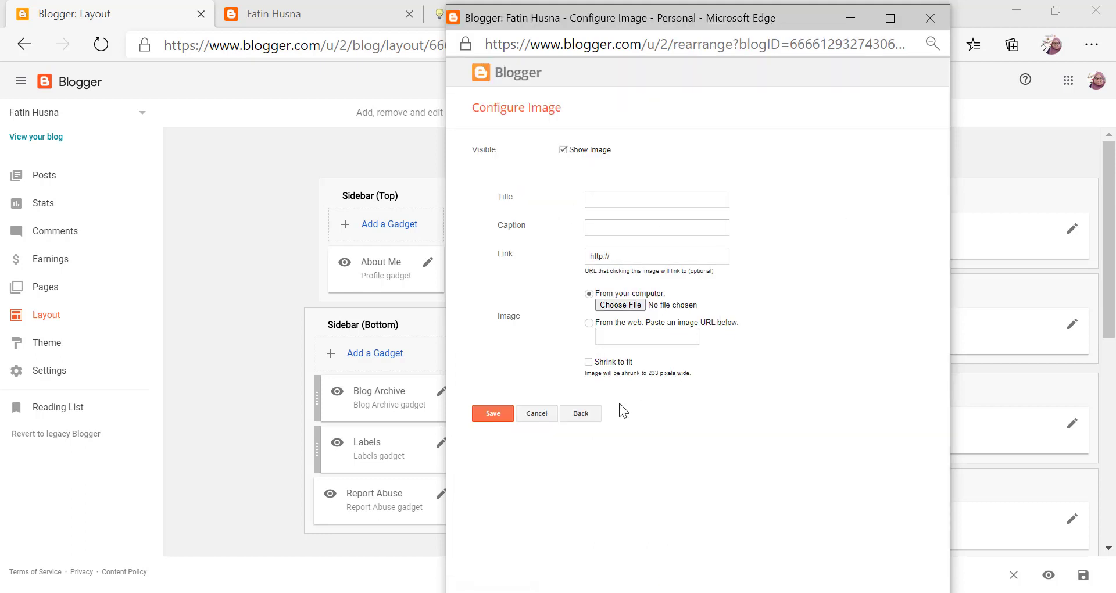
left_click(536, 414)
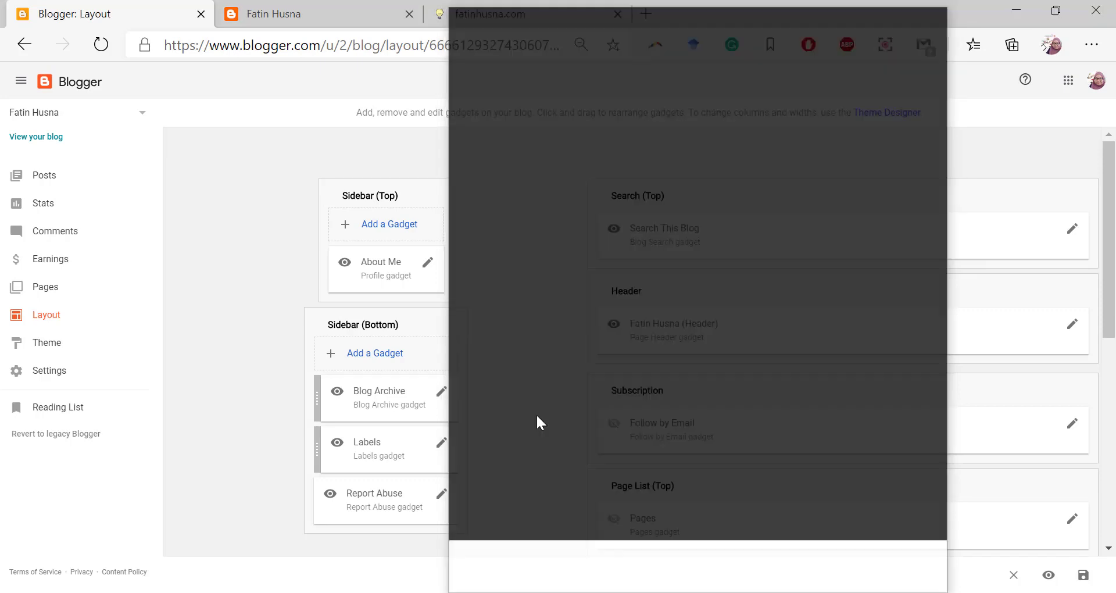
left_click(250, 13)
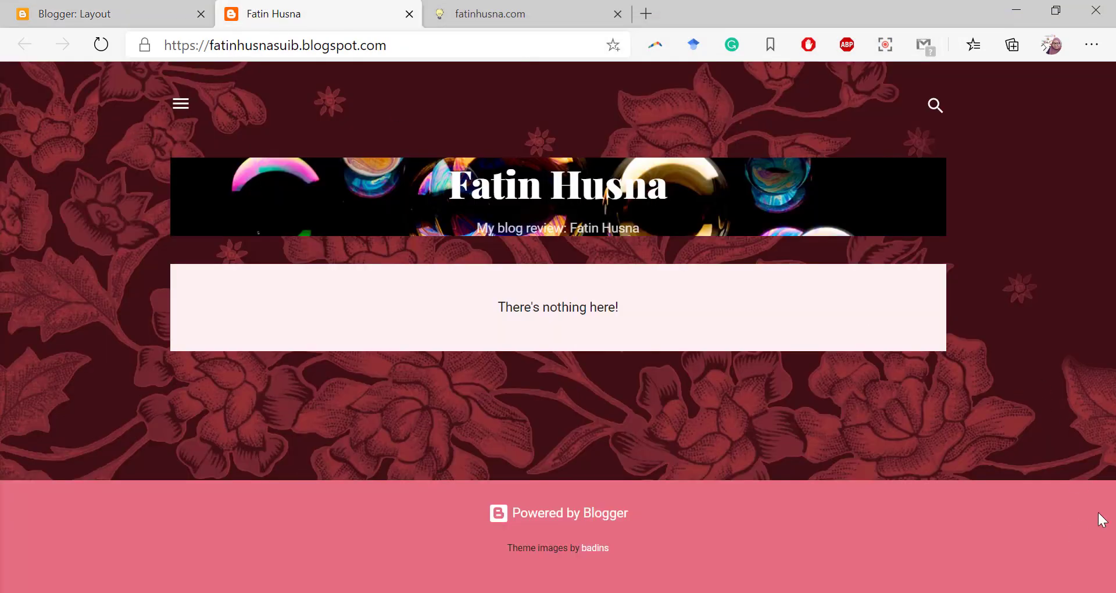
Return to the layout editor and open the configuration form for a new Link List gadget in Sidebar (Top).
left_click(124, 8)
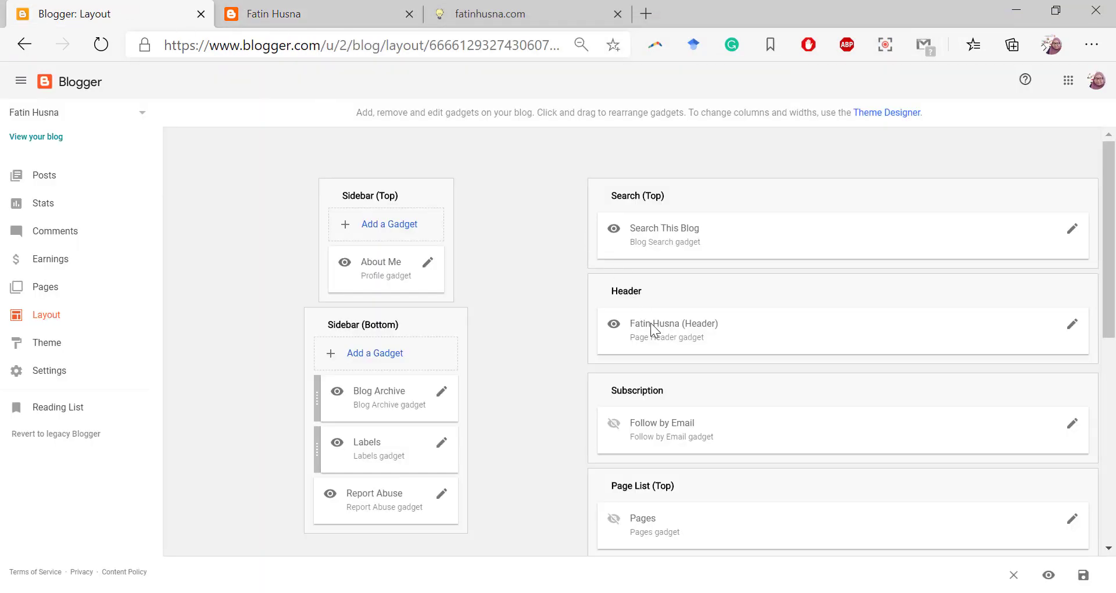
scroll(655, 326, "down", 3)
scroll(613, 362, "up", 4)
left_click(391, 228)
scroll(374, 367, "down", 7)
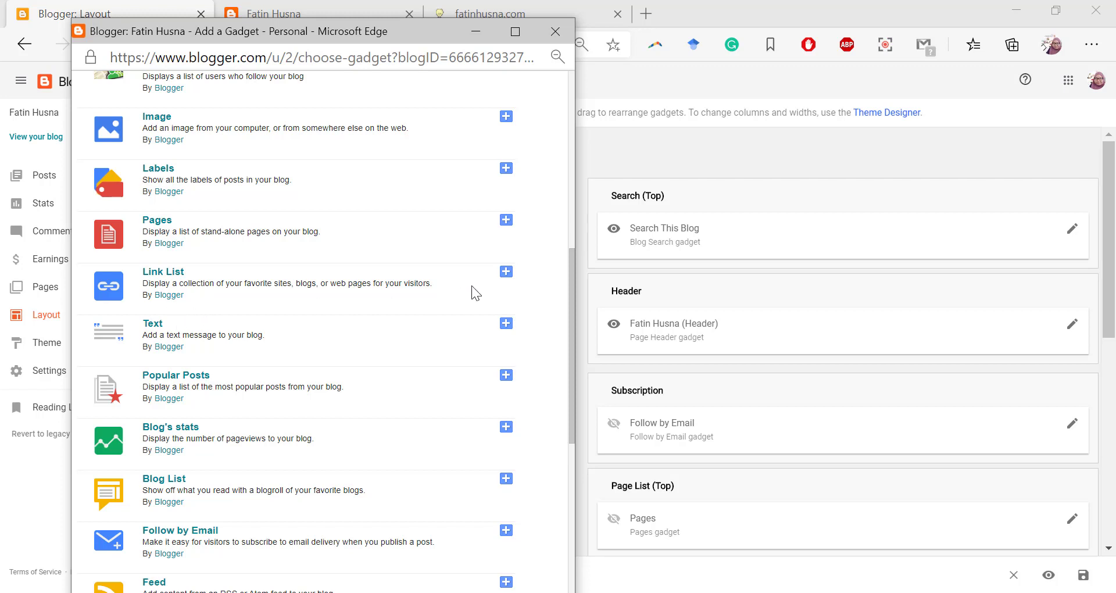
left_click(506, 273)
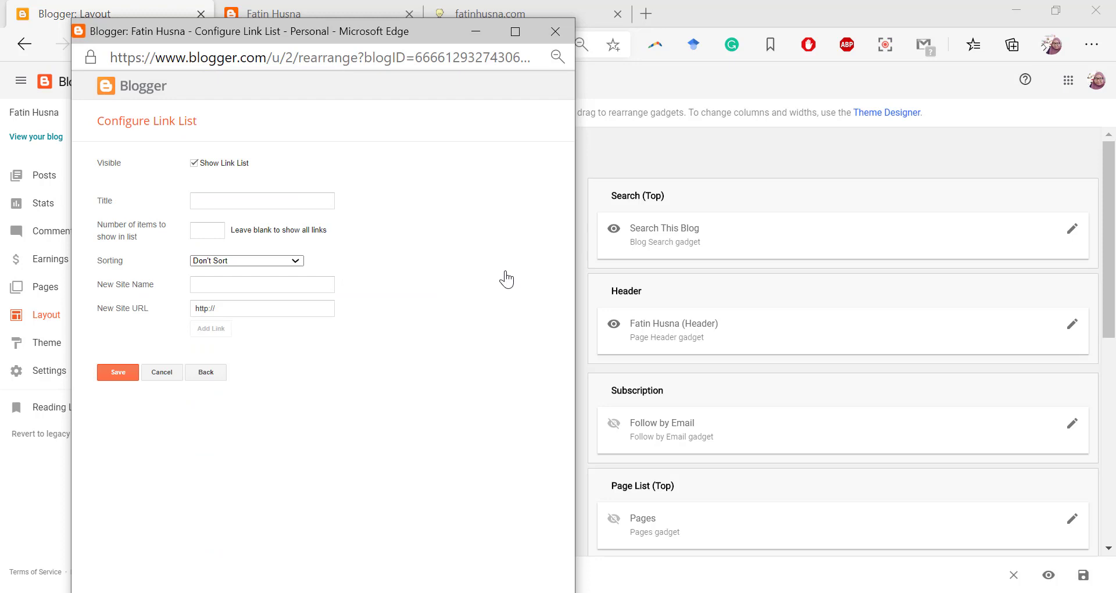
Try filling in the Link List form with the title Instagram, then close it without saving.
left_click(208, 201)
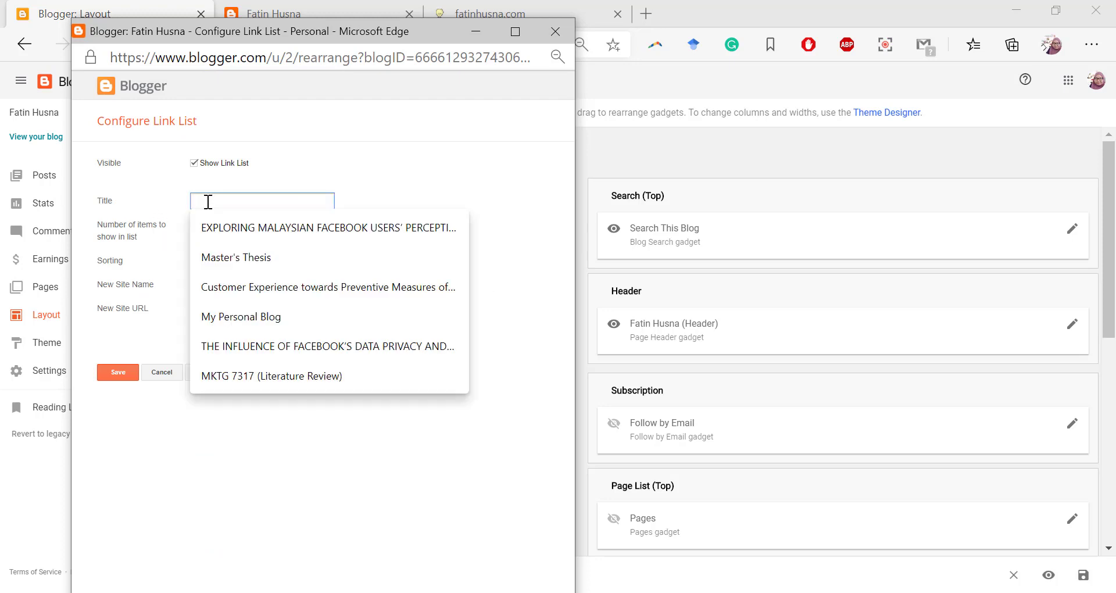
type("Instagram")
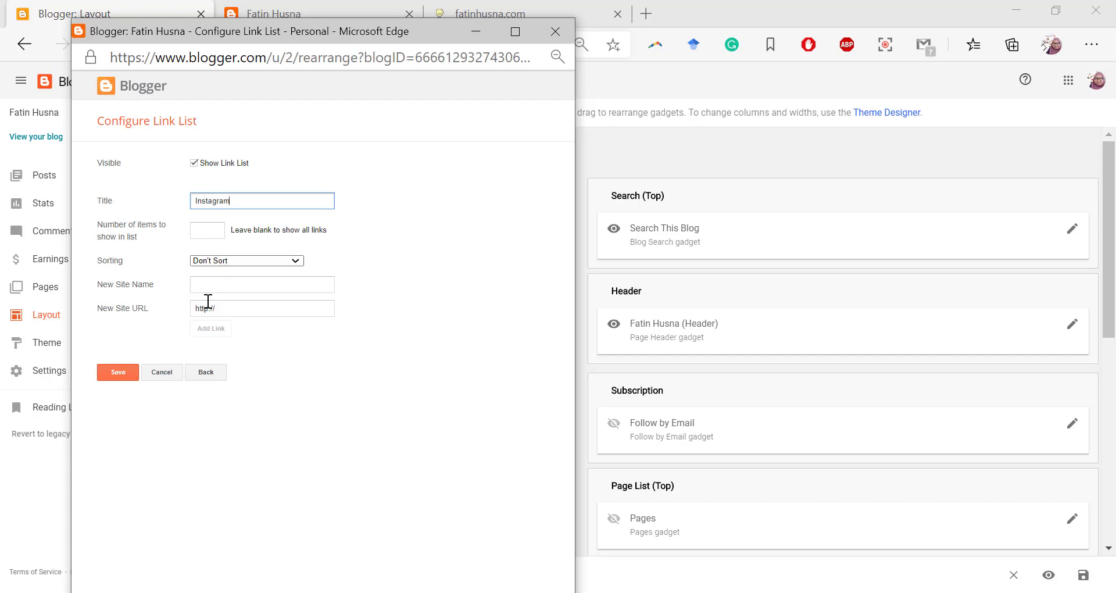
left_click(247, 313)
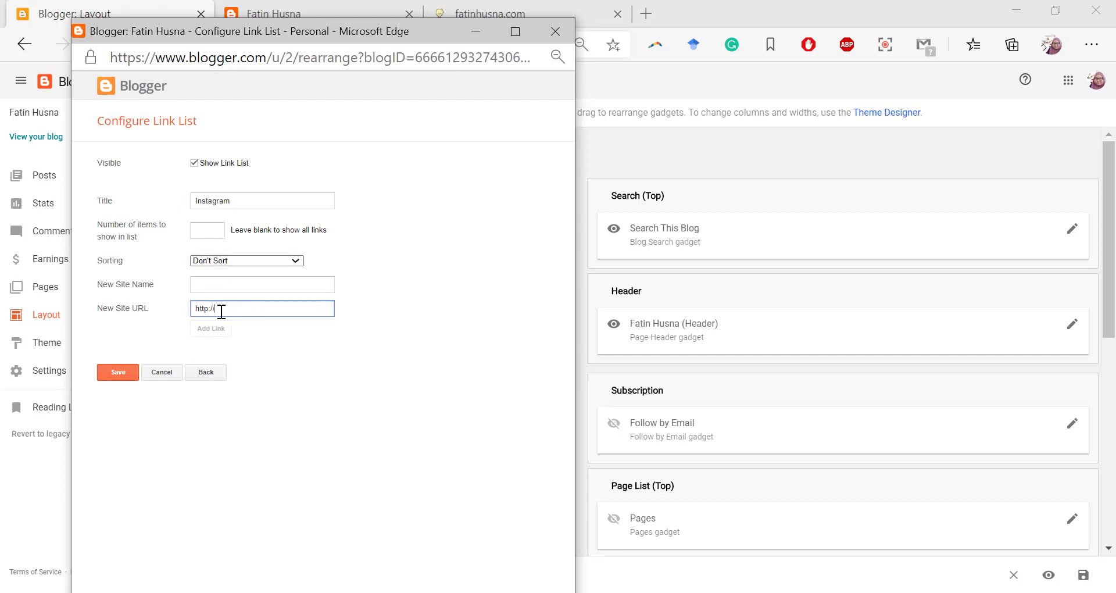
left_click(563, 47)
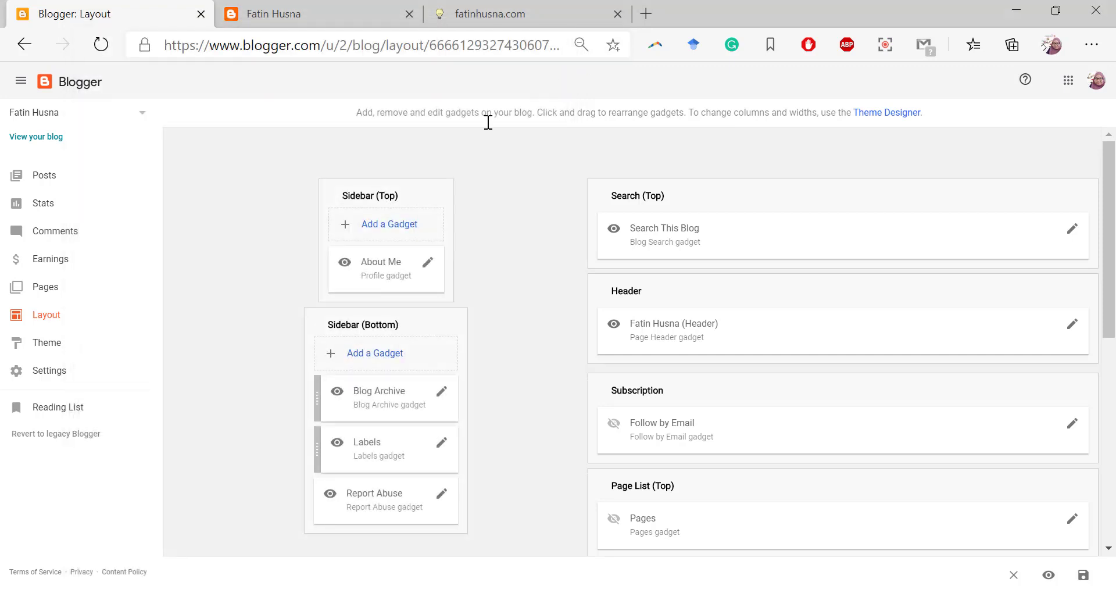
Browse the full list of gadgets that can be added to Sidebar (Top), then close it without adding any.
left_click(399, 225)
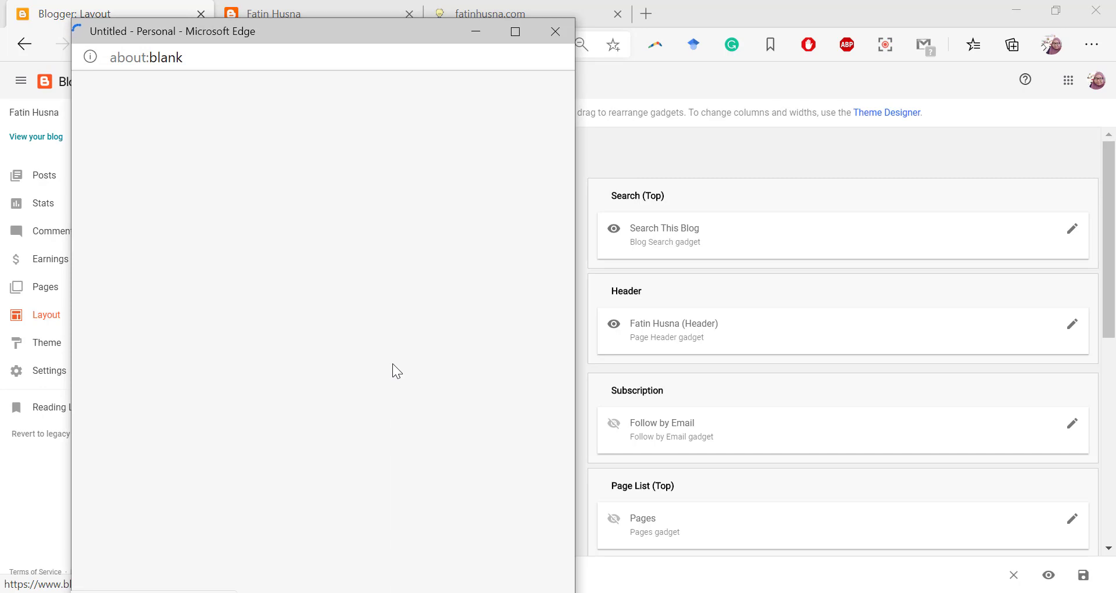
scroll(393, 365, "down", 15)
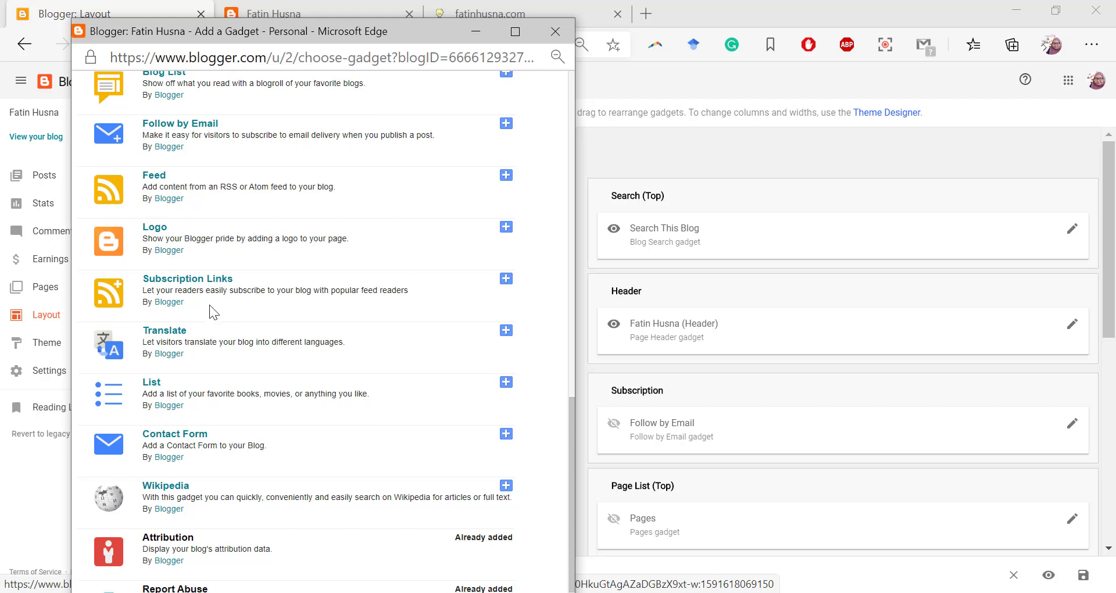
scroll(209, 304, "down", 1)
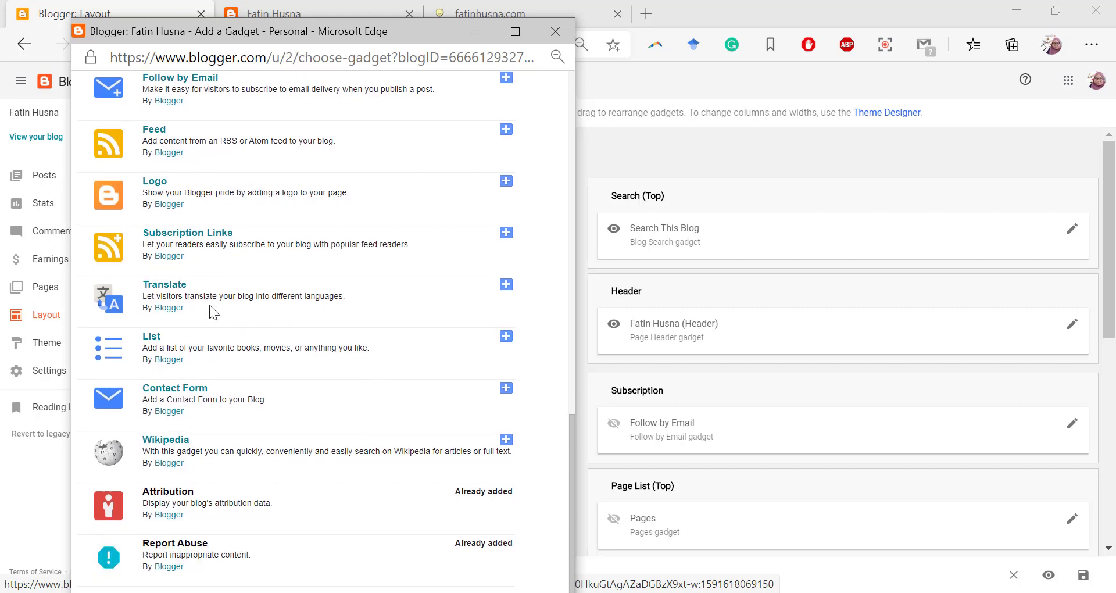
scroll(275, 507, "up", 5)
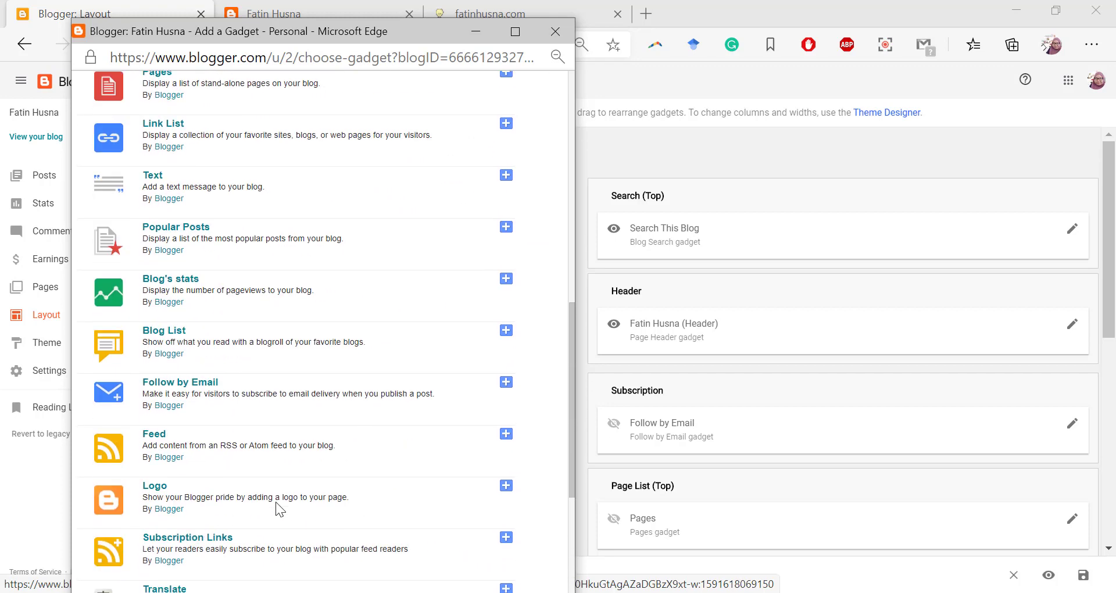
scroll(233, 371, "up", 7)
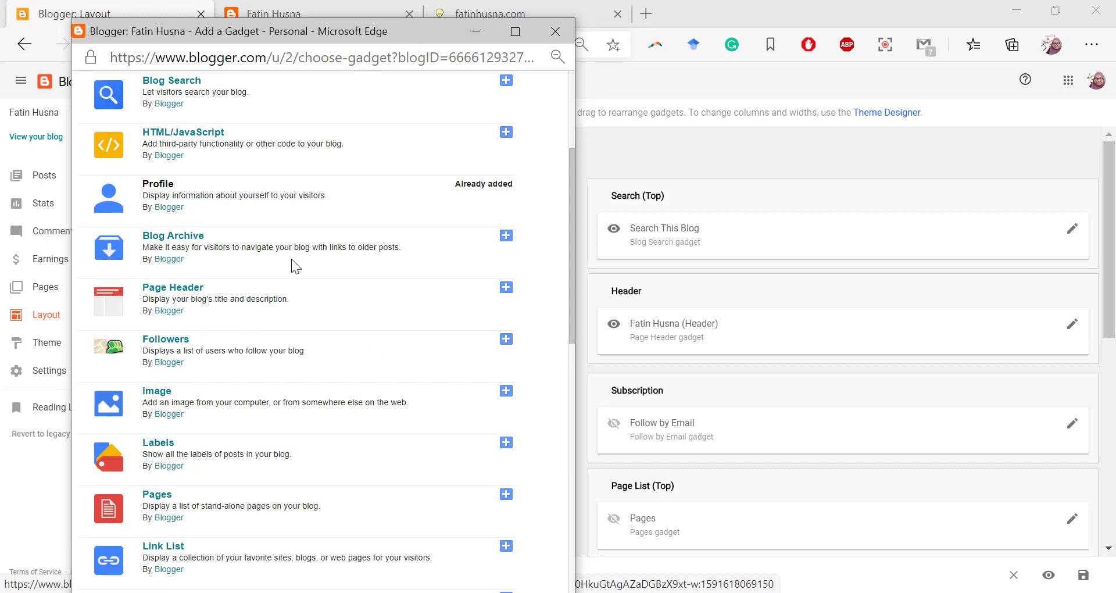
scroll(291, 259, "up", 1)
scroll(167, 268, "up", 2)
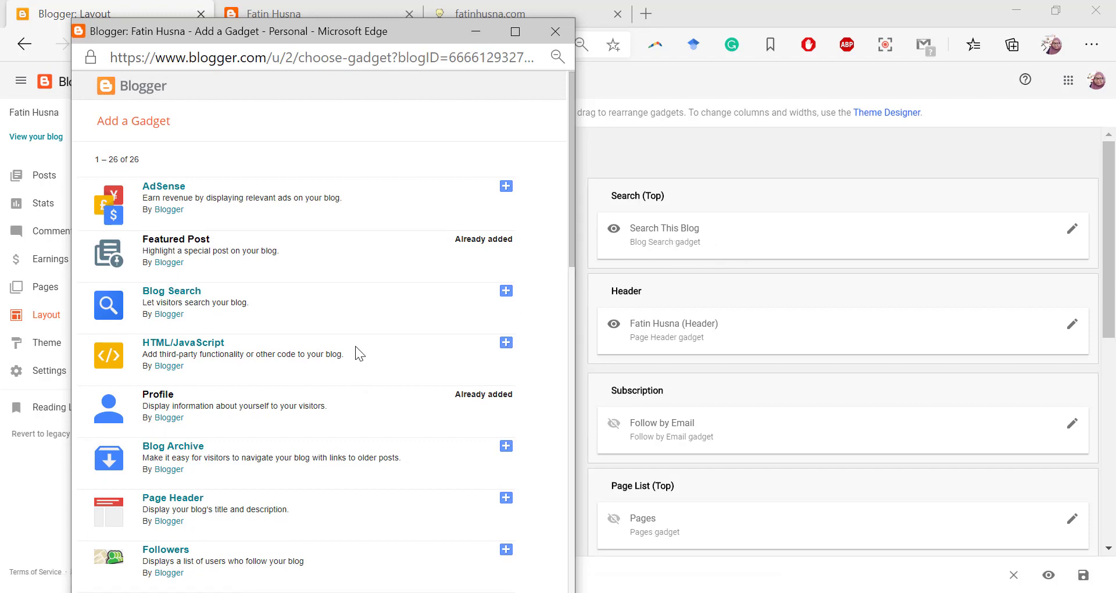
scroll(355, 349, "down", 4)
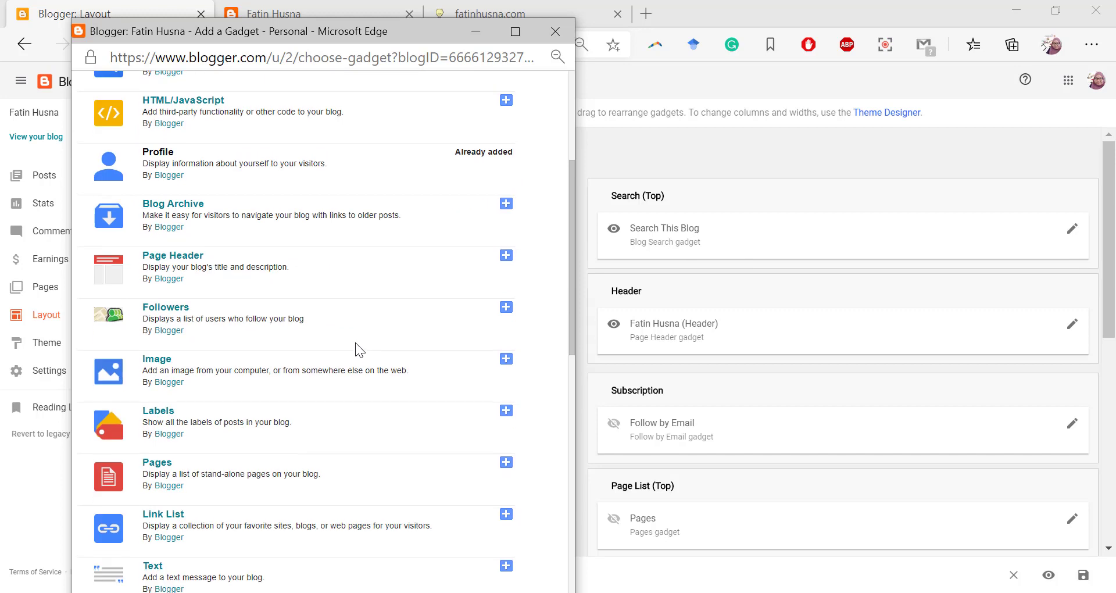
left_click(557, 22)
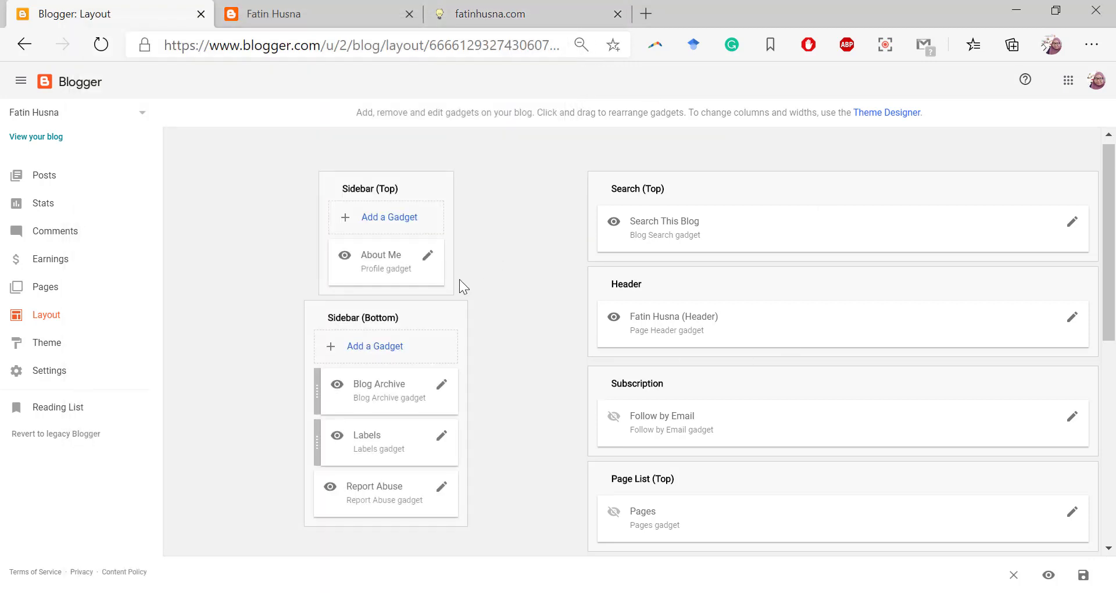
Review the layout's sections from the sidebars and Header down to the Page Body and Footer.
scroll(776, 404, "down", 8)
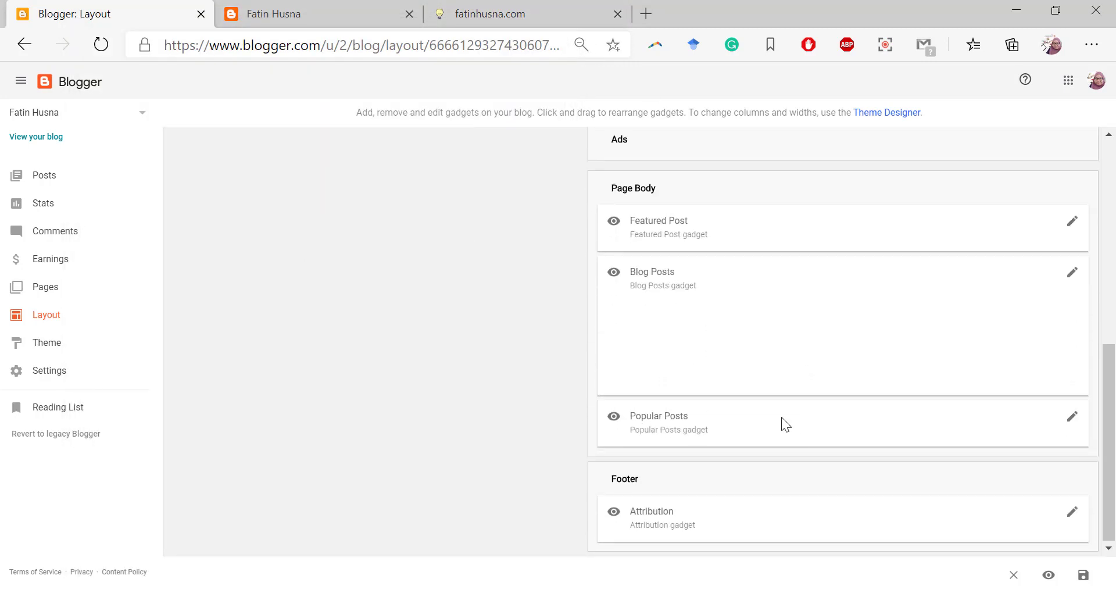
scroll(781, 417, "up", 8)
scroll(781, 417, "down", 3)
scroll(782, 417, "up", 3)
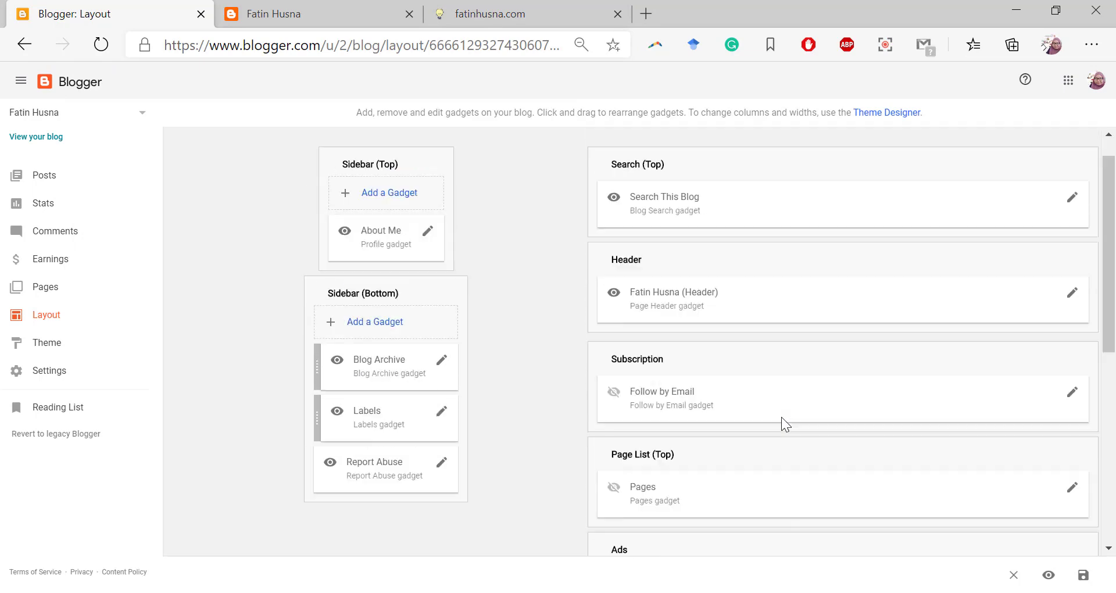
scroll(781, 416, "up", 1)
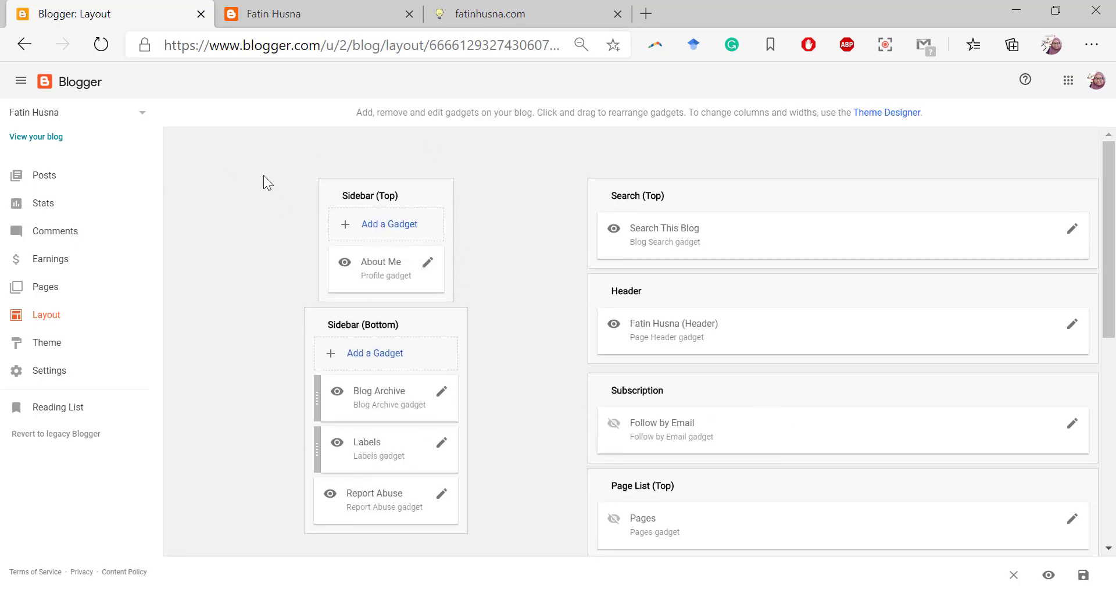
Compare the layout with the published blog, checking where its sidebar menu, header and search box appear.
left_click(309, 12)
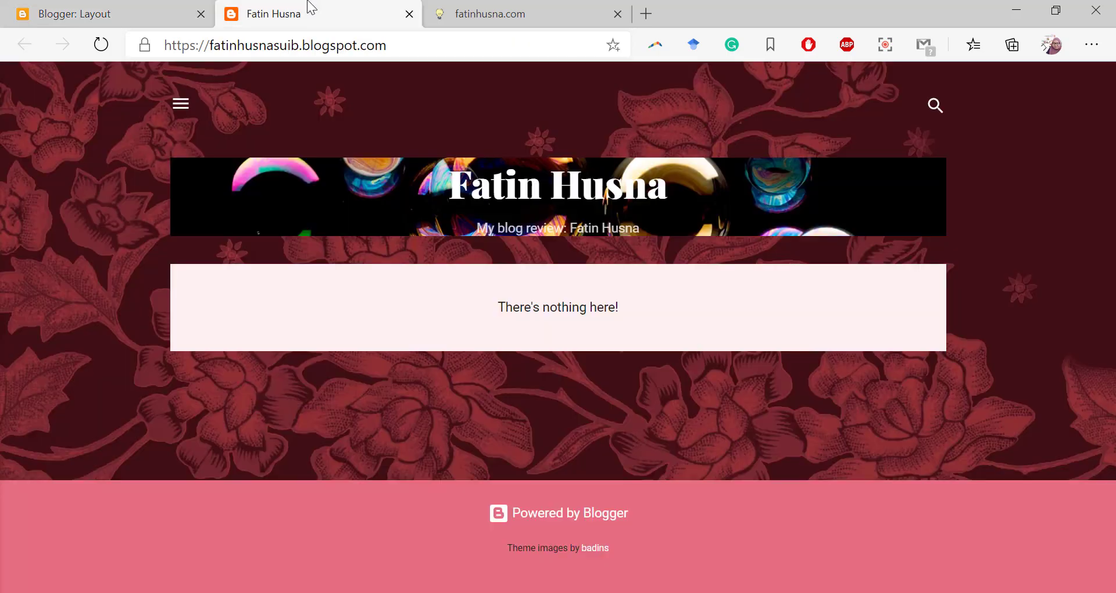
left_click(194, 102)
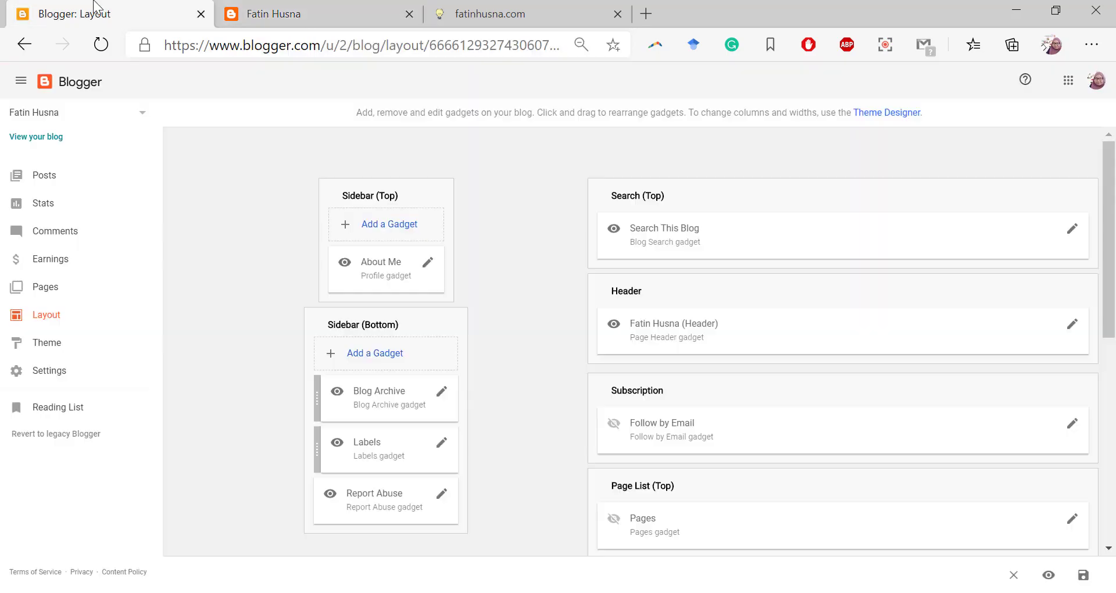
left_click(78, 10)
left_click(364, 12)
left_click(654, 169)
left_click(936, 106)
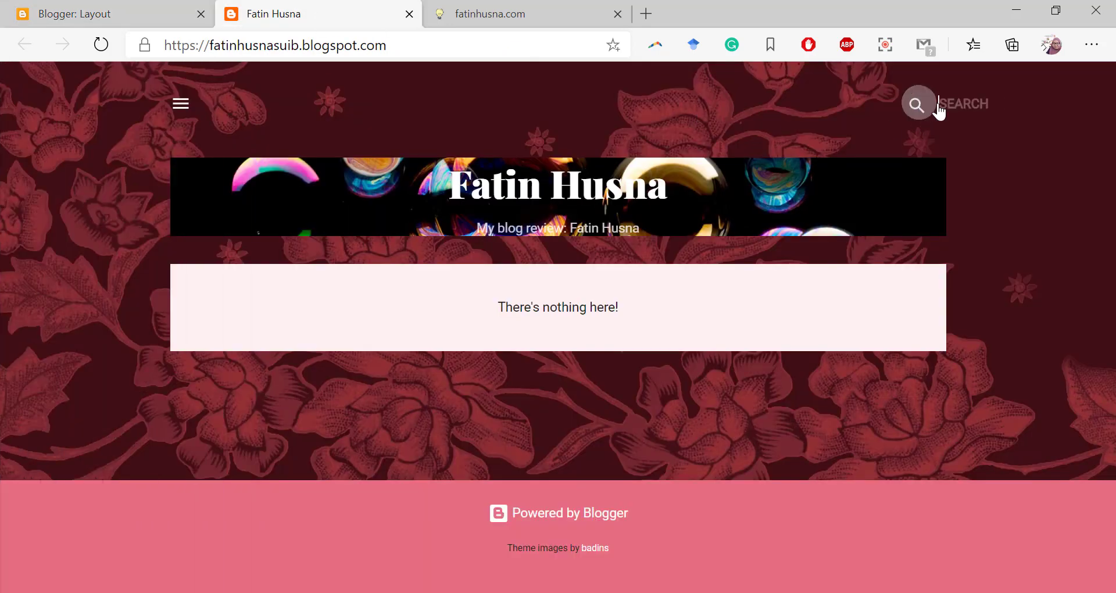
left_click(121, 10)
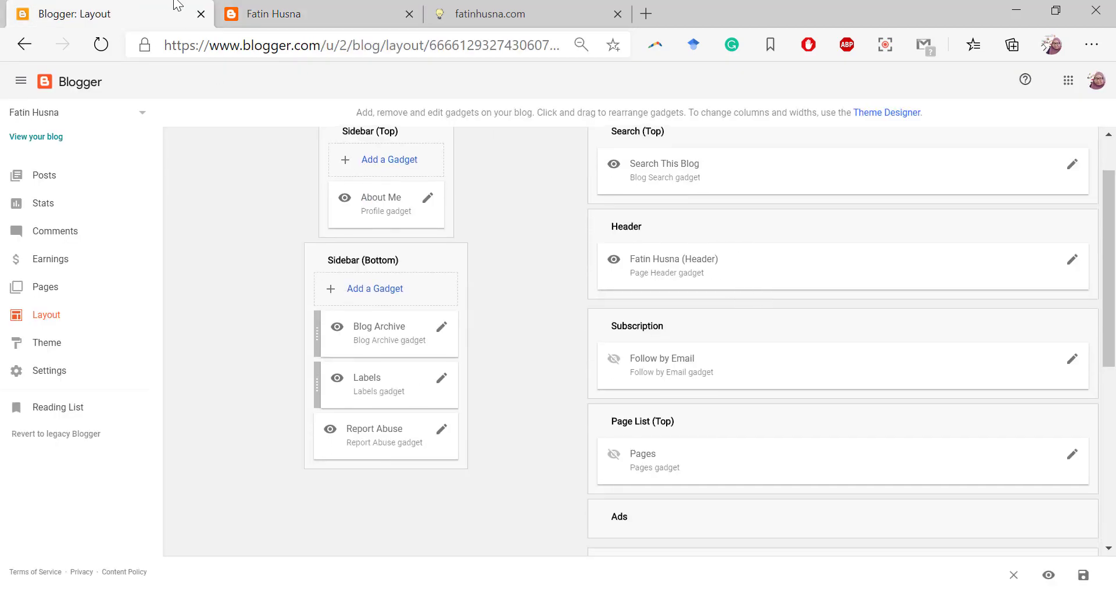
left_click(256, 13)
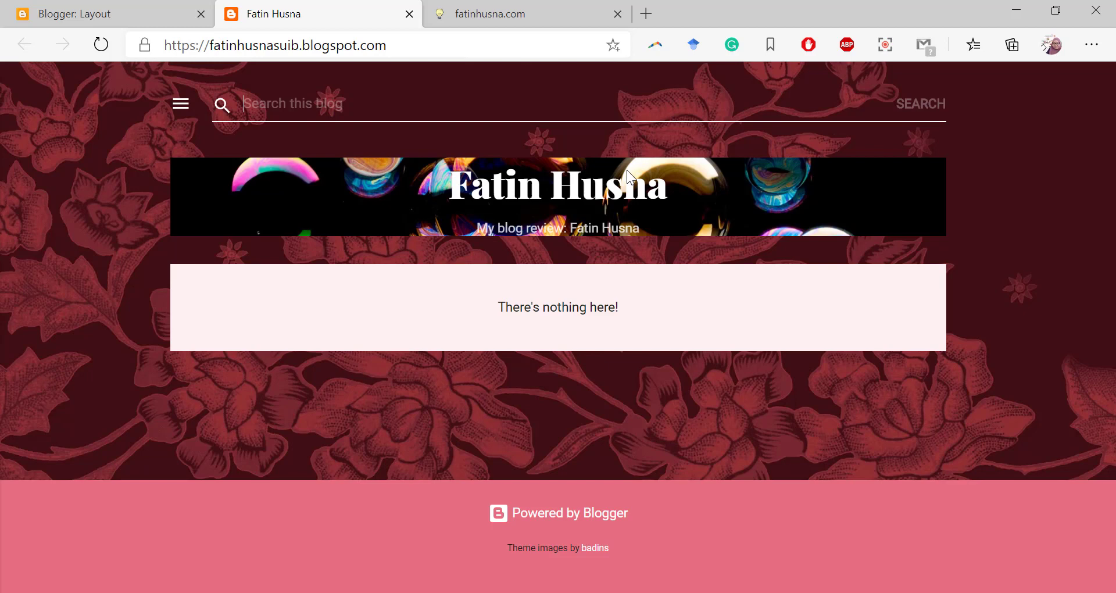
Make the Follow by Email gadget in the layout's Subscription section visible and save it.
left_click(119, 8)
scroll(697, 356, "down", 1)
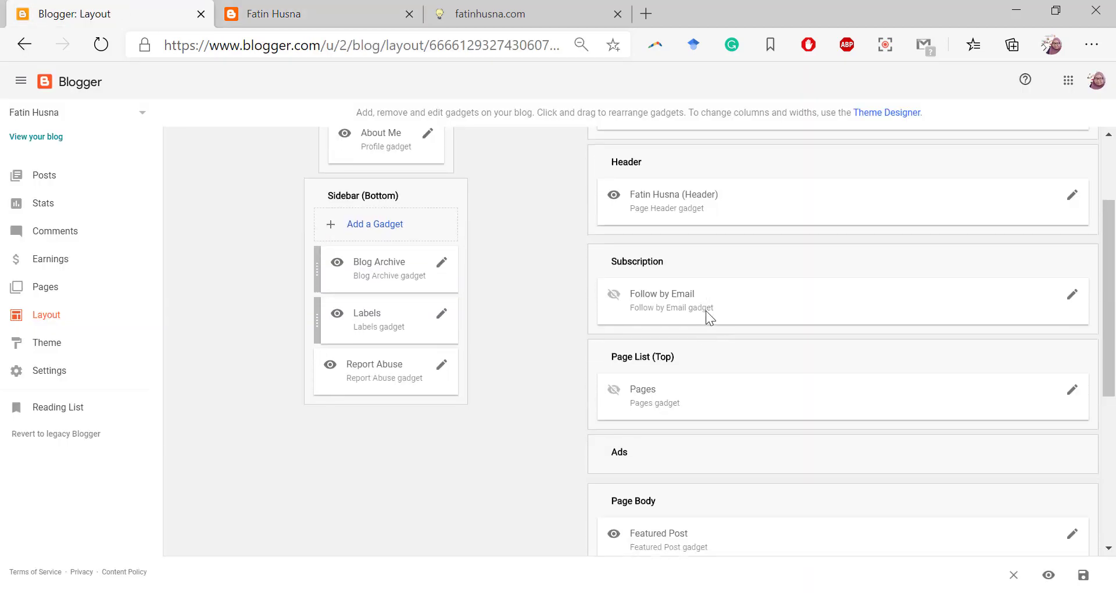
mouse_move(613, 295)
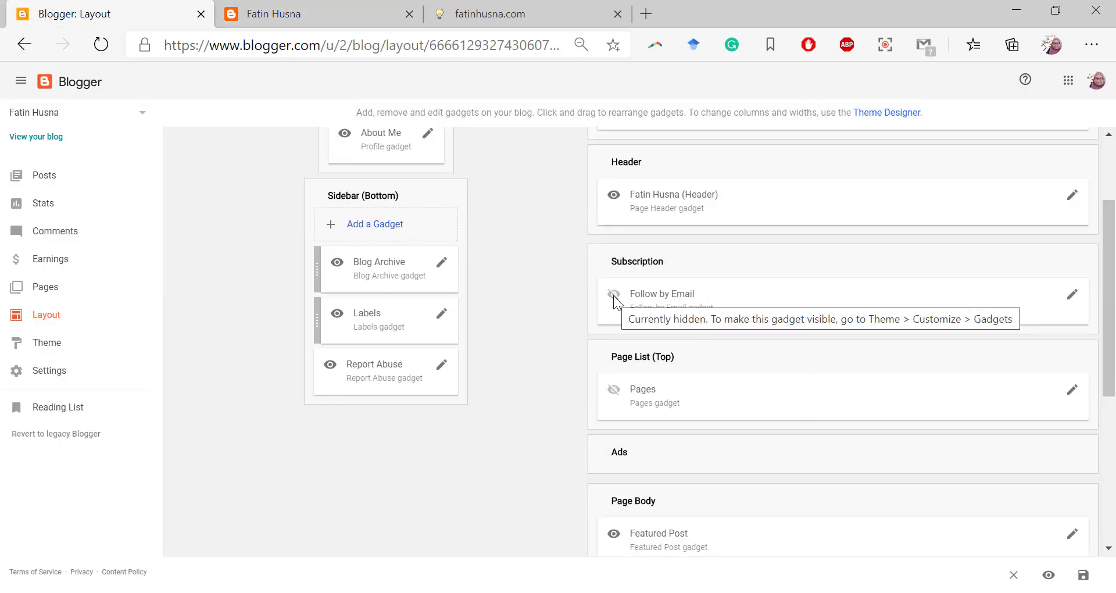
left_click(1072, 295)
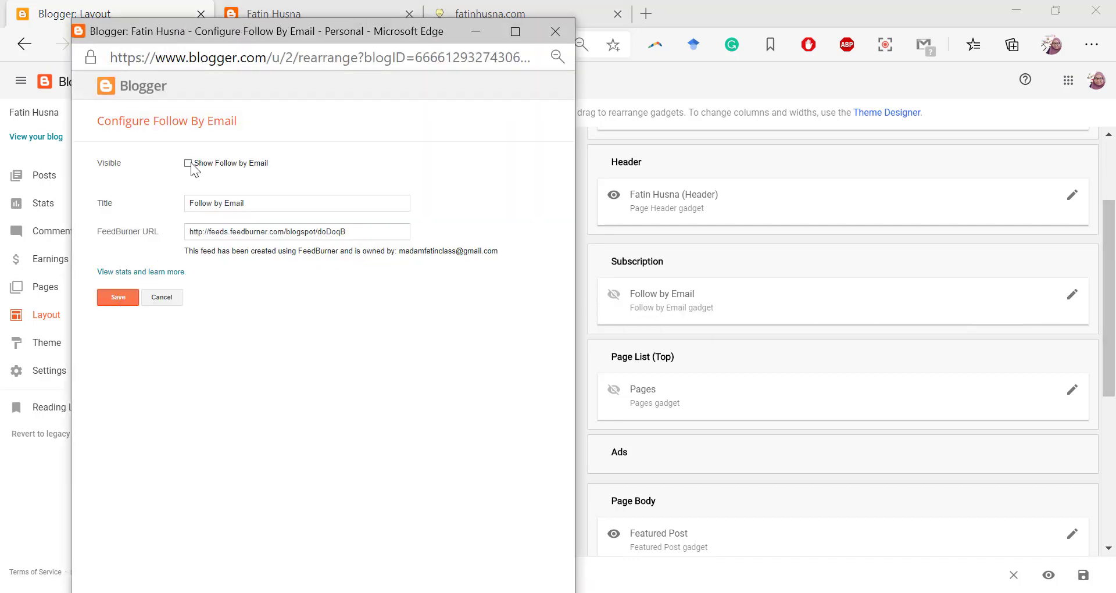
left_click(105, 296)
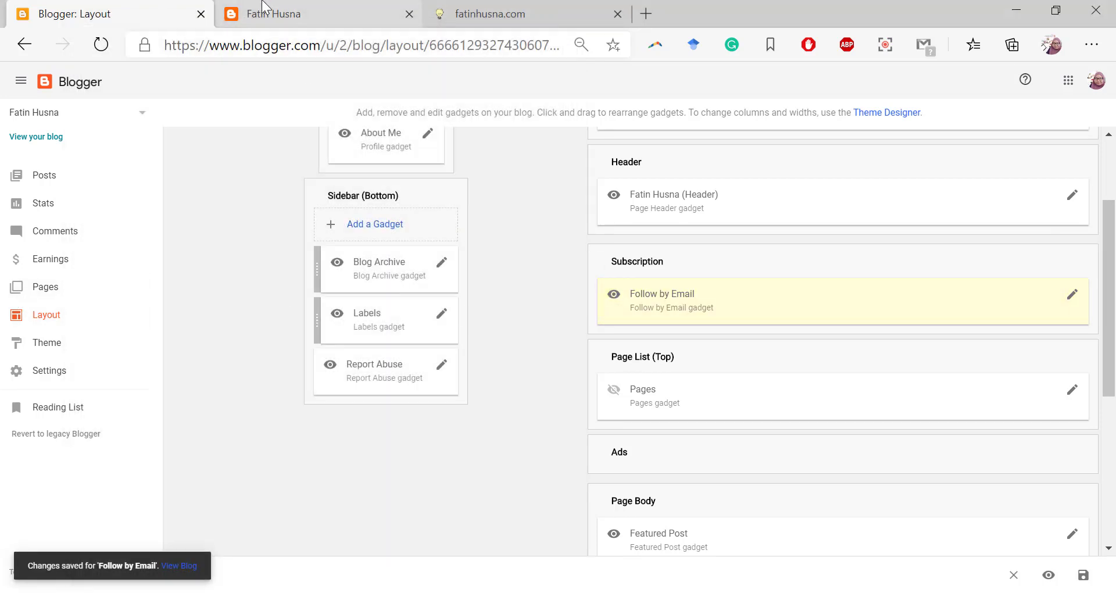
Make the Pages gadget in Page List (Top) visible with the Home page listed, and save it.
scroll(929, 365, "down", 2)
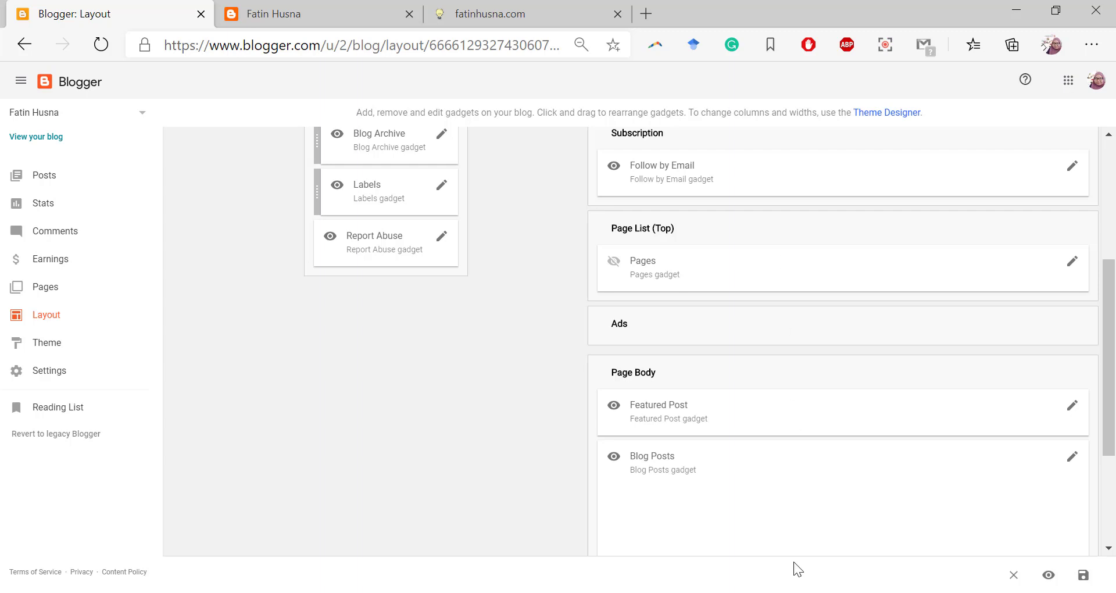
left_click(1078, 272)
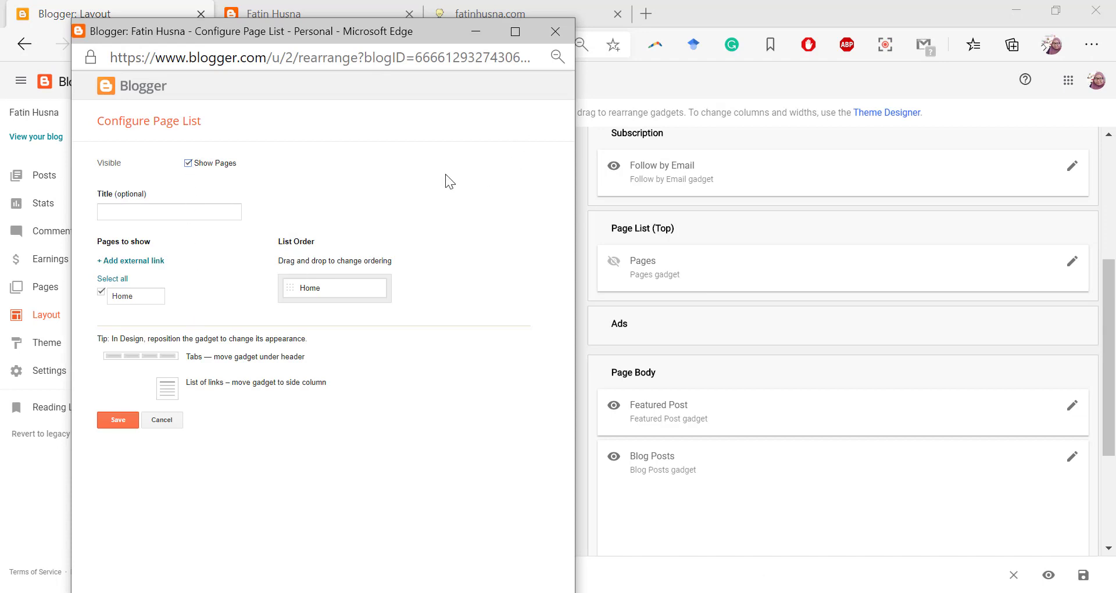
left_click(119, 420)
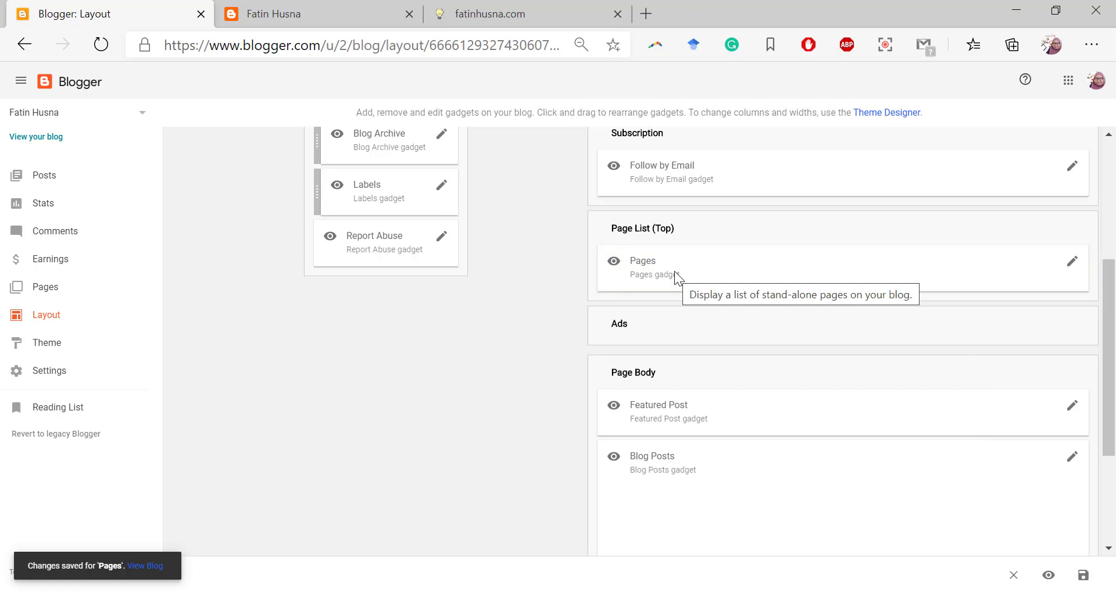
Hide the Featured Post gadget in the Page Body and save its configuration.
scroll(674, 271, "down", 2)
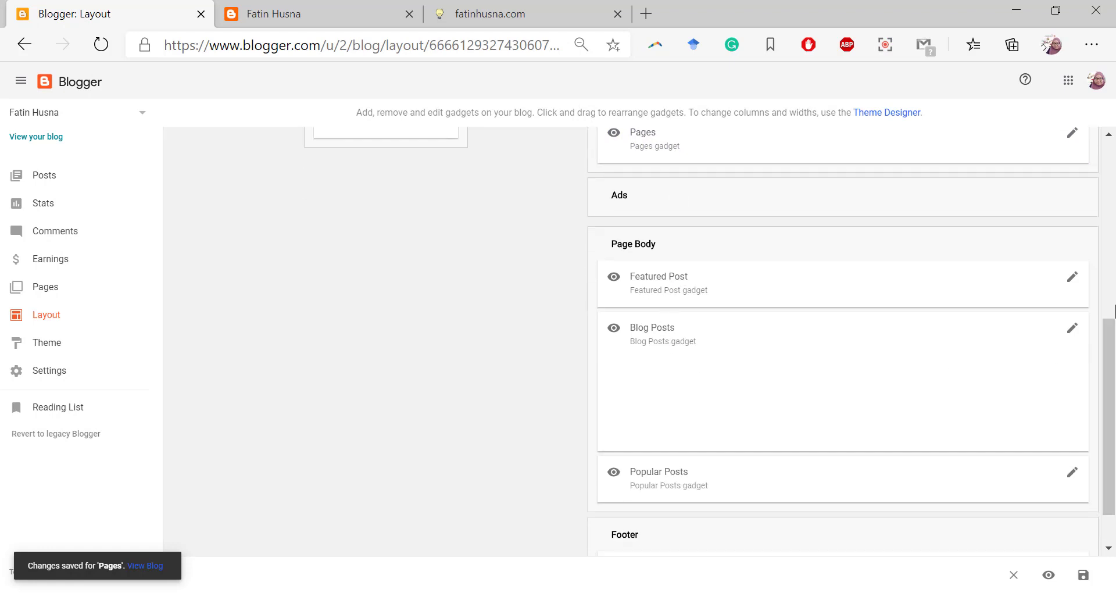
left_click(1072, 278)
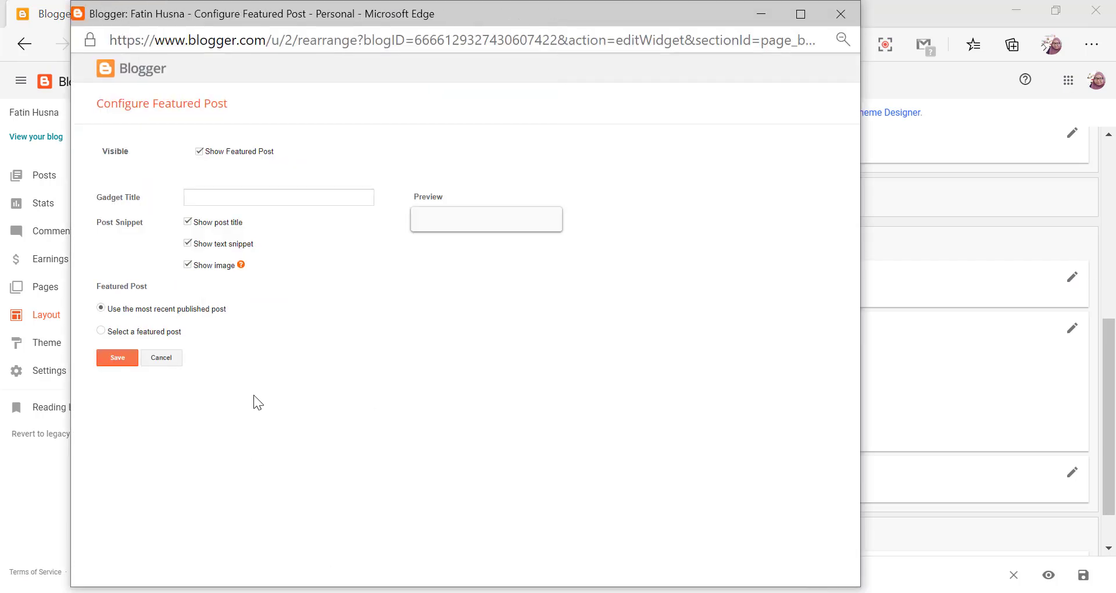
left_click(201, 152)
left_click(118, 363)
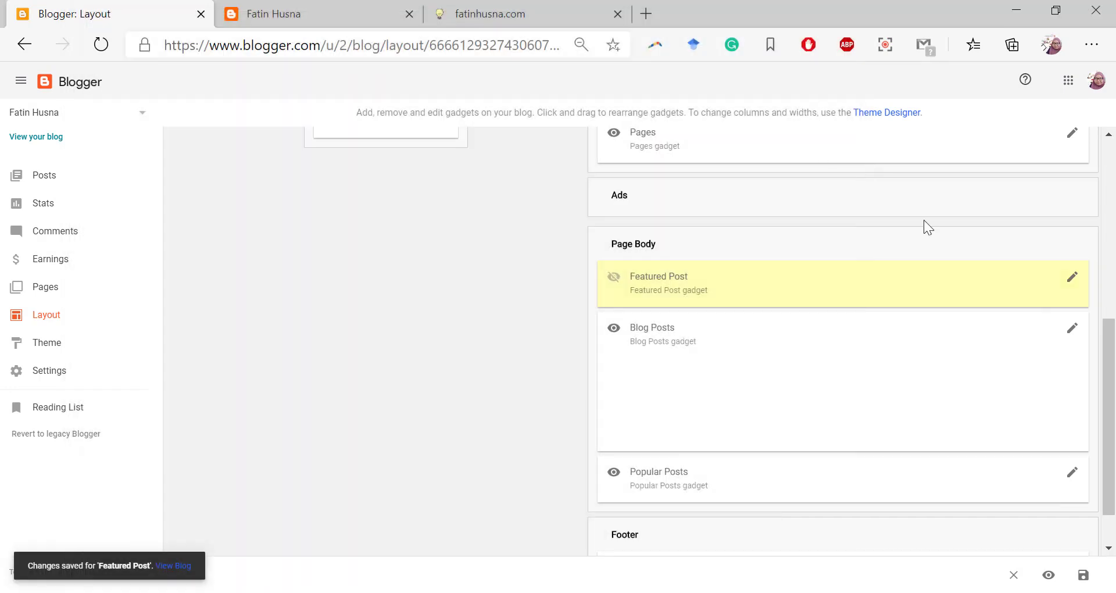
Inspect the footer's Attribution gadget settings without changing them, and look over the layout's sections.
scroll(892, 364, "down", 1)
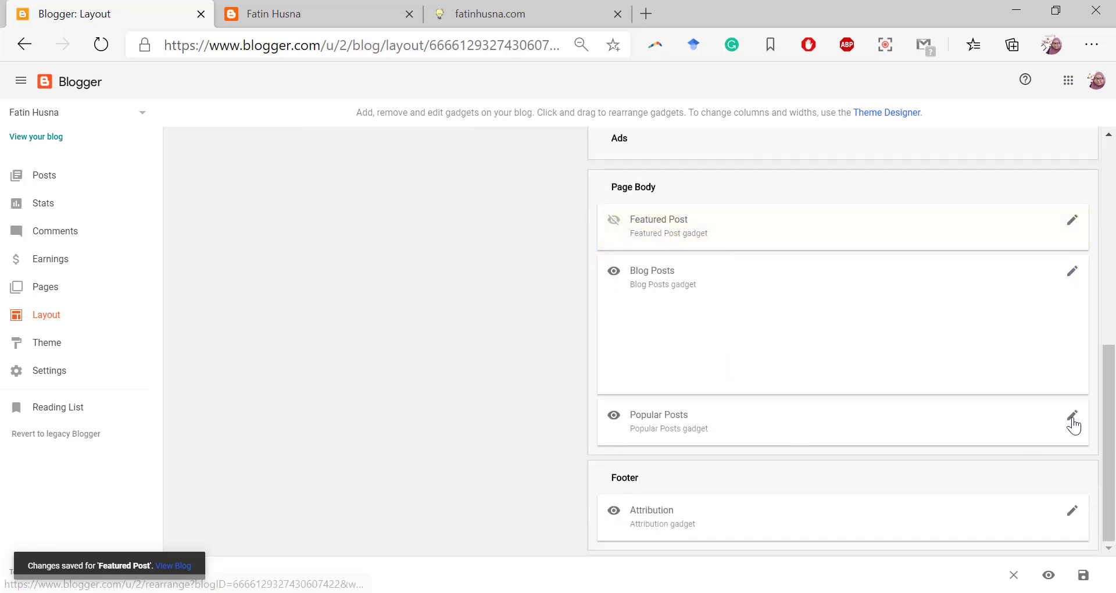
left_click(1072, 511)
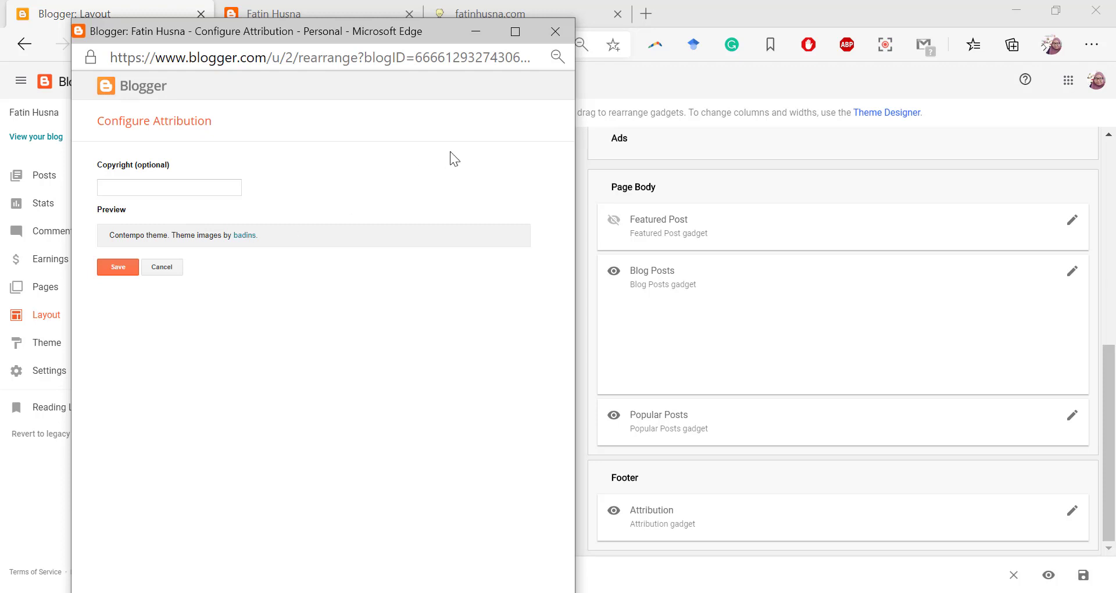
left_click(555, 31)
scroll(843, 372, "up", 8)
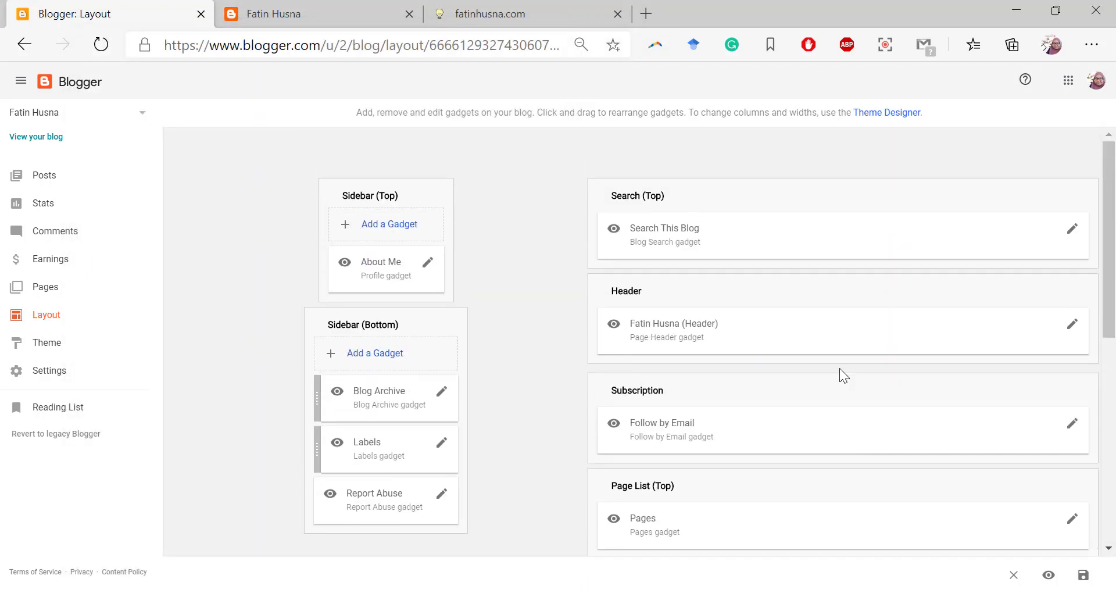
scroll(840, 367, "down", 8)
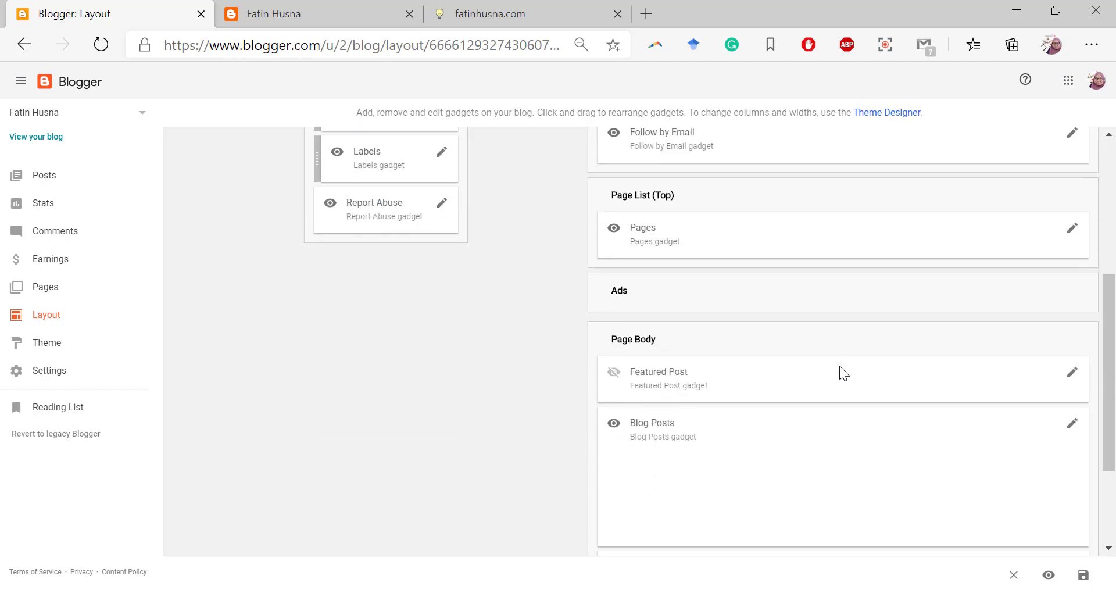
scroll(840, 366, "up", 8)
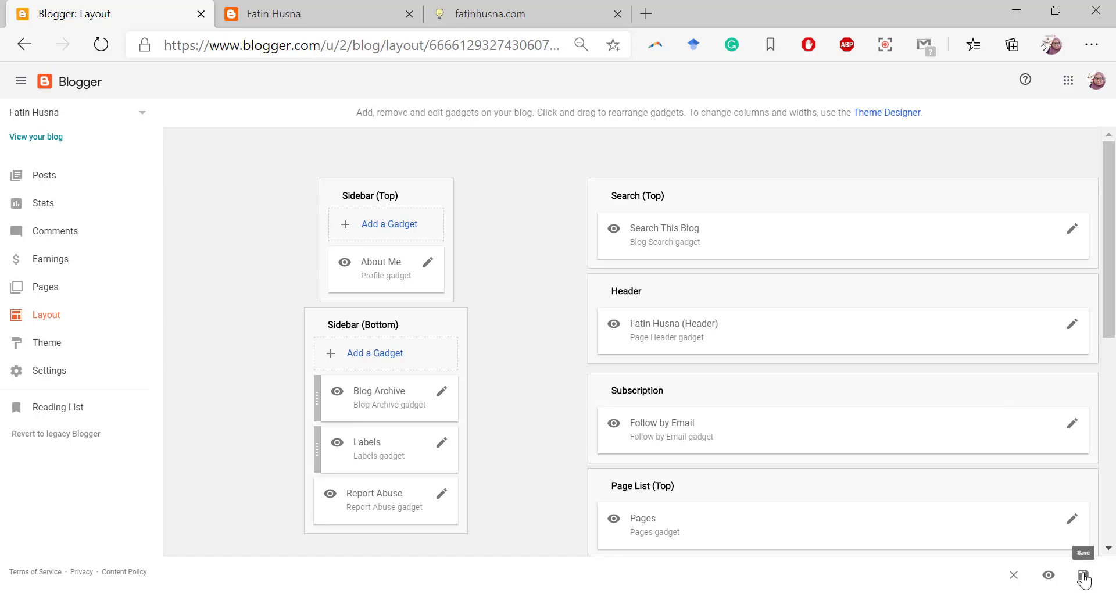
Set the browser zoom to 80% and save the blog's layout arrangement.
left_click(1091, 44)
left_click(1017, 157)
left_click(1016, 157)
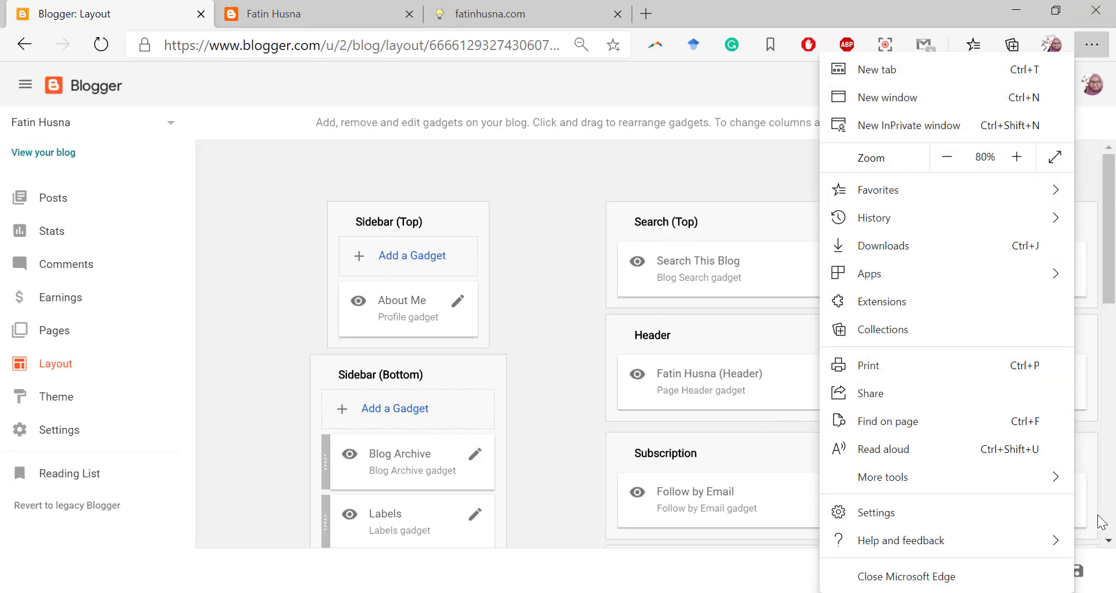
left_click(1114, 464)
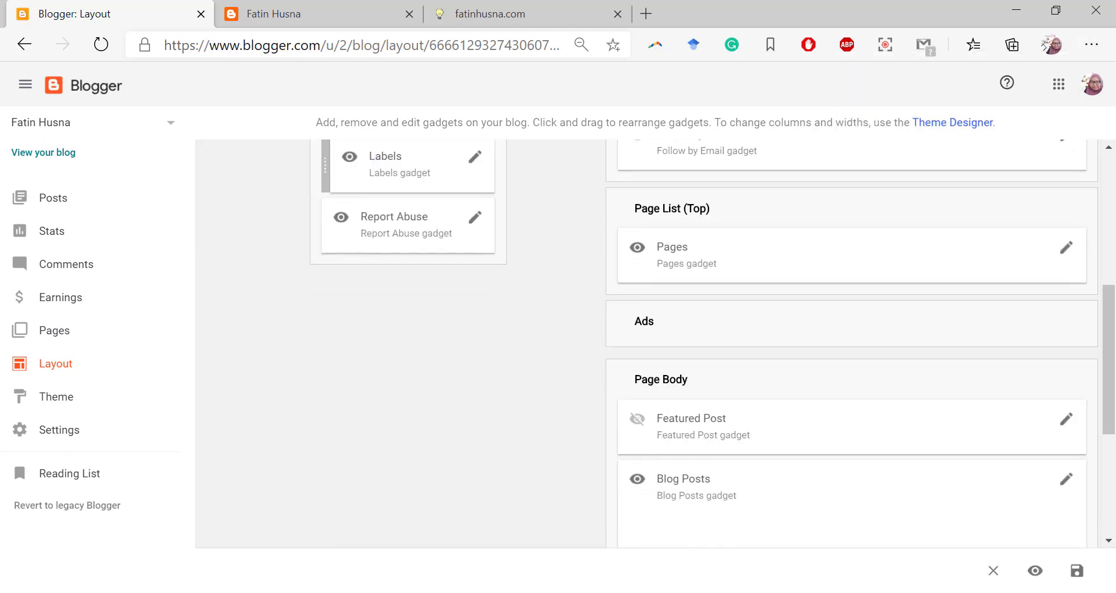
left_click(1077, 571)
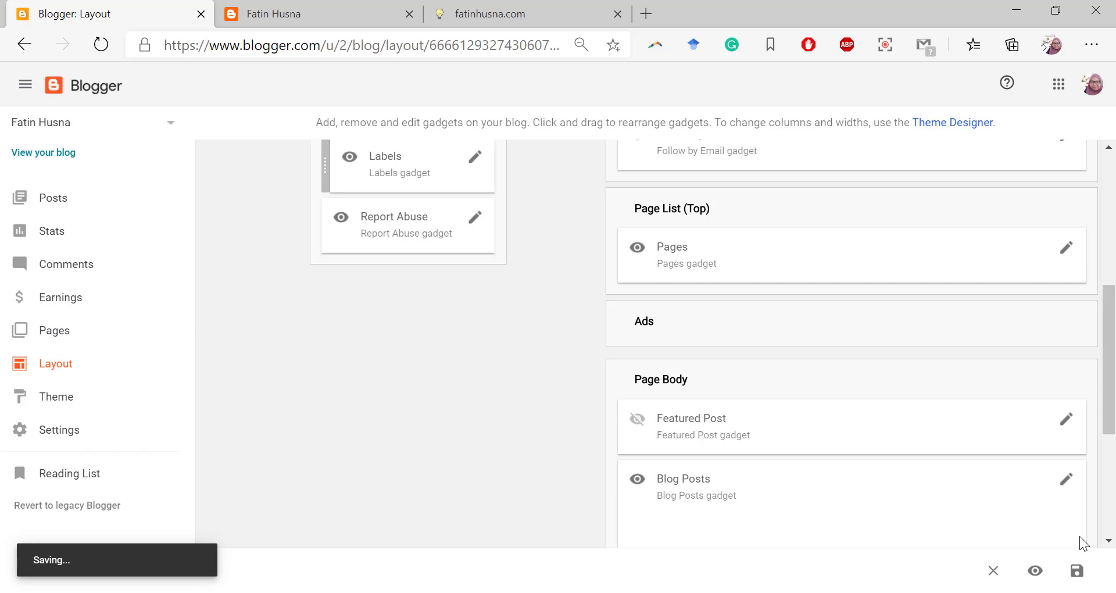
Reload the published blog and check how the saved gadget changes appear on it.
left_click(293, 8)
left_click(101, 45)
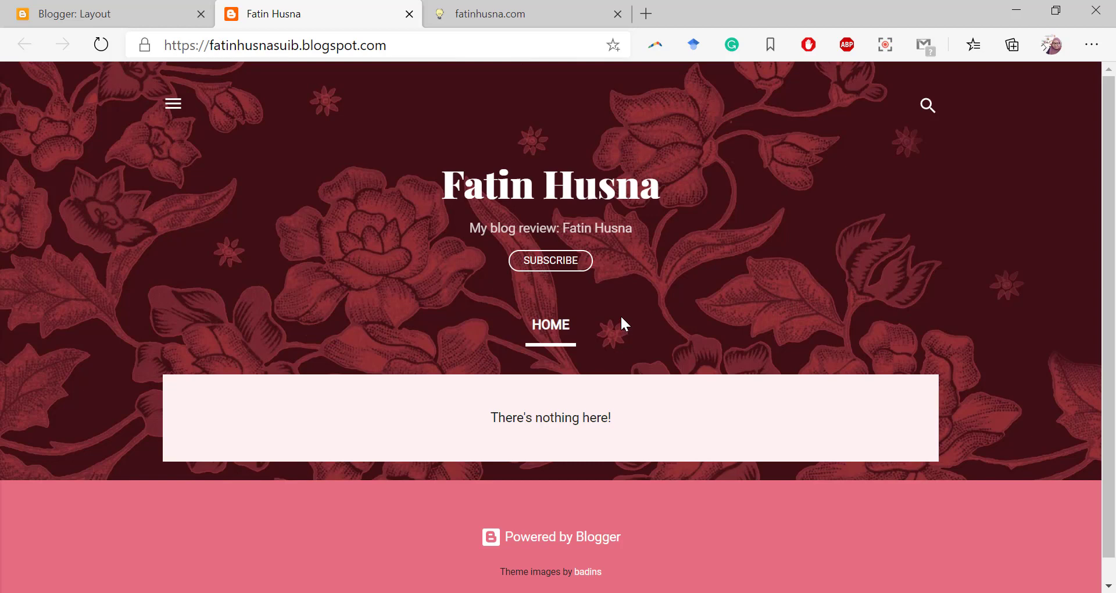
scroll(620, 315, "down", 1)
Clear the blog description in the layout's Header gadget and save the configuration.
left_click(172, 7)
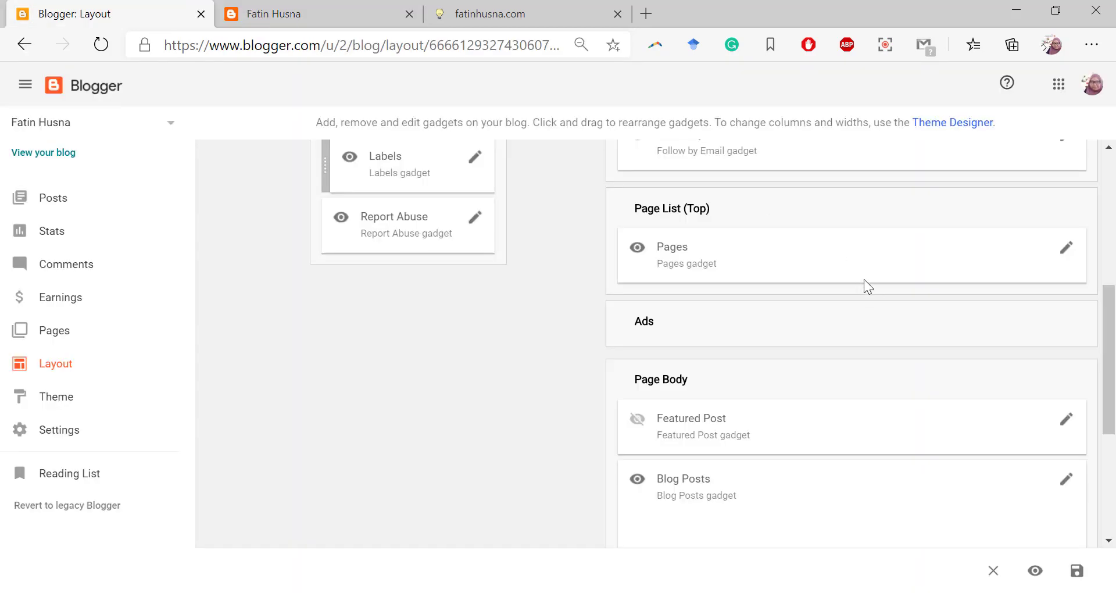
scroll(864, 280, "up", 6)
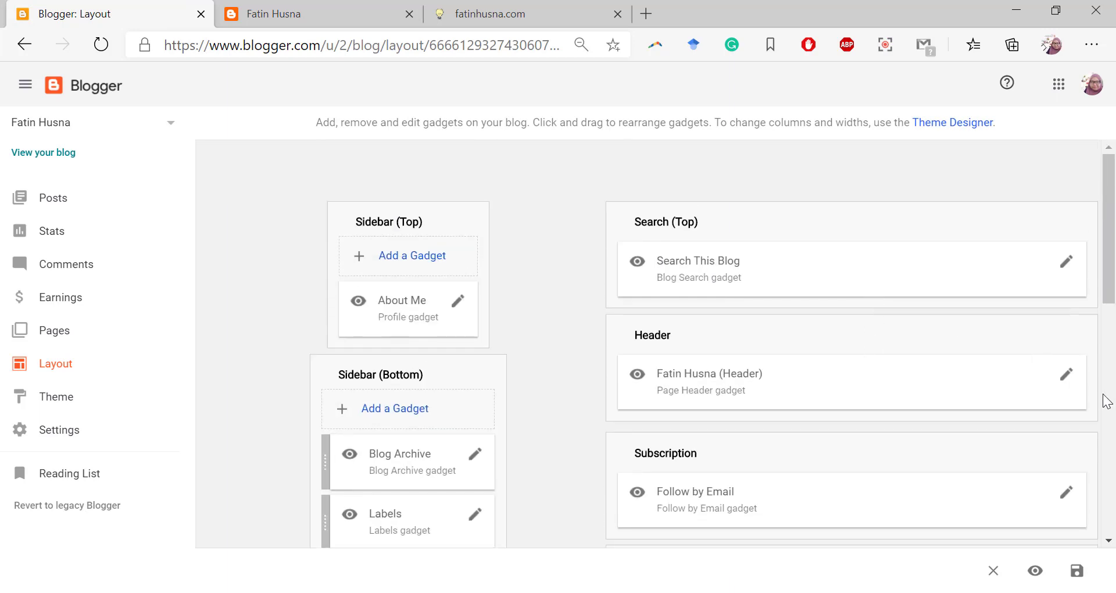
left_click(1067, 380)
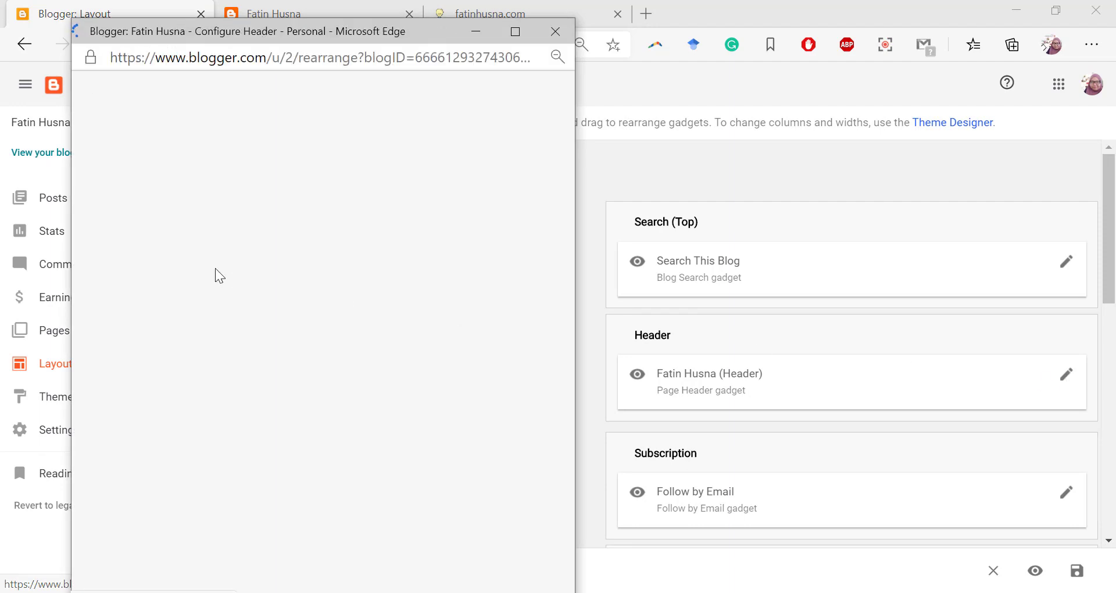
left_click_drag(354, 261, 174, 247)
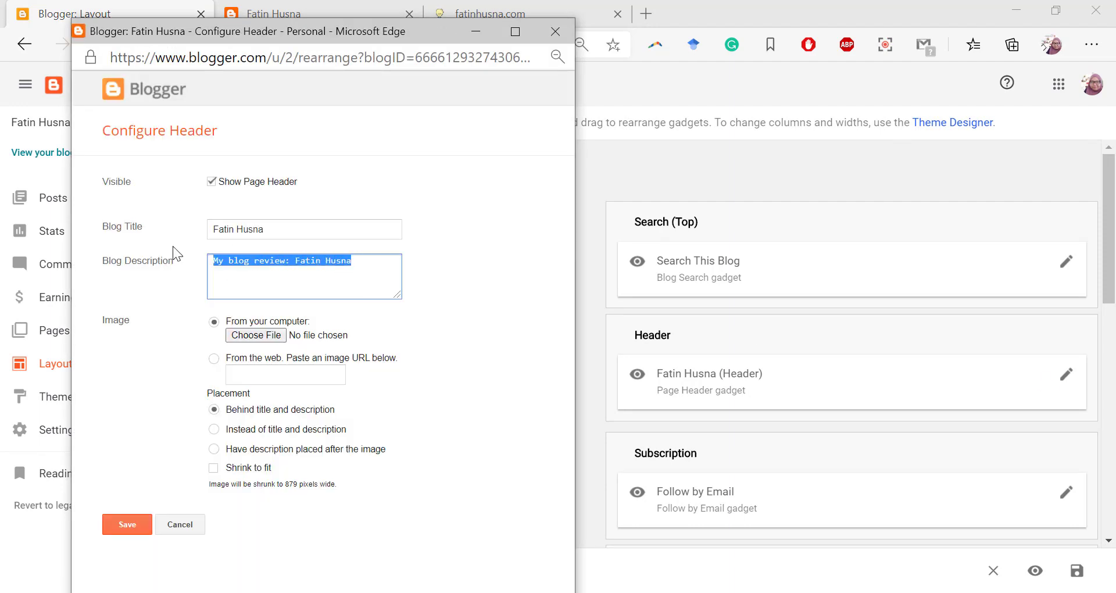
key("BackSpace")
left_click(135, 513)
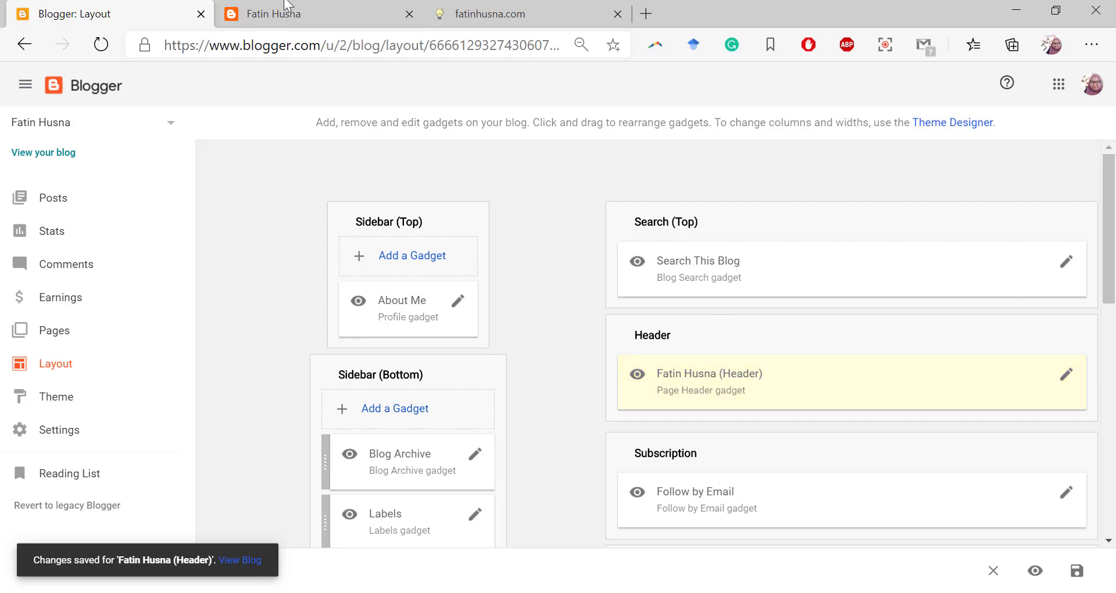
Reload the published blog to check its header, and compare it with the Header gadget's settings.
left_click(272, 14)
left_click(100, 44)
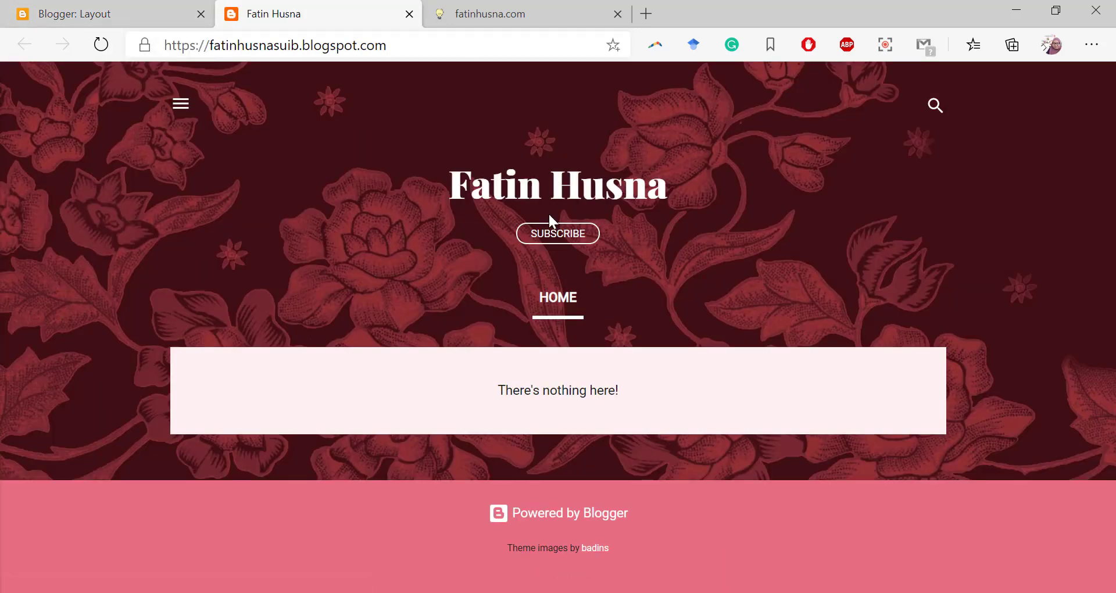
left_click(88, 11)
left_click(1064, 384)
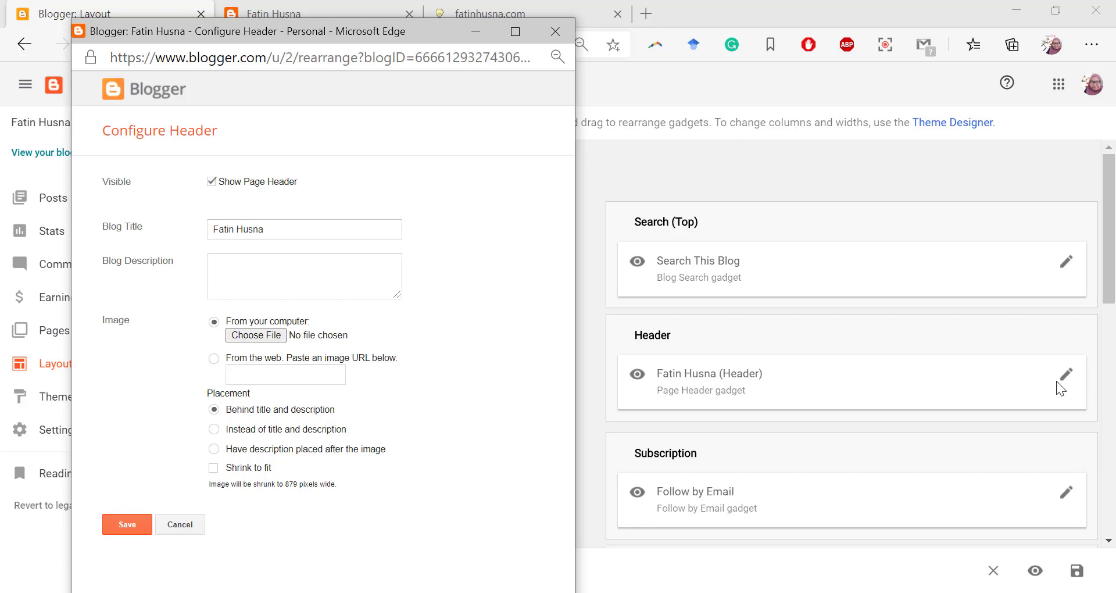
left_click(547, 39)
left_click(317, 9)
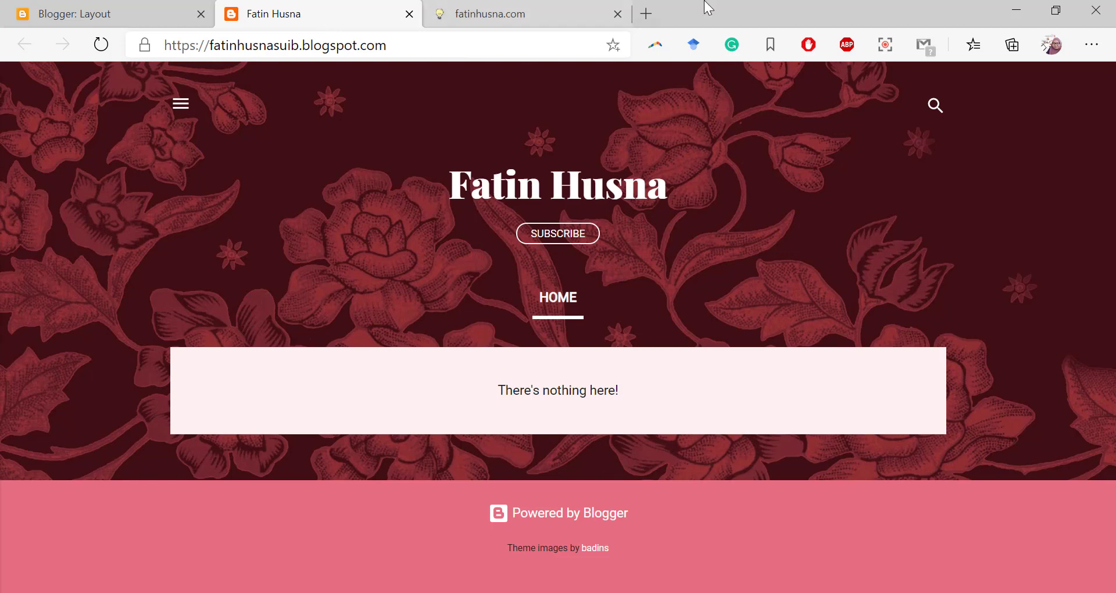
Open snappa.com in a new browser tab.
left_click(646, 19)
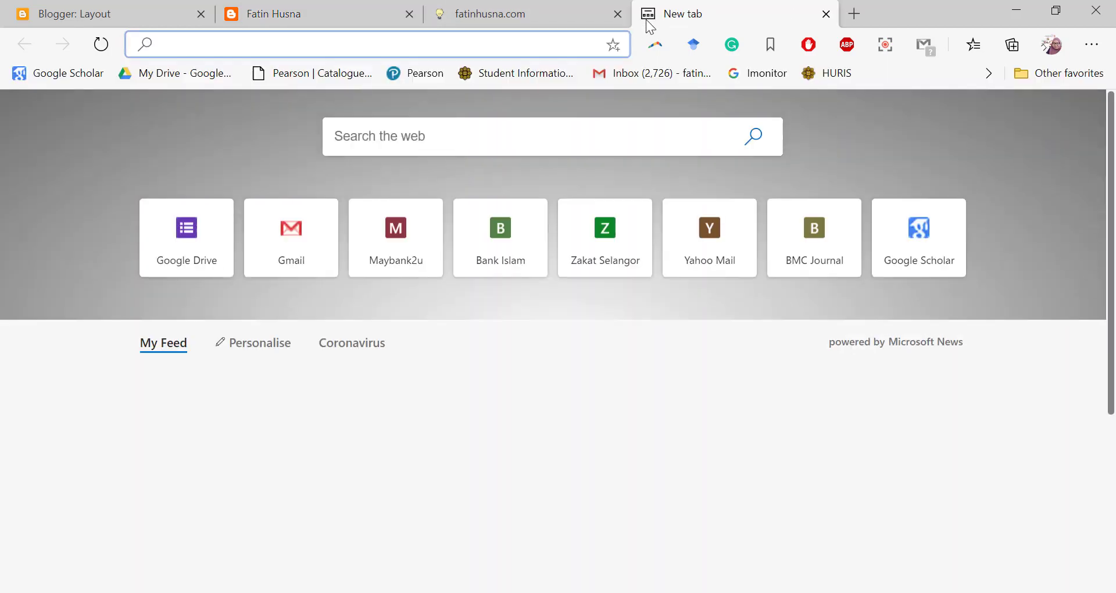
type("snappa.com")
key("Return")
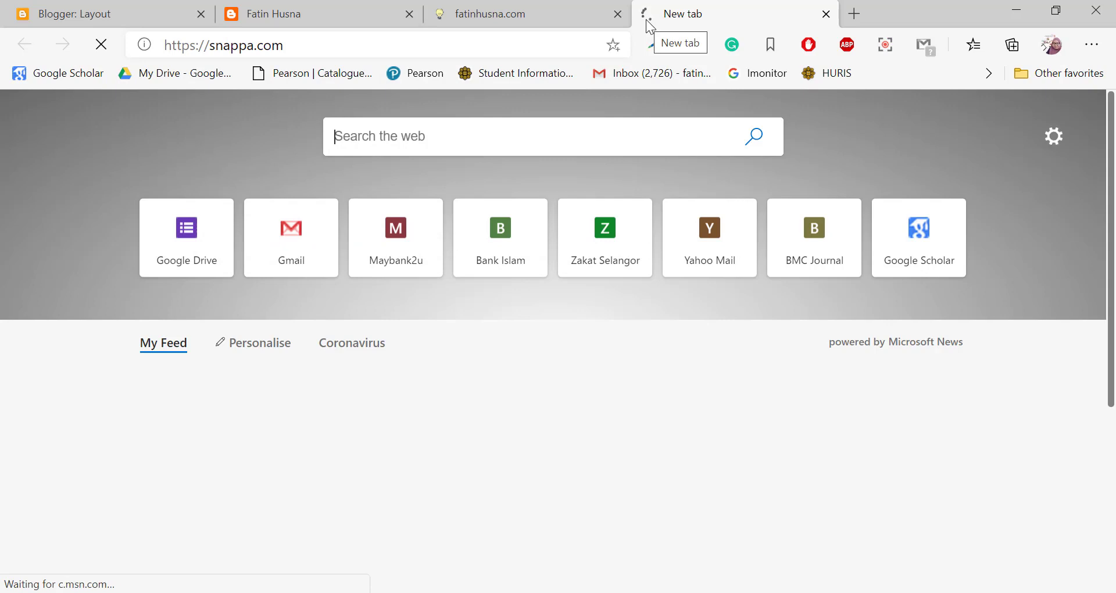
Look at the published blog's header and review the image options in the Header gadget's configuration.
left_click(329, 4)
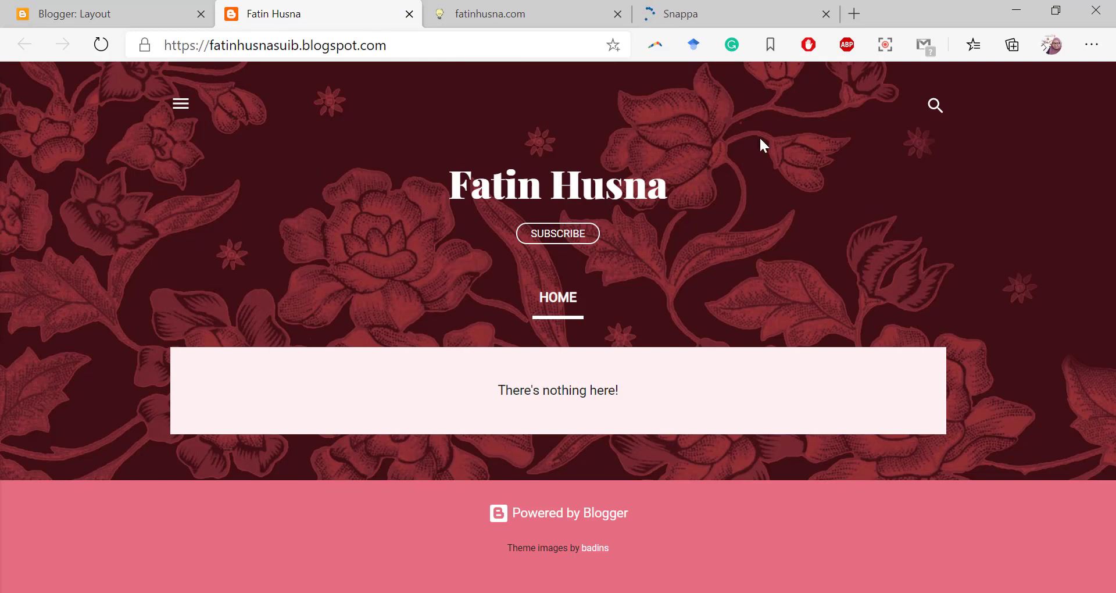
left_click(110, 12)
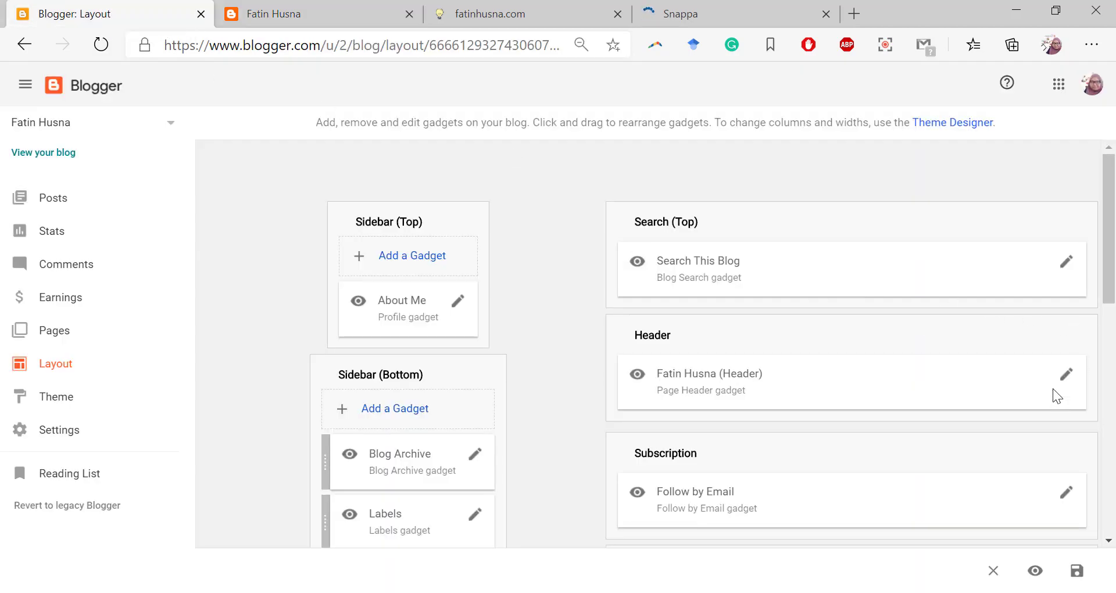
left_click(1067, 375)
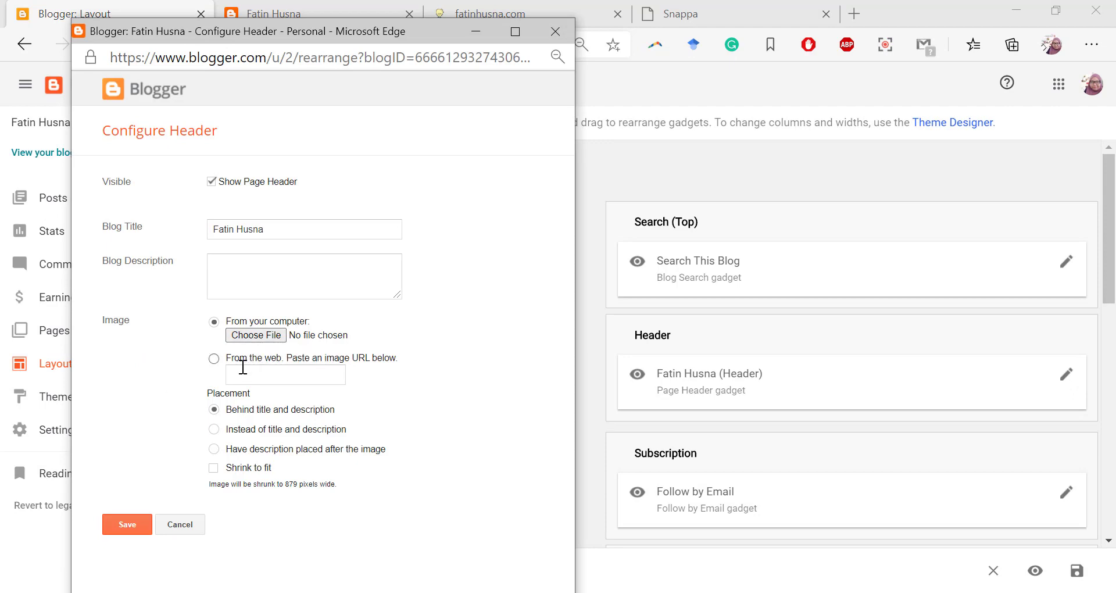
left_click(548, 31)
Switch to Snappa and examine its custom size option and presets for social media, blogging, headers and banners, and display ads.
left_click(750, 12)
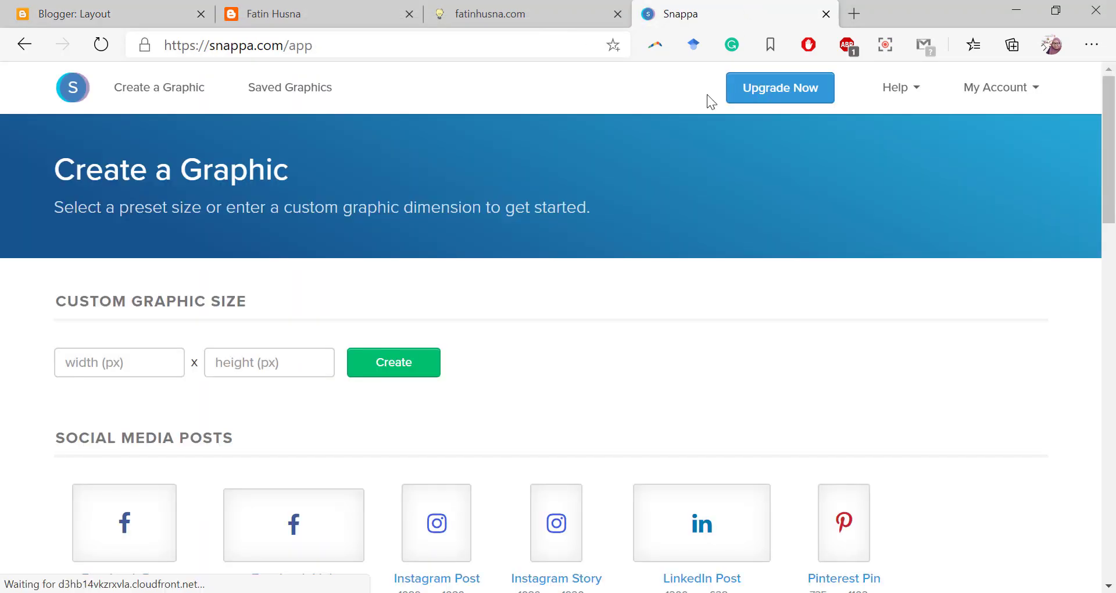
scroll(381, 416, "down", 4)
scroll(383, 409, "up", 4)
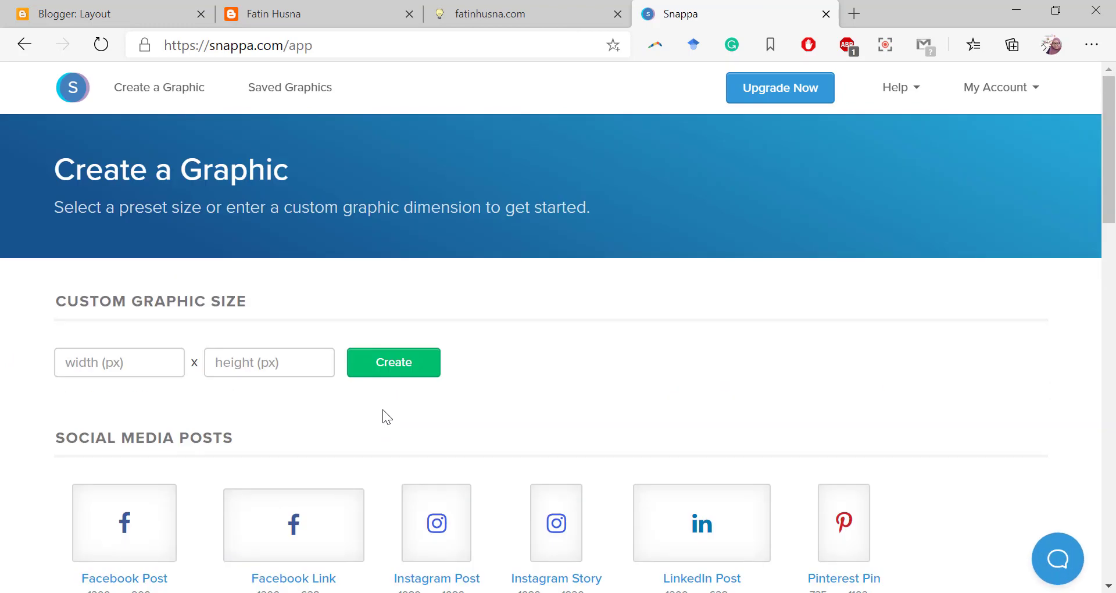
scroll(383, 409, "down", 5)
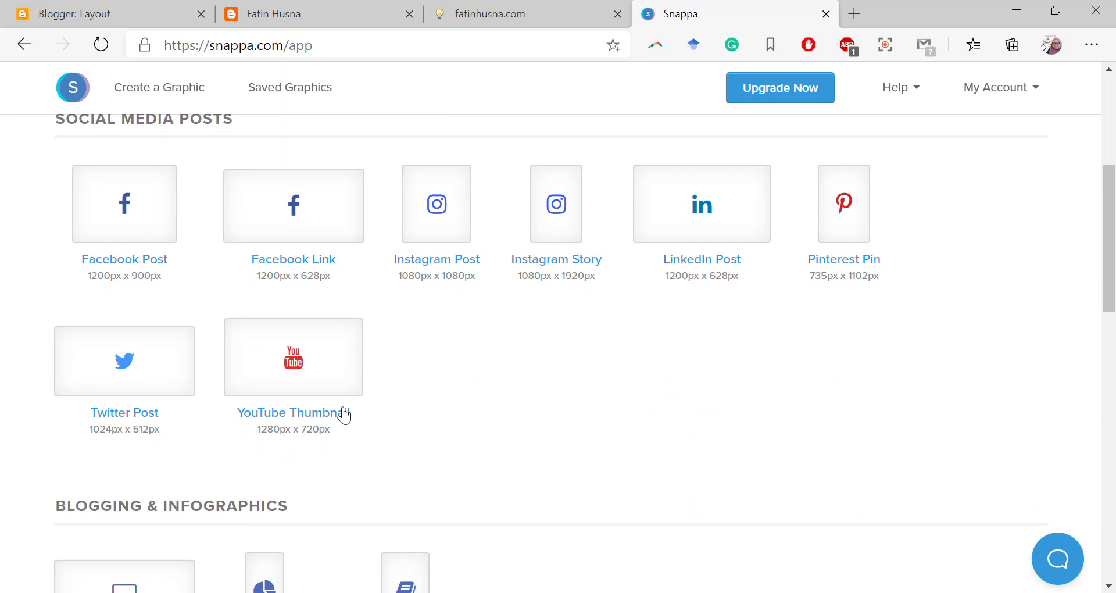
scroll(431, 414, "down", 5)
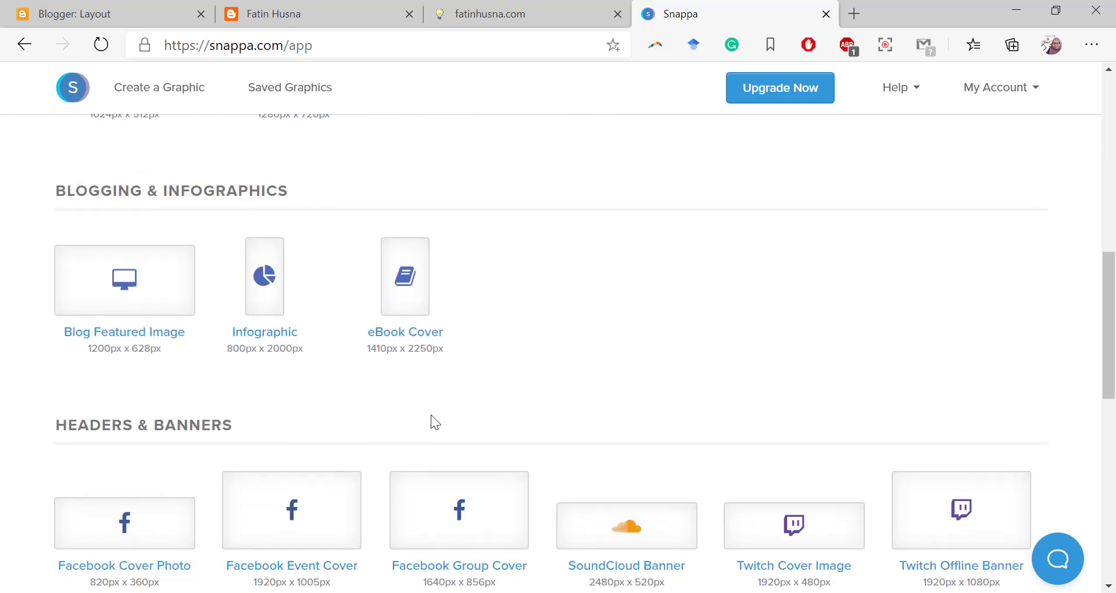
scroll(431, 414, "down", 3)
scroll(434, 421, "down", 3)
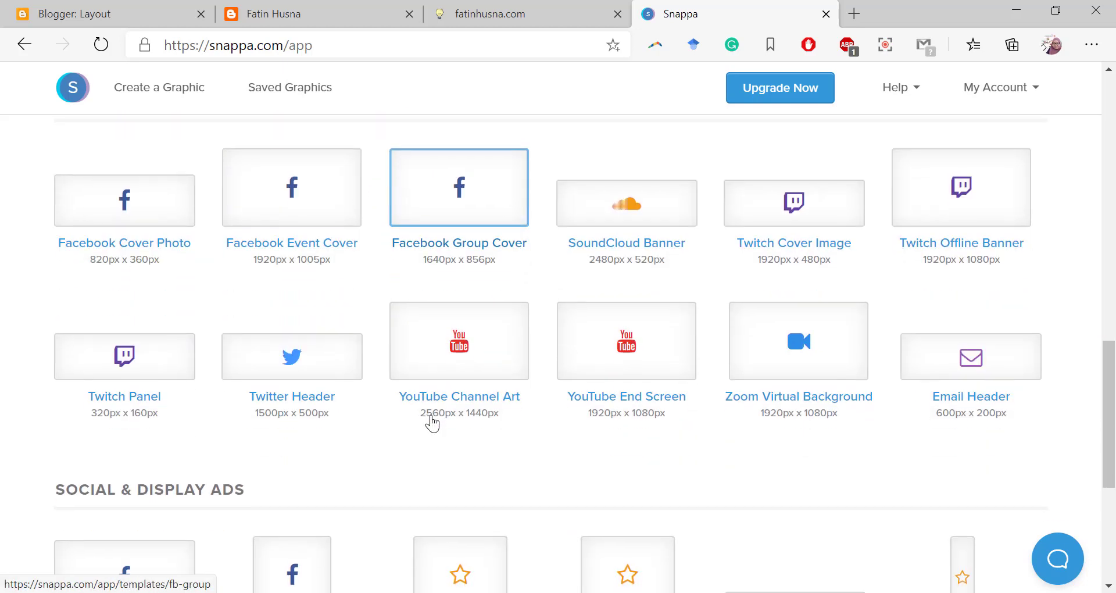
scroll(432, 423, "down", 4)
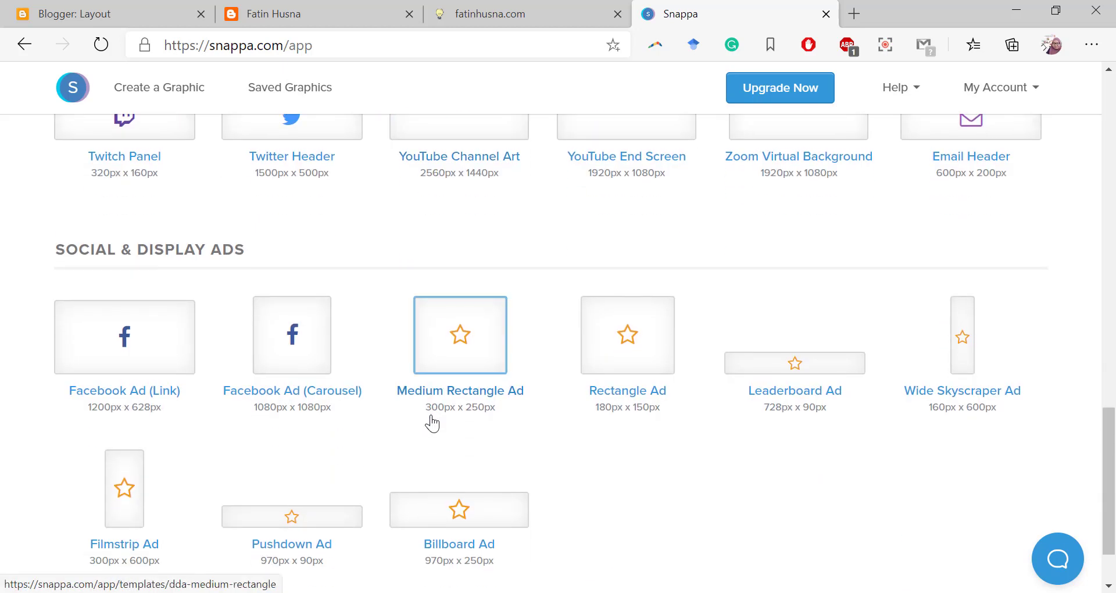
scroll(432, 423, "down", 2)
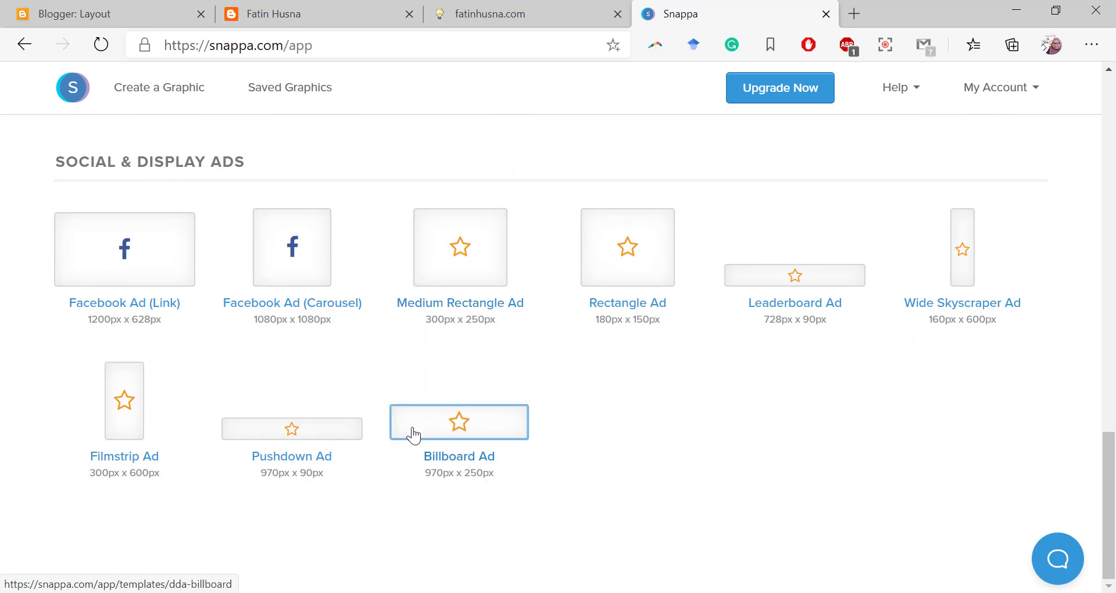
scroll(413, 434, "up", 8)
scroll(413, 435, "down", 8)
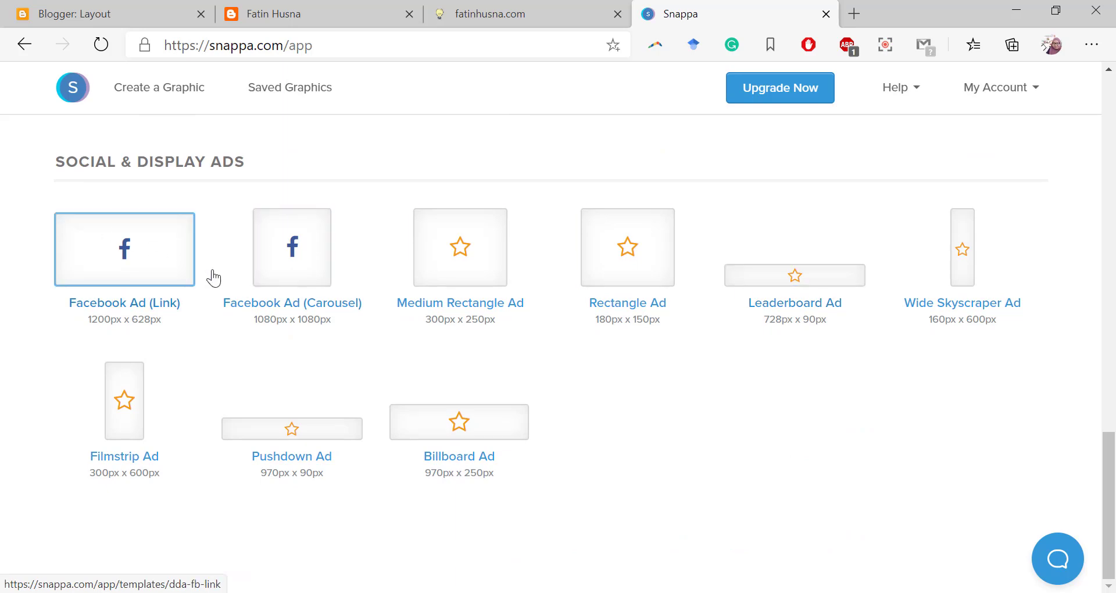
scroll(538, 306, "up", 7)
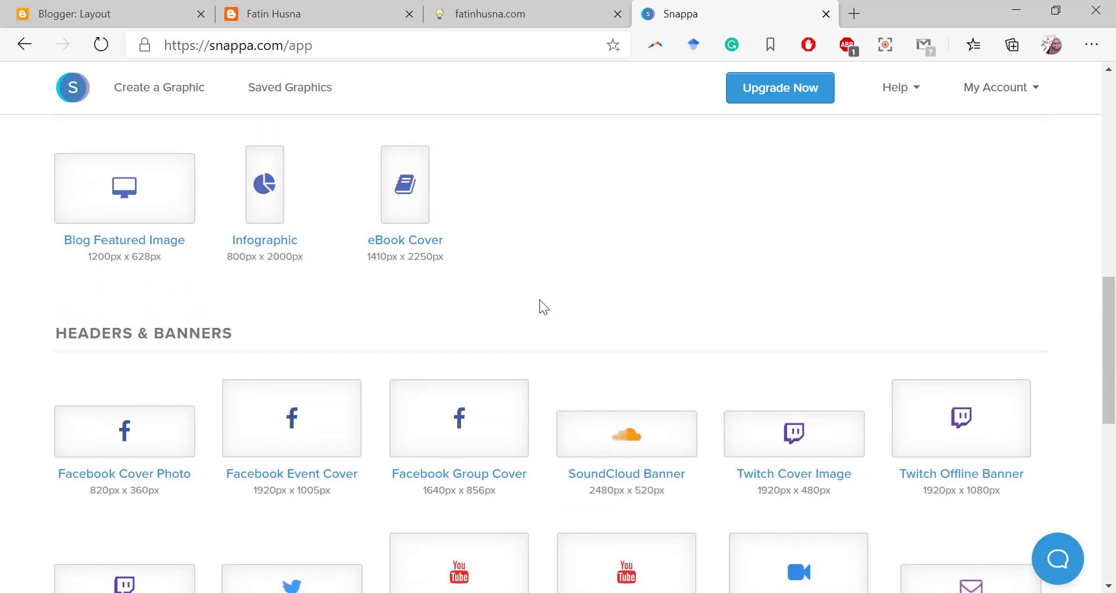
scroll(539, 299, "down", 3)
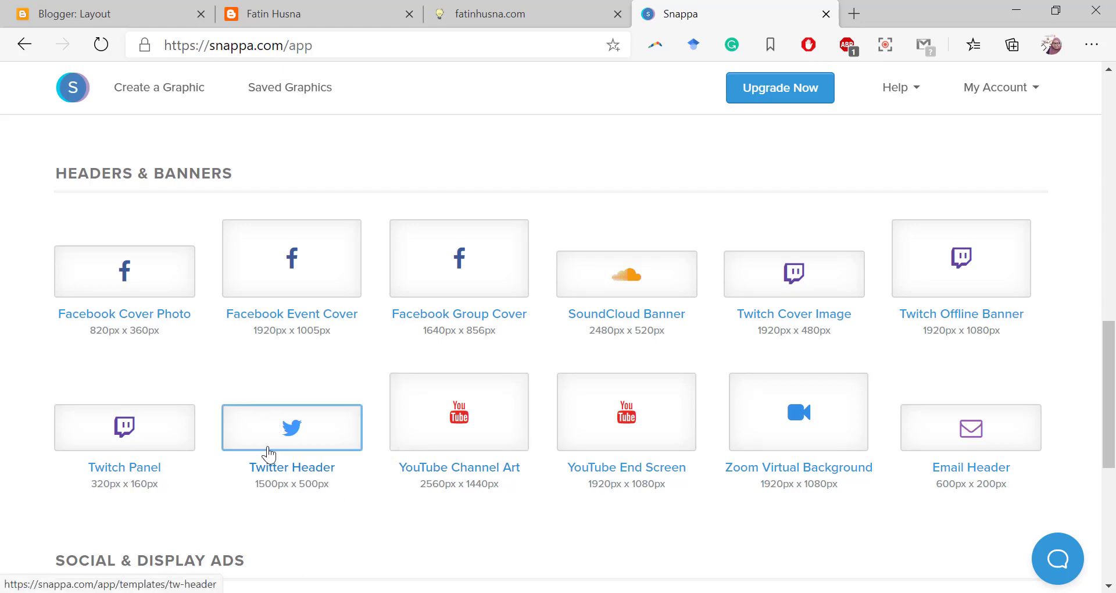
scroll(558, 372, "up", 8)
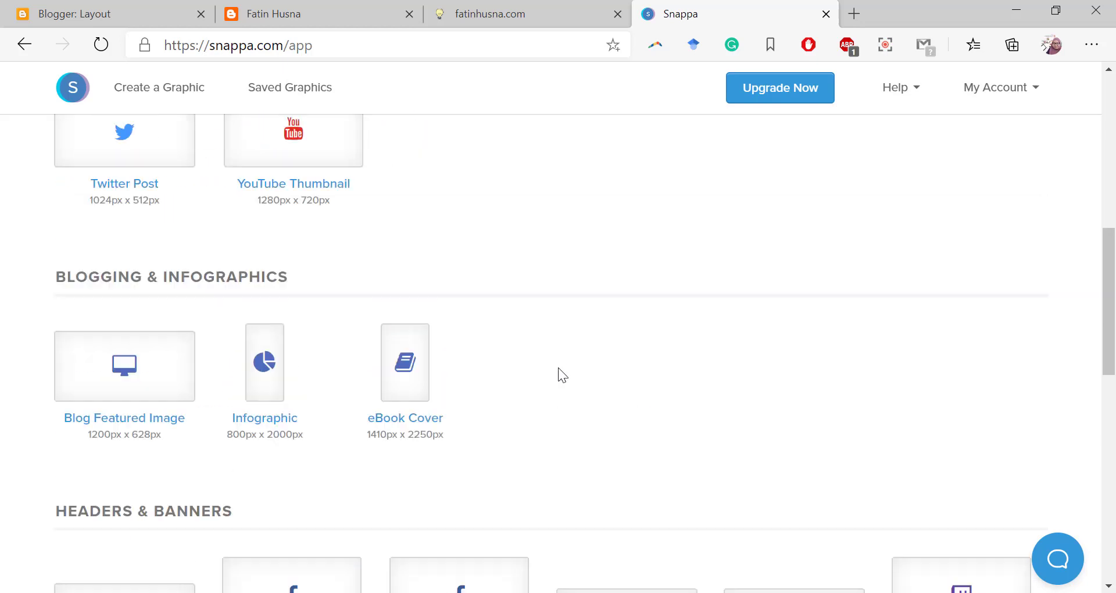
scroll(558, 374, "up", 1)
scroll(558, 373, "up", 3)
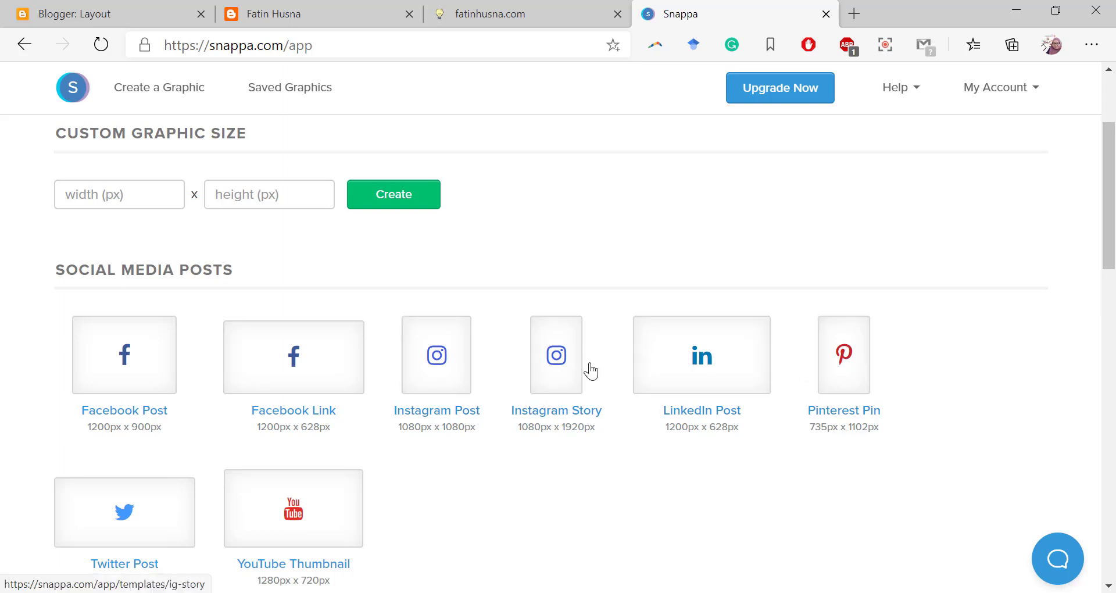
scroll(512, 369, "up", 3)
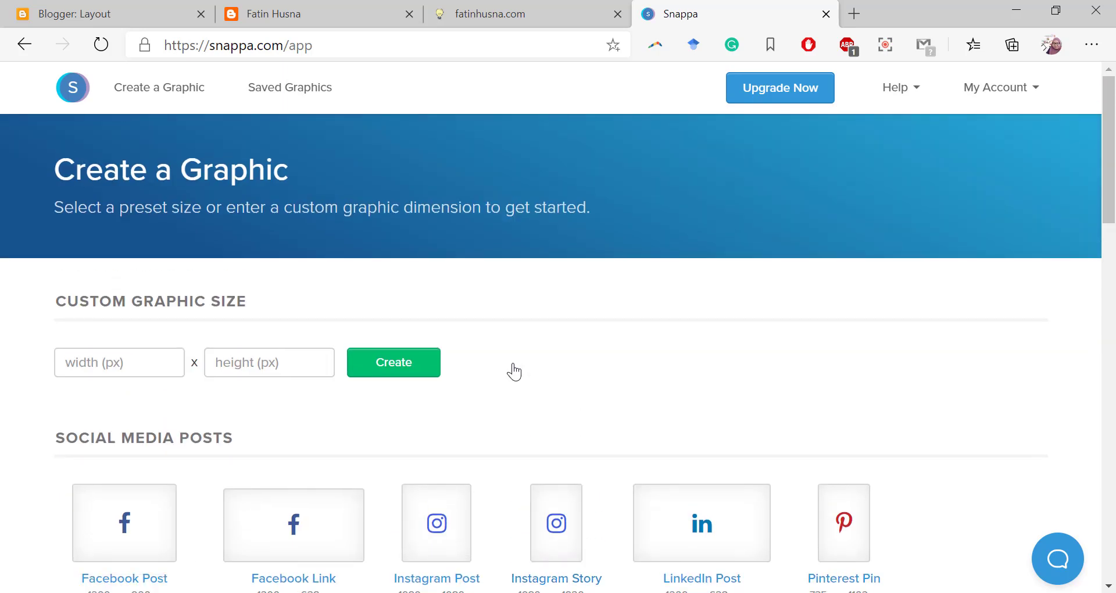
Compare the Blogger layout's gadget sections with Snappa's custom size option and its social media, blogging, banner and display ad presets.
scroll(512, 369, "down", 3)
left_click(137, 8)
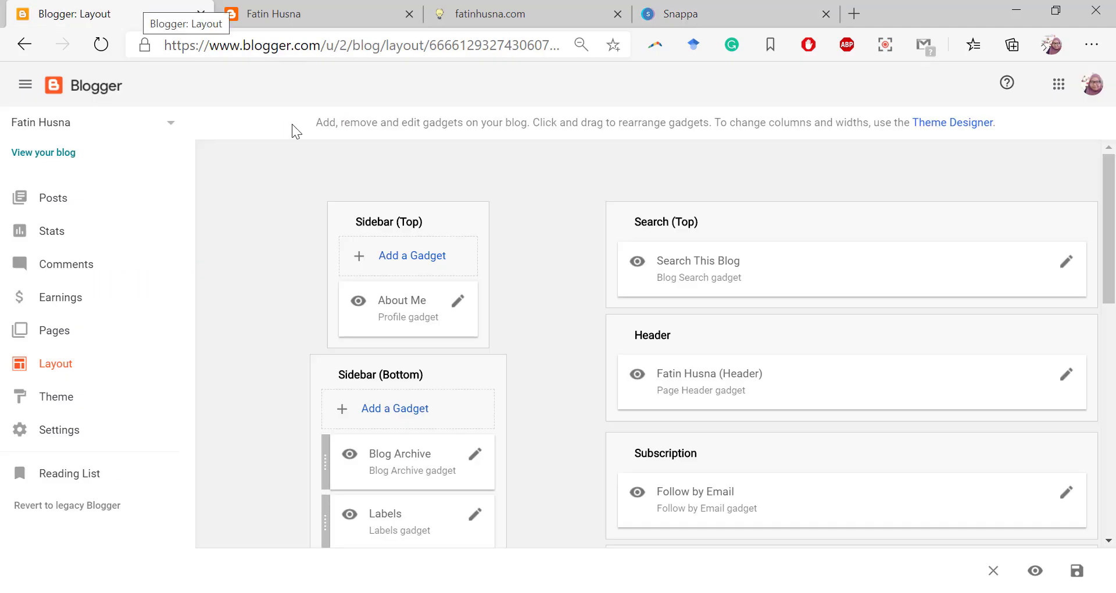
scroll(867, 369, "down", 5)
scroll(868, 368, "up", 5)
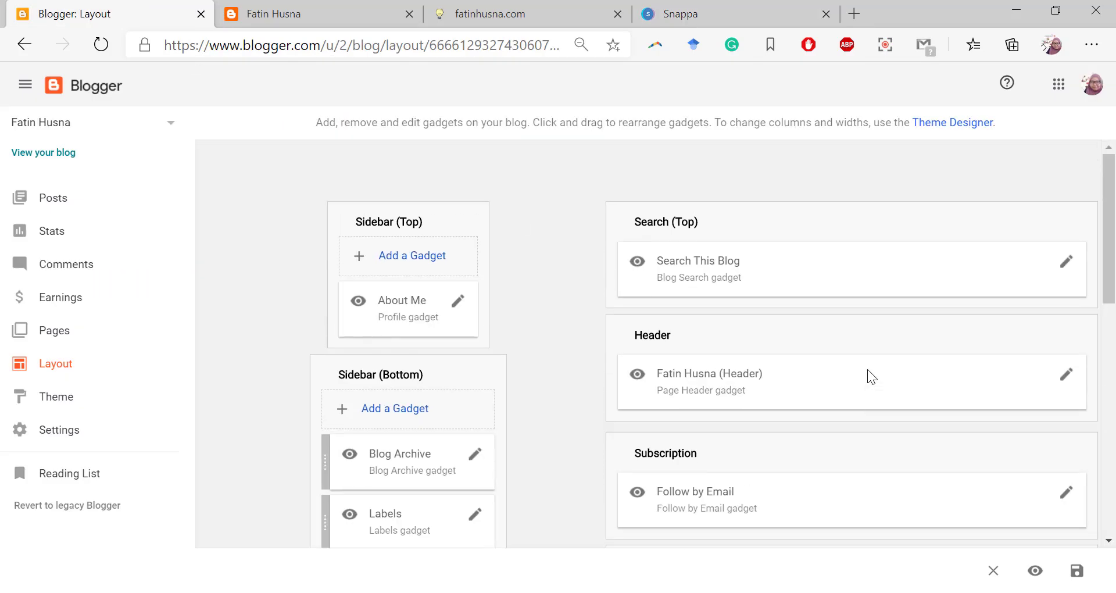
left_click(598, 8)
left_click(727, 8)
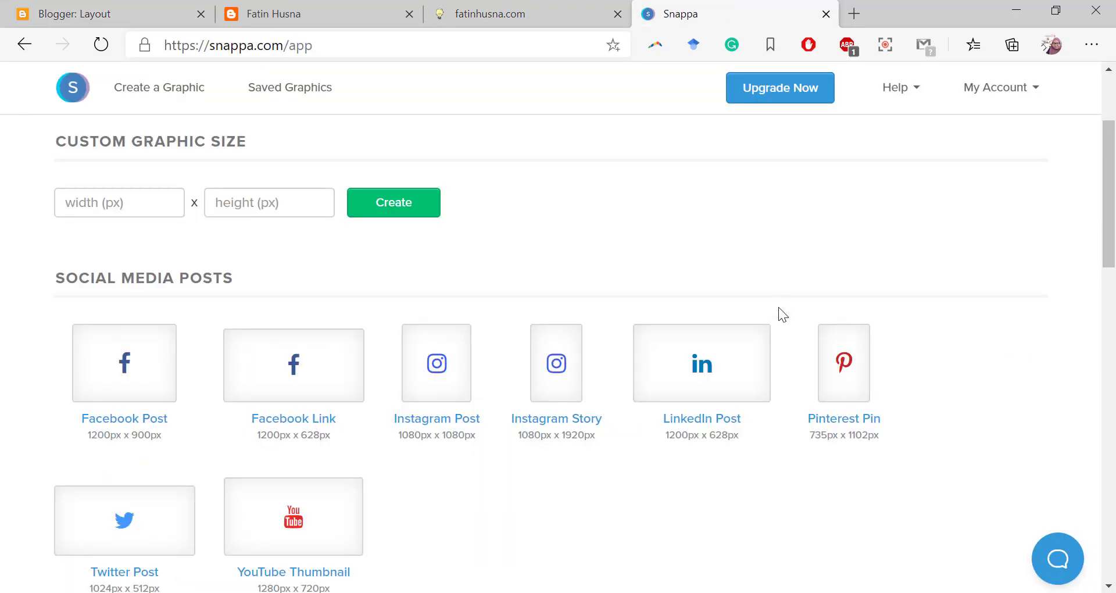
scroll(779, 307, "down", 6)
scroll(779, 314, "down", 3)
scroll(779, 314, "up", 4)
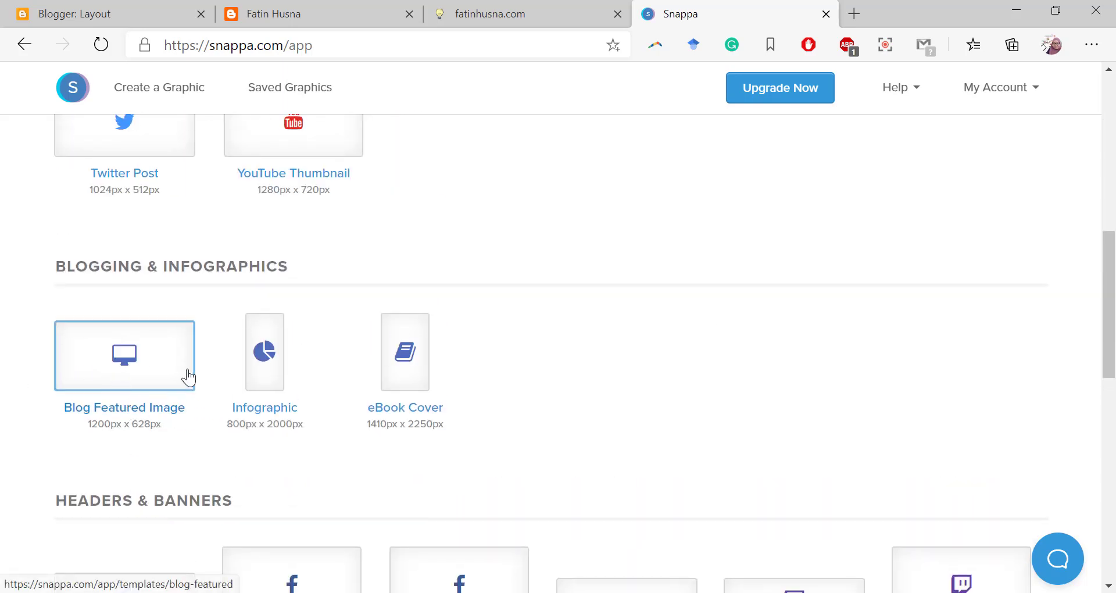
scroll(188, 370, "down", 7)
scroll(188, 369, "down", 2)
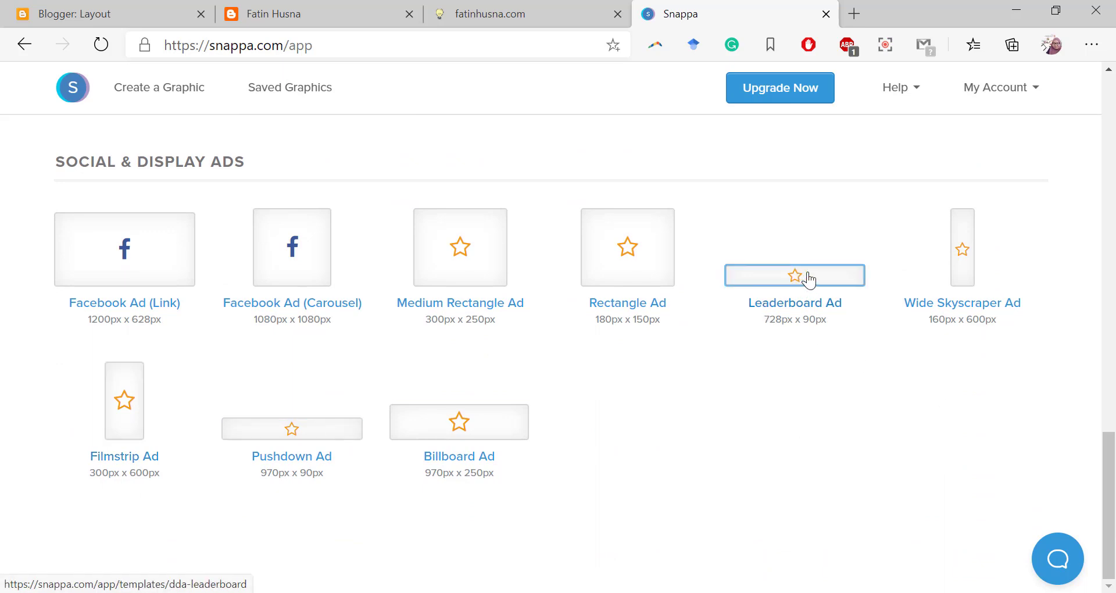
Switch back to the Blogger layout and try to move the Blog Archive gadget down within the Sidebar (Bottom) section.
left_click(34, 7)
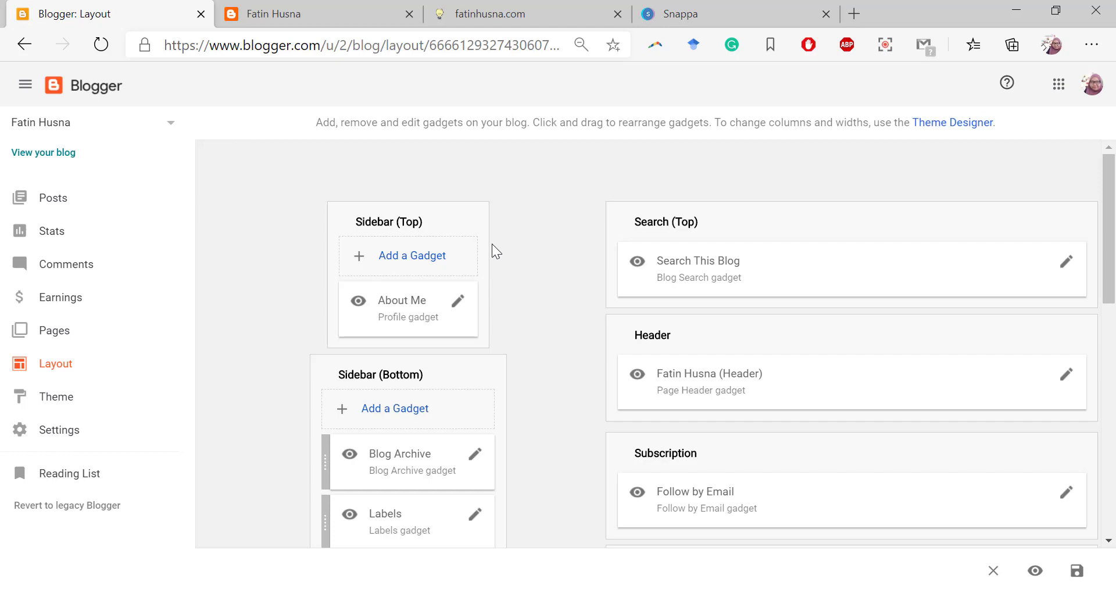
scroll(493, 251, "down", 3)
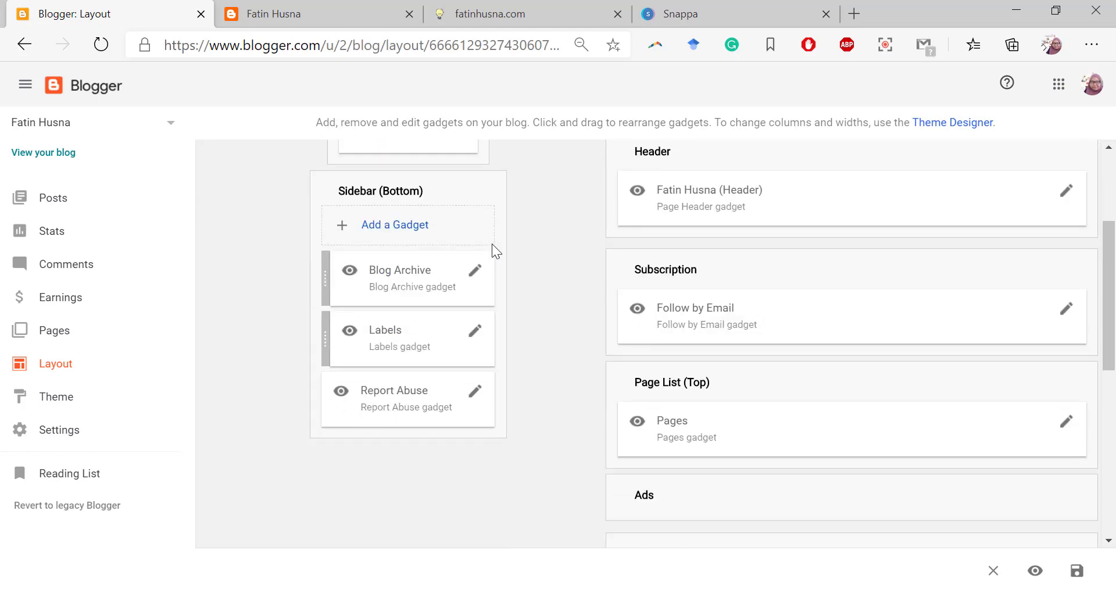
scroll(416, 500, "up", 2)
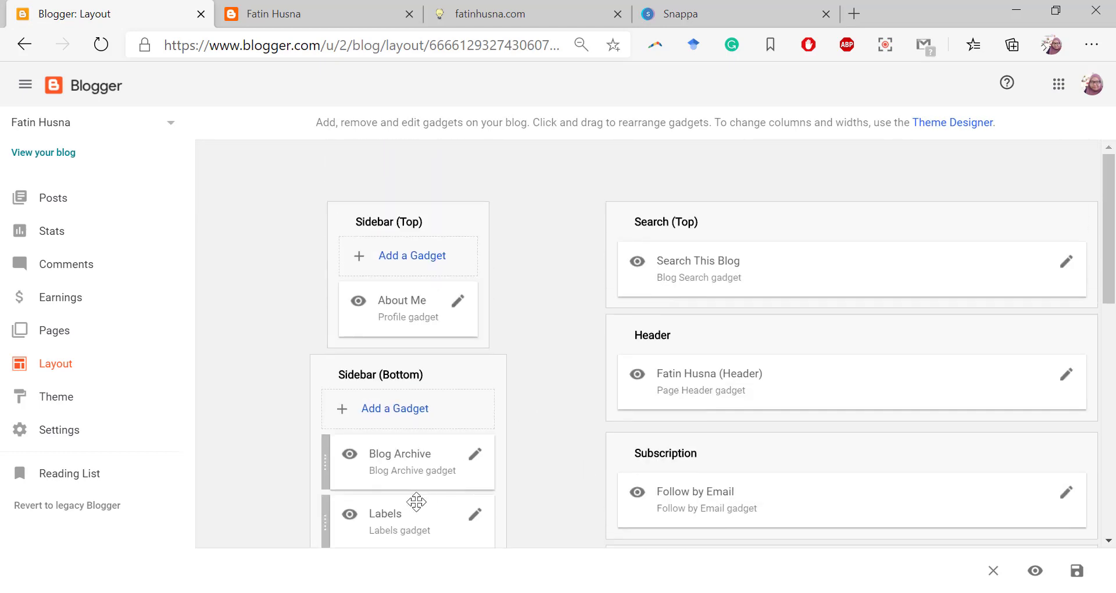
scroll(430, 407, "down", 1)
scroll(406, 386, "up", 1)
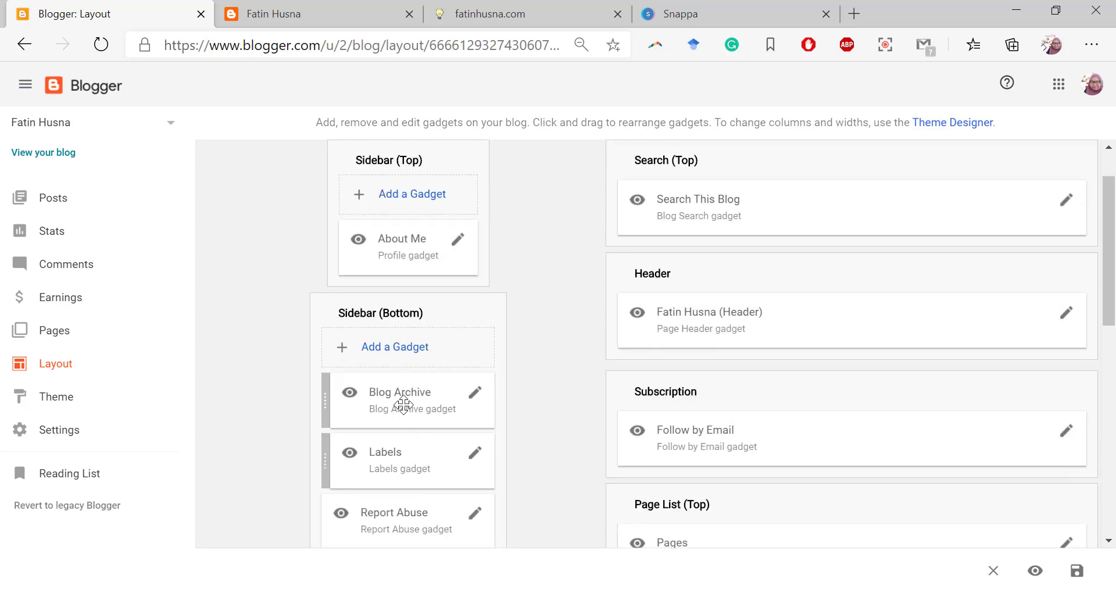
left_click_drag(406, 394, 402, 433)
scroll(546, 430, "down", 2)
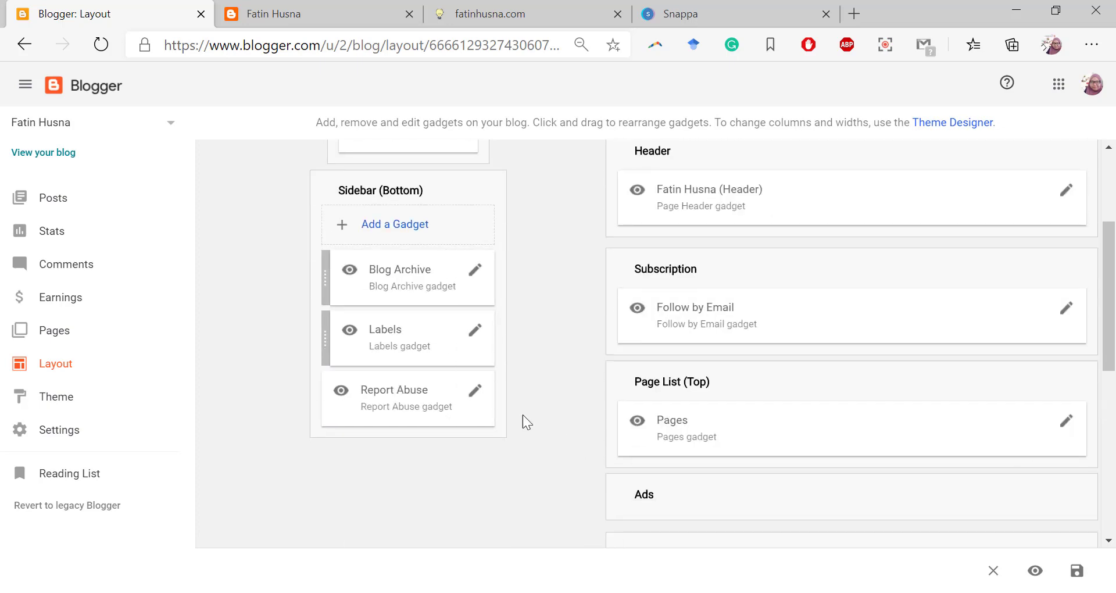
scroll(1023, 451, "up", 3)
scroll(1023, 452, "down", 2)
scroll(1023, 452, "up", 2)
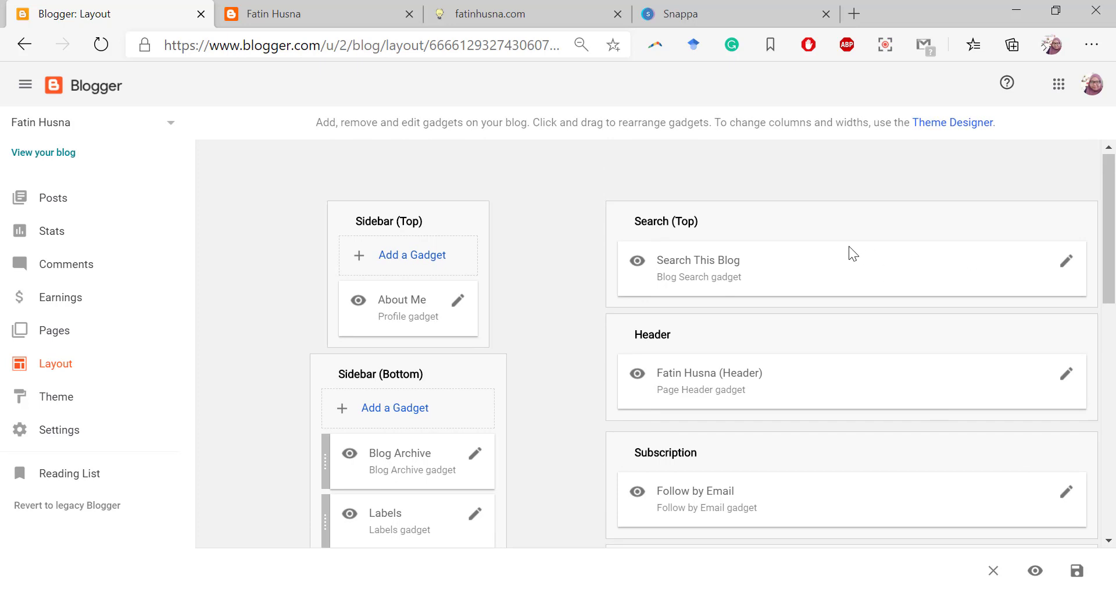
Examine the layout's gadget sections from Search, Header and Subscription through Page List, Ads and Page Body to the Footer.
scroll(771, 406, "down", 2)
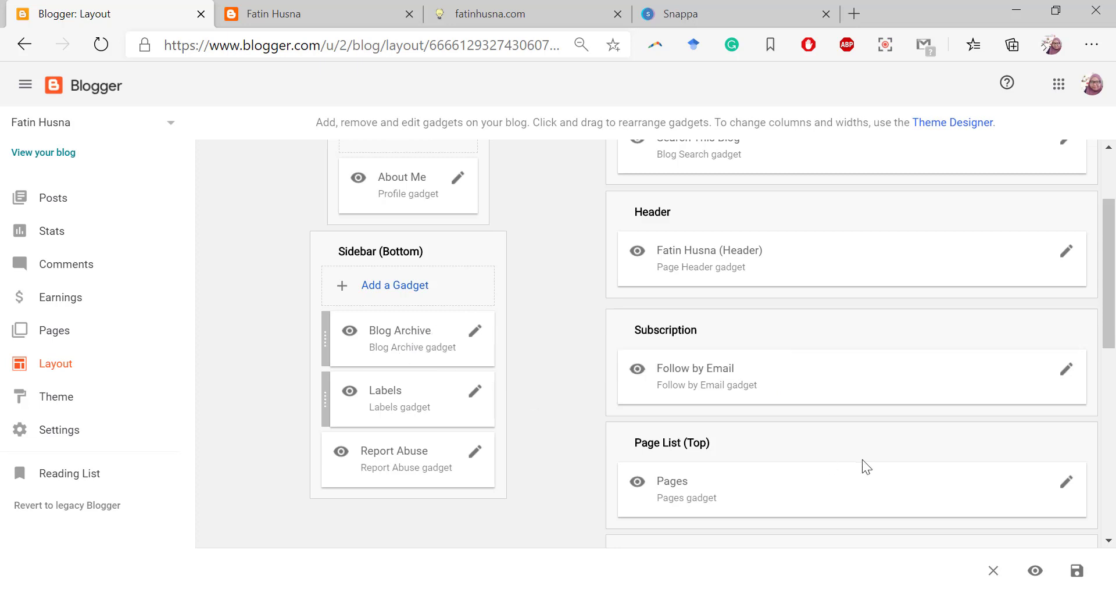
scroll(867, 495, "down", 2)
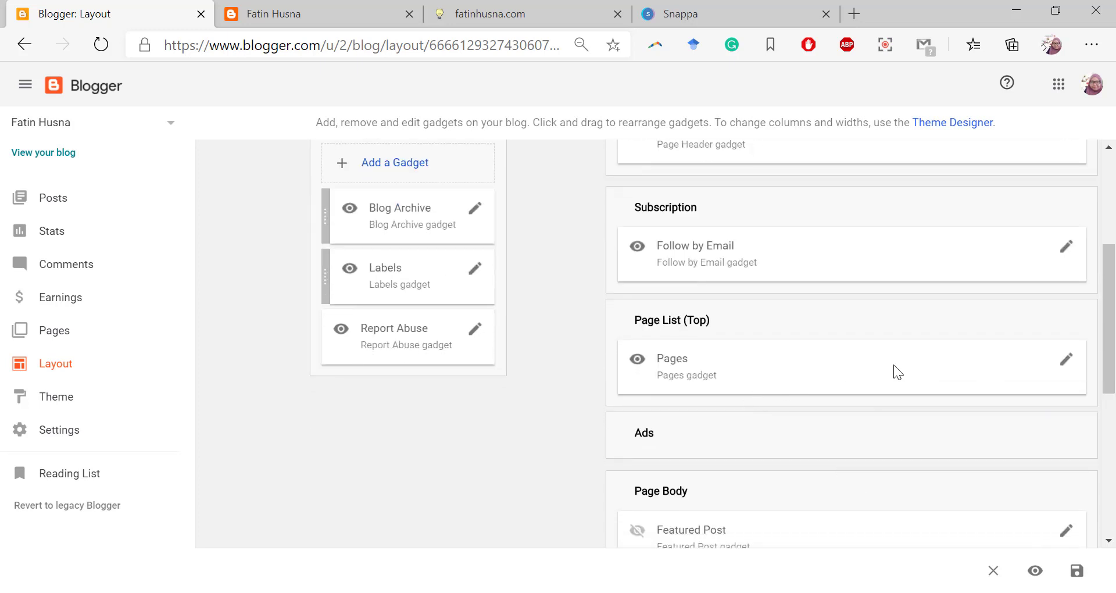
scroll(896, 366, "down", 2)
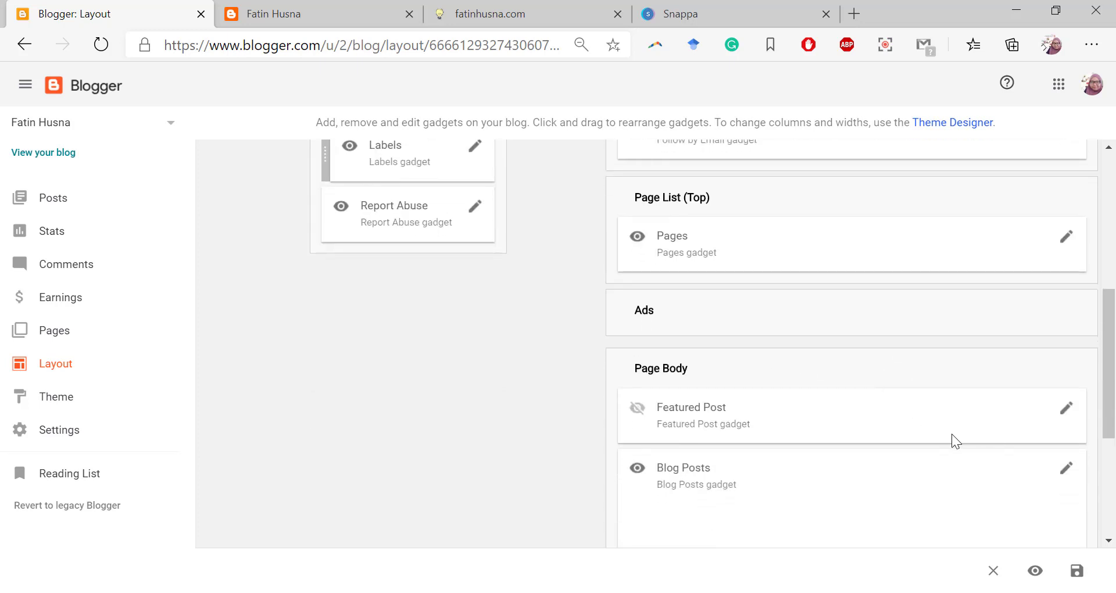
scroll(901, 427, "down", 2)
scroll(857, 372, "down", 2)
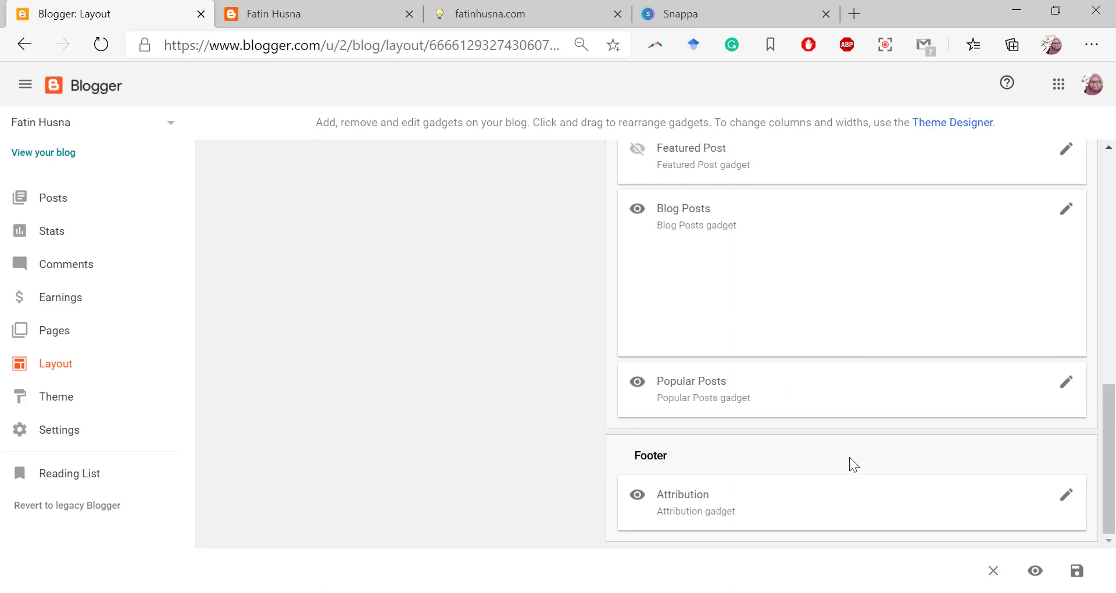
scroll(849, 456, "up", 10)
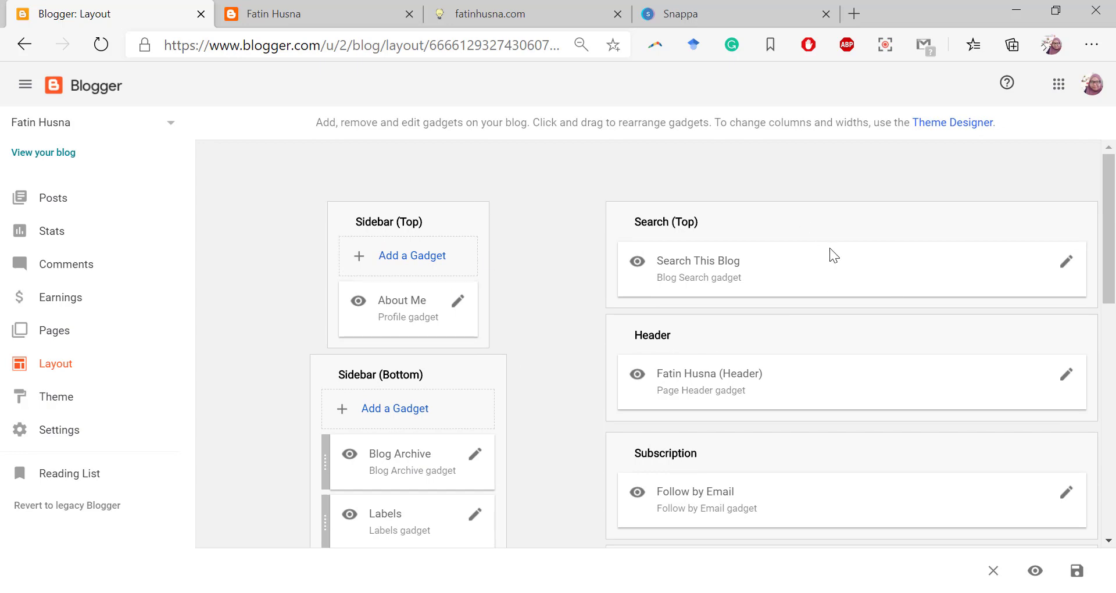
scroll(407, 440, "down", 4)
scroll(407, 441, "up", 4)
scroll(539, 350, "down", 4)
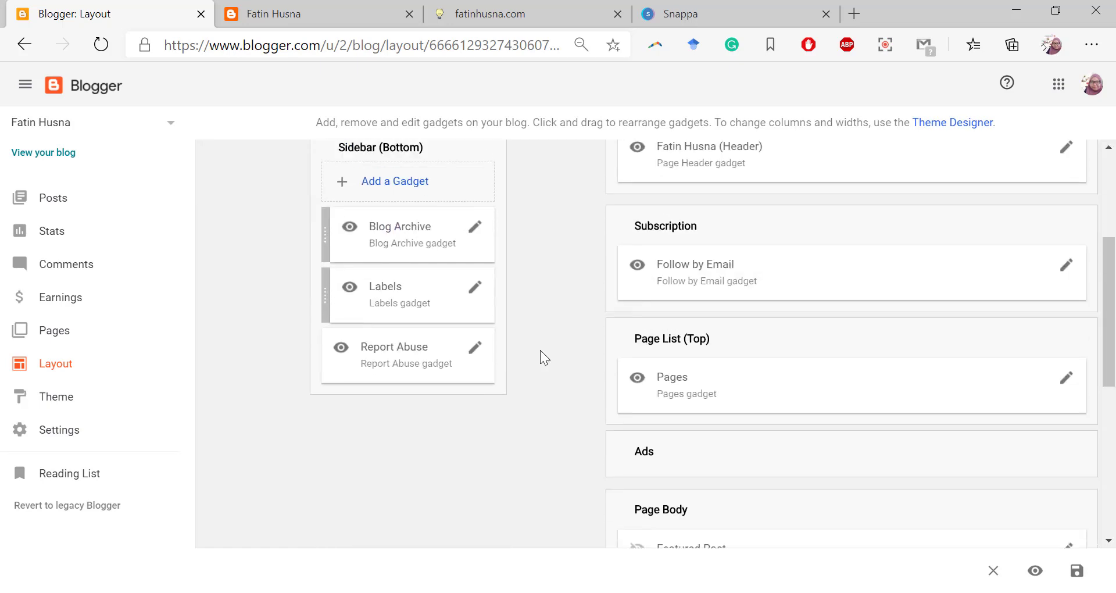
scroll(540, 352, "up", 4)
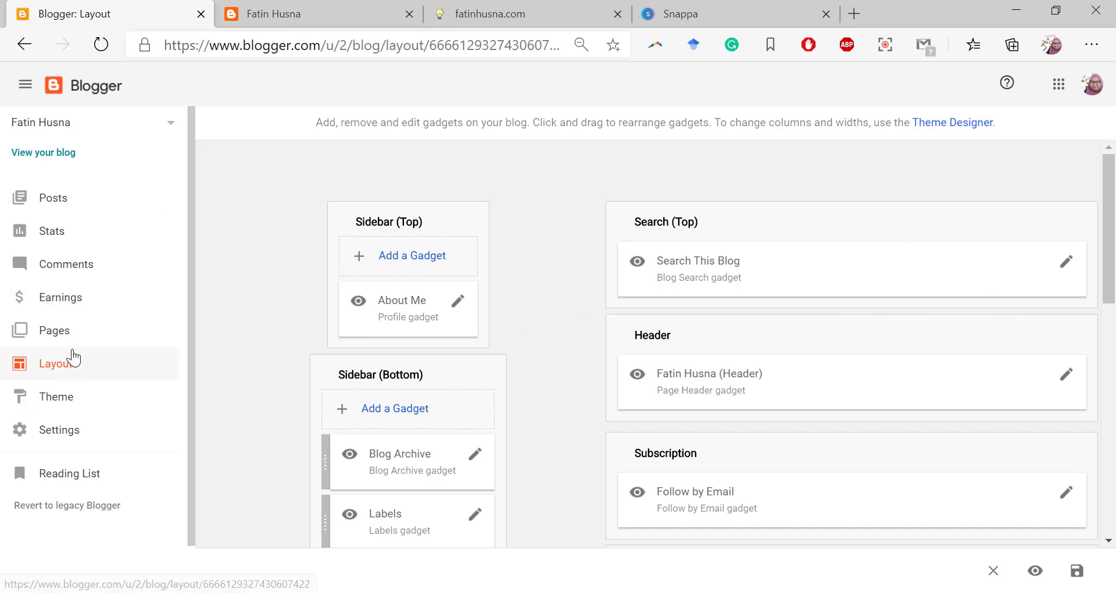
scroll(672, 390, "down", 4)
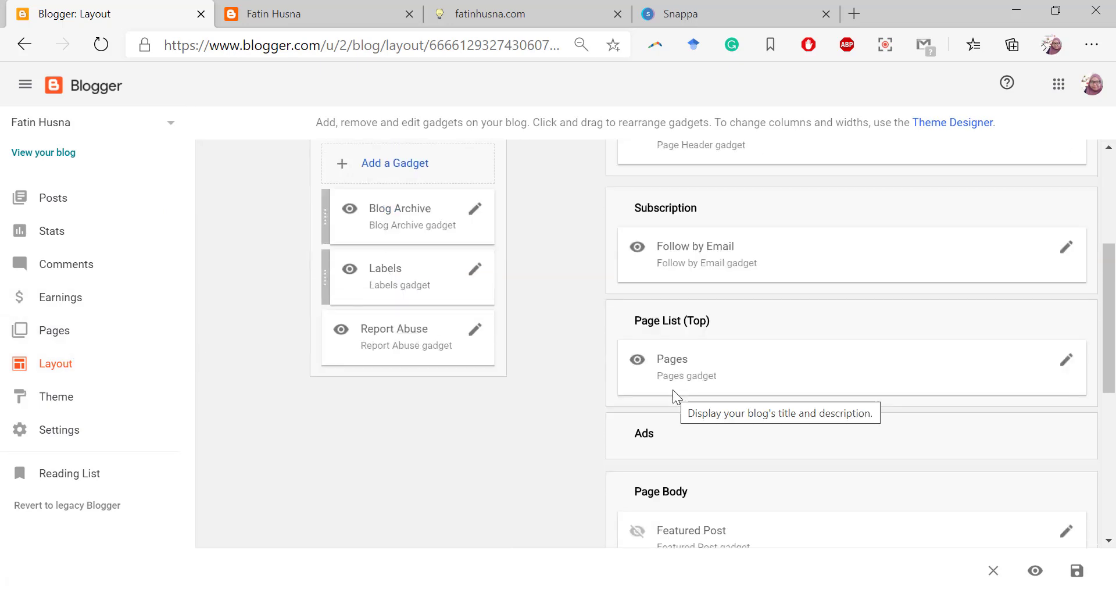
scroll(672, 390, "up", 4)
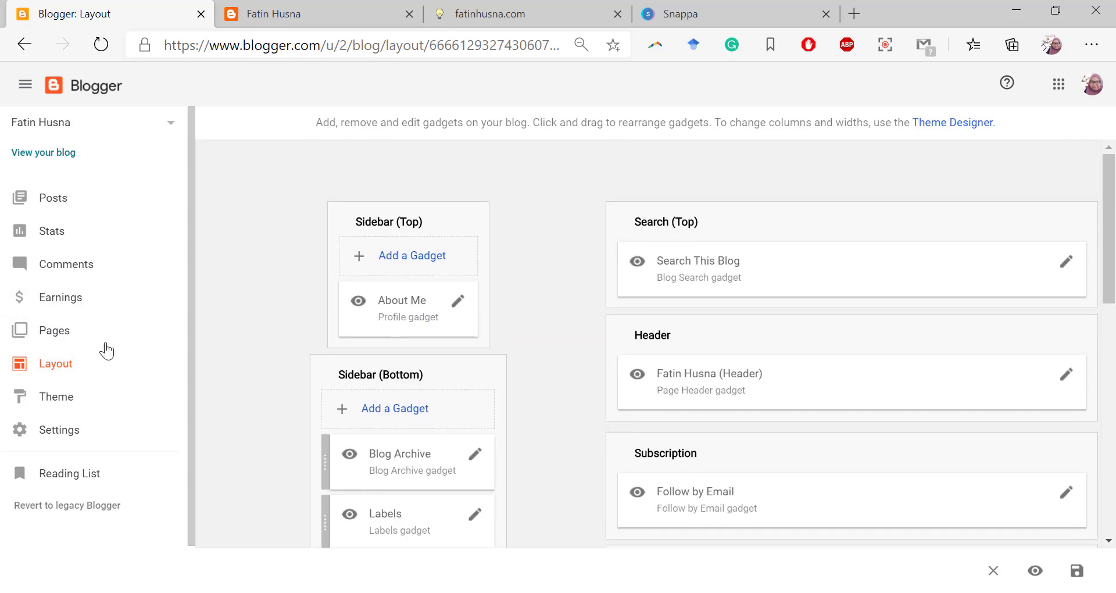
Open the blog's Posts page, leaving the layout without saving its changes.
left_click(73, 205)
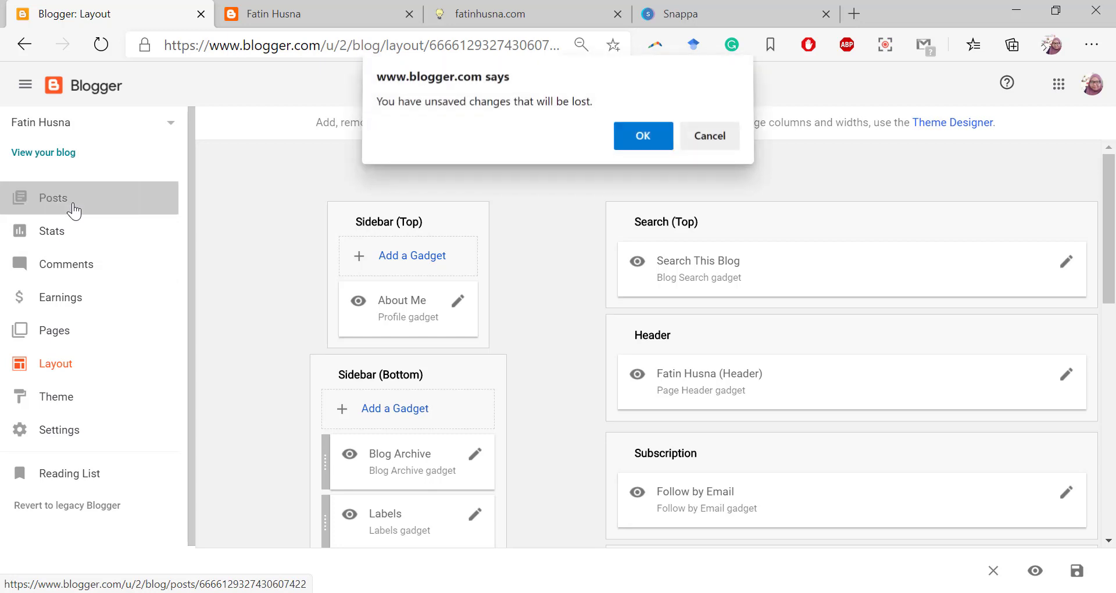
left_click(721, 137)
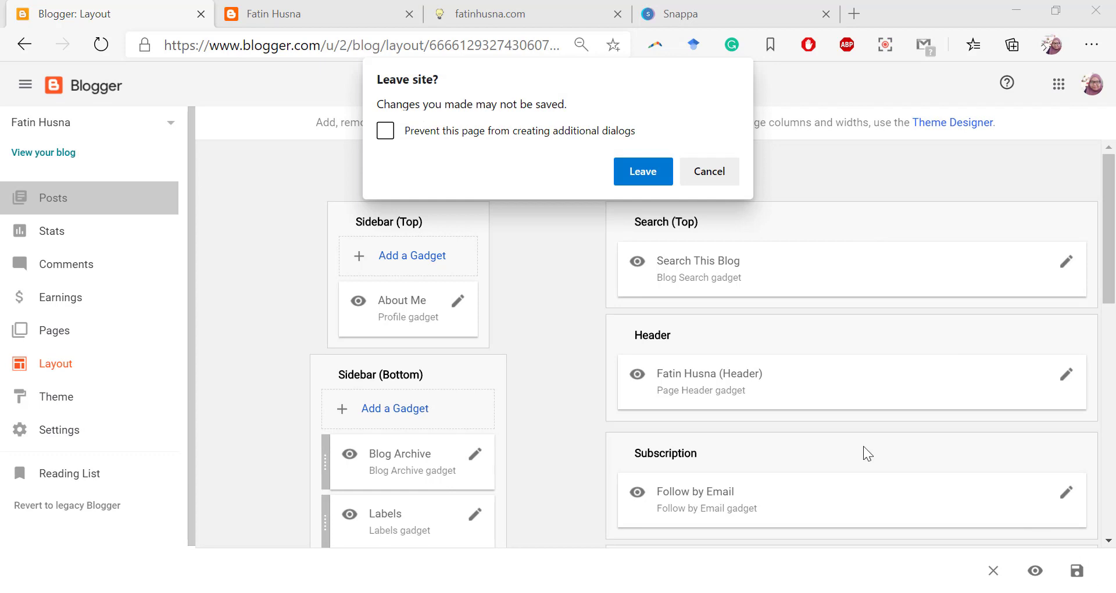
left_click(720, 174)
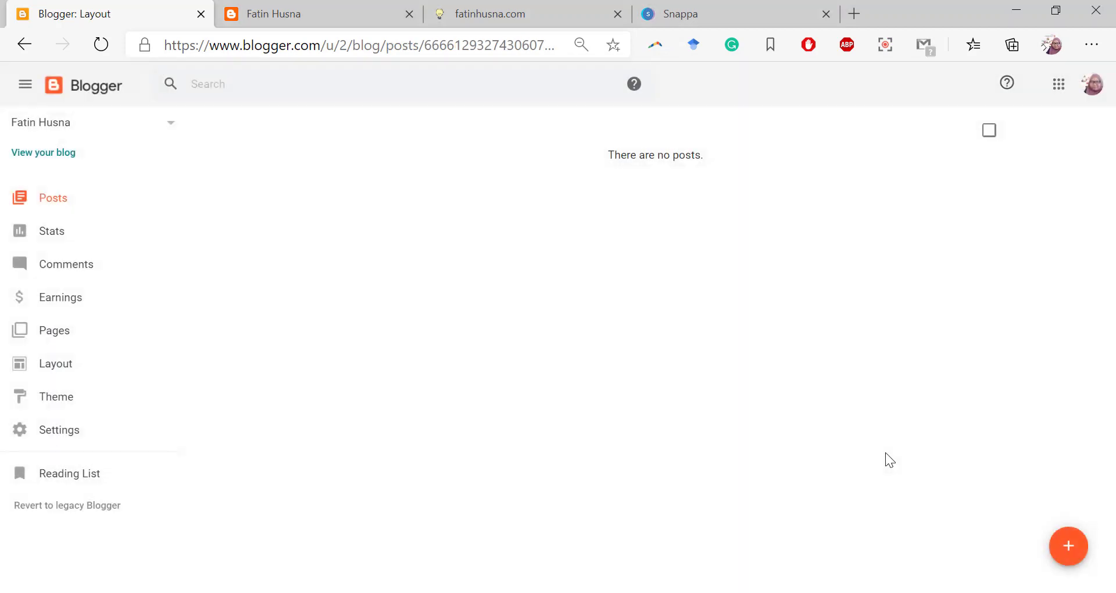
left_click(50, 204)
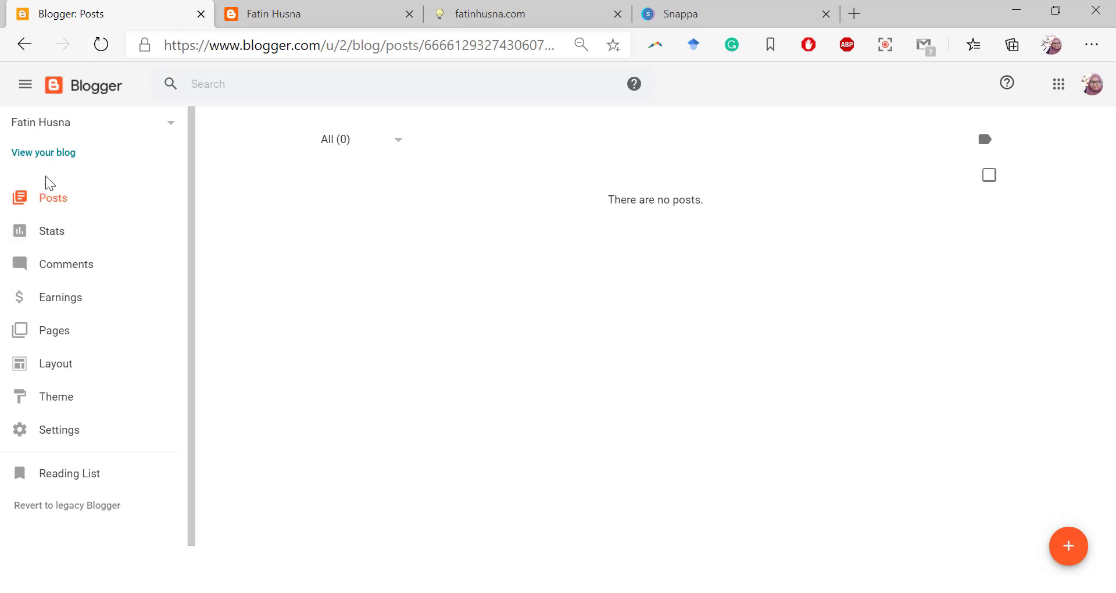
Glance at the published blog and create a new post from the Posts page.
left_click(279, 12)
left_click(129, 7)
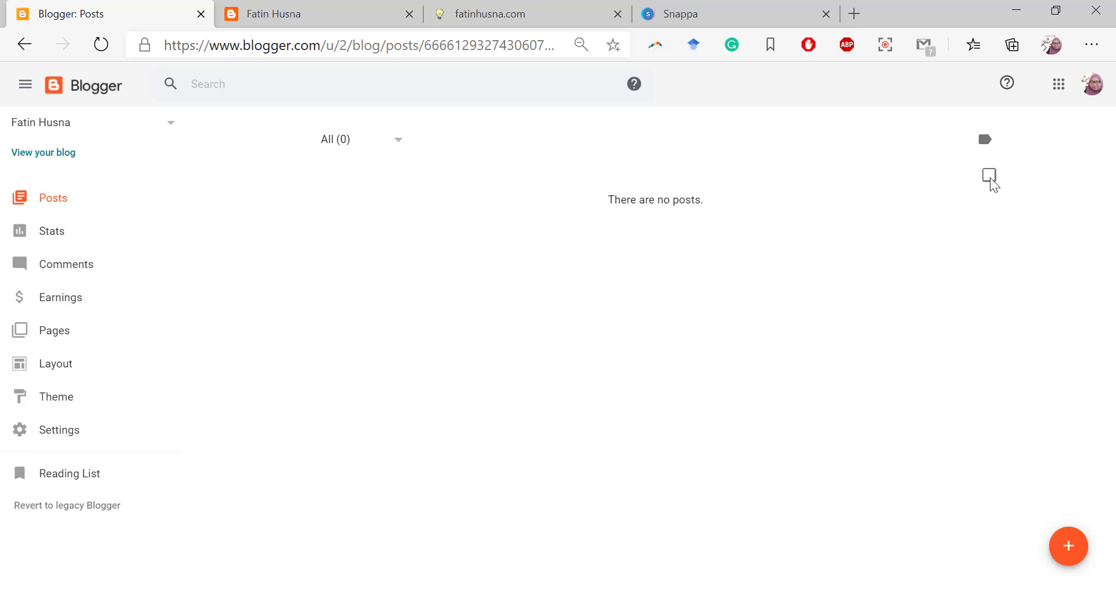
left_click(1068, 547)
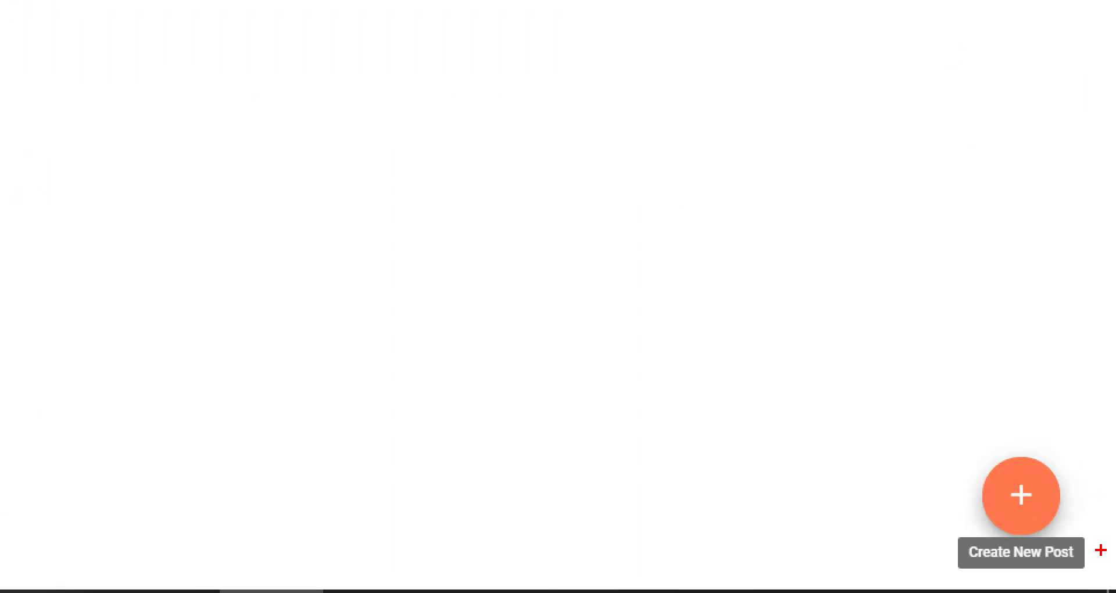
mouse_move(1054, 449)
left_mouse_down()
mouse_move(966, 501)
mouse_move(1093, 526)
mouse_move(1042, 428)
left_mouse_up()
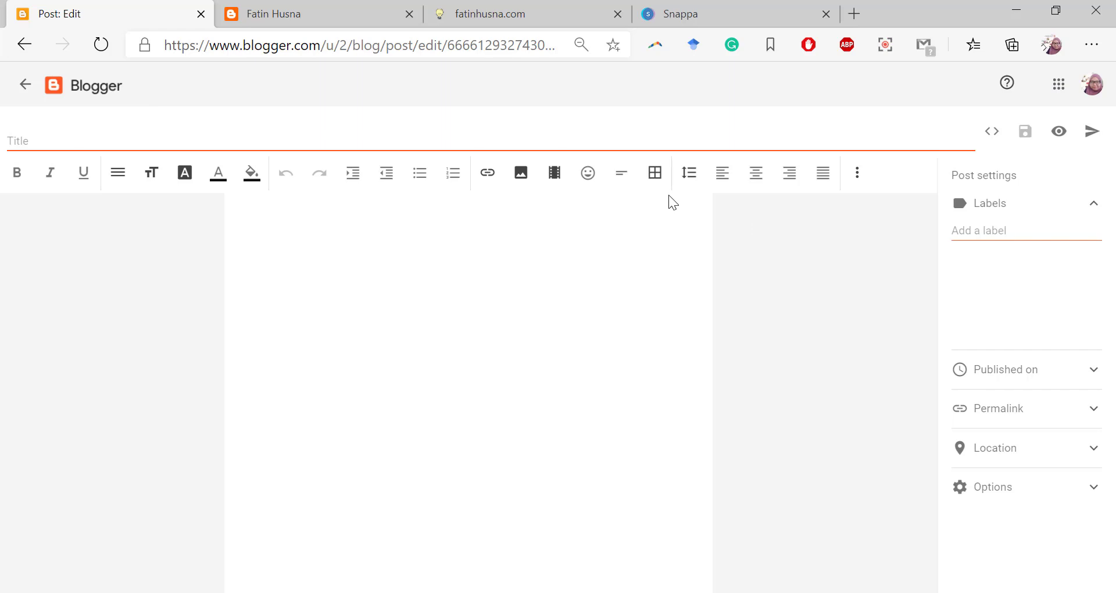
Title the new post "Rejoice Review".
left_click(26, 138)
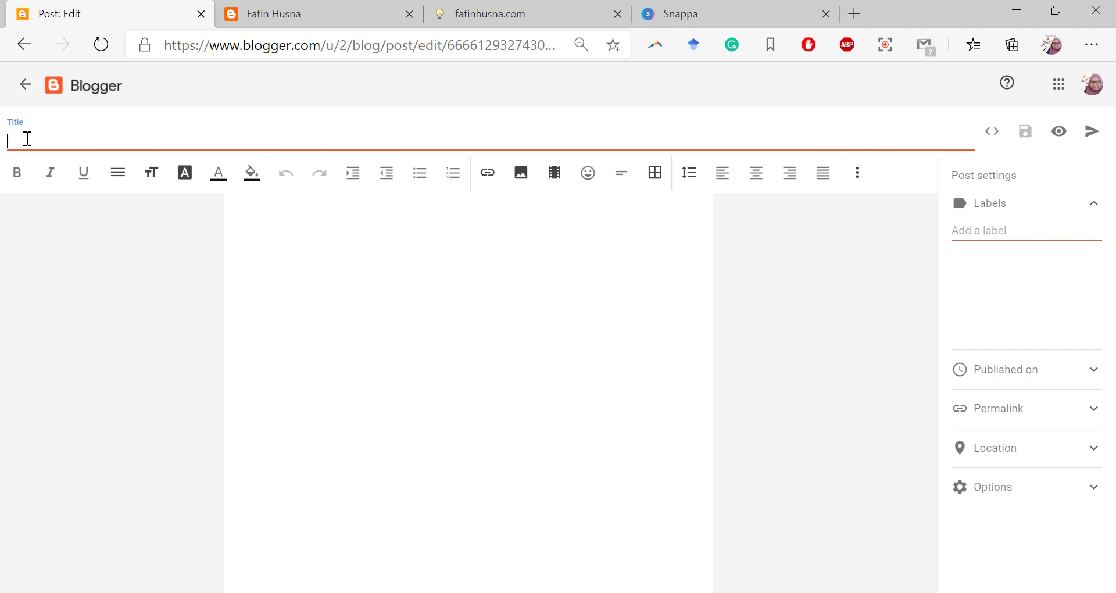
type("Rejoice Review")
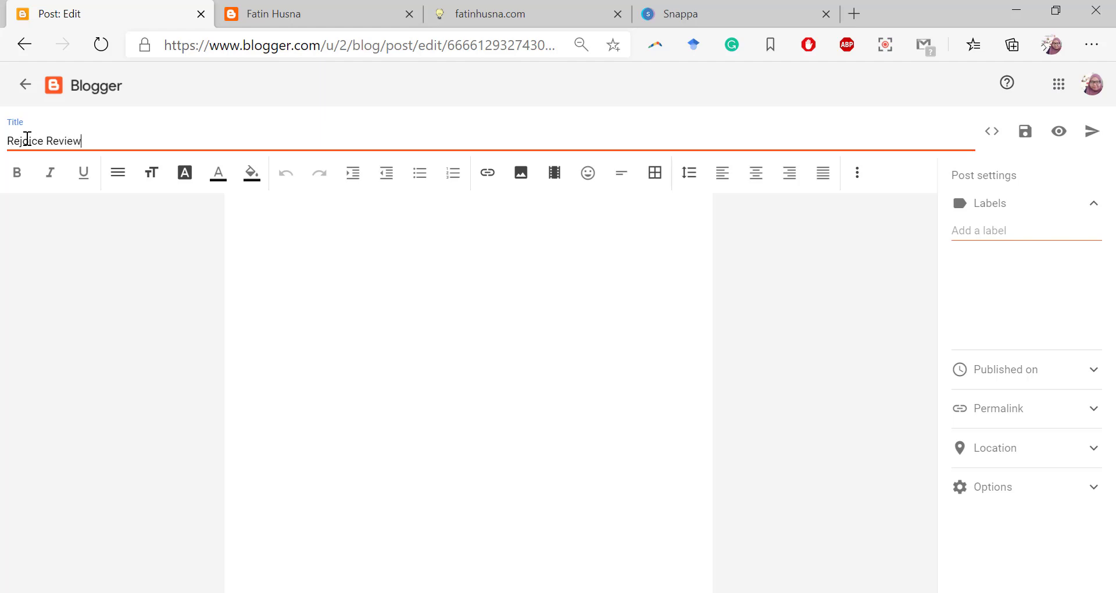
Replace the post title with "Marketing Strategy".
key("BackSpace")
key("BackSpace")
key("BackSpace")
key("BackSpace")
key("BackSpace")
key("BackSpace")
key("BackSpace")
key("BackSpace")
key("BackSpace")
key("BackSpace")
key("BackSpace")
key("BackSpace")
key("BackSpace")
key("BackSpace")
type("Make=")
key("BackSpace")
key("BackSpace")
key("BackSpace")
type("rketing Strategy")
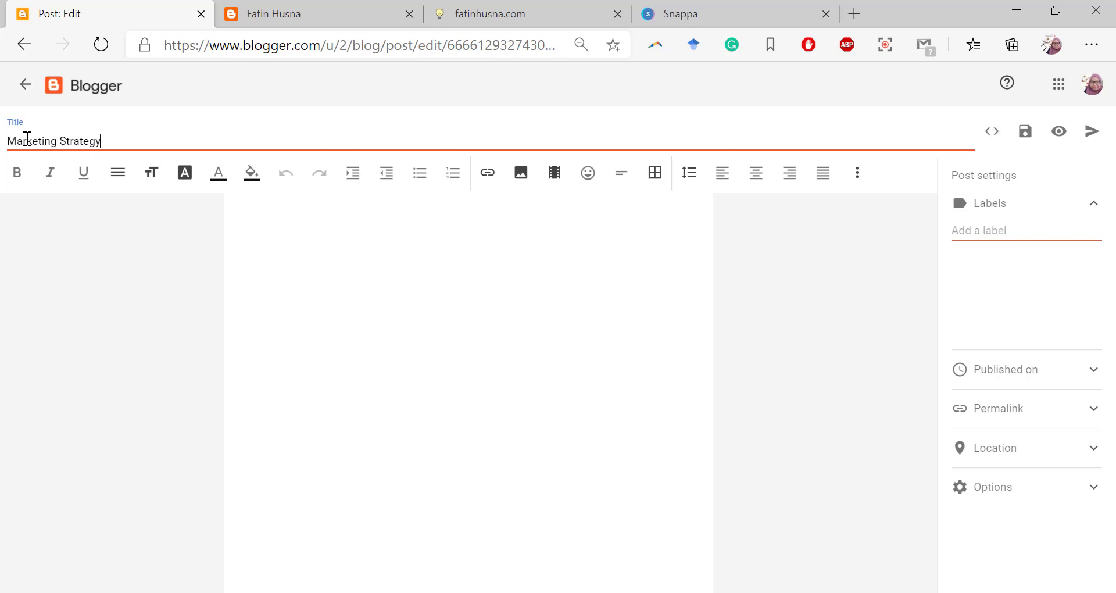
Replace the post title with the question "Rejoice? Is it effective?".
left_click_drag(127, 140, 13, 154)
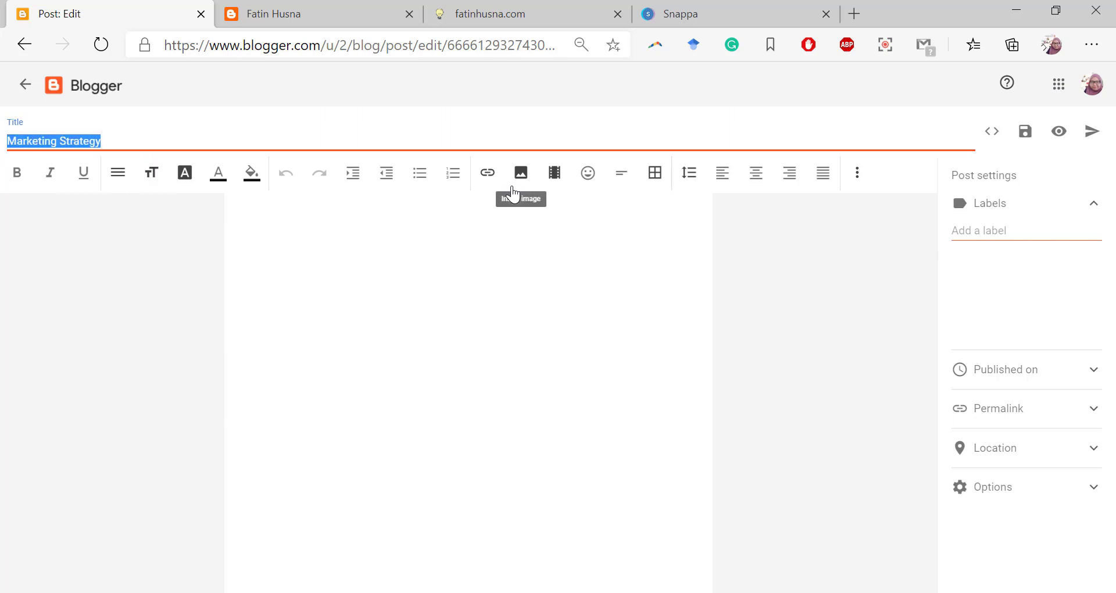
key("BackSpace")
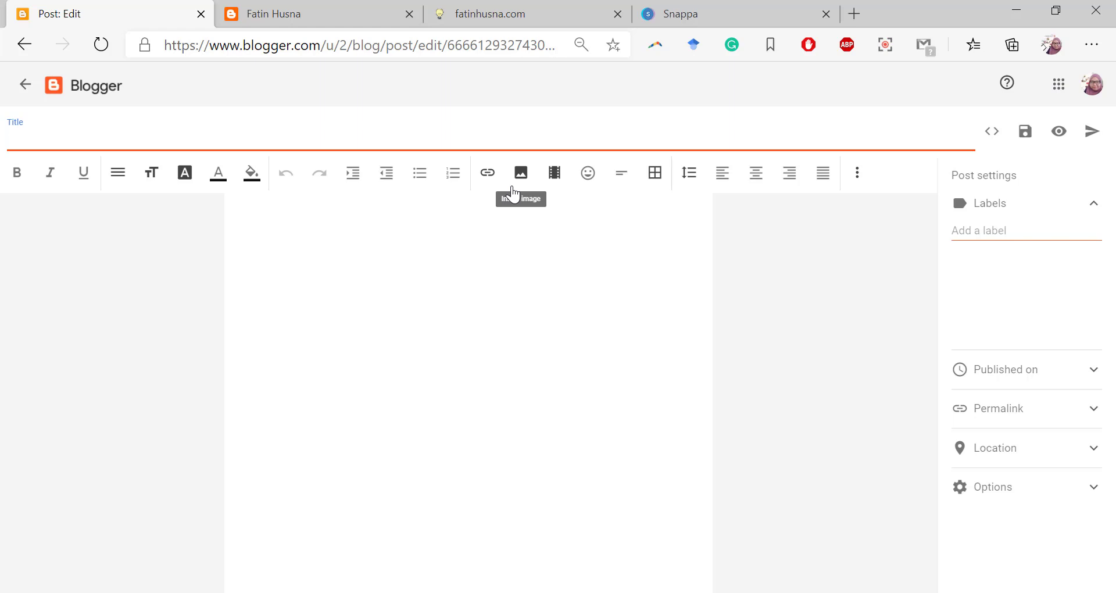
type("Rejoice? Is it effective?")
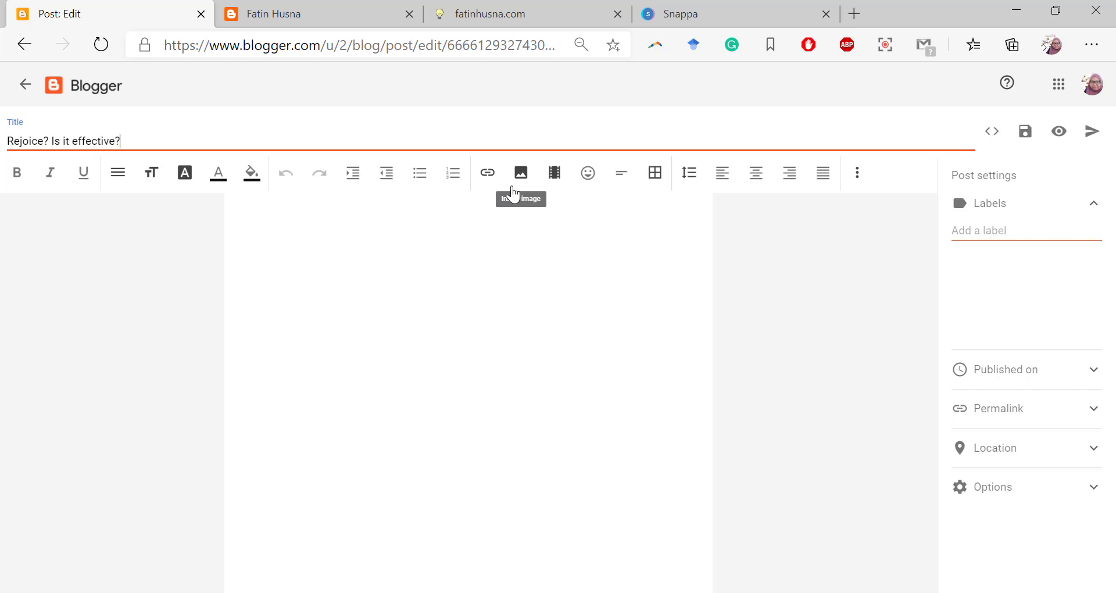
Replace the post title with "How do we manage to get 1000 followers on Instagram!".
key("BackSpace")
key("BackSpace")
key("BackSpace")
key("BackSpace")
key("BackSpace")
key("BackSpace")
key("BackSpace")
key("BackSpace")
key("BackSpace")
key("BackSpace")
key("BackSpace")
key("BackSpace")
key("BackSpace")
key("BackSpace")
key("BackSpace")
key("BackSpace")
key("BackSpace")
key("BackSpace")
key("BackSpace")
key("BackSpace")
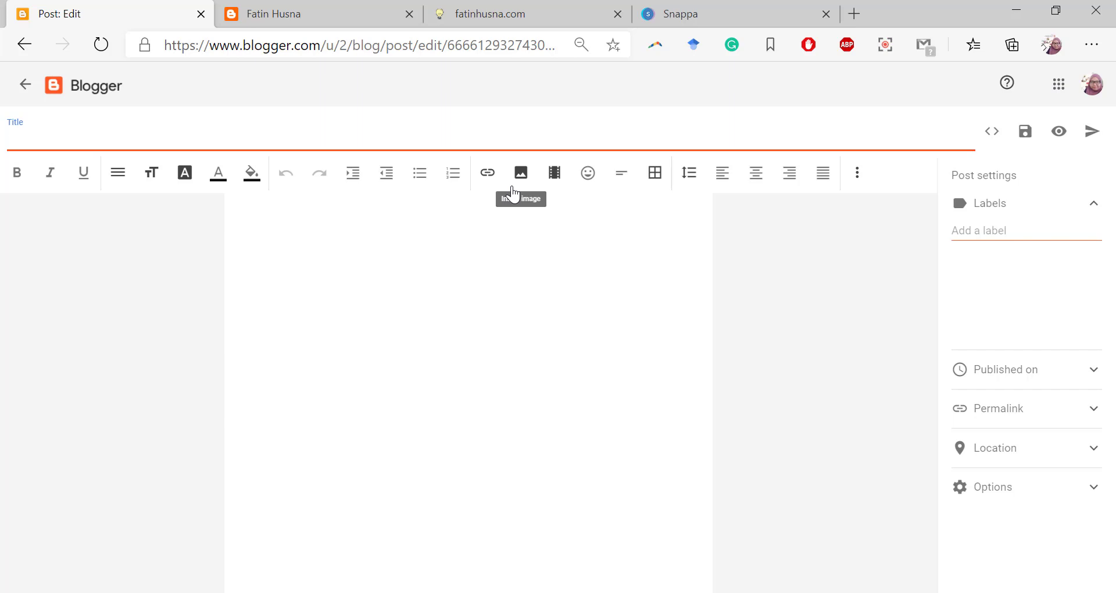
type("How do we manage to ge")
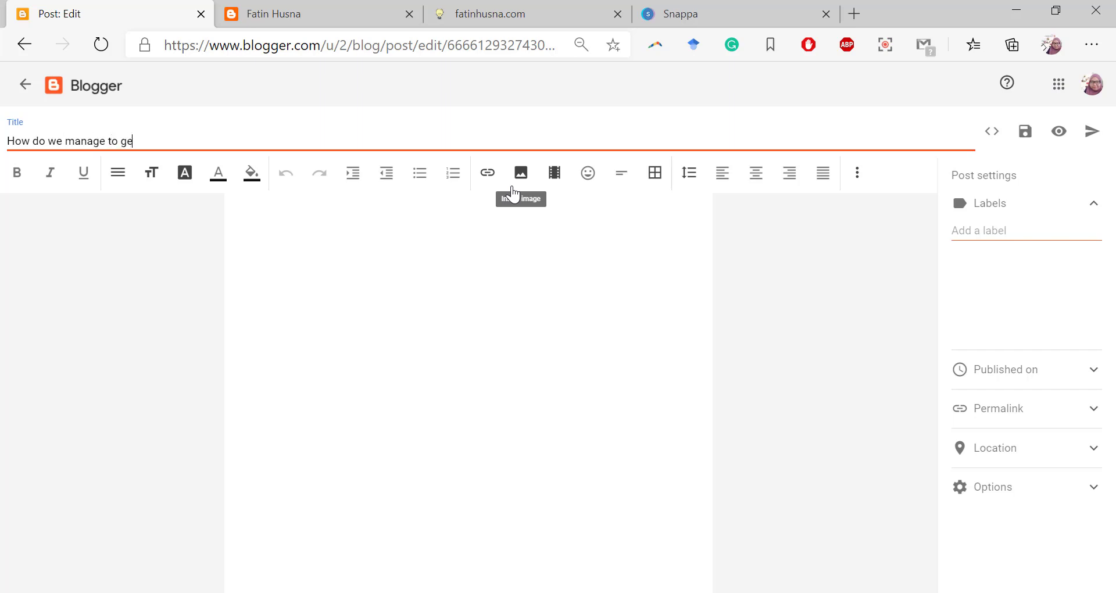
type("t 1000 followers on Ins")
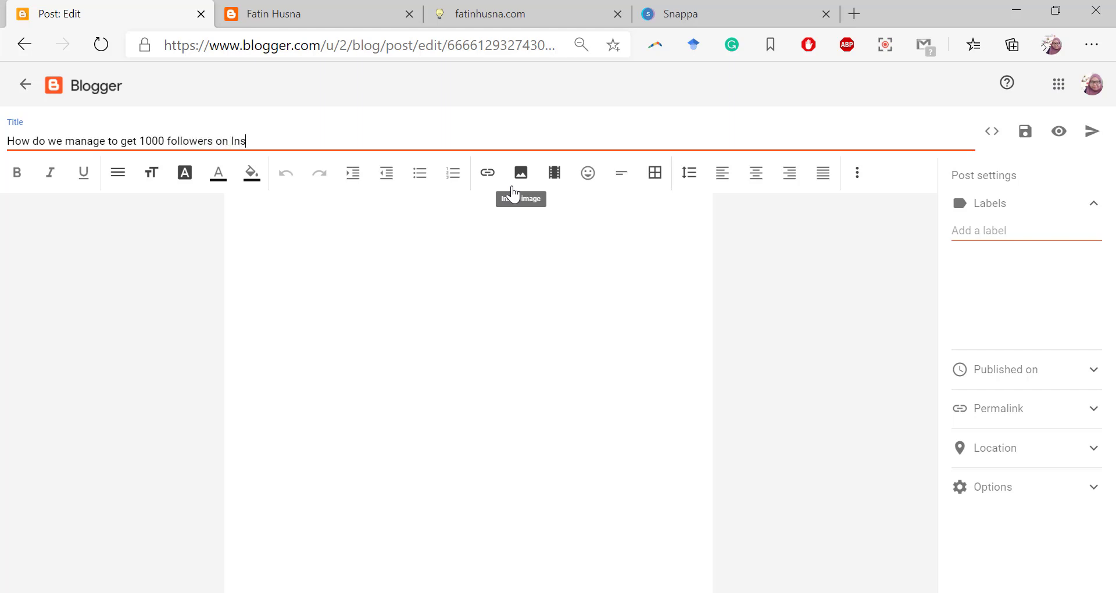
type("tagram!")
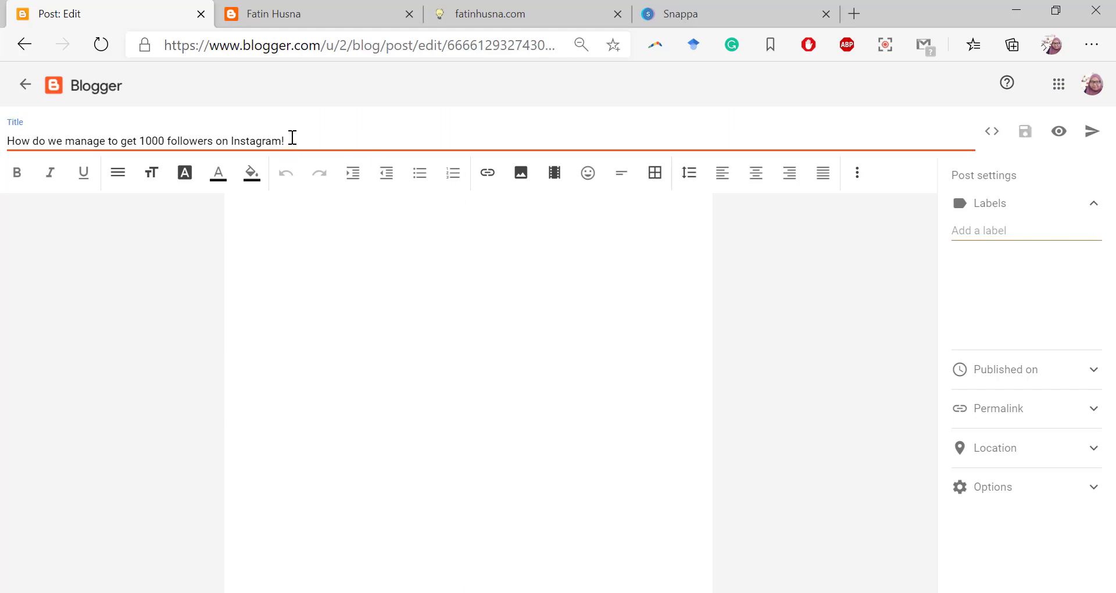
Start editing the empty post body and check the available heading styles and additional formatting options.
left_click(421, 242)
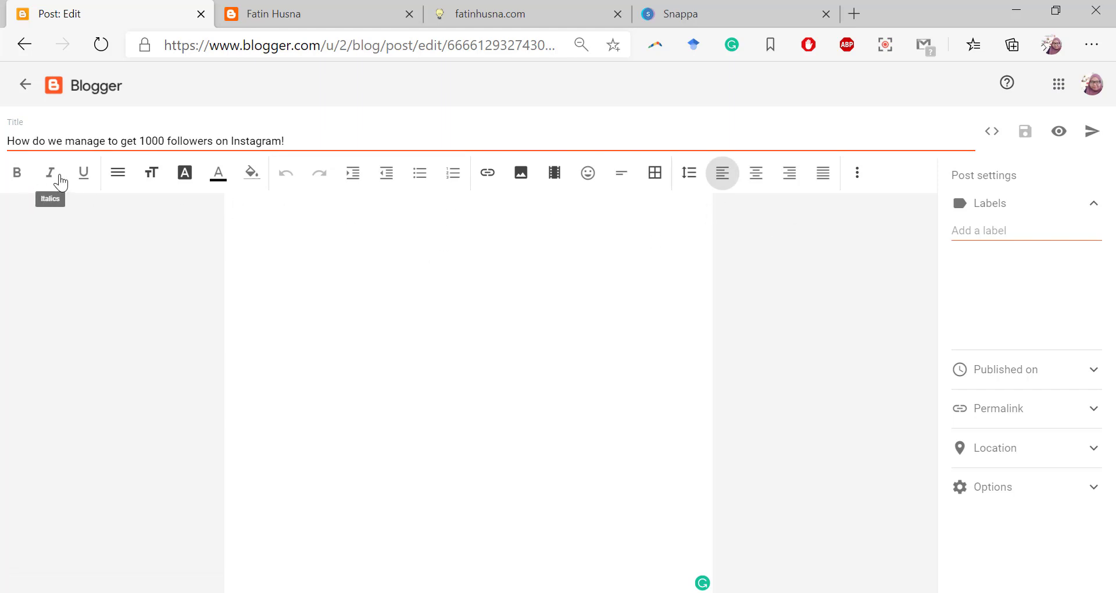
left_click(123, 186)
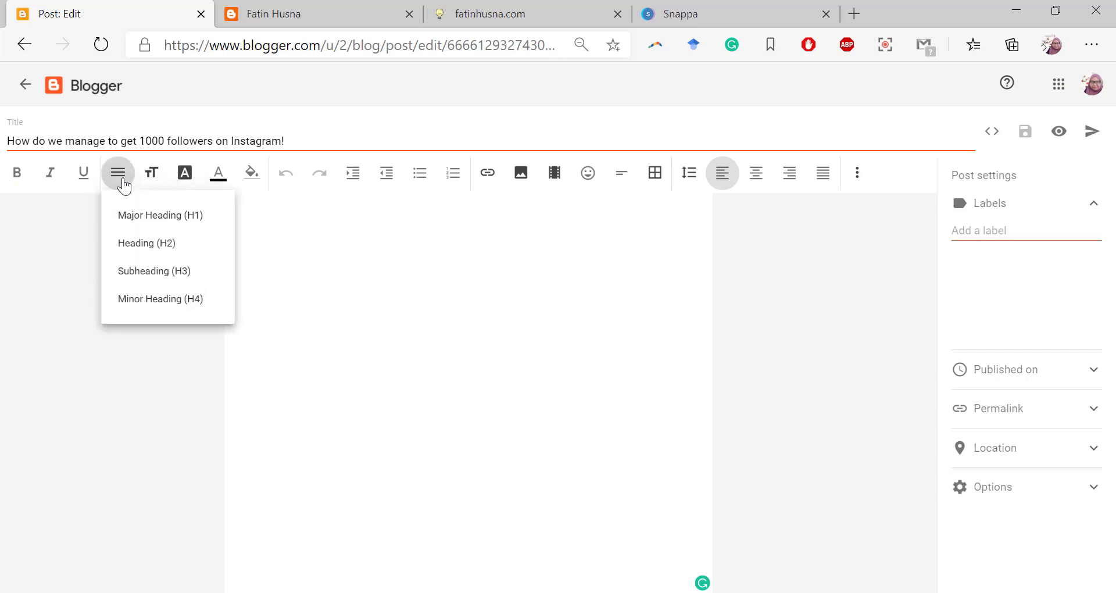
left_click(124, 186)
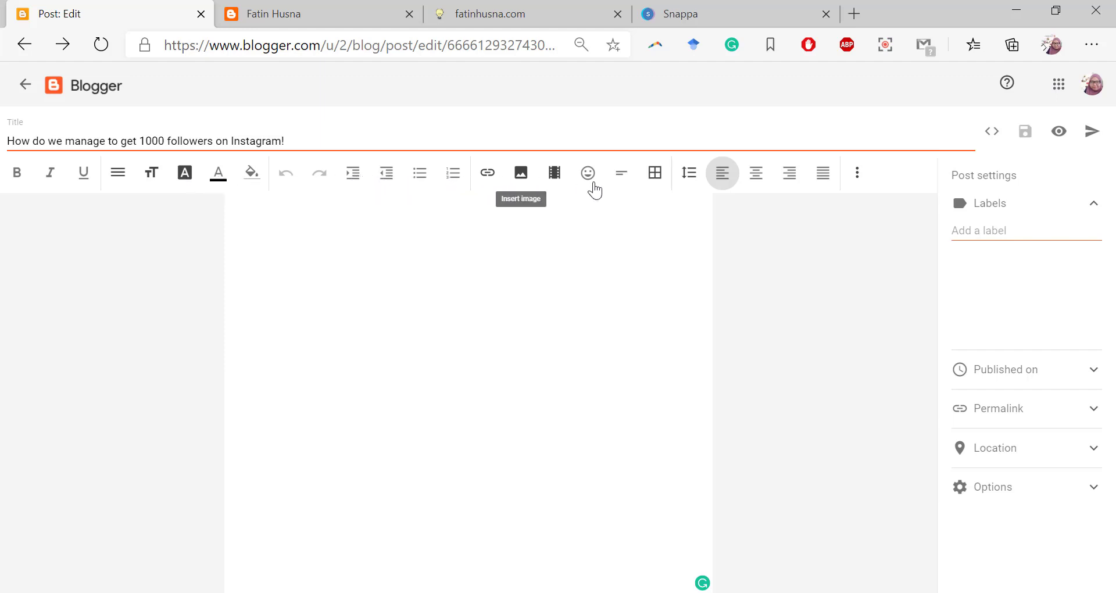
left_click(858, 173)
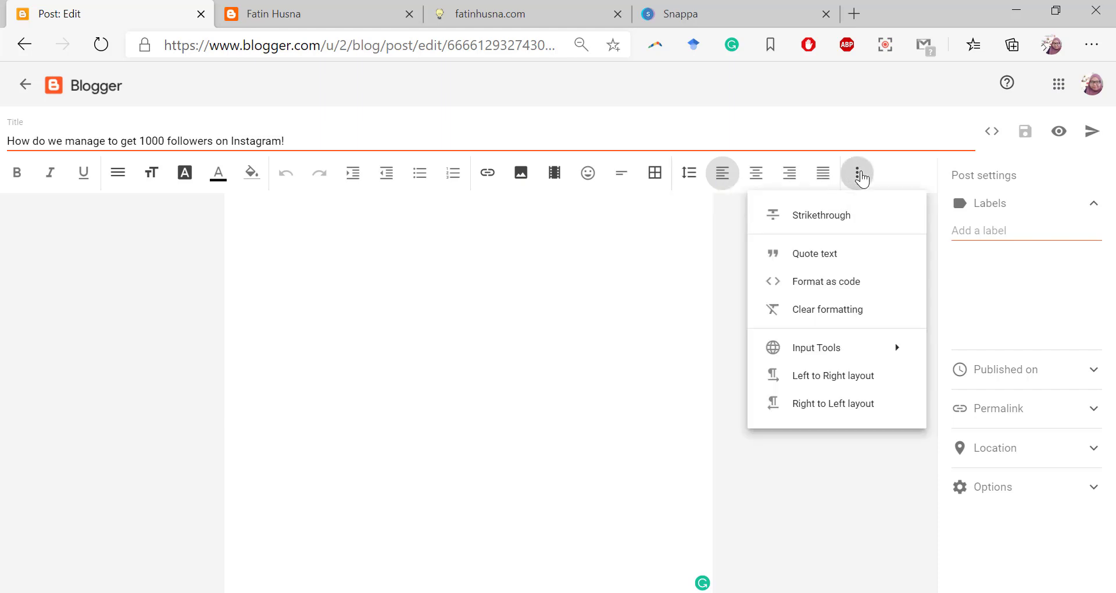
left_click(861, 177)
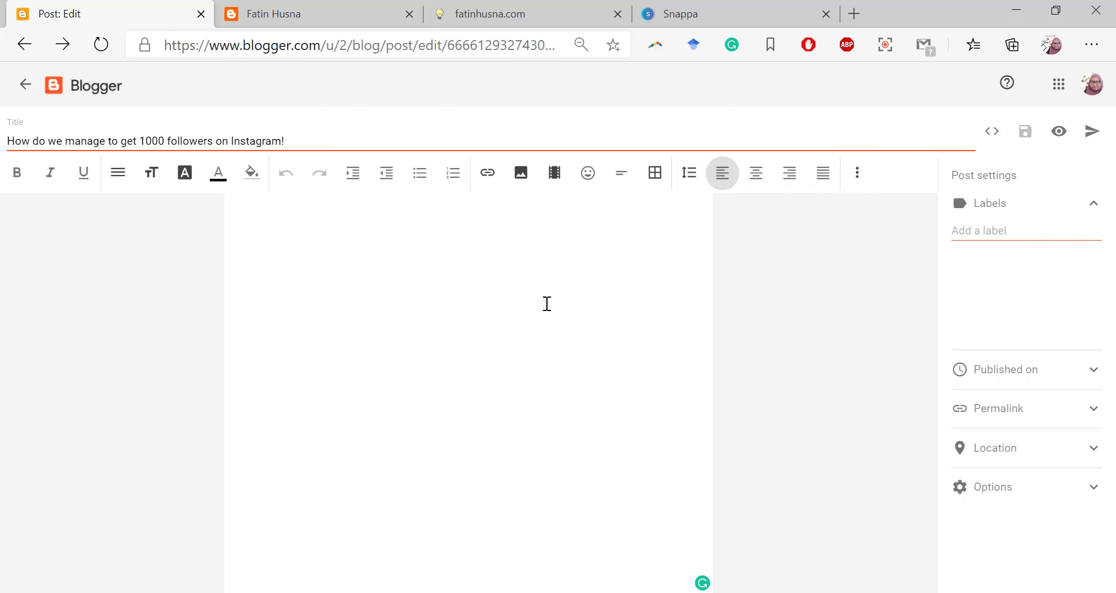
Switch to the example blog, open its Personal Financial Management (PFM) post, and examine the lead image and introduction.
left_click(541, 9)
scroll(482, 316, "down", 4)
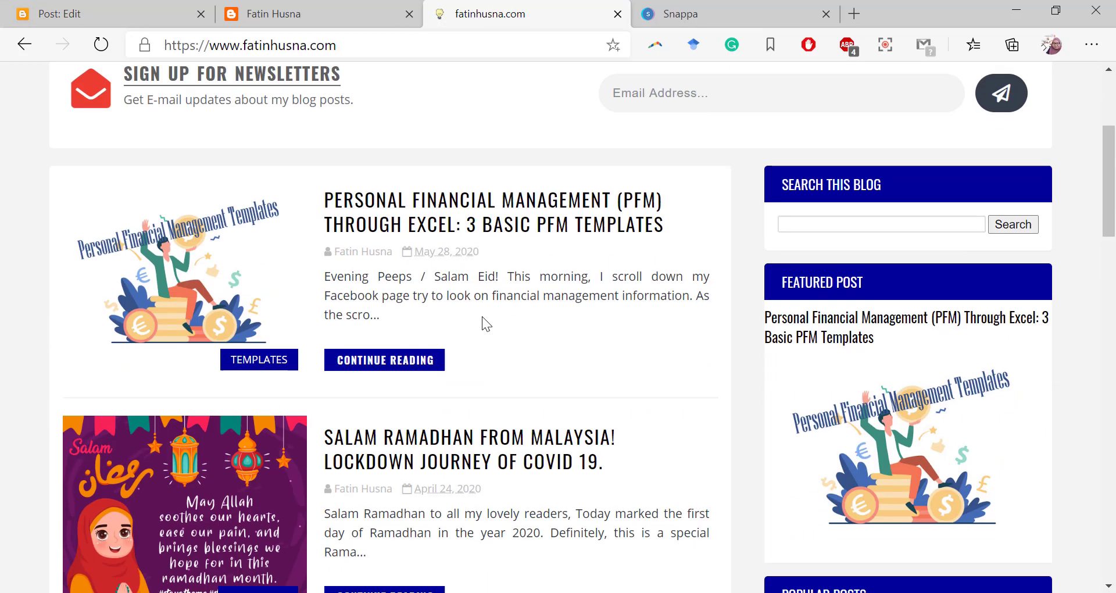
left_click(410, 361)
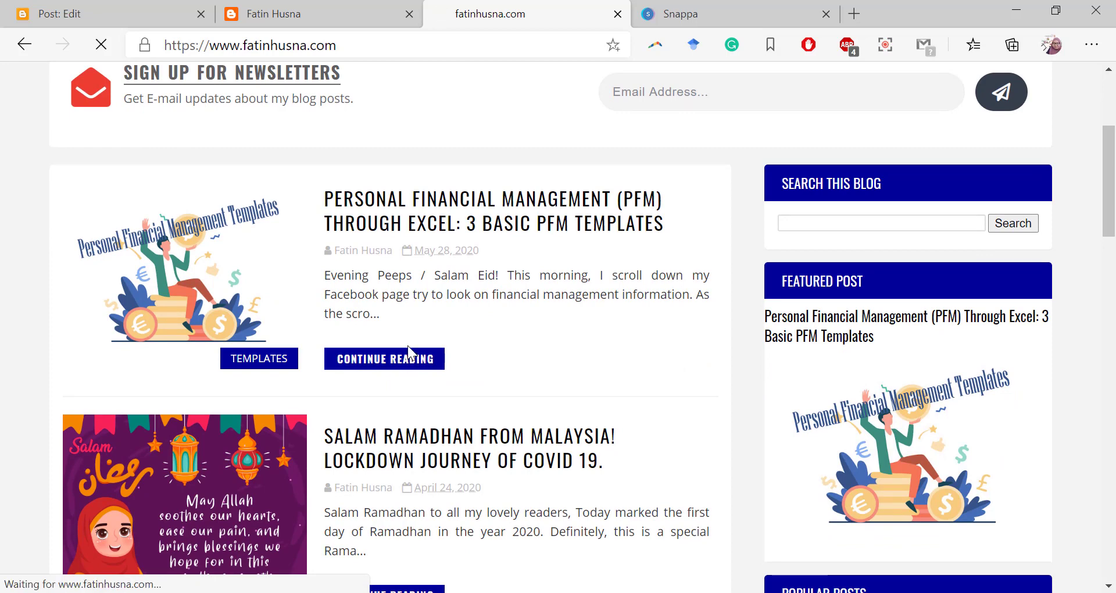
scroll(409, 352, "down", 5)
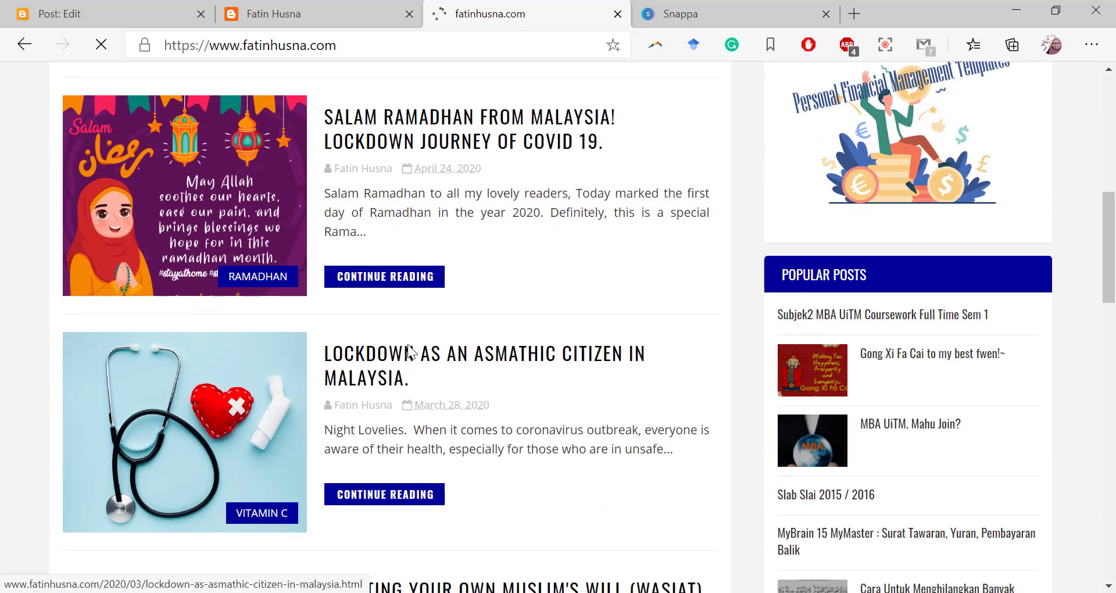
scroll(409, 352, "down", 10)
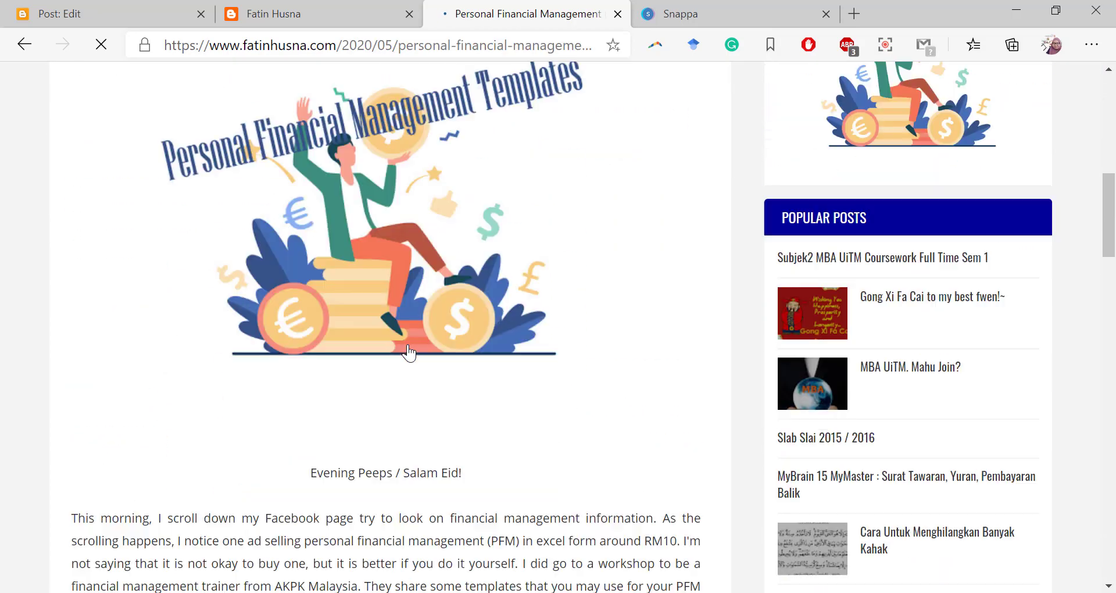
scroll(409, 352, "down", 5)
scroll(403, 325, "up", 9)
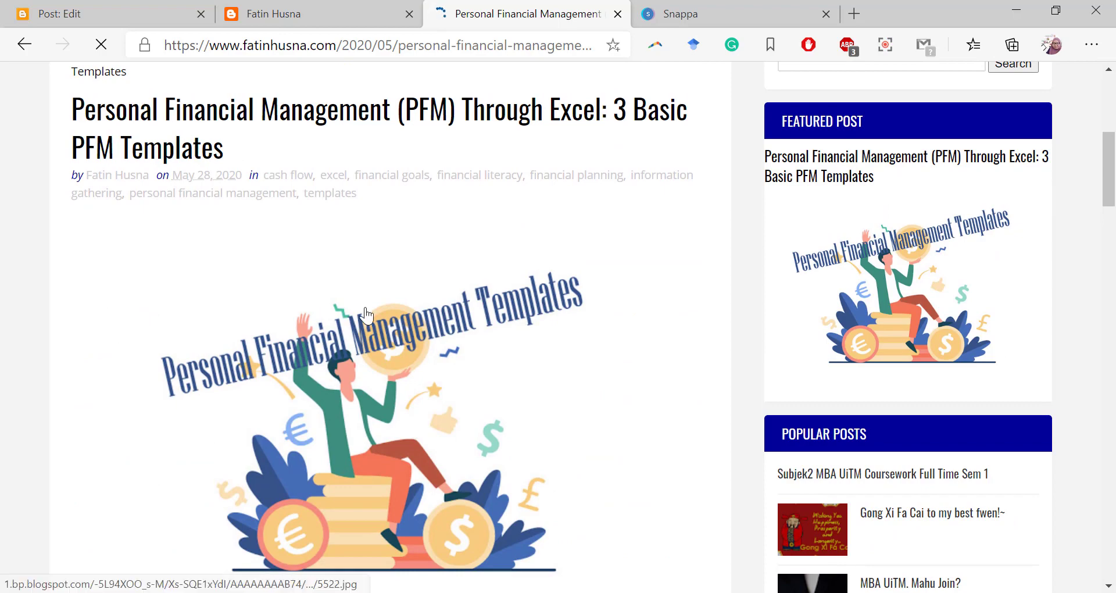
scroll(366, 314, "down", 6)
scroll(410, 248, "up", 3)
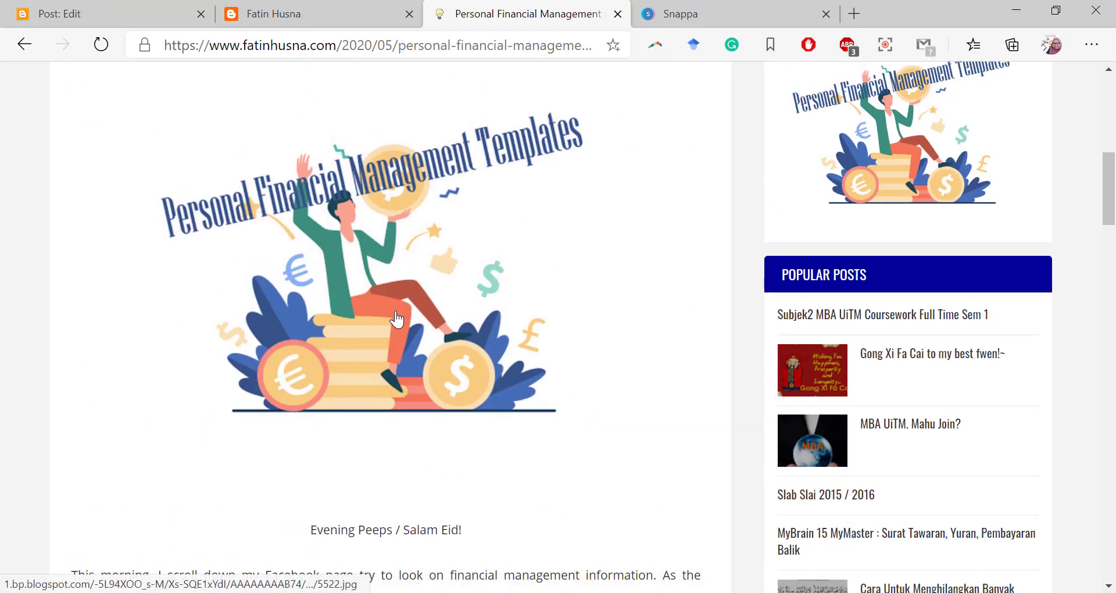
scroll(395, 317, "down", 10)
scroll(395, 317, "up", 8)
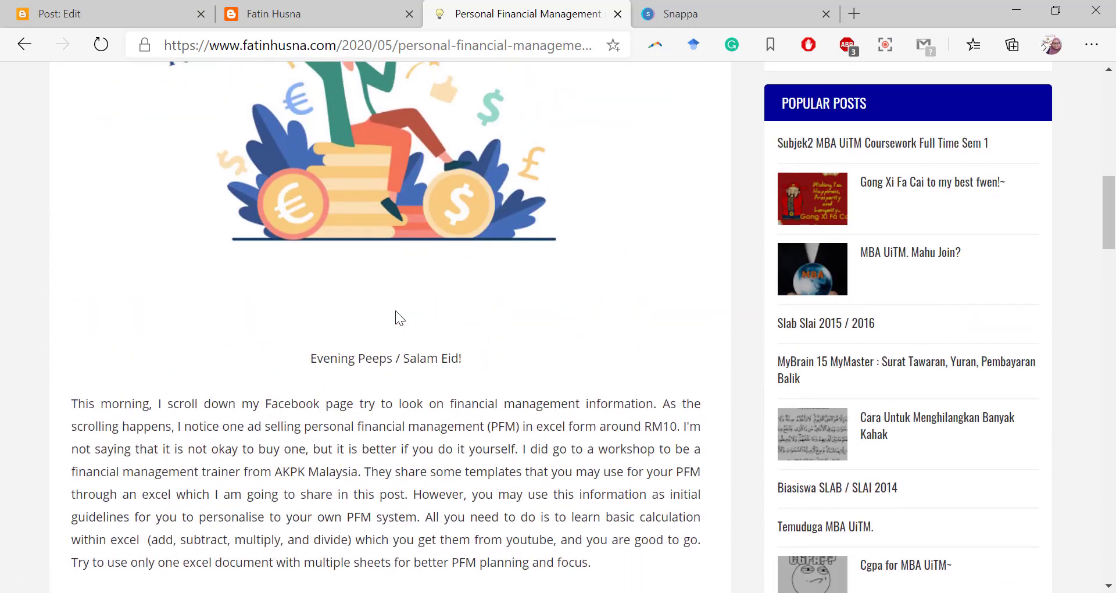
scroll(395, 317, "up", 3)
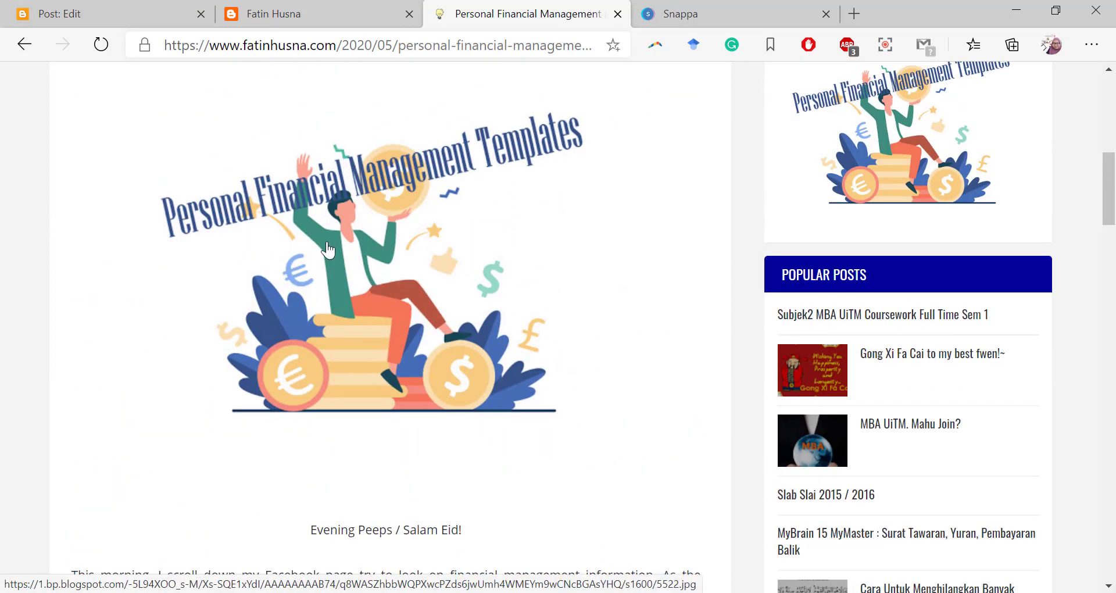
Return to the example blog's home page and examine how the latest post's thumbnail and excerpt are presented.
left_click(52, 14)
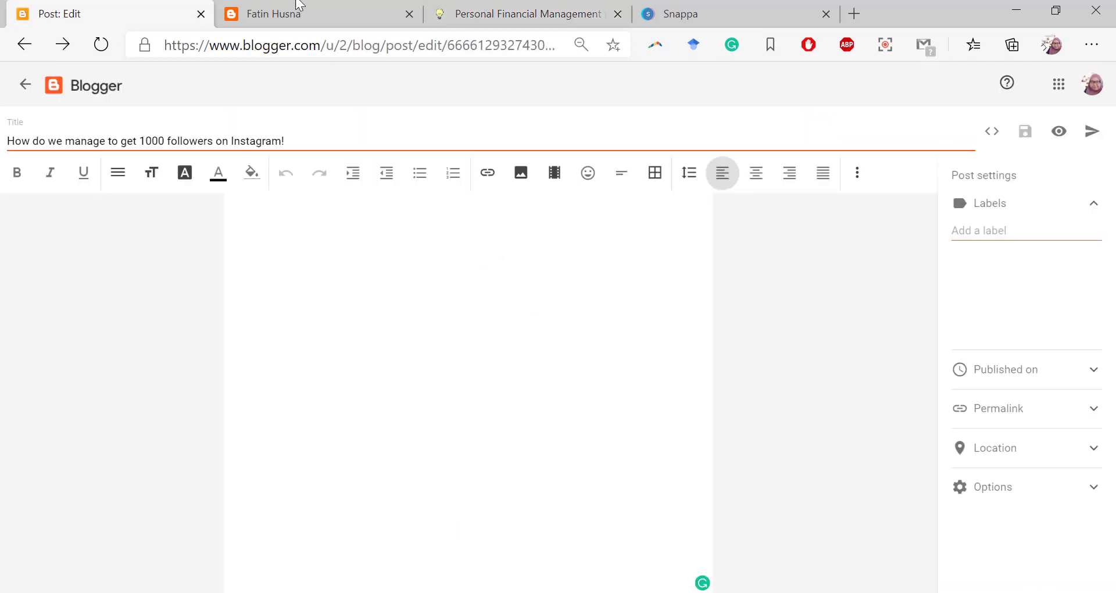
left_click(575, 14)
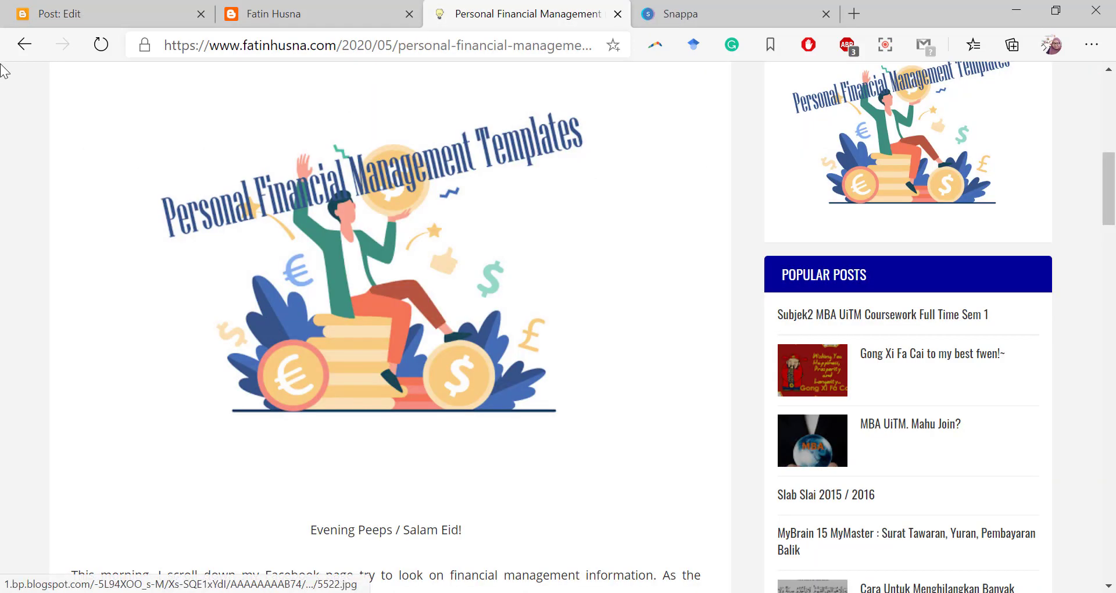
left_click(24, 45)
scroll(315, 314, "up", 6)
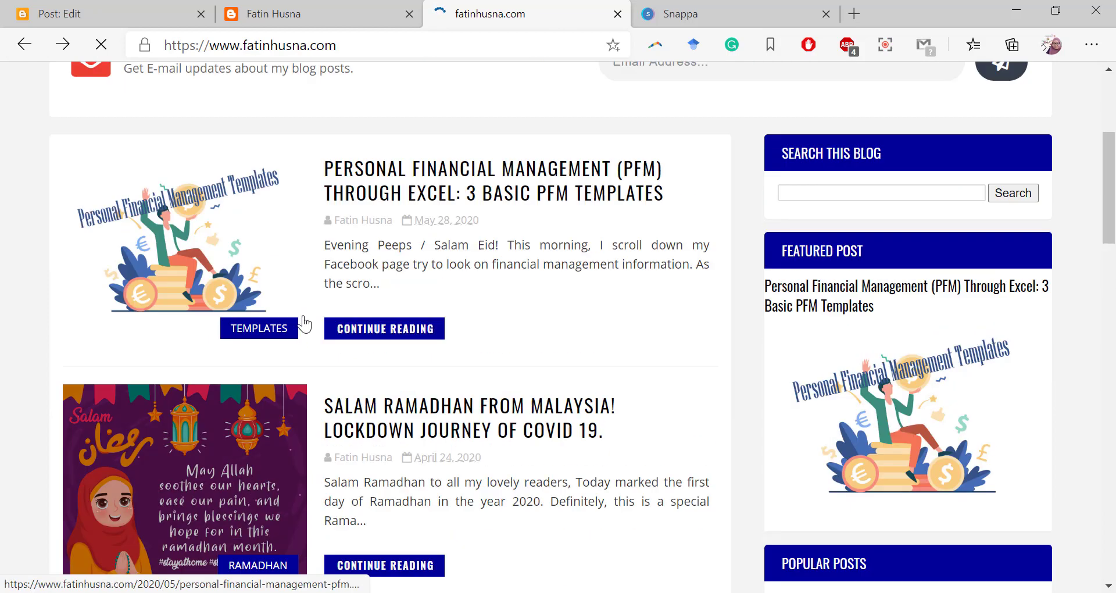
scroll(317, 362, "down", 2)
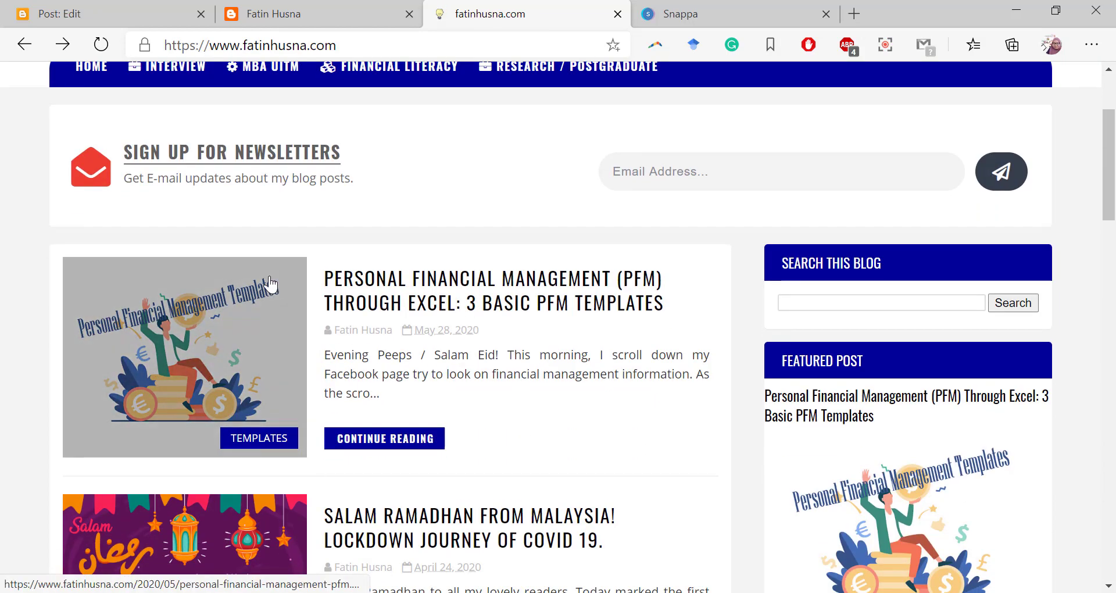
Reopen the Personal Financial Management post and examine its layout from the lead image through the Goals and Information Gathering sections.
left_click(429, 444)
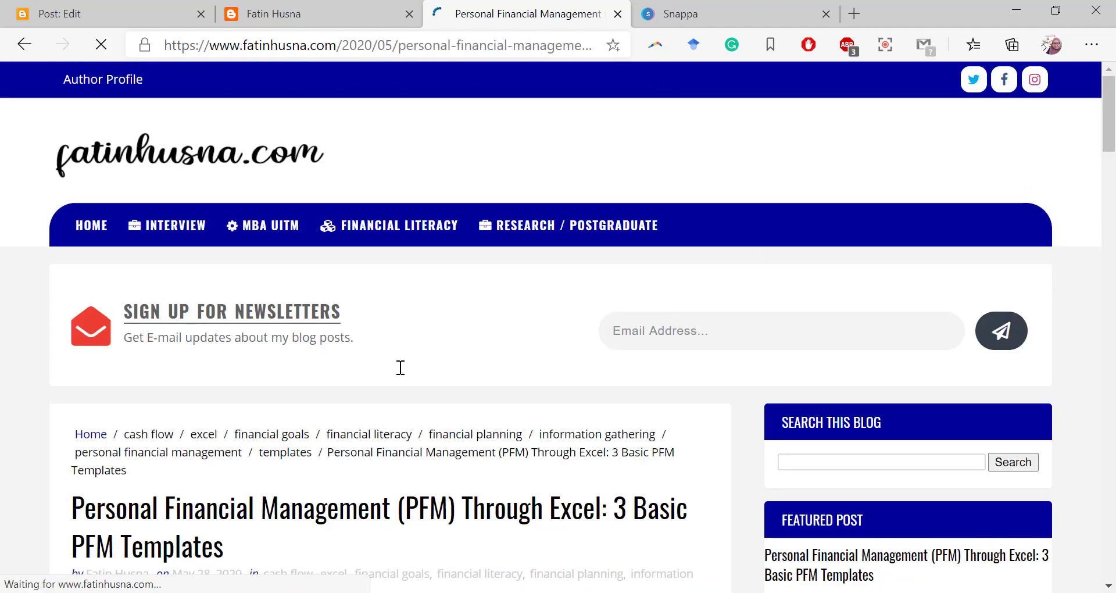
scroll(400, 367, "down", 4)
scroll(401, 367, "down", 2)
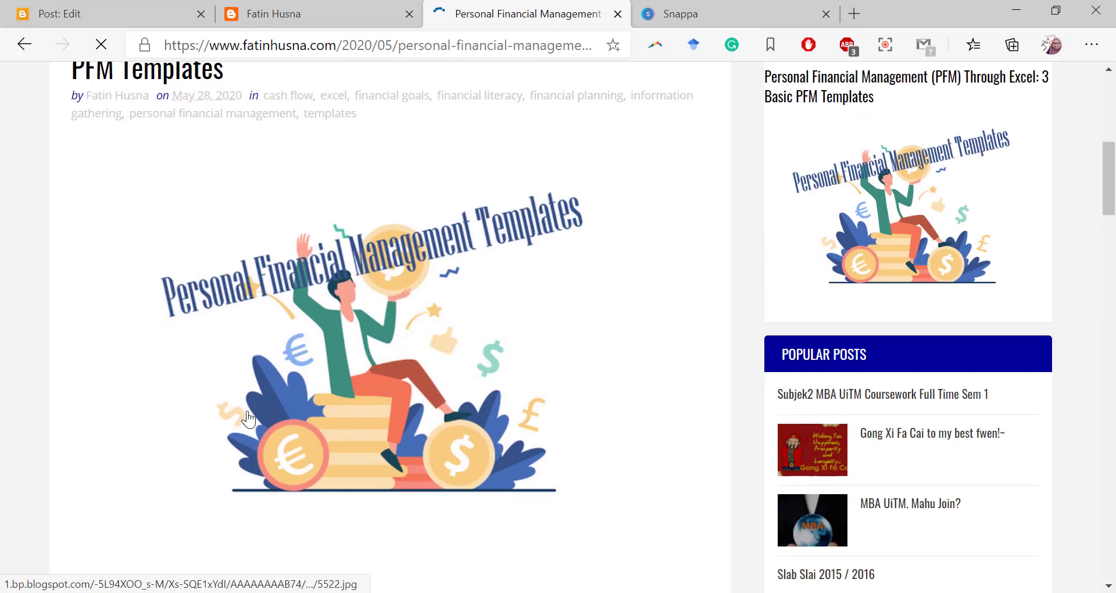
scroll(379, 316, "down", 3)
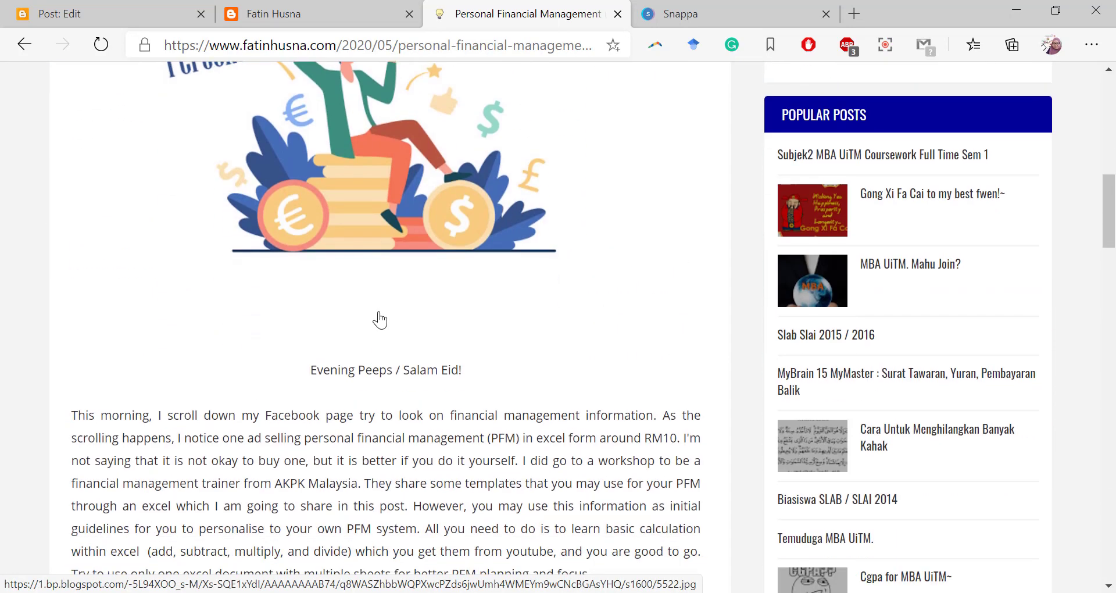
scroll(379, 319, "down", 3)
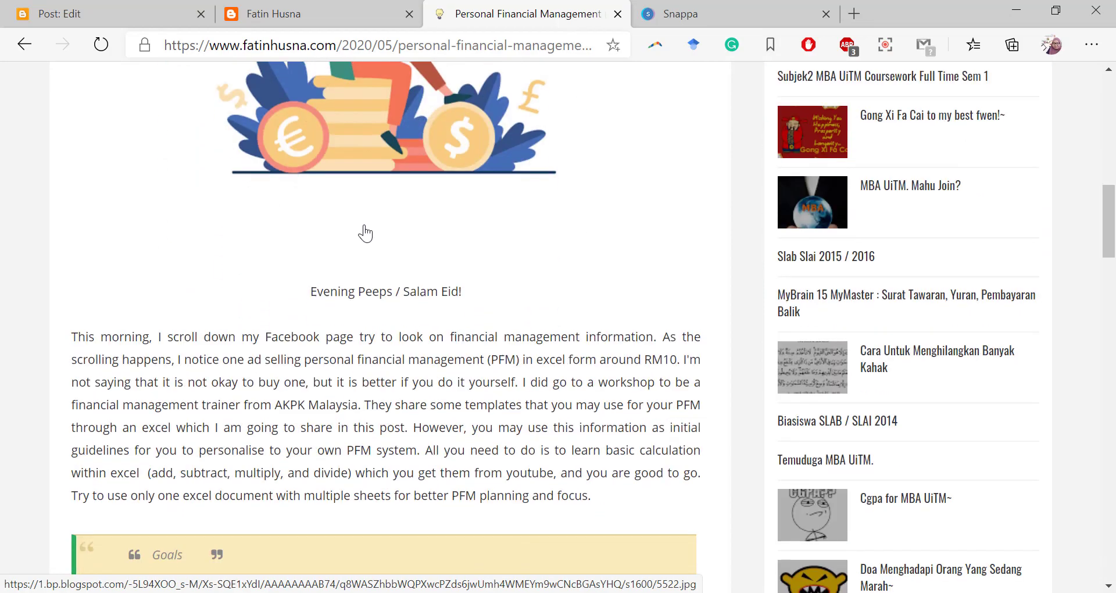
scroll(367, 445, "down", 6)
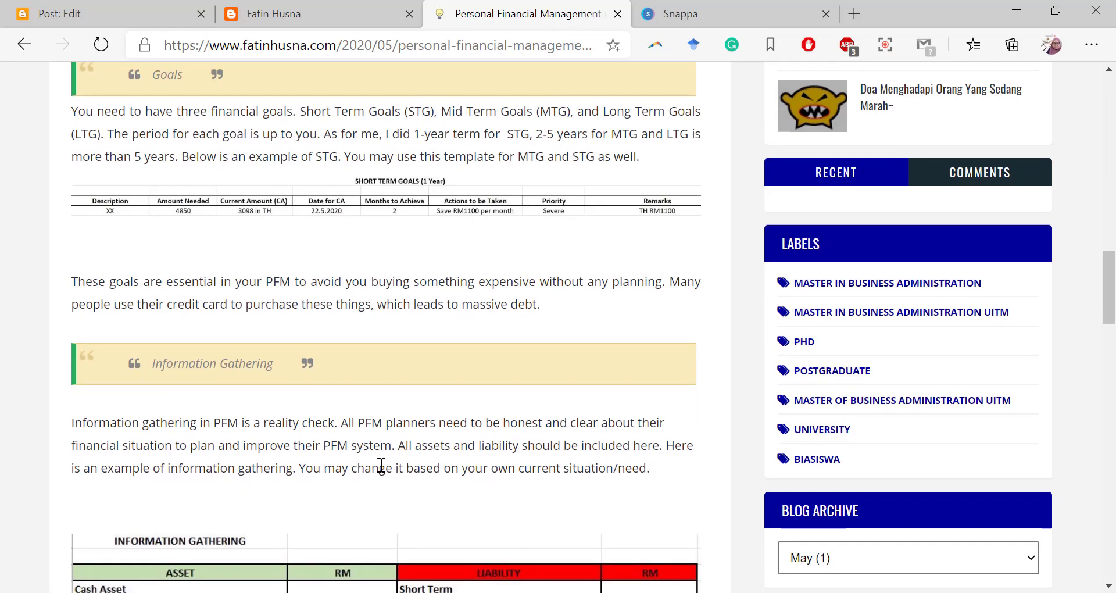
scroll(384, 228, "up", 5)
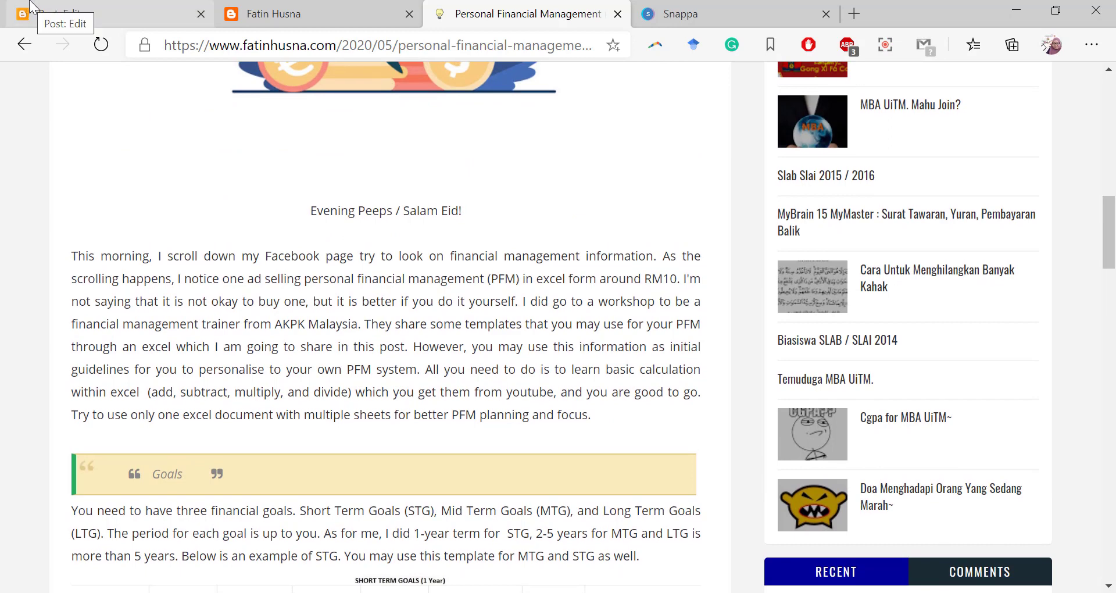
Return to the Blogger post draft and upload 18980_en_1.jpg from the Pictures folder as its image.
left_click(31, 3)
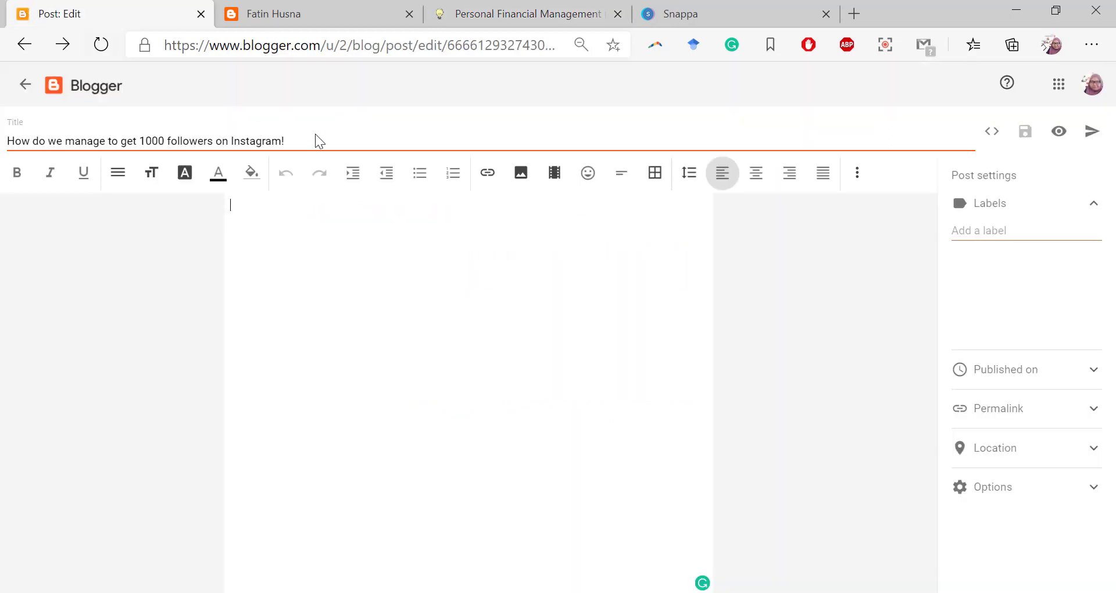
left_click(520, 176)
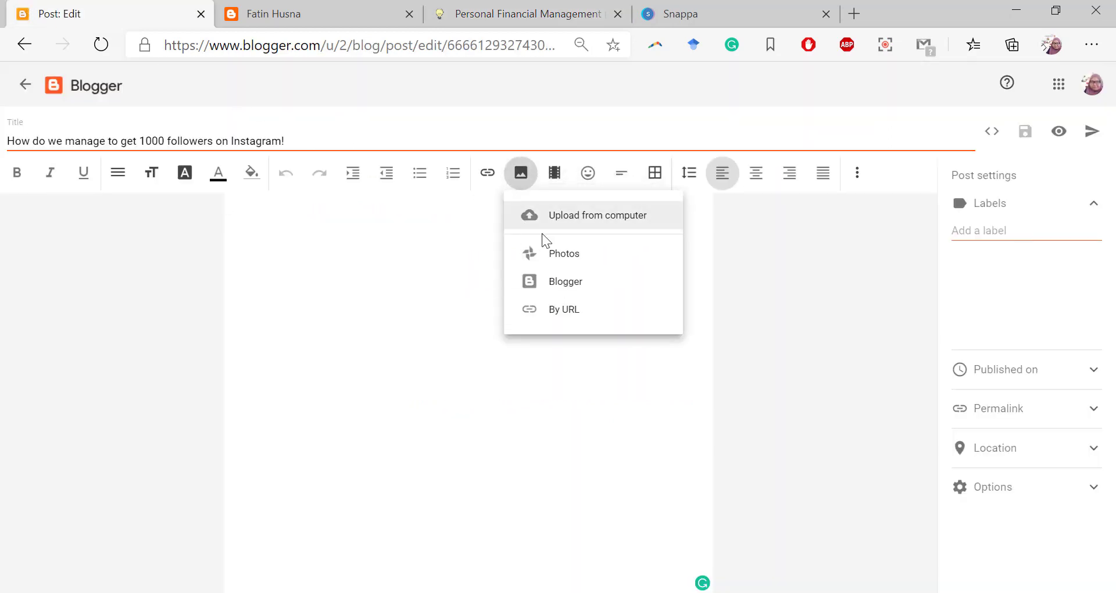
left_click(549, 229)
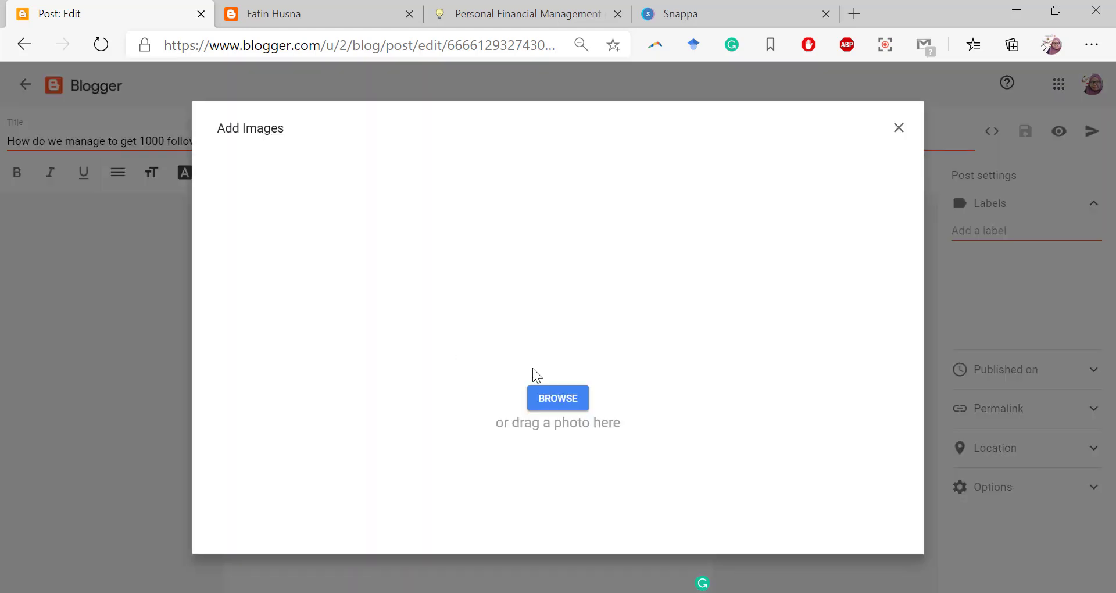
left_click(572, 401)
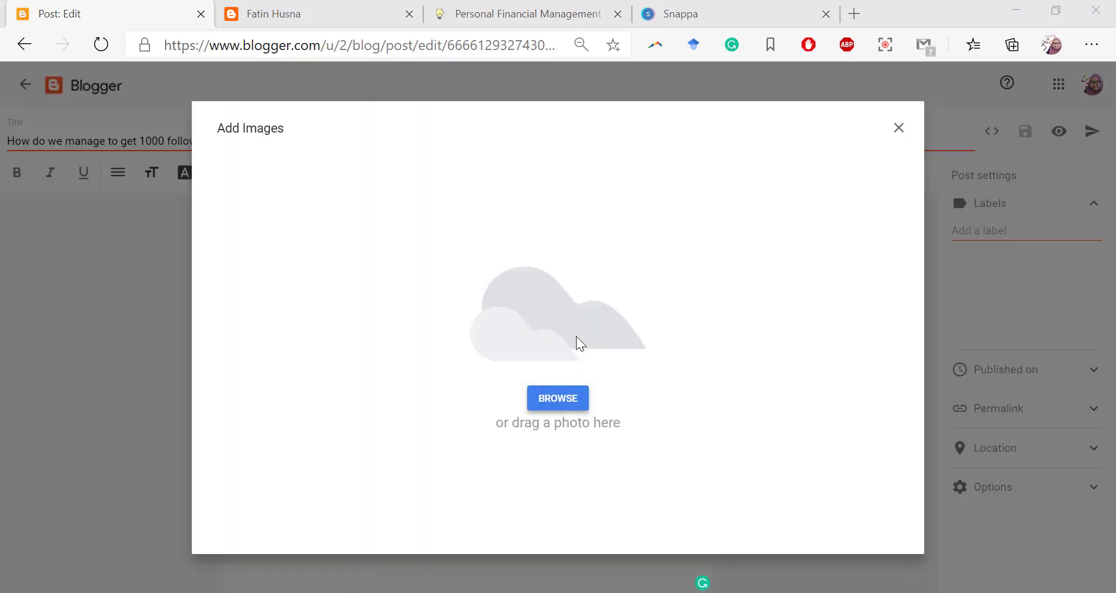
left_click(297, 255)
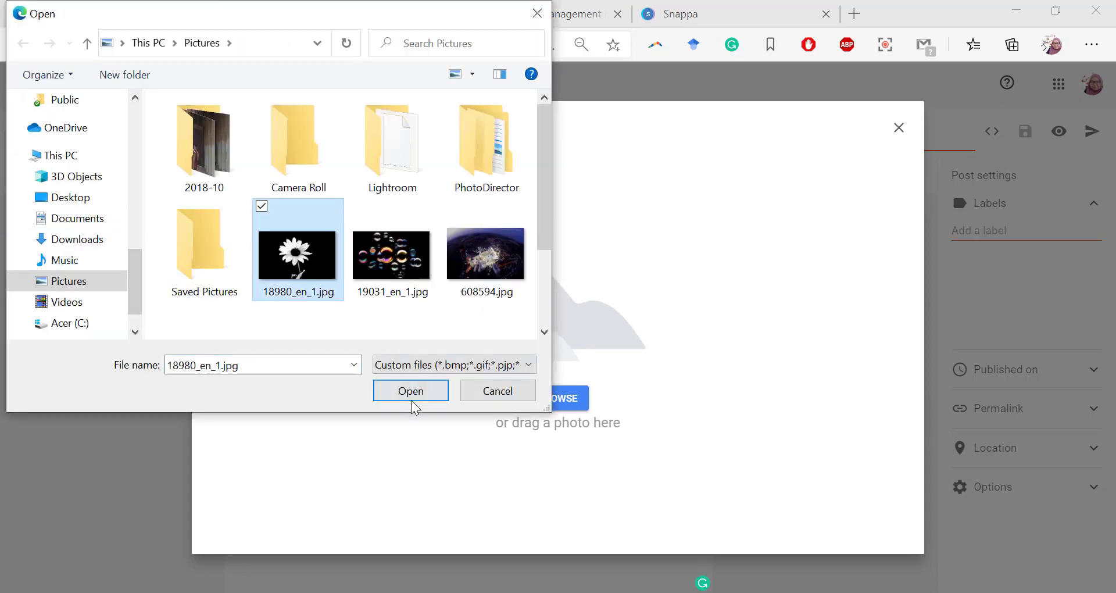
left_click(410, 395)
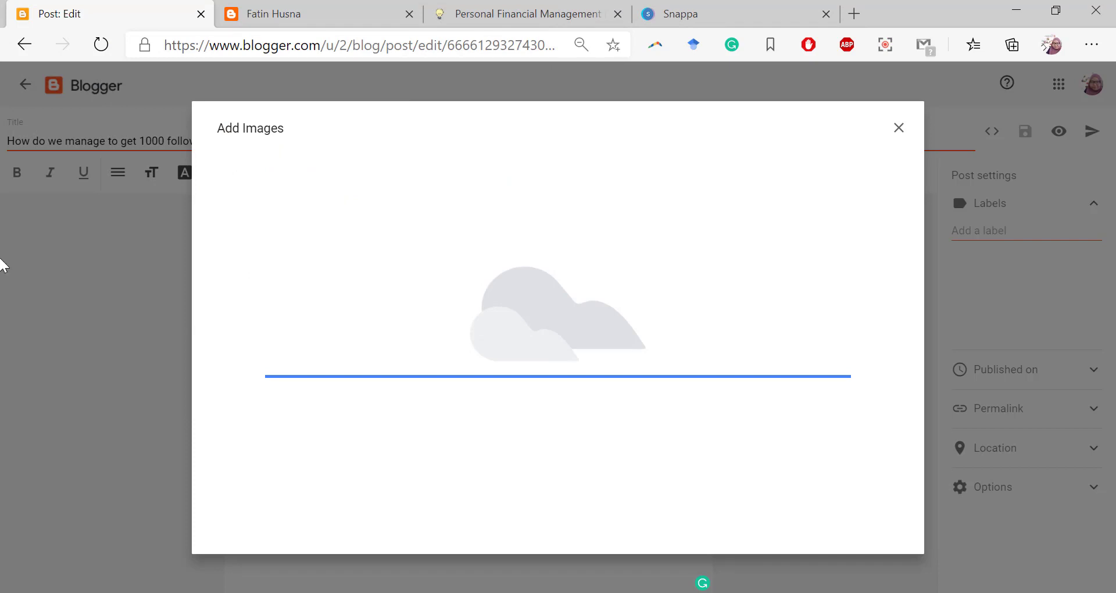
mouse_move(747, 592)
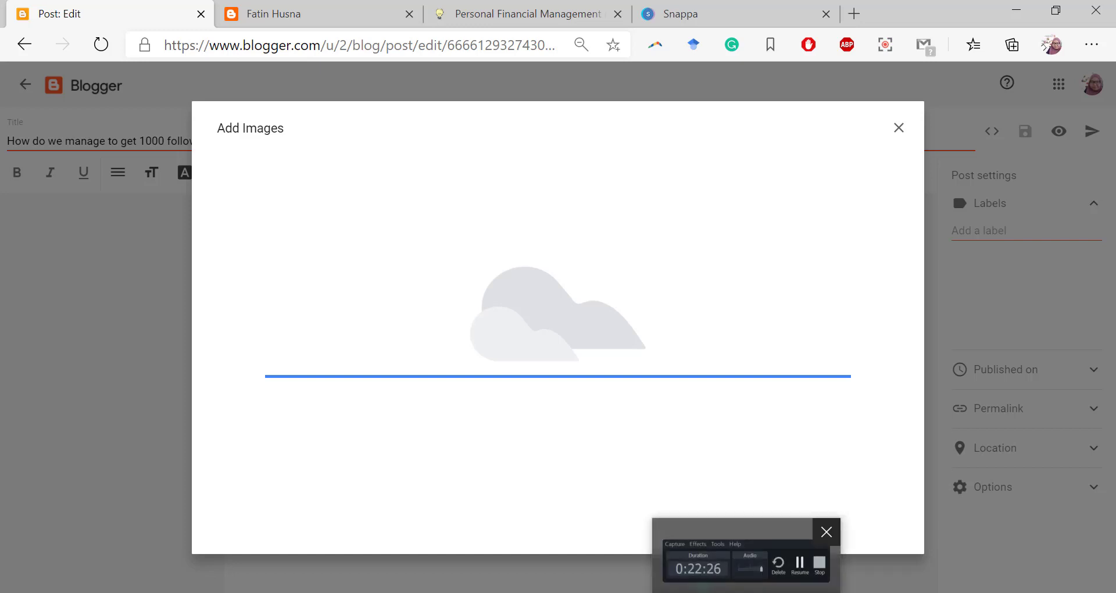
left_click(746, 590)
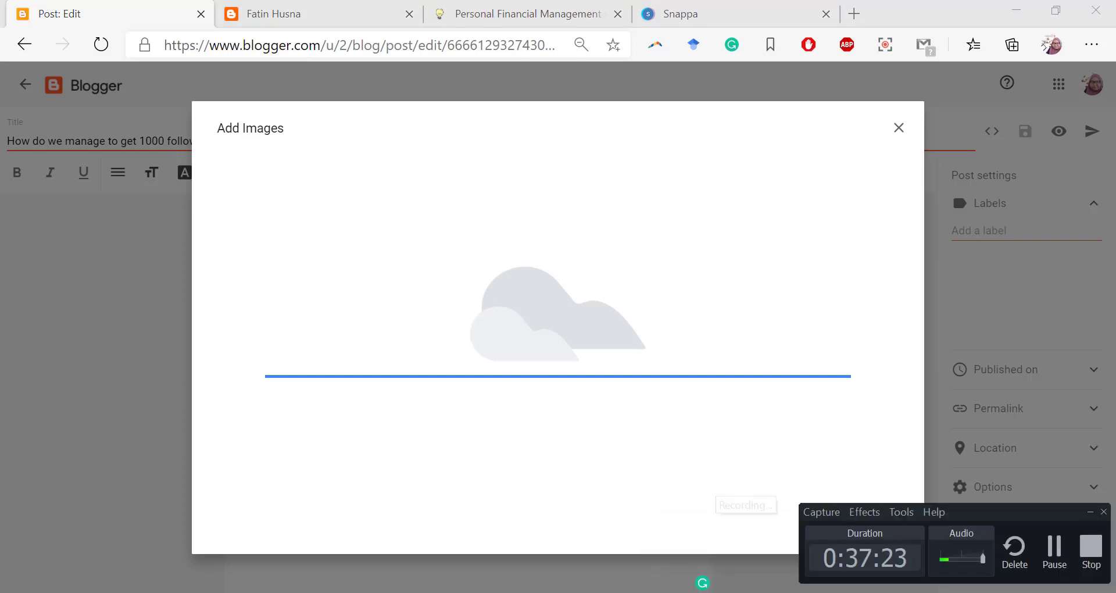
Start a new left-aligned line below the flower image and enter the greeting "Hi Peeps!".
left_click(1054, 547)
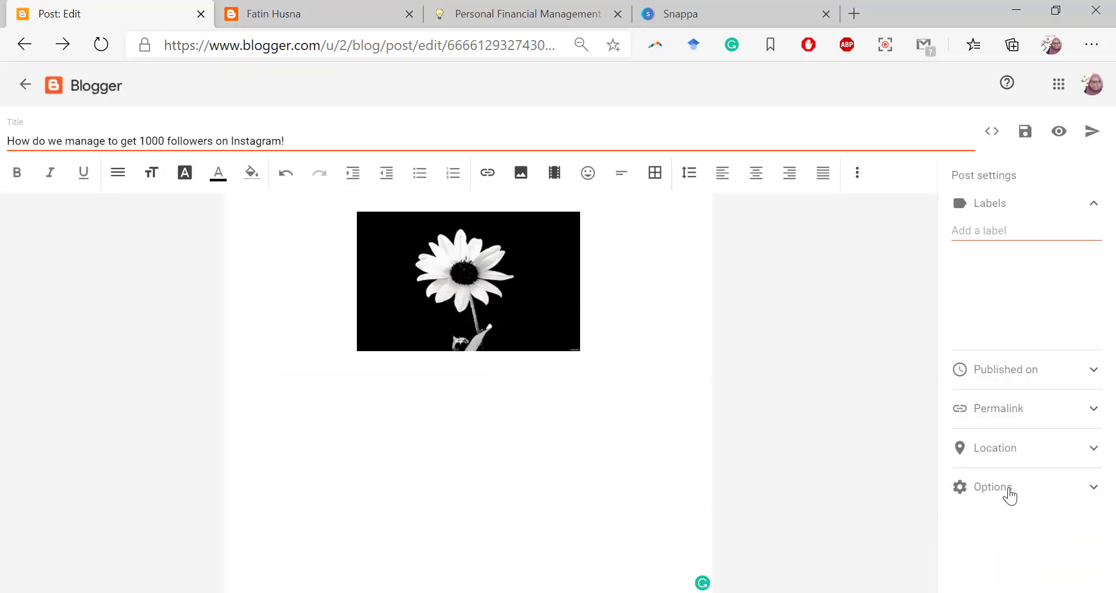
left_click(360, 394)
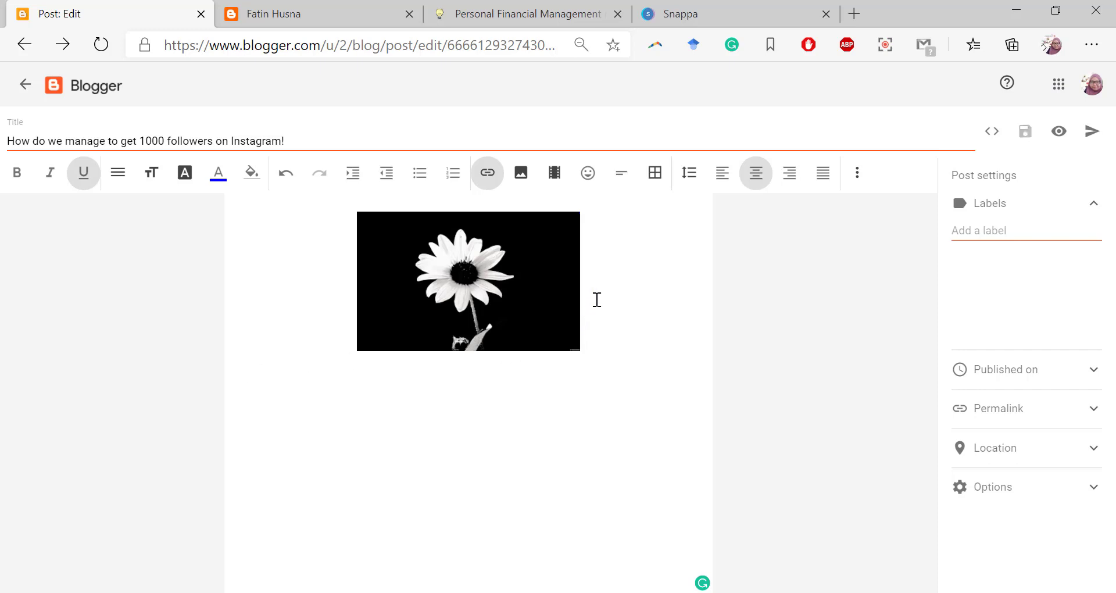
key("Return")
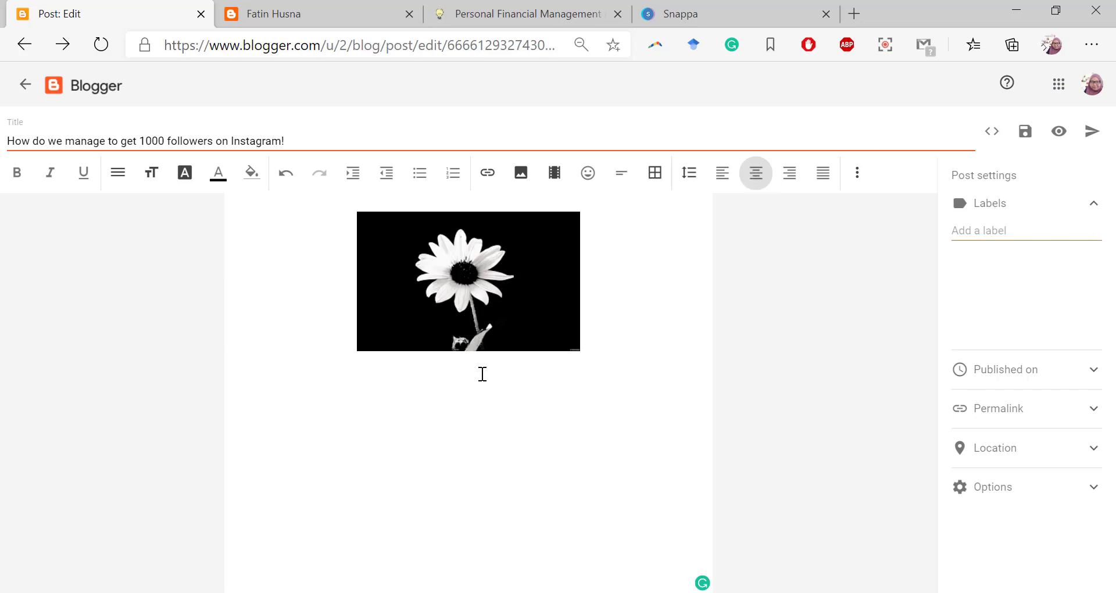
left_click(722, 181)
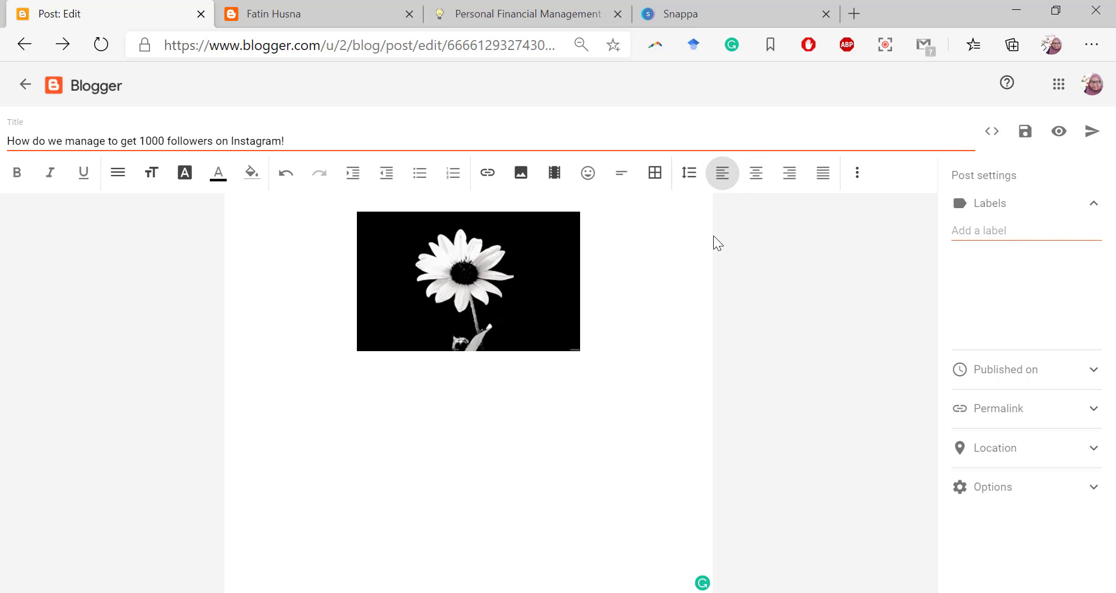
type("HI Peeps!")
Switch to the Snappa browser tab and search the web from it for "review pc".
left_click(741, 14)
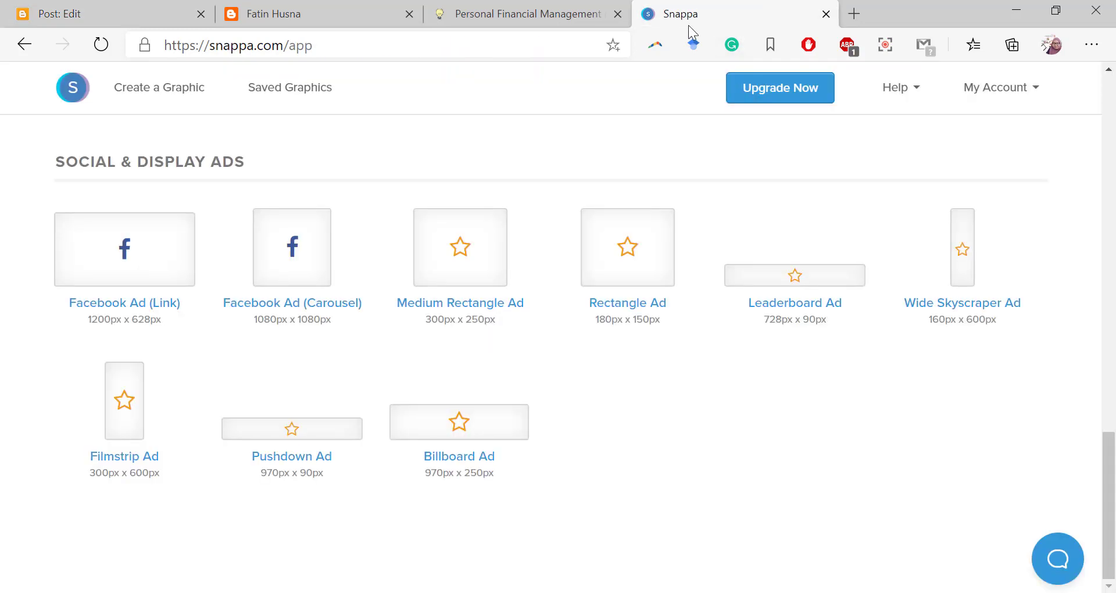
left_click(410, 54)
type("review")
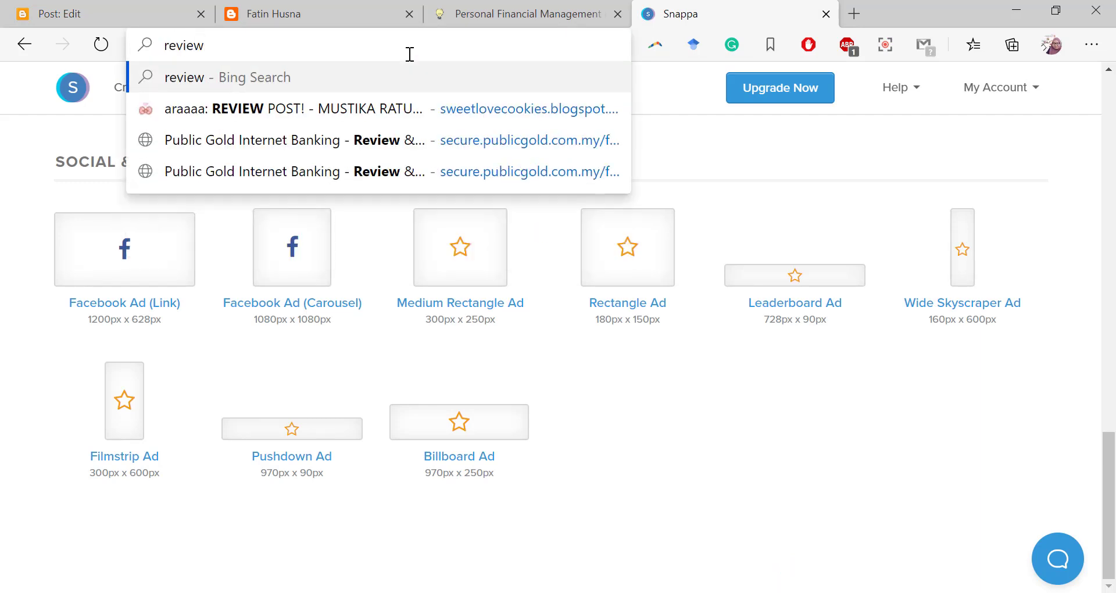
type(" pc")
key("Return")
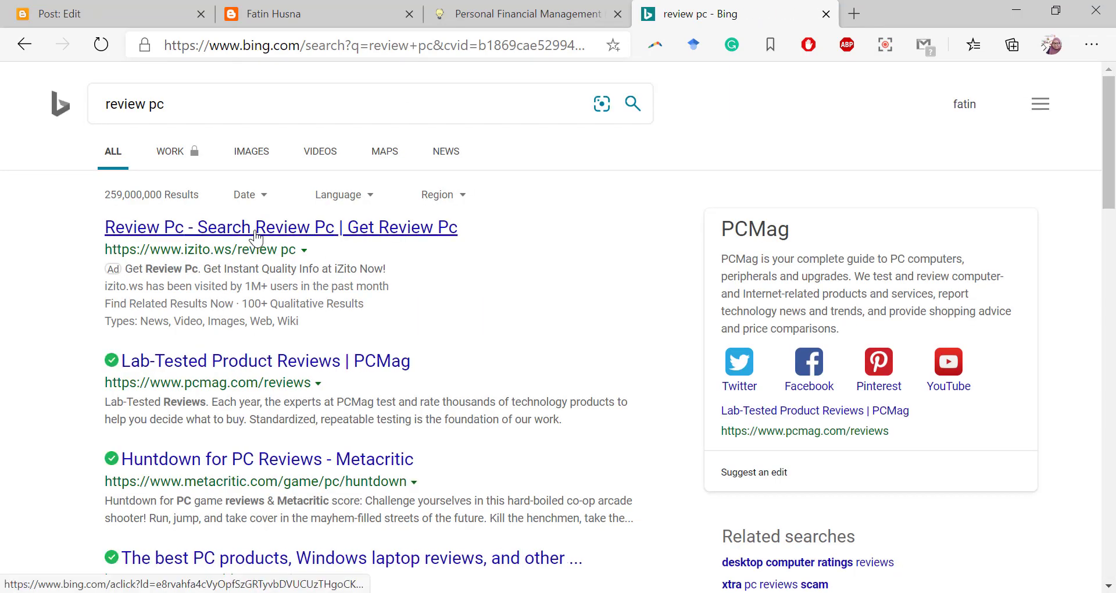
Open the Metacritic result for Huntdown on PC and examine how its review page is laid out.
scroll(256, 237, "down", 3)
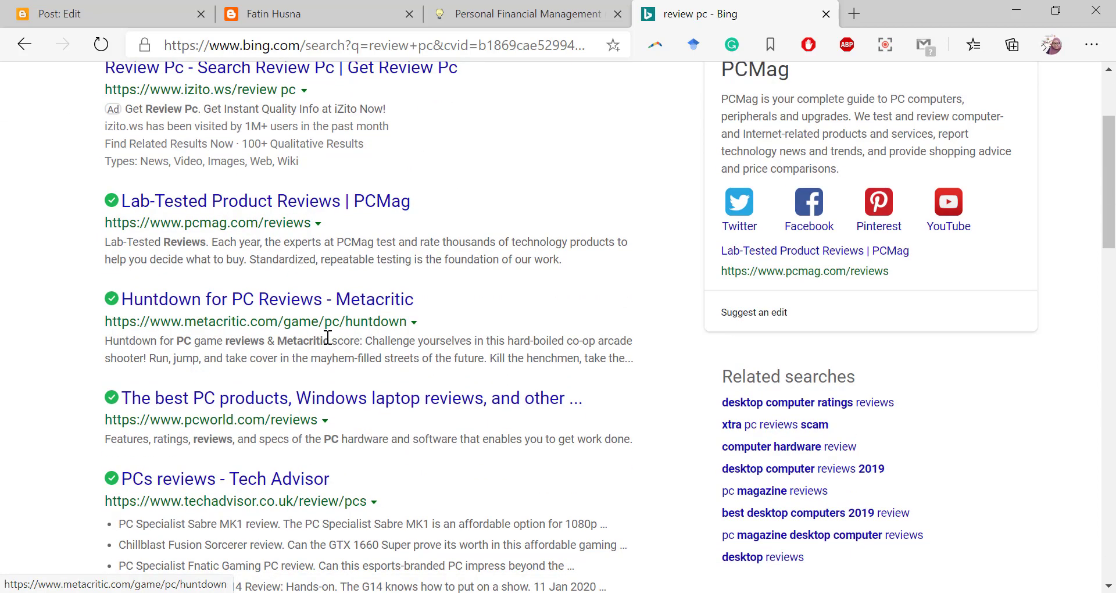
left_click(343, 298)
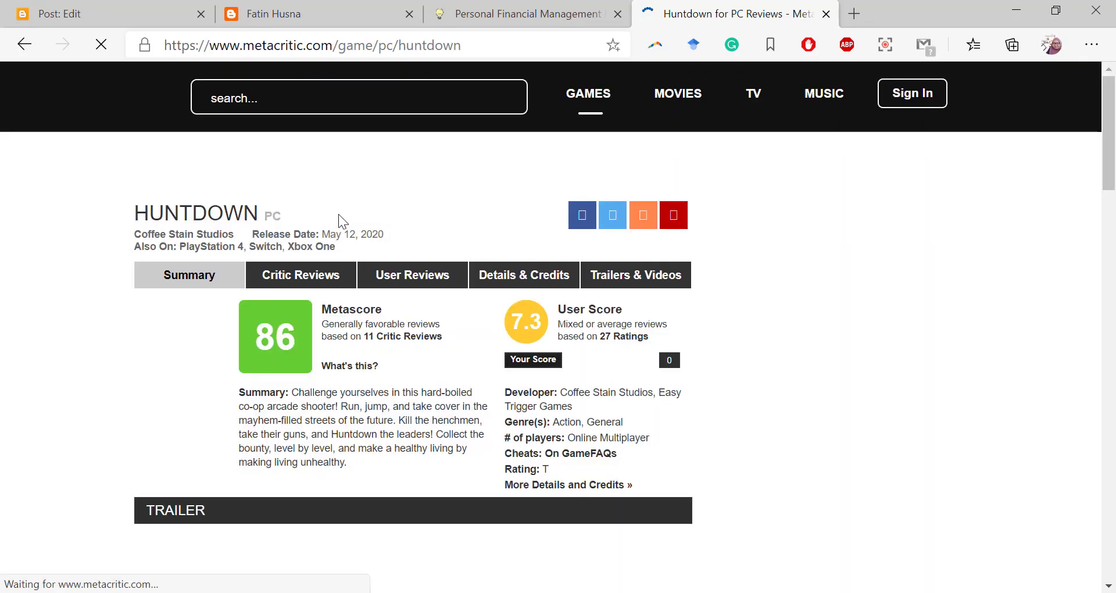
scroll(341, 370, "down", 1)
scroll(341, 348, "down", 10)
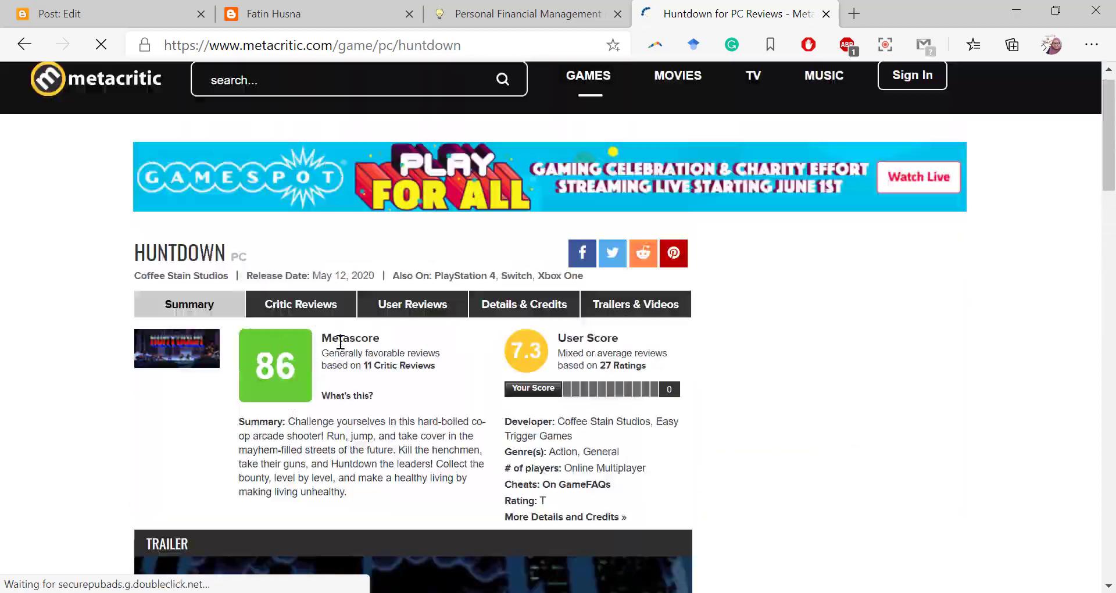
scroll(341, 341, "down", 20)
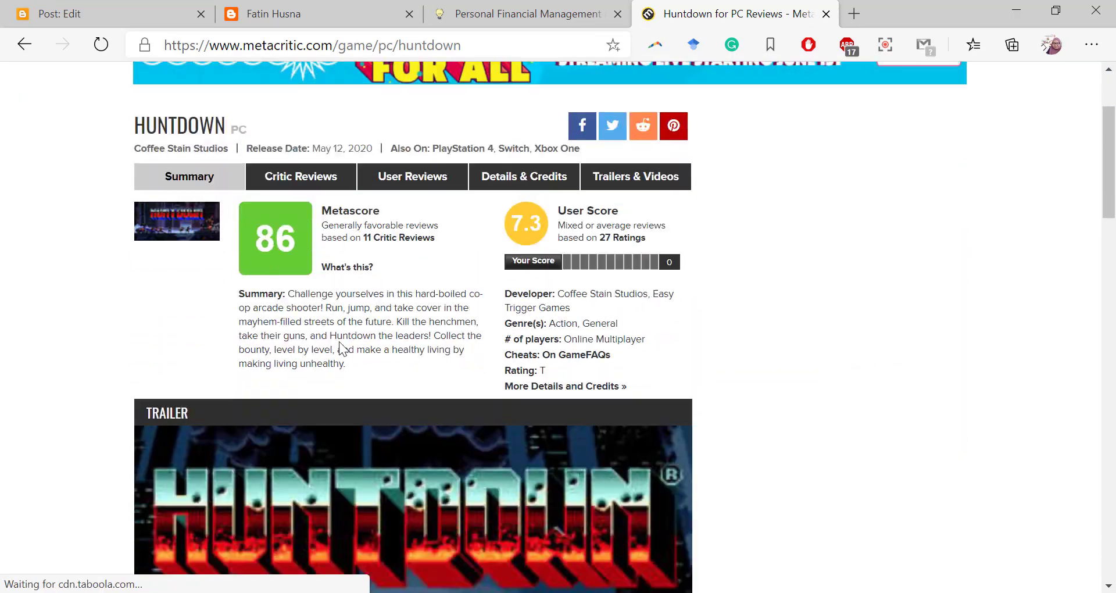
scroll(340, 342, "down", 8)
scroll(339, 342, "up", 20)
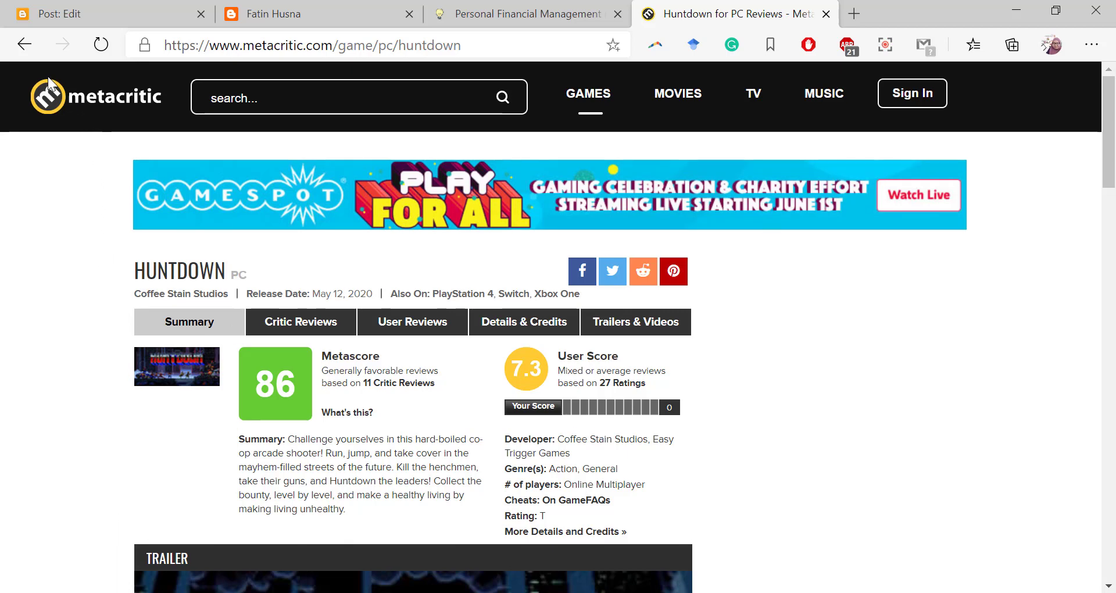
left_click(33, 48)
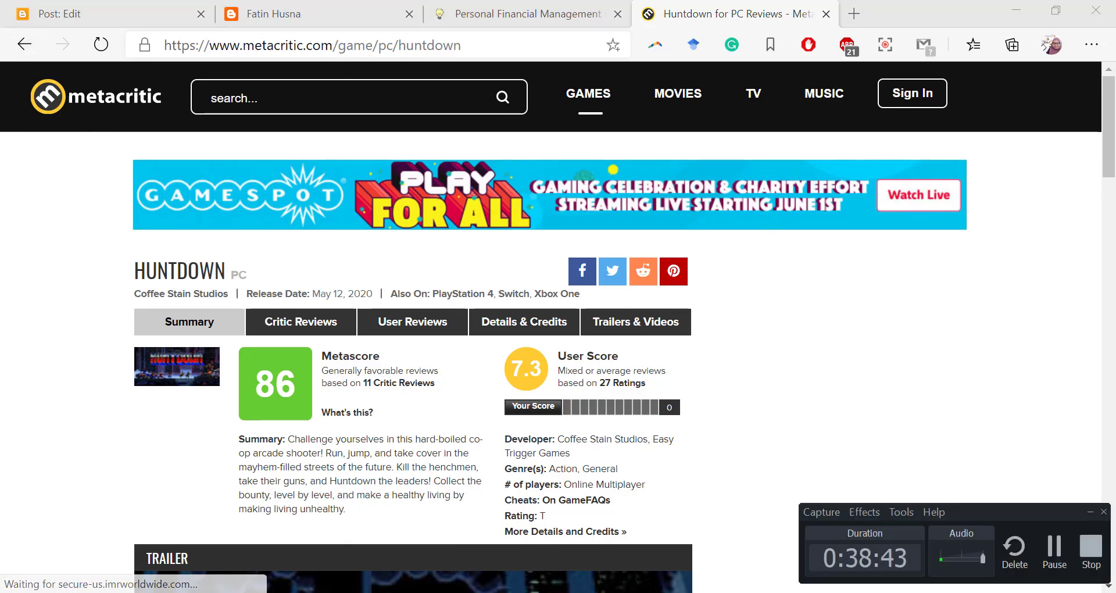
left_click(29, 42)
scroll(369, 394, "down", 4)
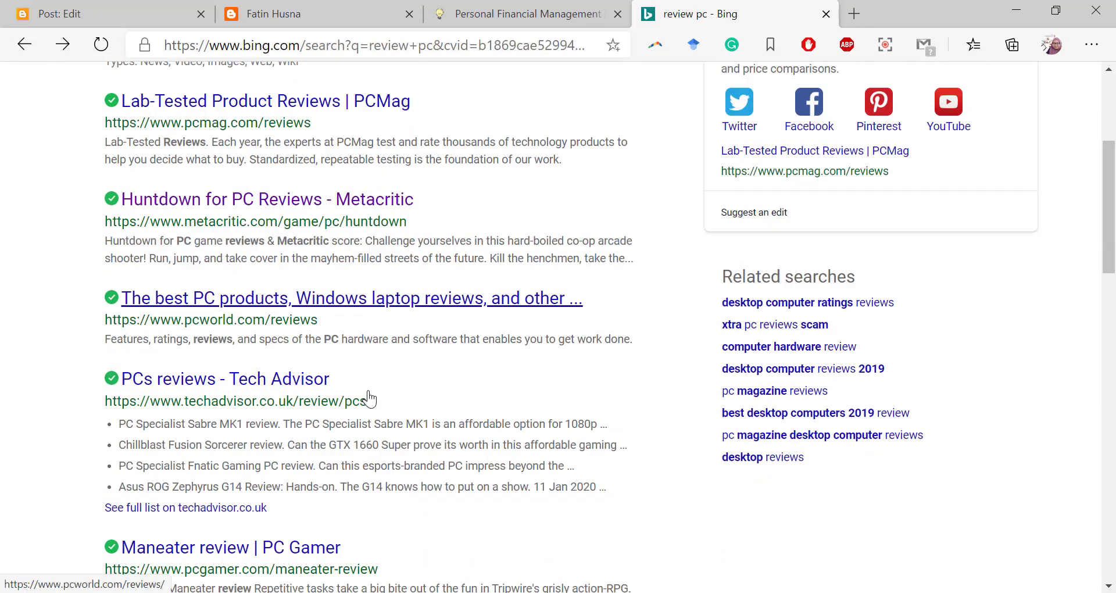
left_click(259, 240)
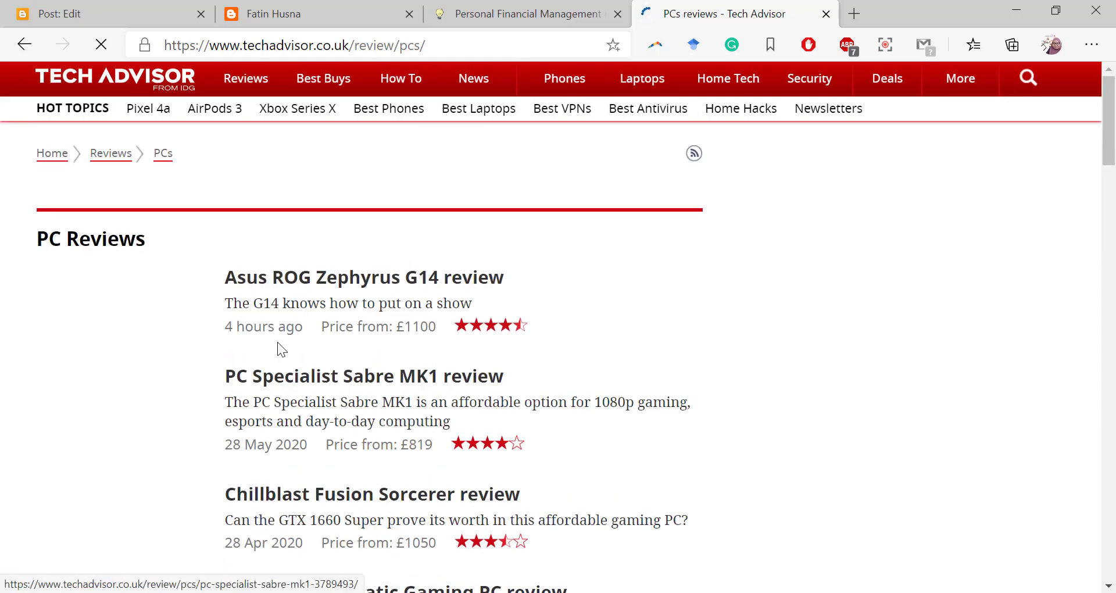
left_click(315, 286)
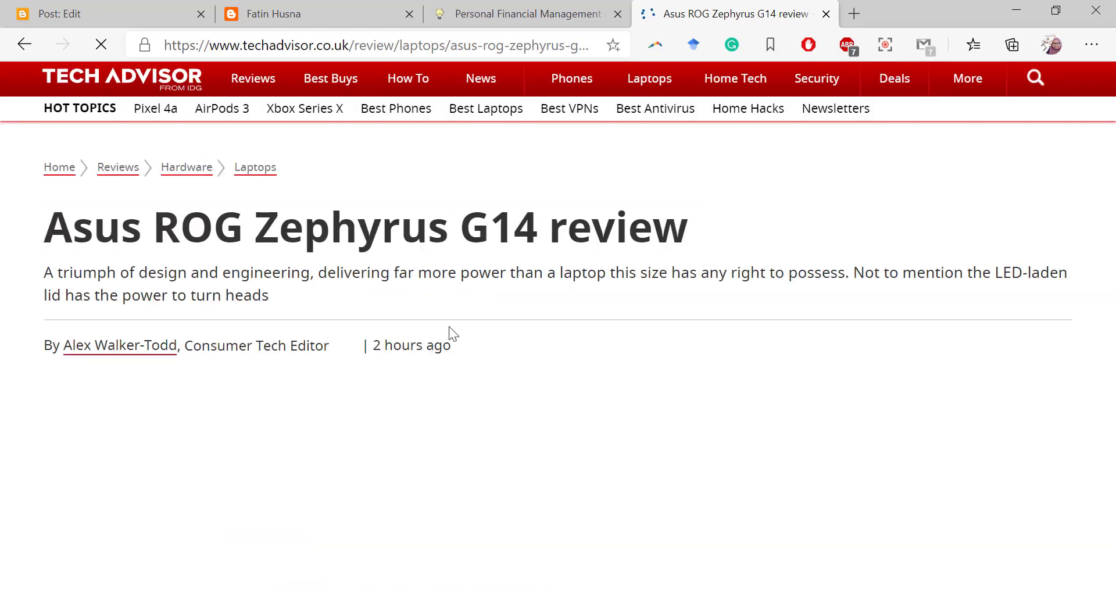
scroll(449, 326, "down", 8)
scroll(449, 326, "up", 3)
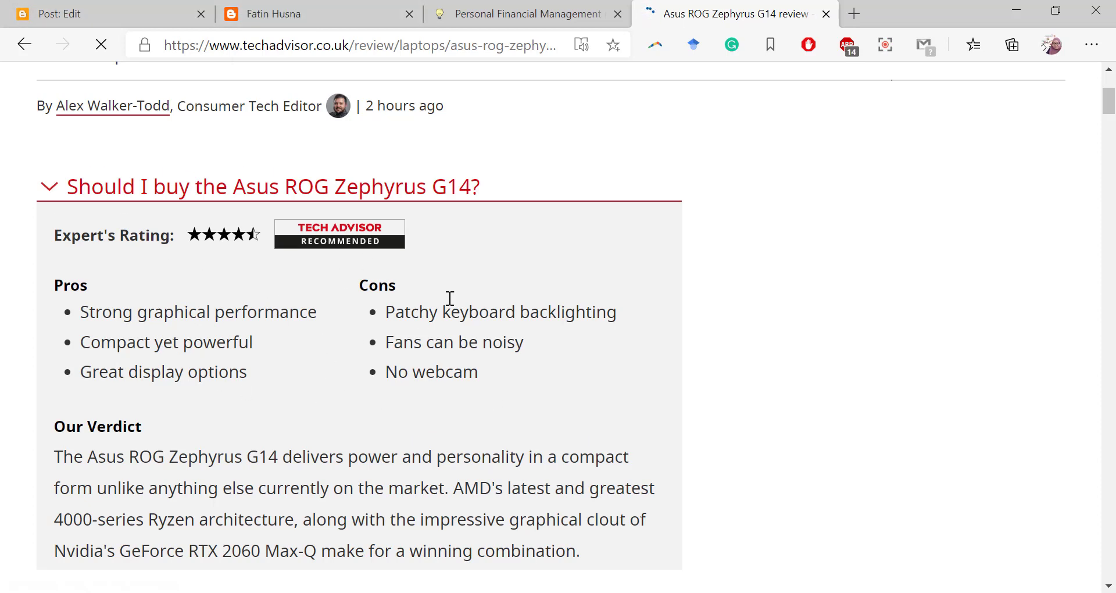
Return to the Blogger post draft and delete the "Hi Peeps!" greeting below the image.
left_click(148, 11)
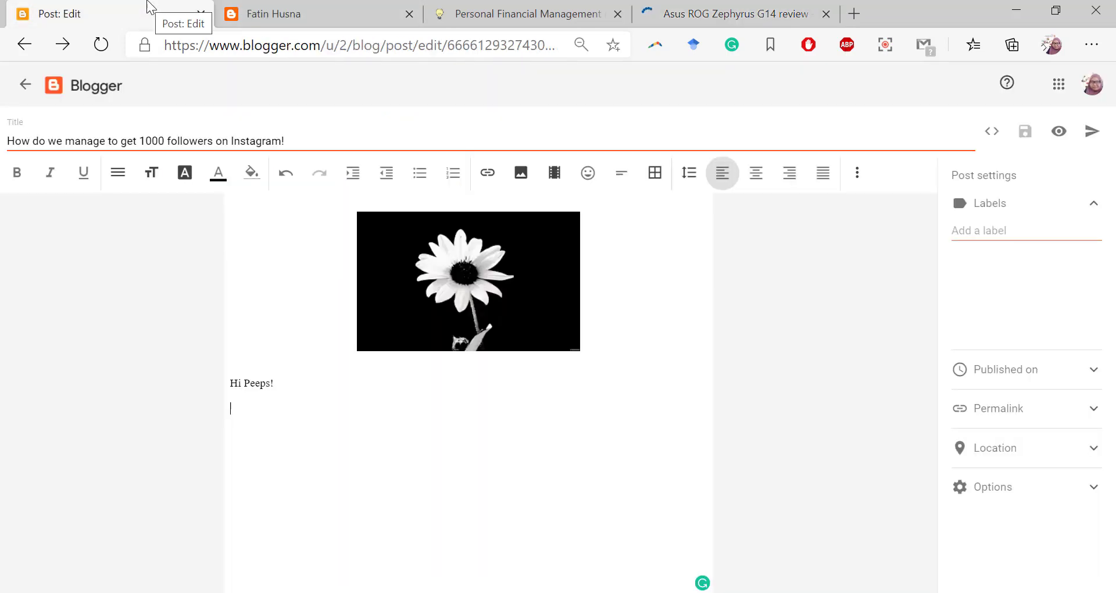
left_click(381, 409)
left_click(323, 389)
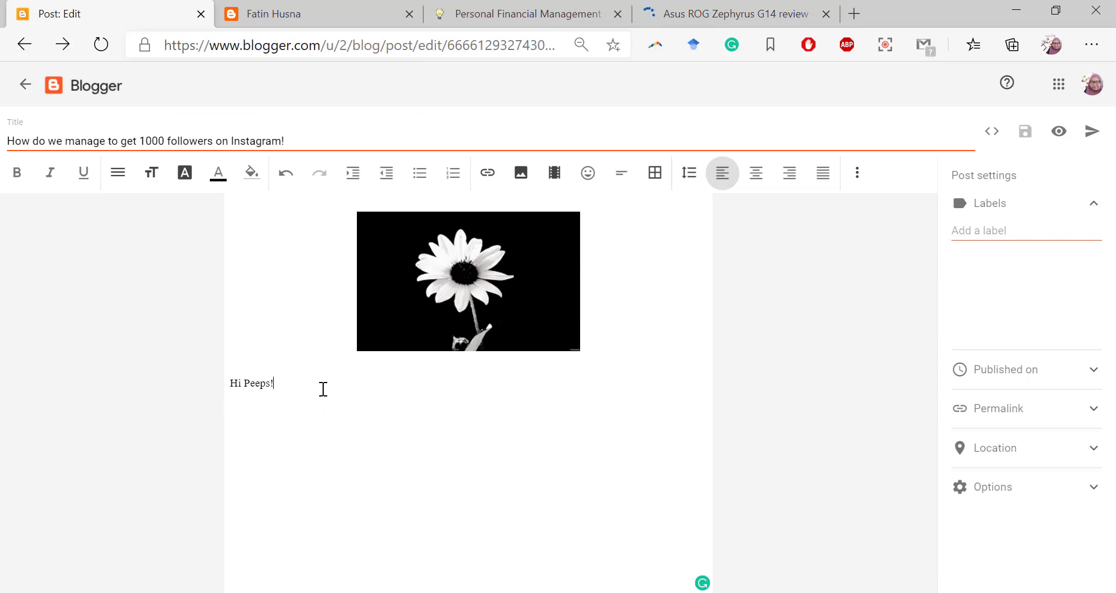
key("BackSpace")
key("BackSpace")
key("BackSpace")
key("BackSpace")
key("BackSpace")
key("BackSpace")
key("BackSpace")
key("BackSpace")
key("BackSpace")
Go back to the Asus ROG Zephyrus G14 review, dismiss the notification request, and examine the Pros and Cons section.
left_click(735, 14)
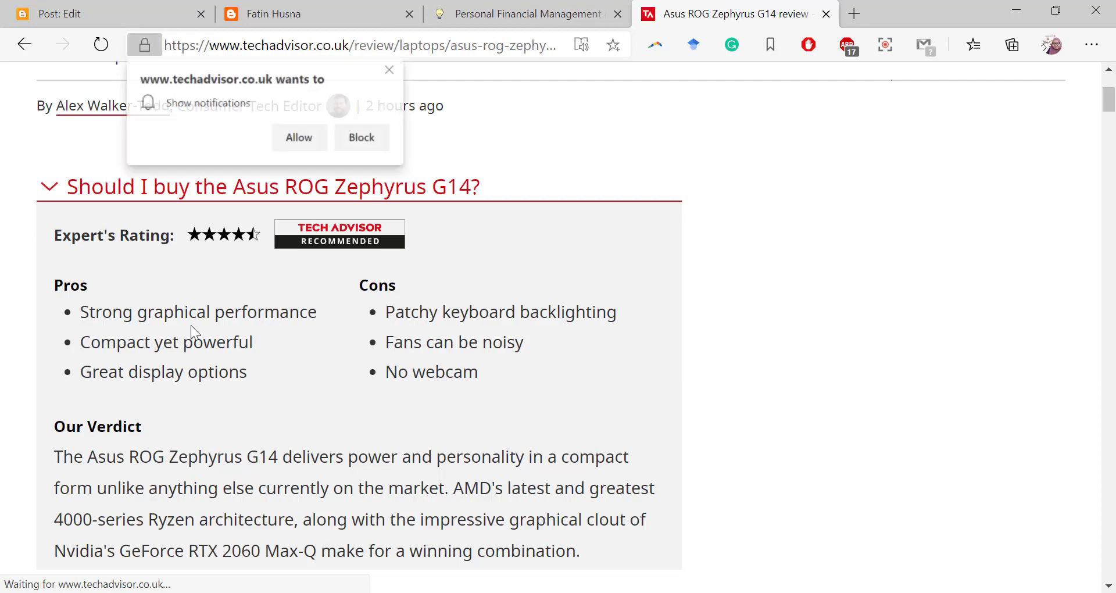
scroll(215, 354, "up", 1)
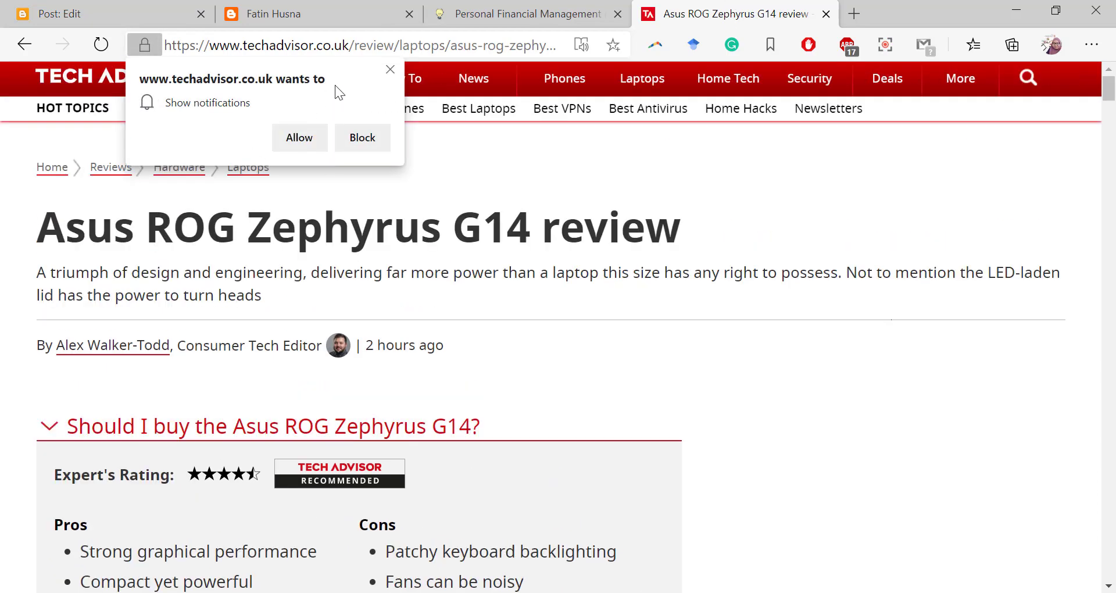
left_click(390, 69)
scroll(367, 368, "down", 1)
scroll(243, 386, "down", 2)
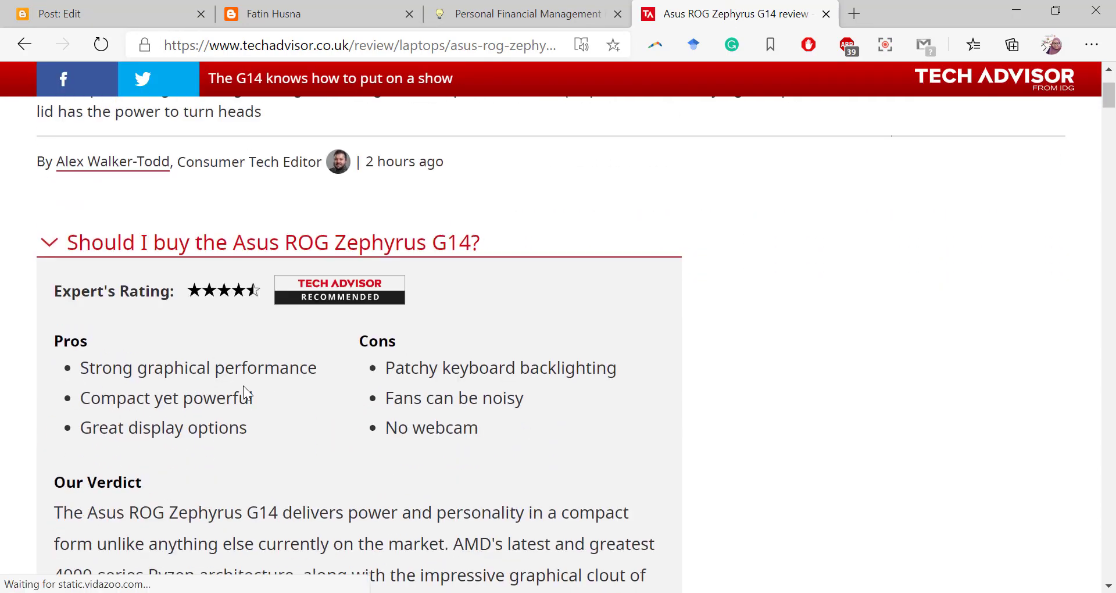
Insert a table below the flower image in the Blogger draft and enter the headings "Pros" and "Cons" in its first row.
left_click(183, 12)
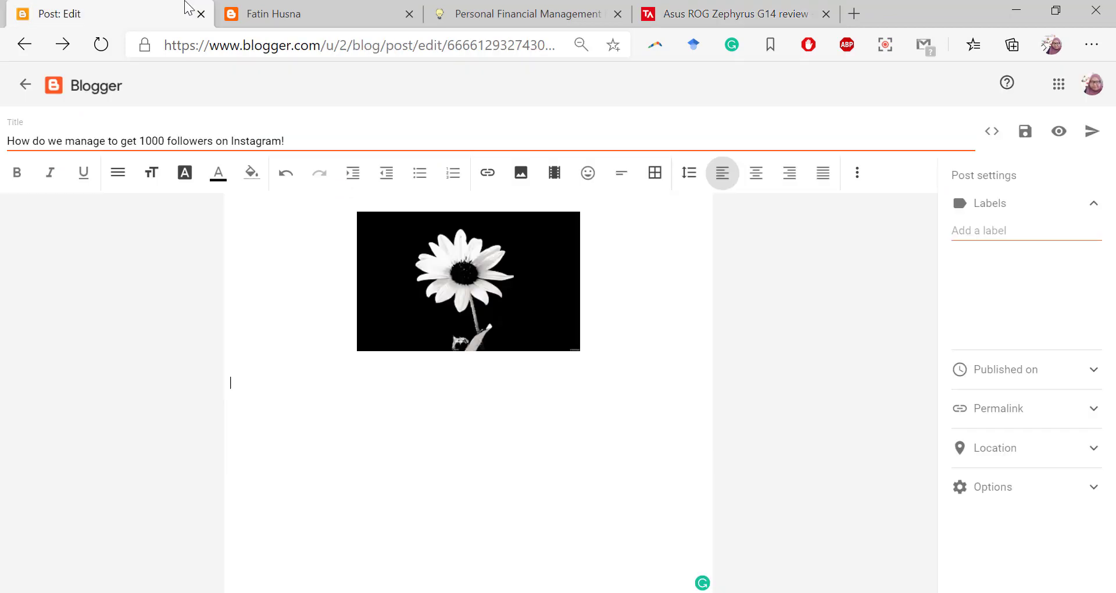
left_click(656, 173)
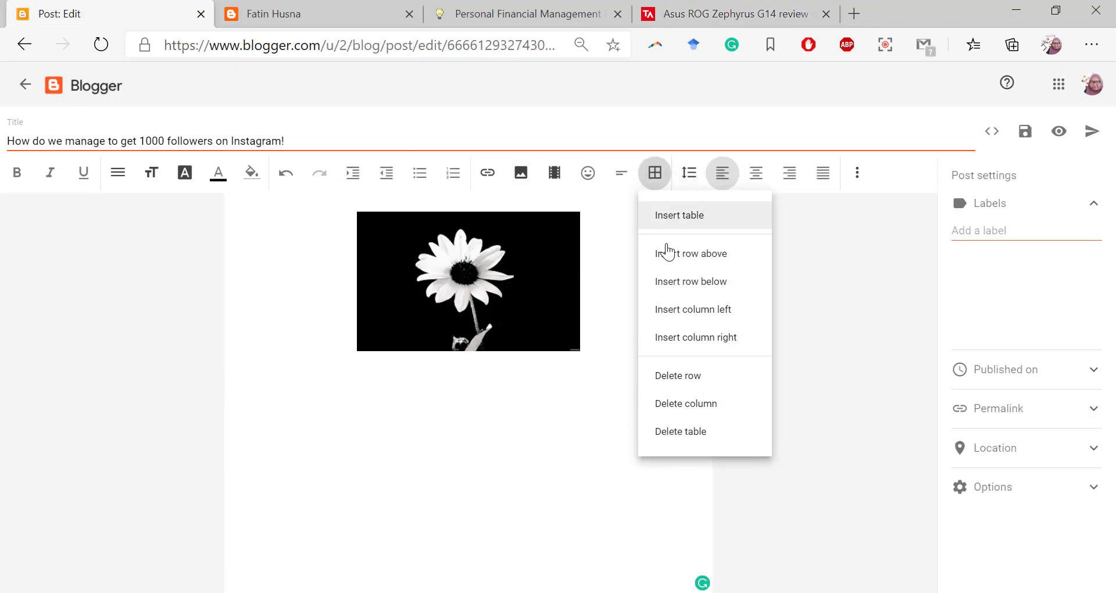
left_click(691, 222)
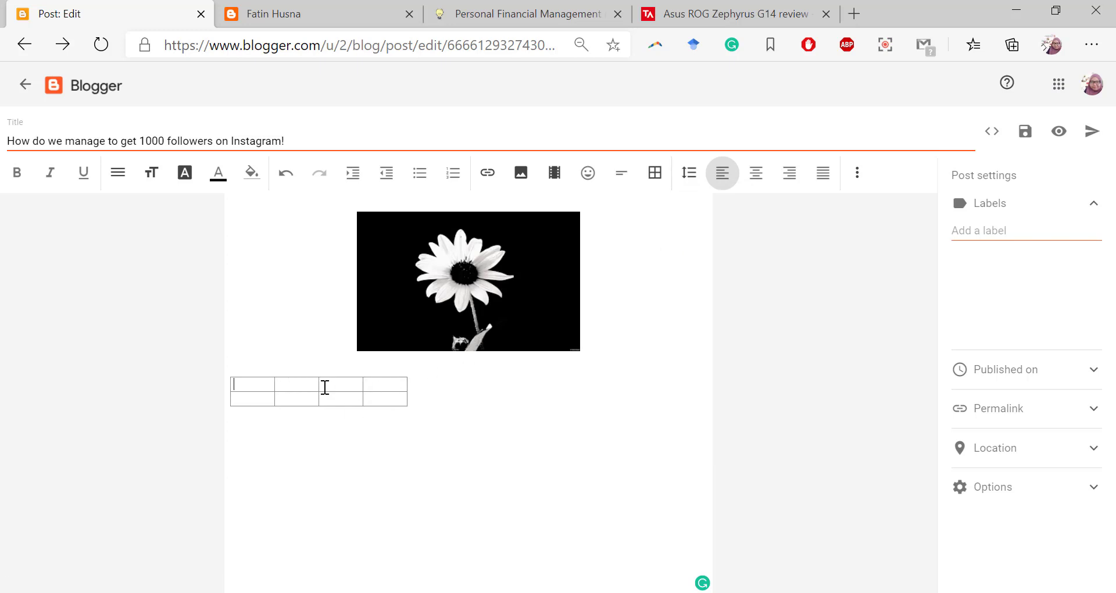
type("Pro")
type("COn")
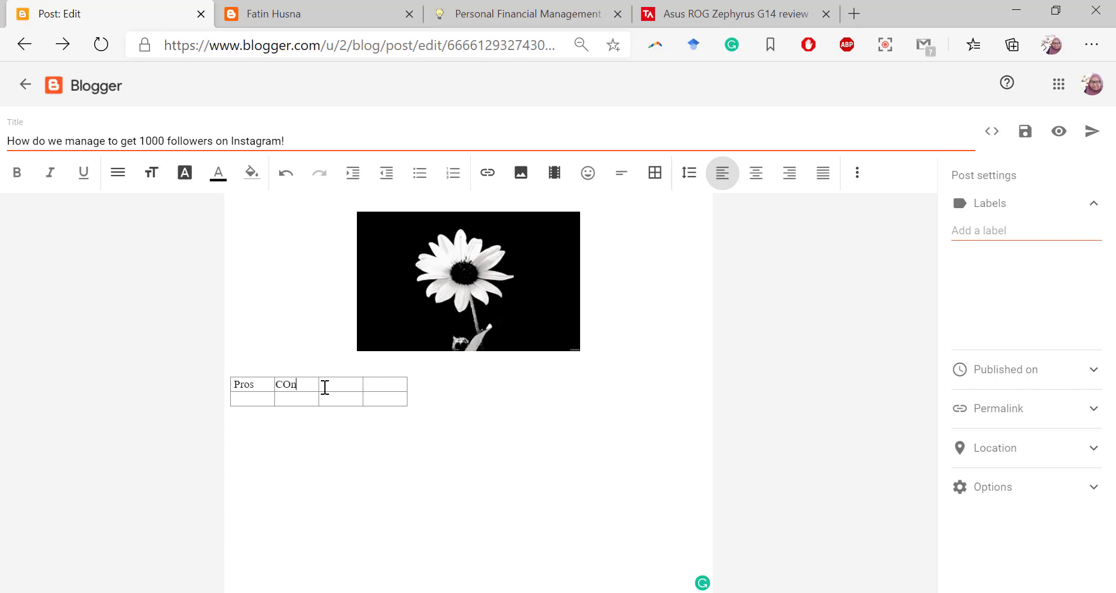